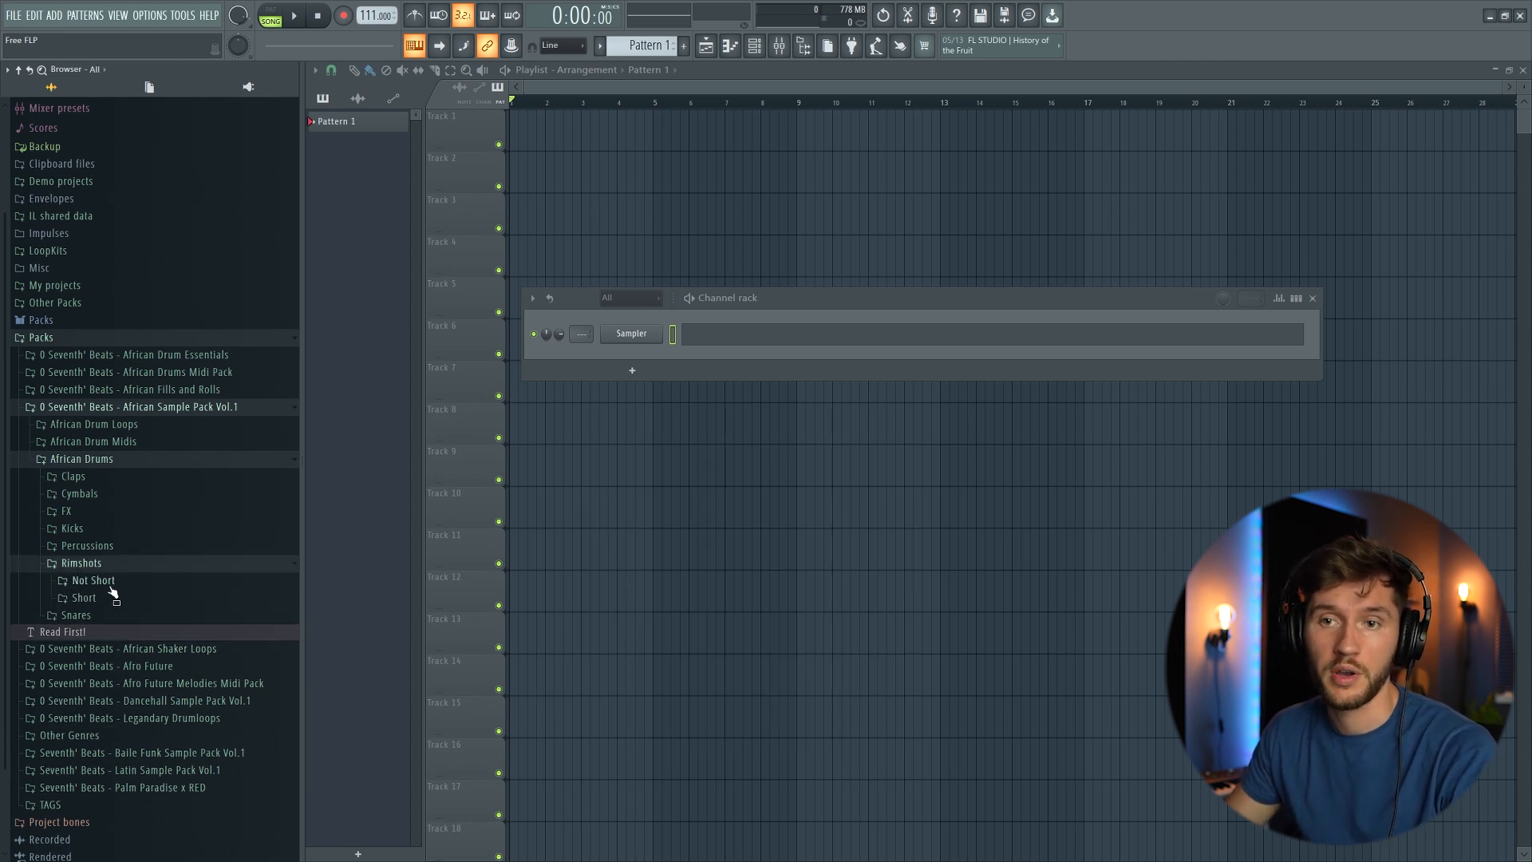
Load SB - RIMSHOT (7) from the African Sample Pack Vol.1 short tweaked rimshots into the empty Sampler channel
{"action": "left_click", "coordinate": [112, 597]}
{"action": "left_click", "coordinate": [120, 559]}
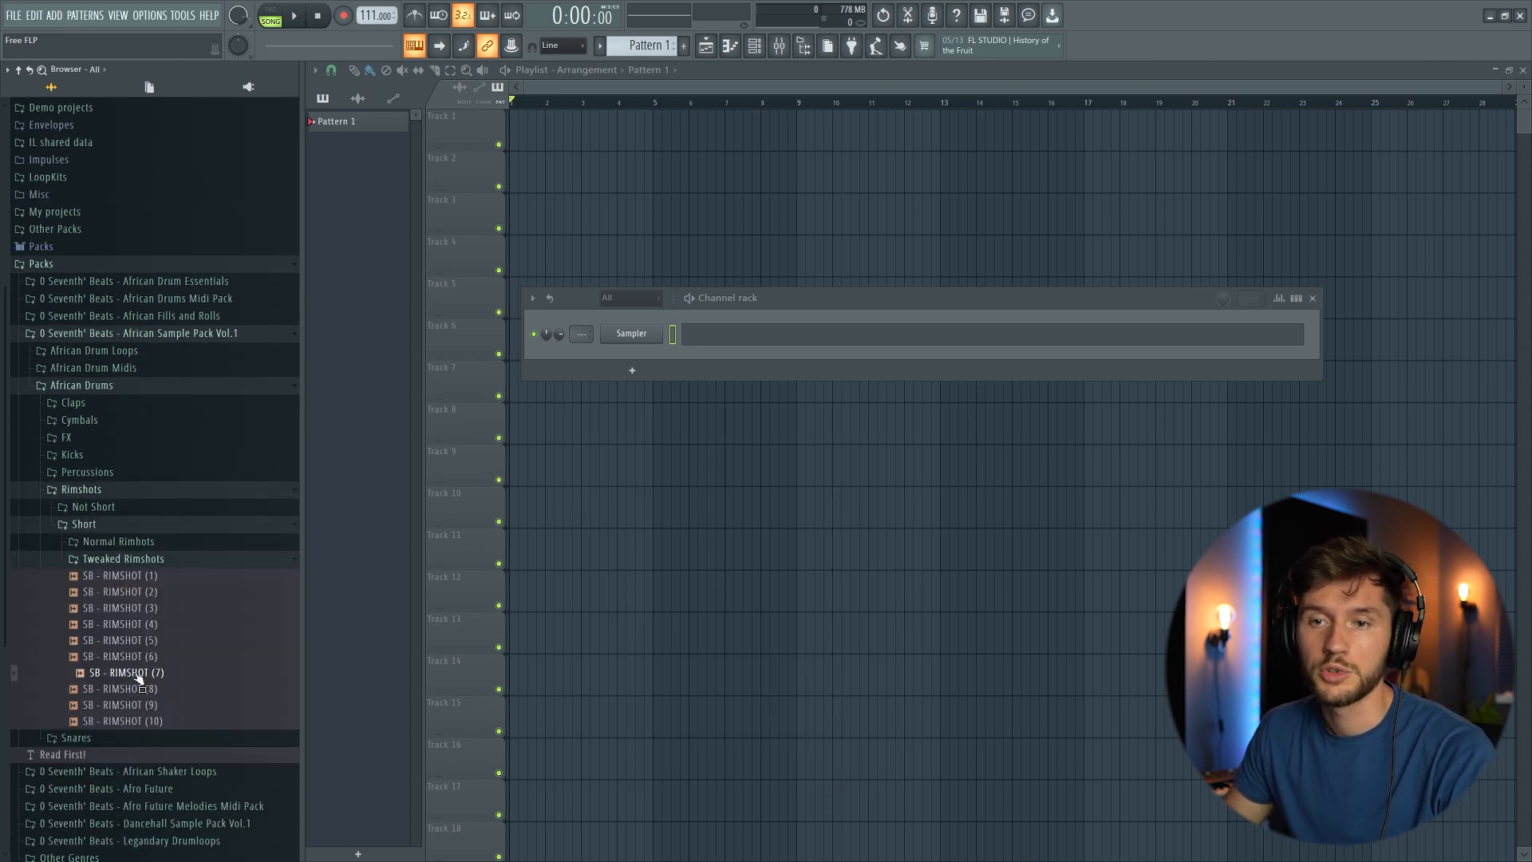
{"action": "left_click_drag", "start_coordinate": [703, 392], "coordinate": [631, 333]}
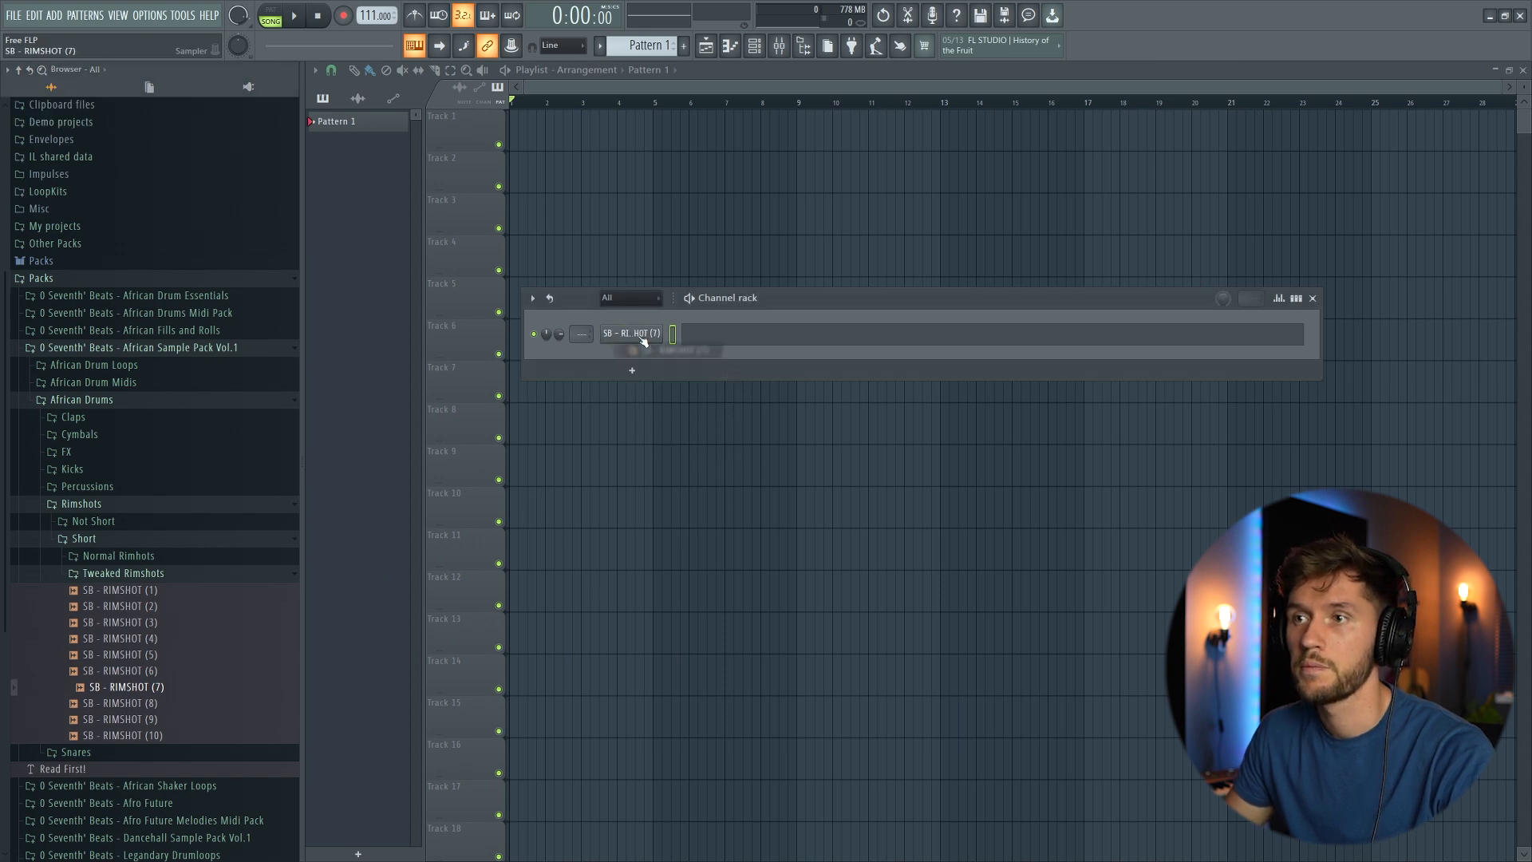
Add SB_Kick_ (Sad) from the Afro Future kicks above the rimshot in the channel rack and normalize the kick sample
{"action": "left_click", "coordinate": [81, 385]}
{"action": "left_click", "coordinate": [155, 489]}
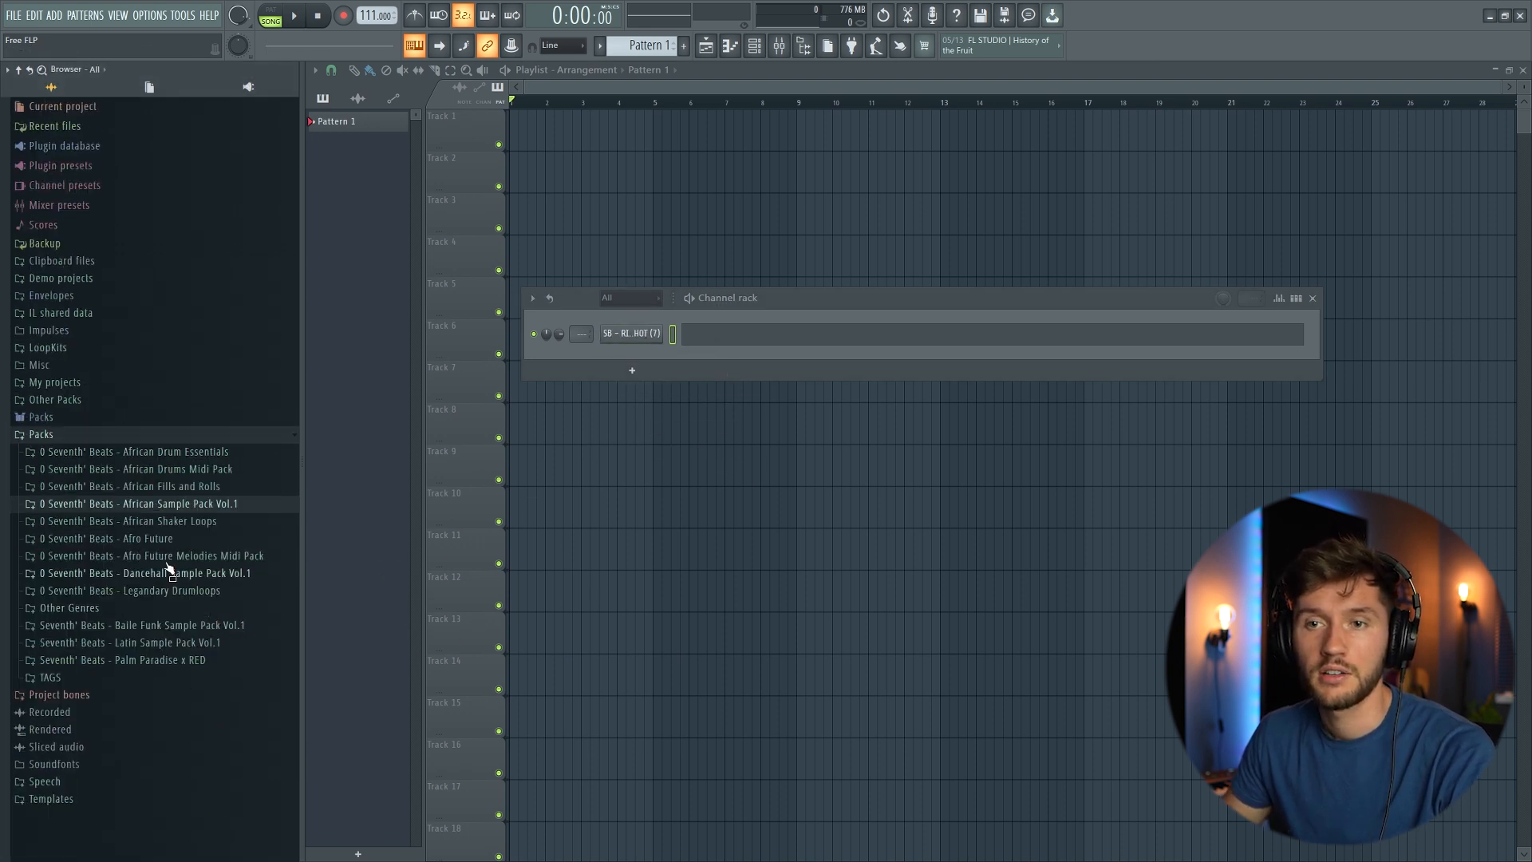
{"action": "left_click", "coordinate": [148, 538]}
{"action": "left_click", "coordinate": [88, 626]}
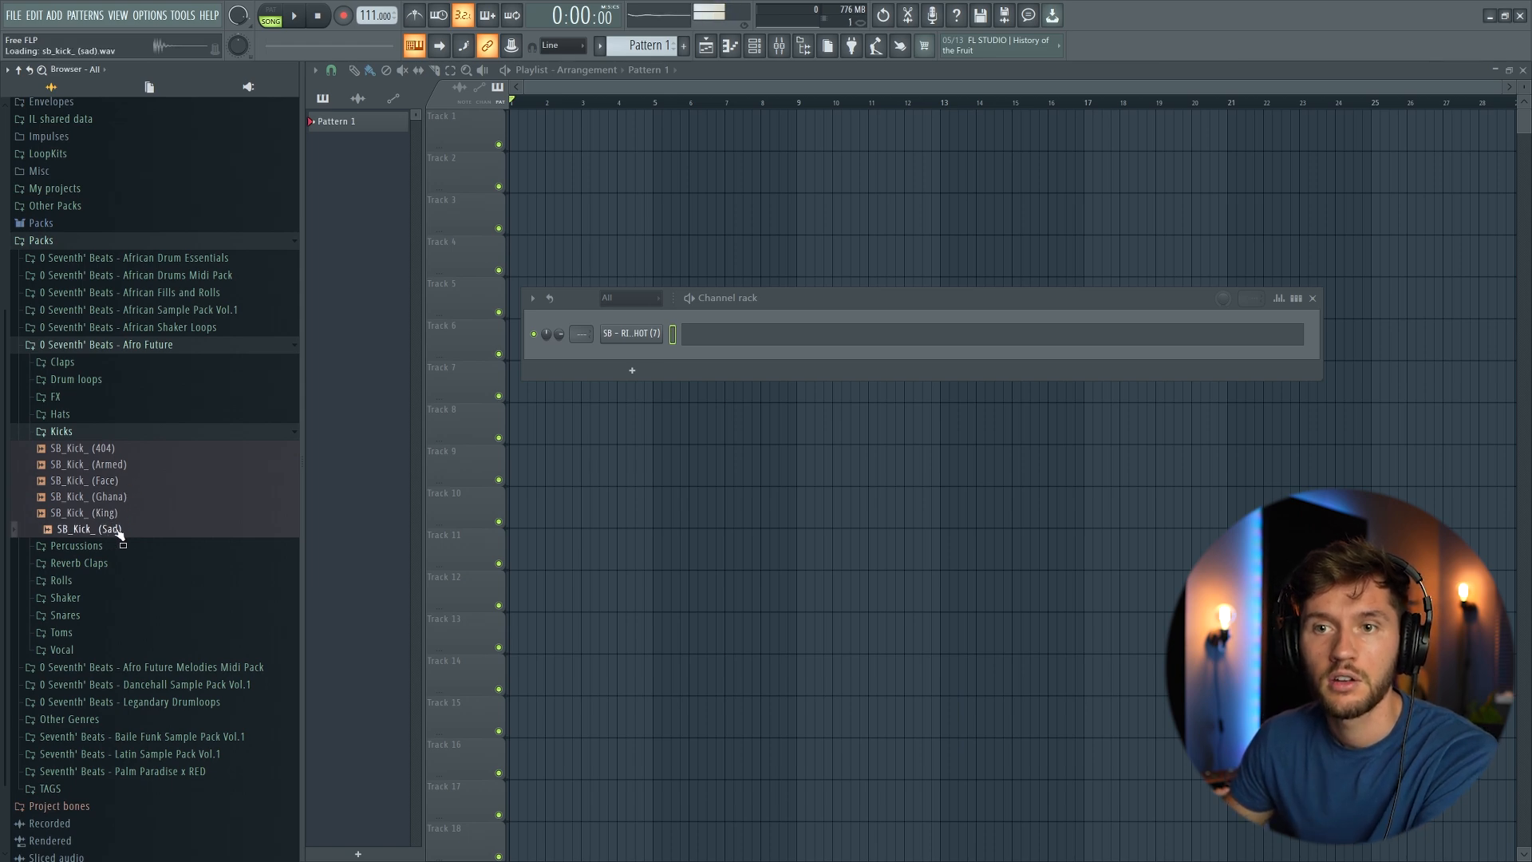
{"action": "left_click_drag", "start_coordinate": [653, 322], "coordinate": [638, 333]}
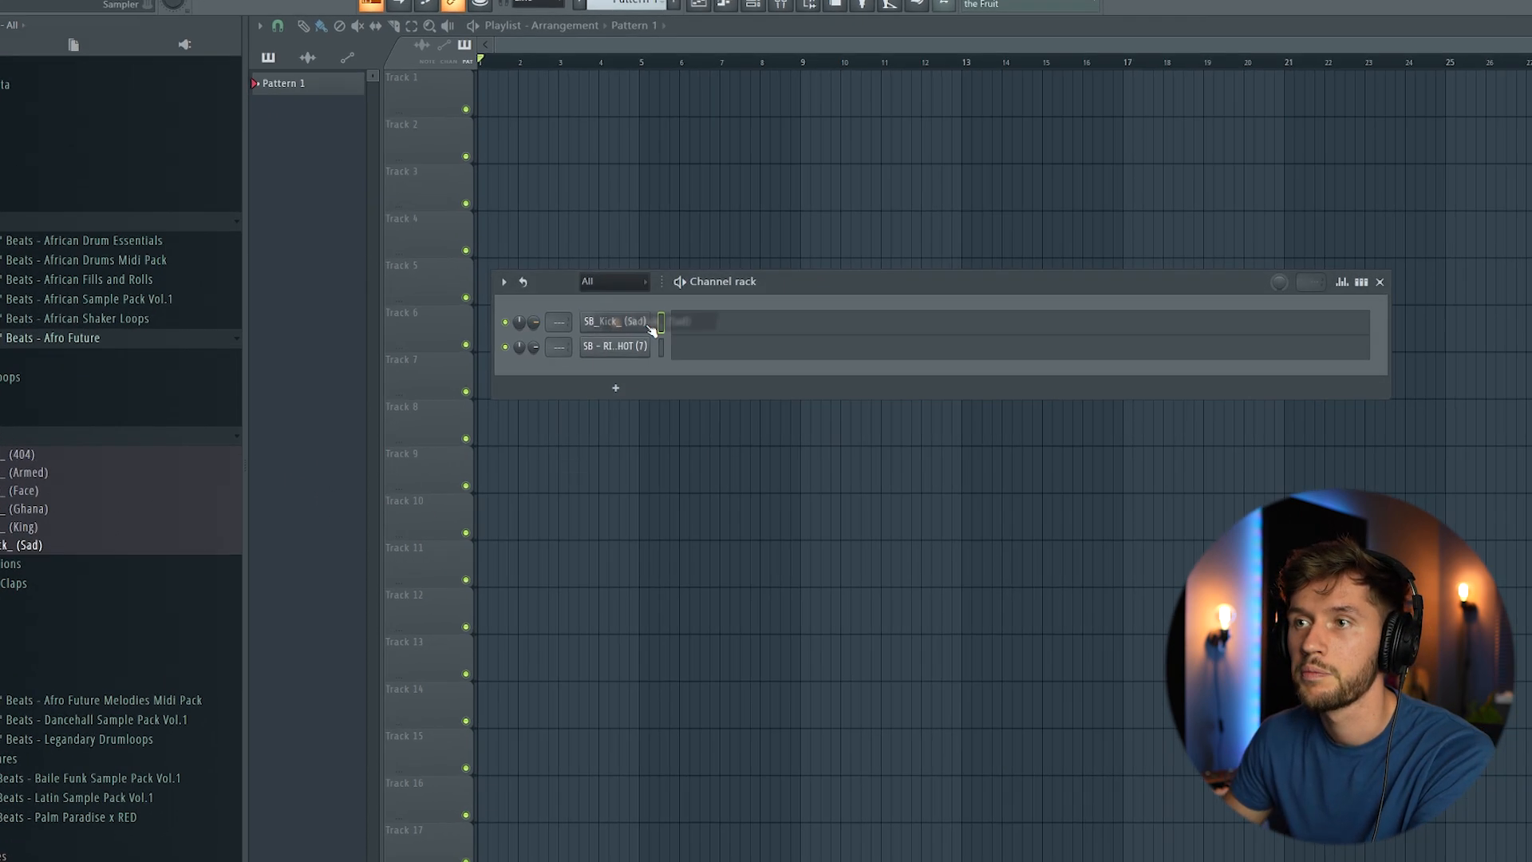
{"action": "left_click", "coordinate": [630, 332]}
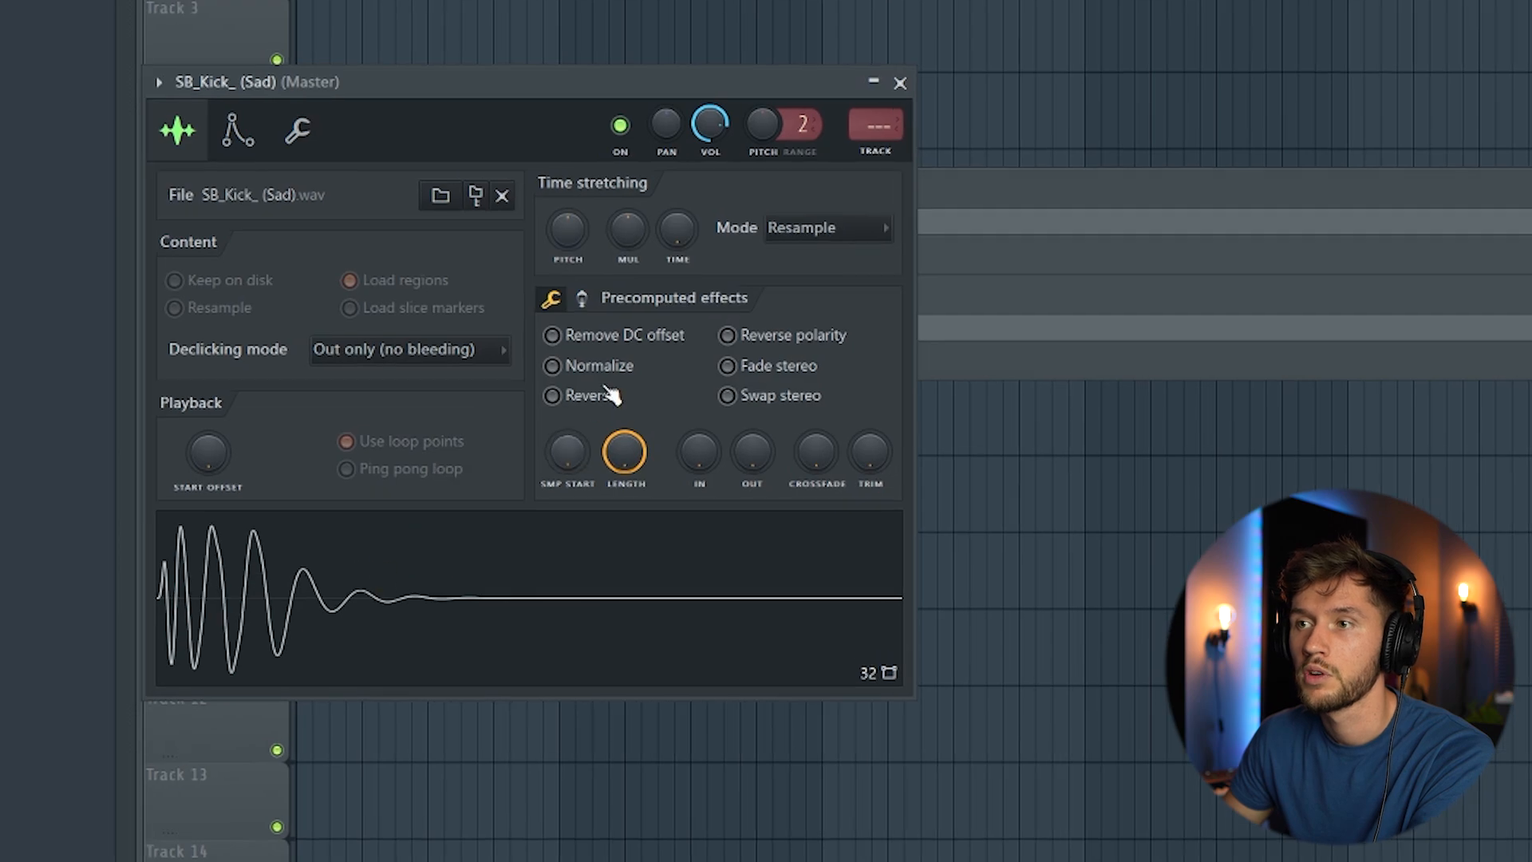
{"action": "left_click", "coordinate": [607, 369]}
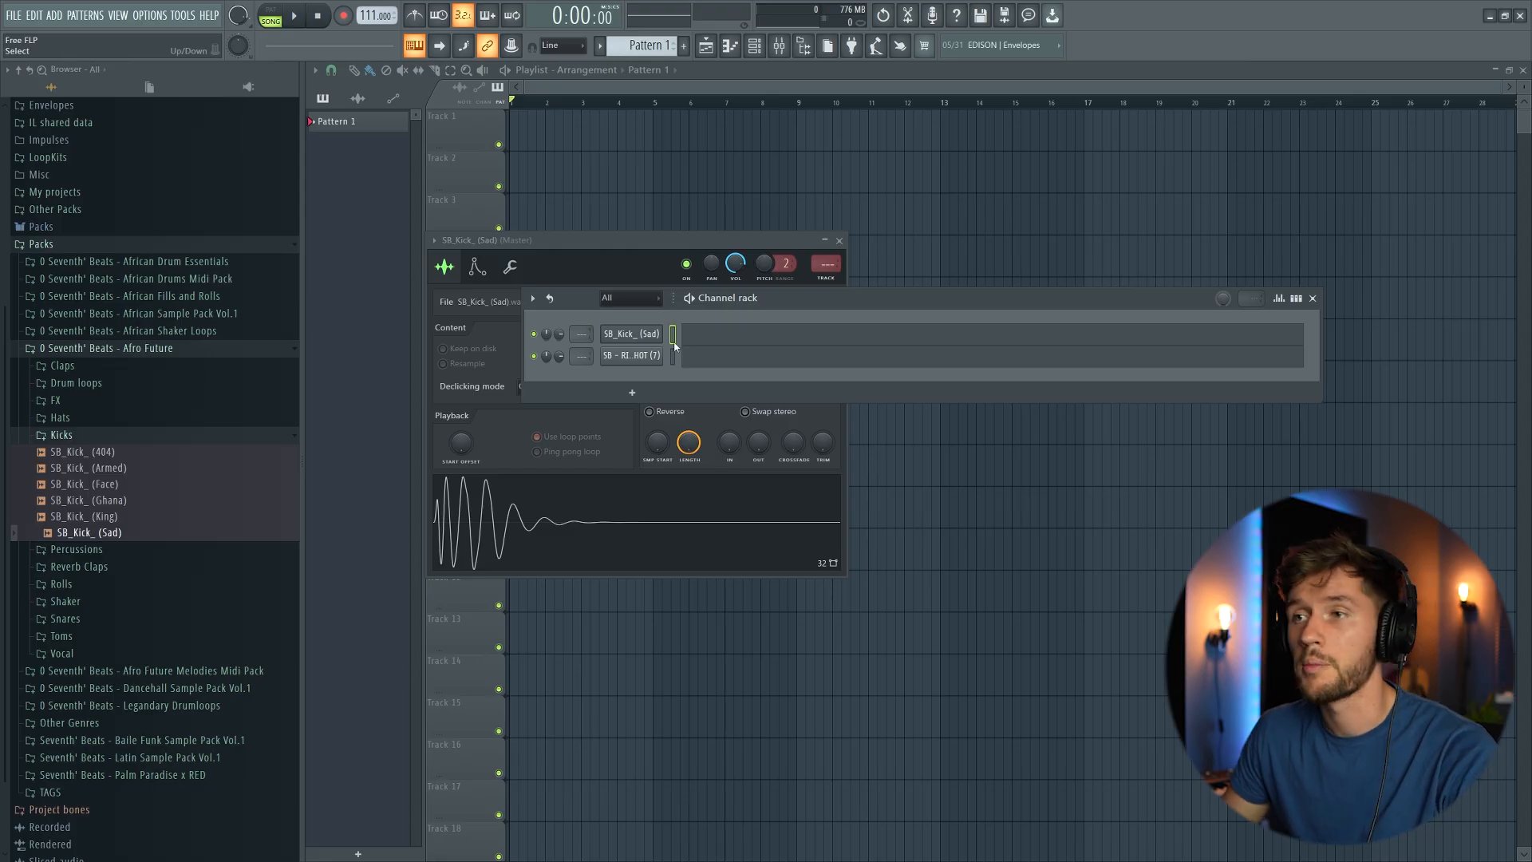
Route the kick and rimshot channels to consecutive mixer tracks starting from Insert 1
{"action": "left_click", "coordinate": [773, 54]}
{"action": "right_click", "coordinate": [502, 347]}
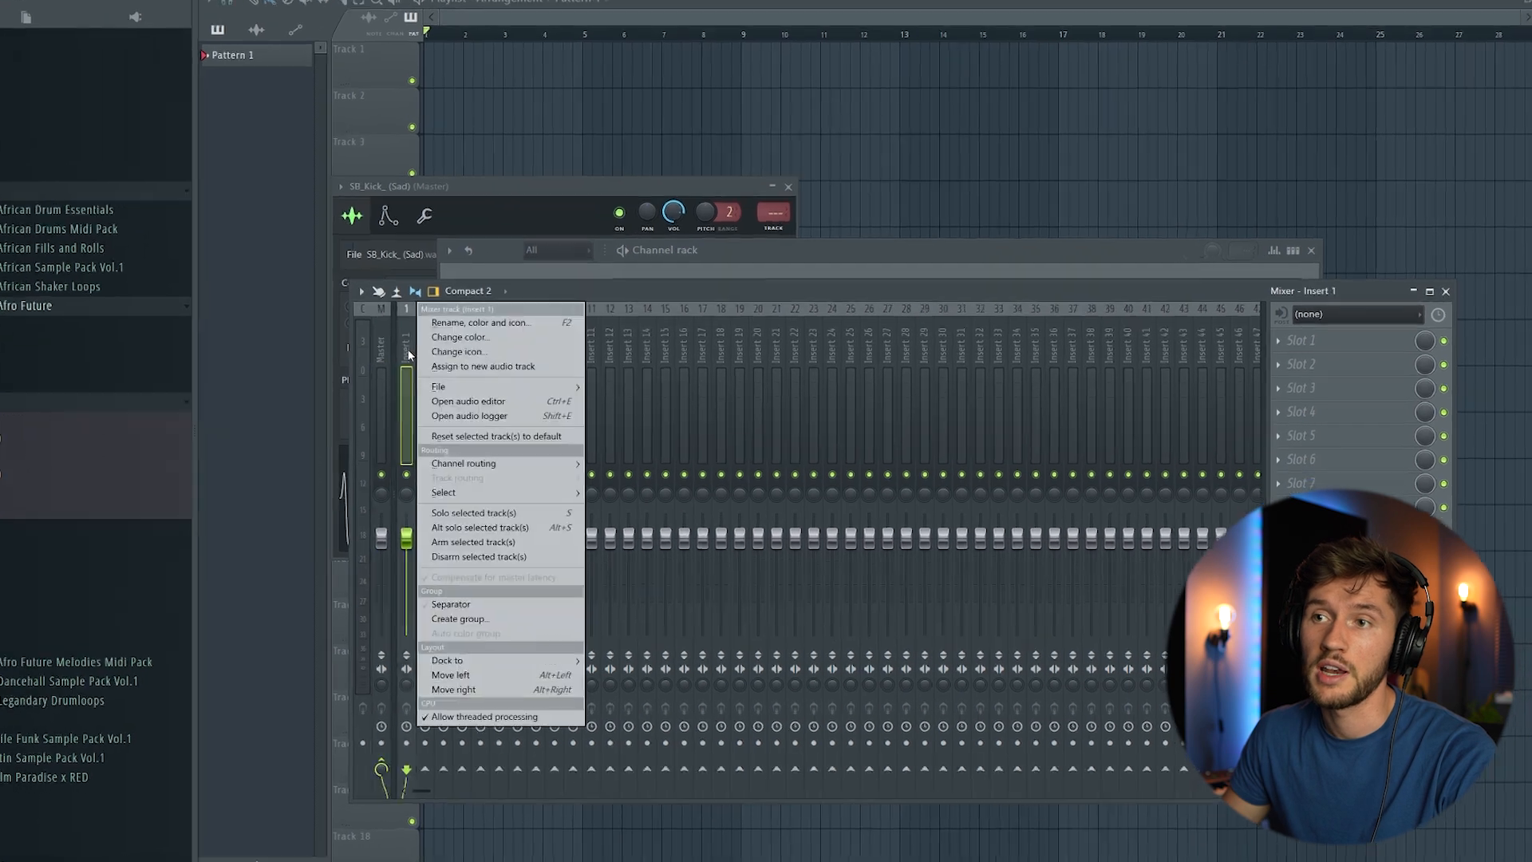
{"action": "mouse_move", "coordinate": [571, 490]}
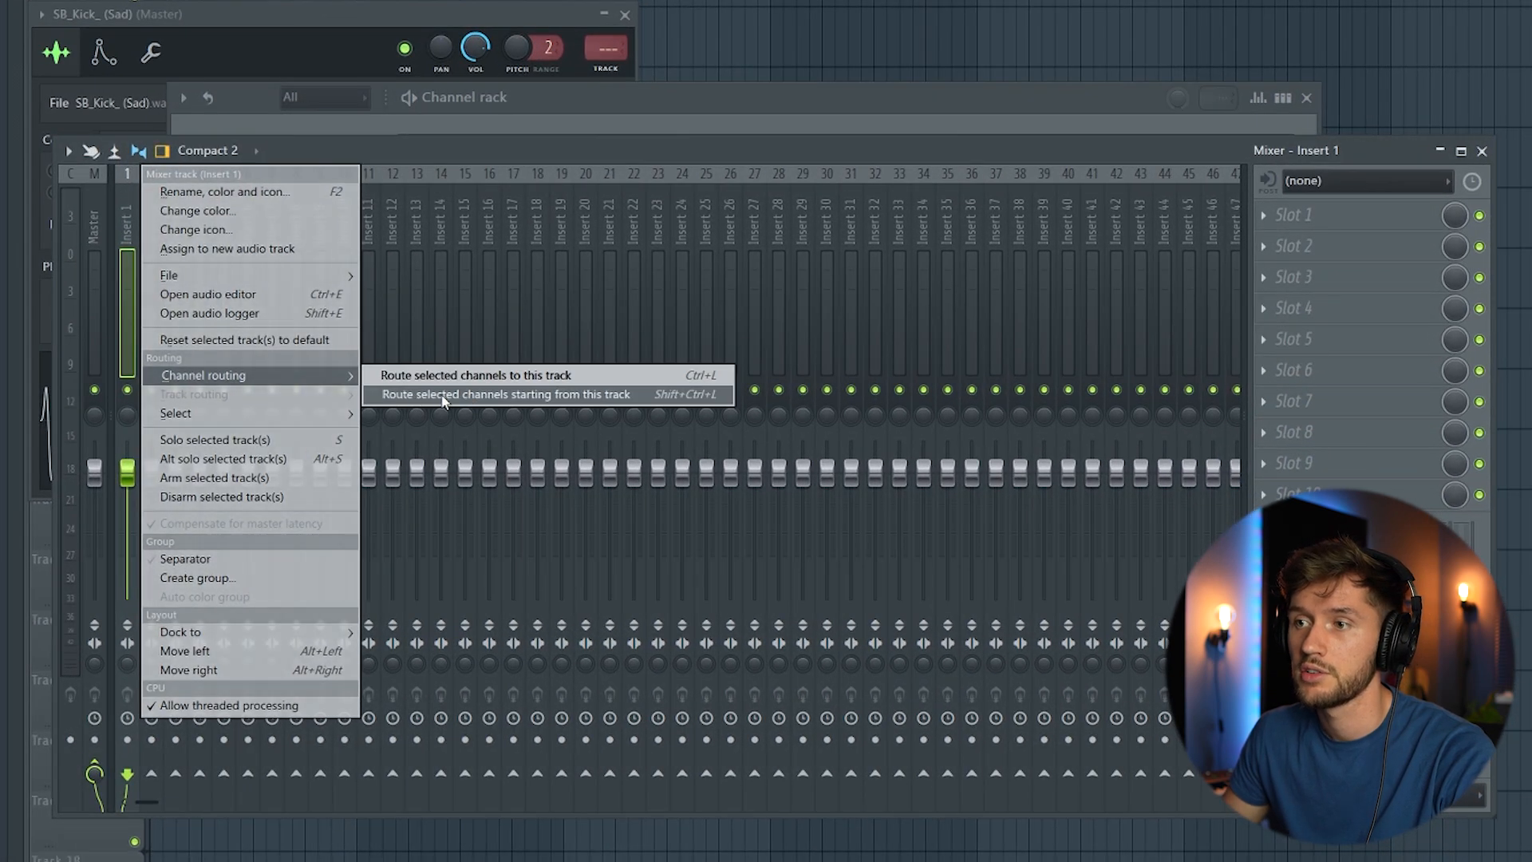
{"action": "left_click", "coordinate": [549, 397]}
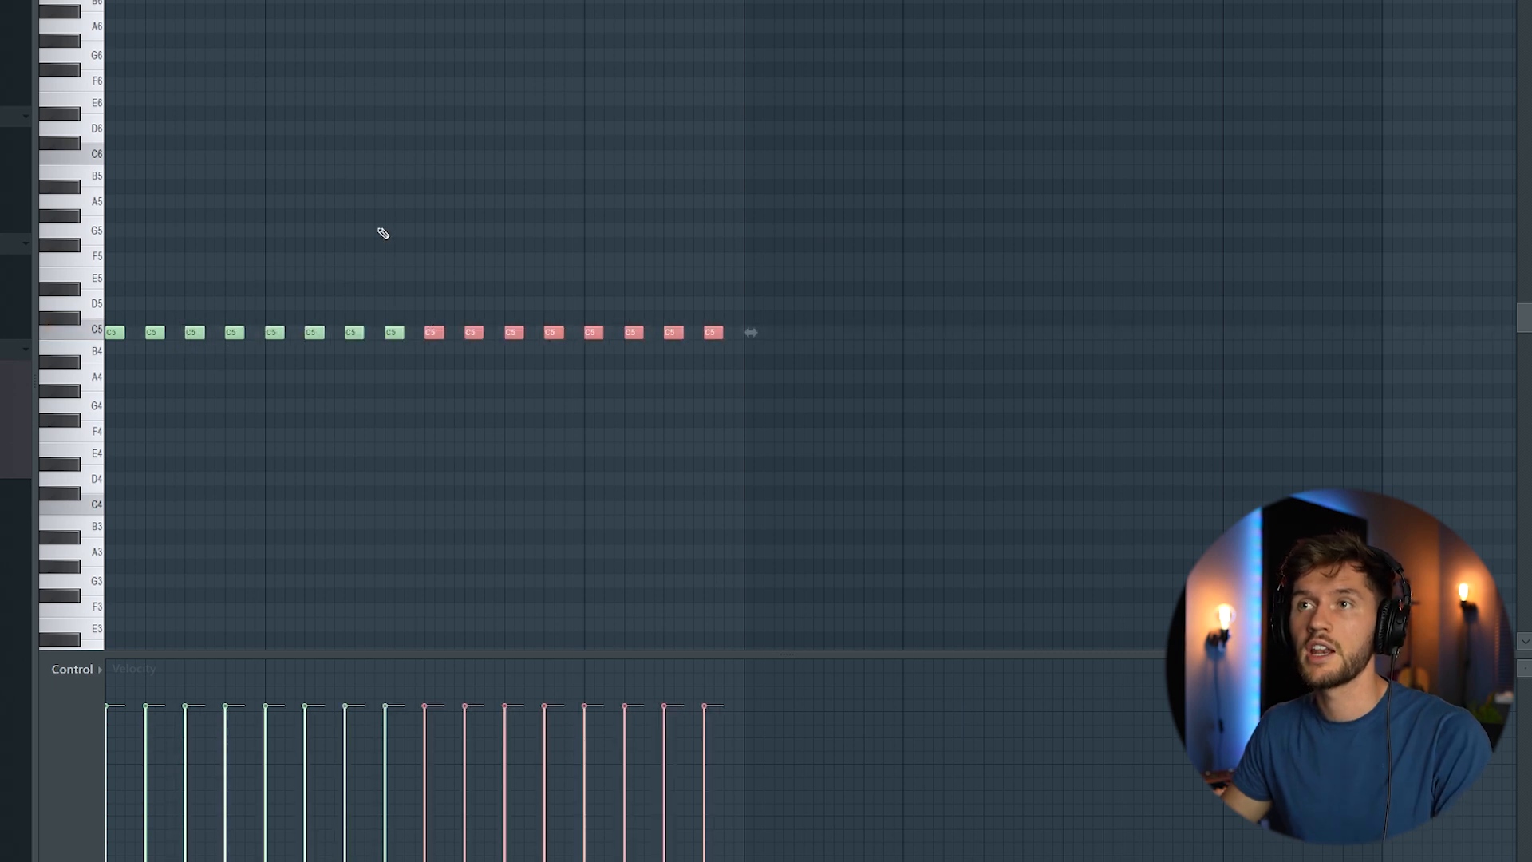
Play back the kick pattern with the channel rack open to check the rhythm
{"action": "key", "text": "F6"}
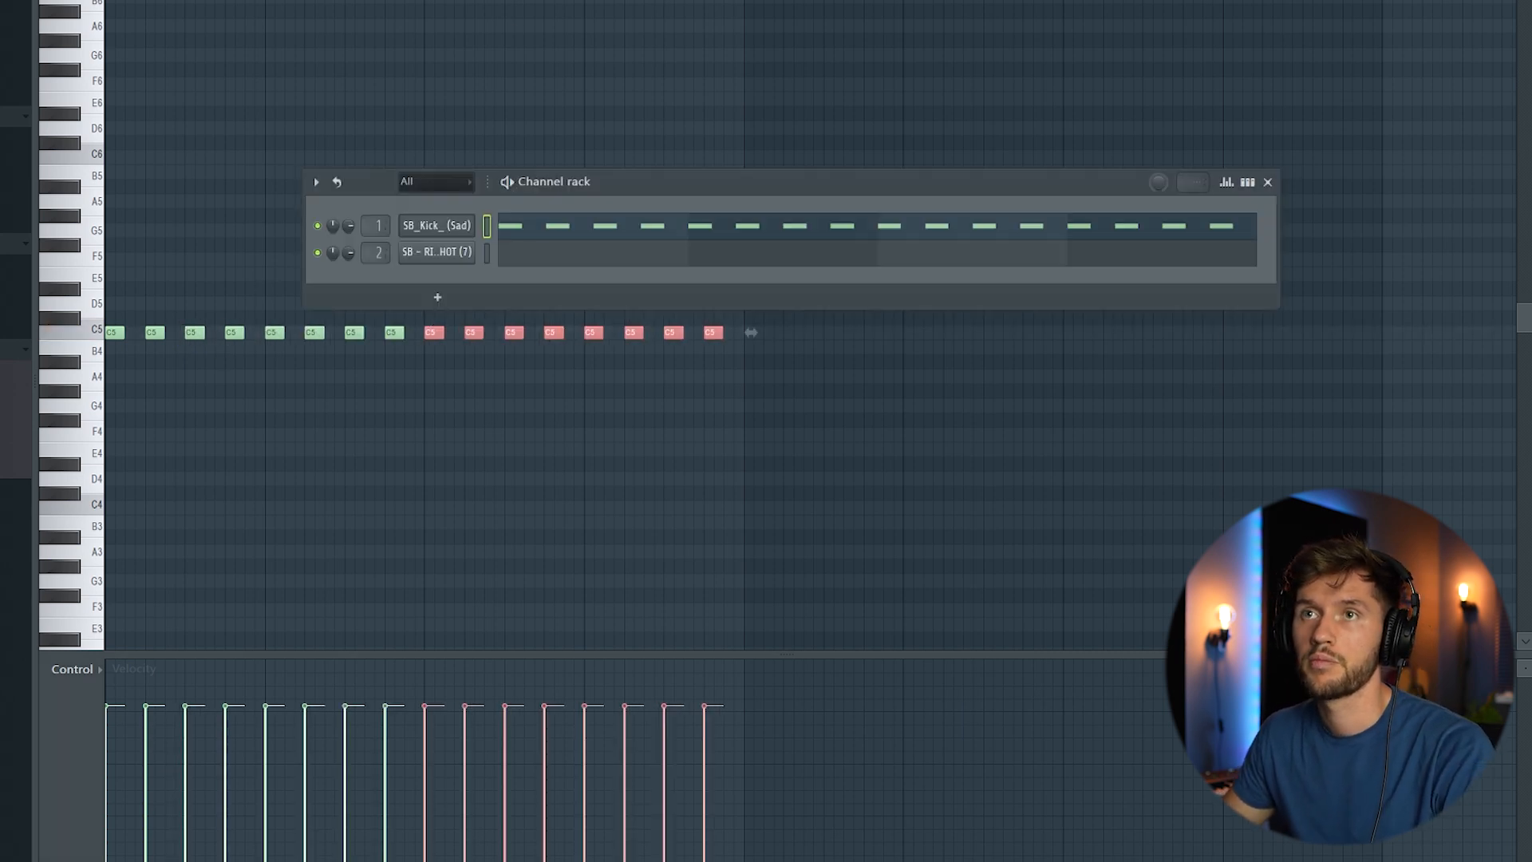
{"action": "key", "text": "space"}
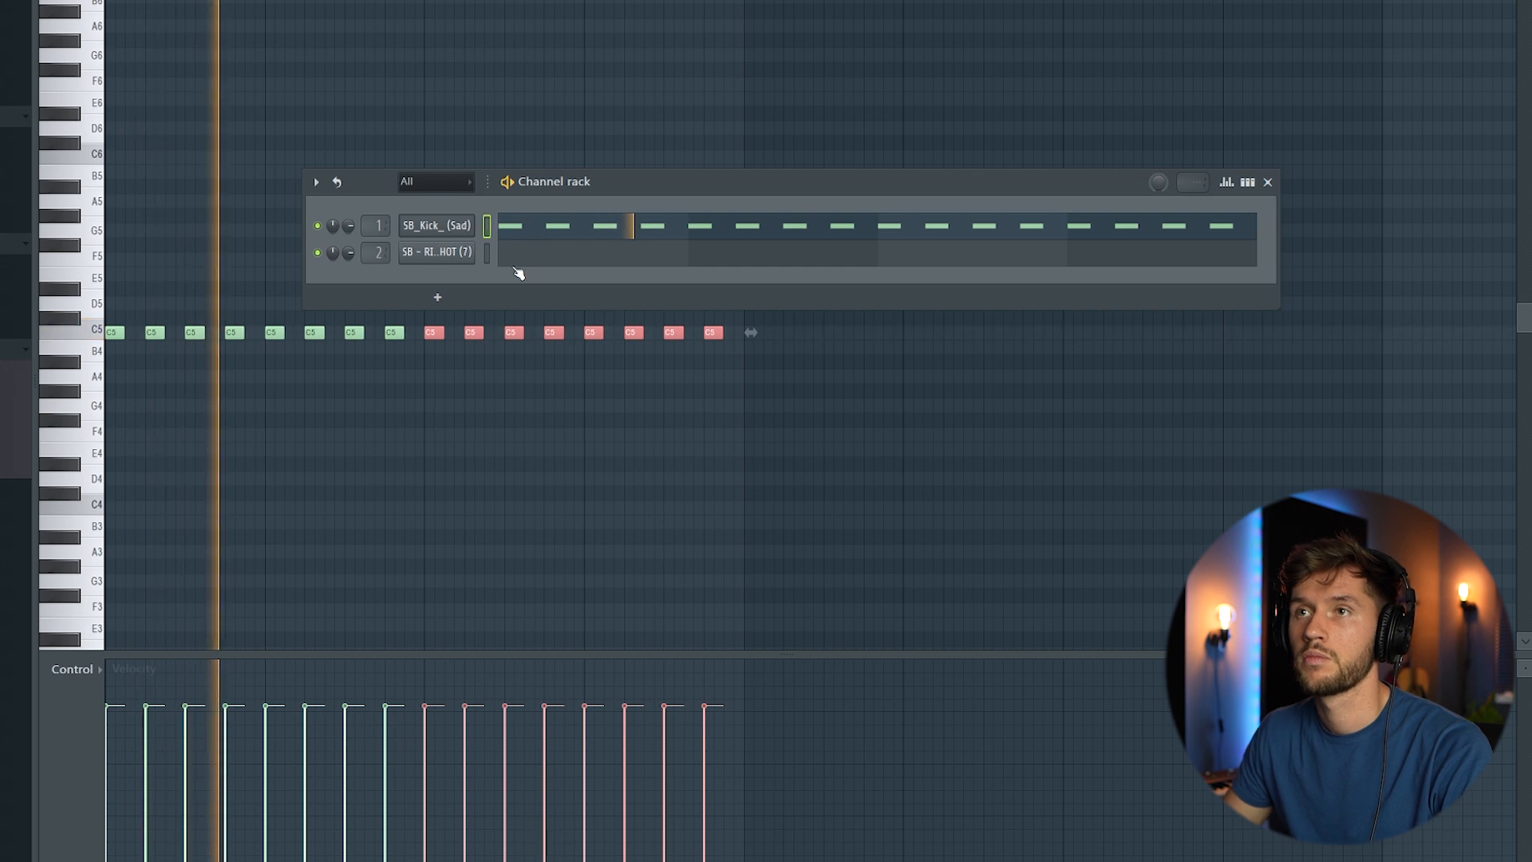
{"action": "key", "text": "space"}
Program the rimshot with C5 notes on the fourth sixteenth and on beat 4 of each of the four bars
{"action": "left_click", "coordinate": [572, 260]}
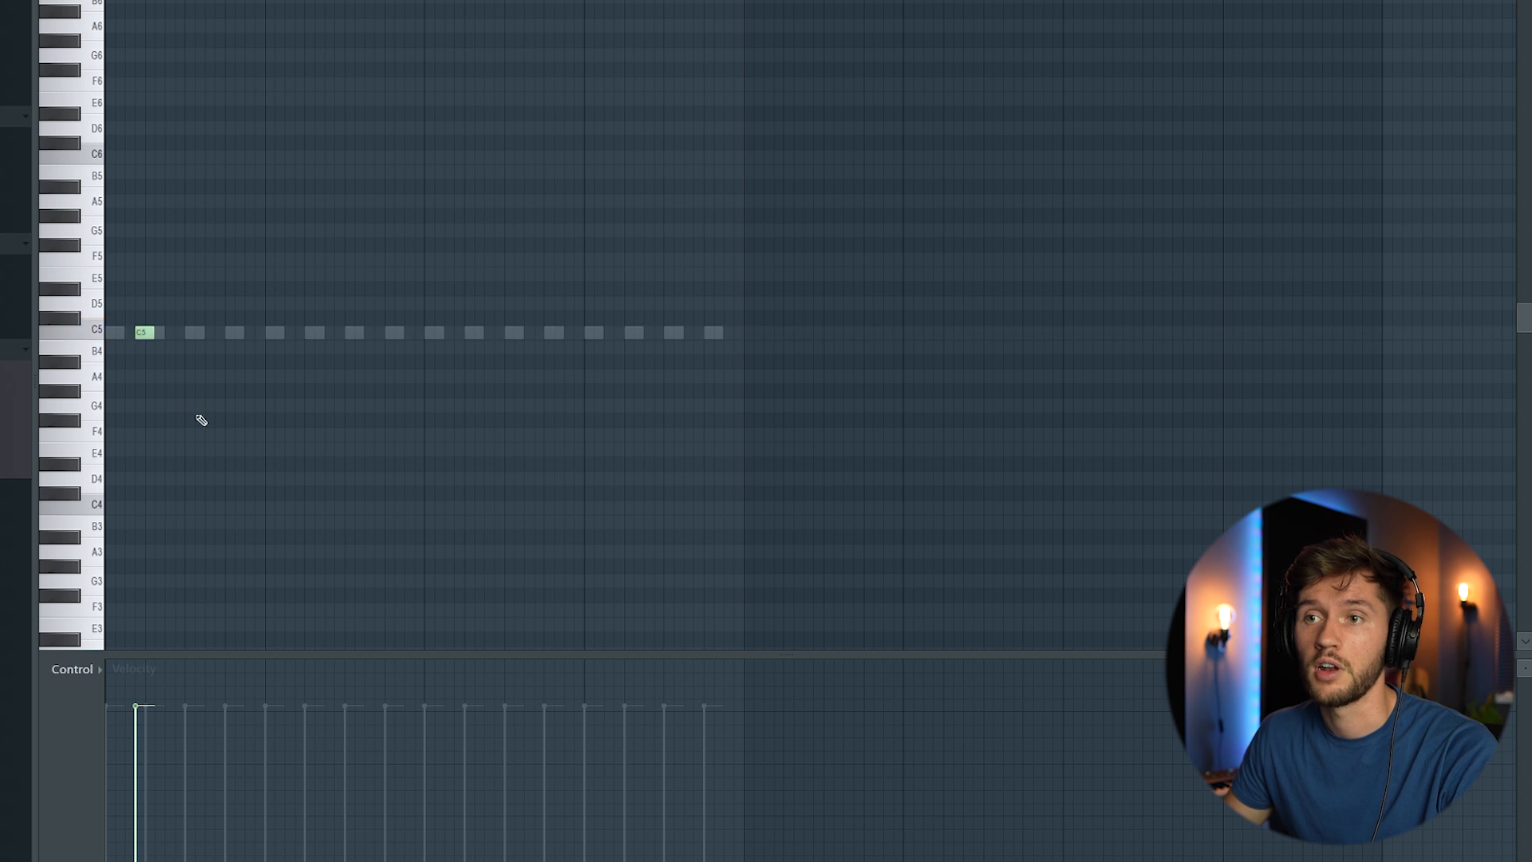
{"action": "key", "text": "space"}
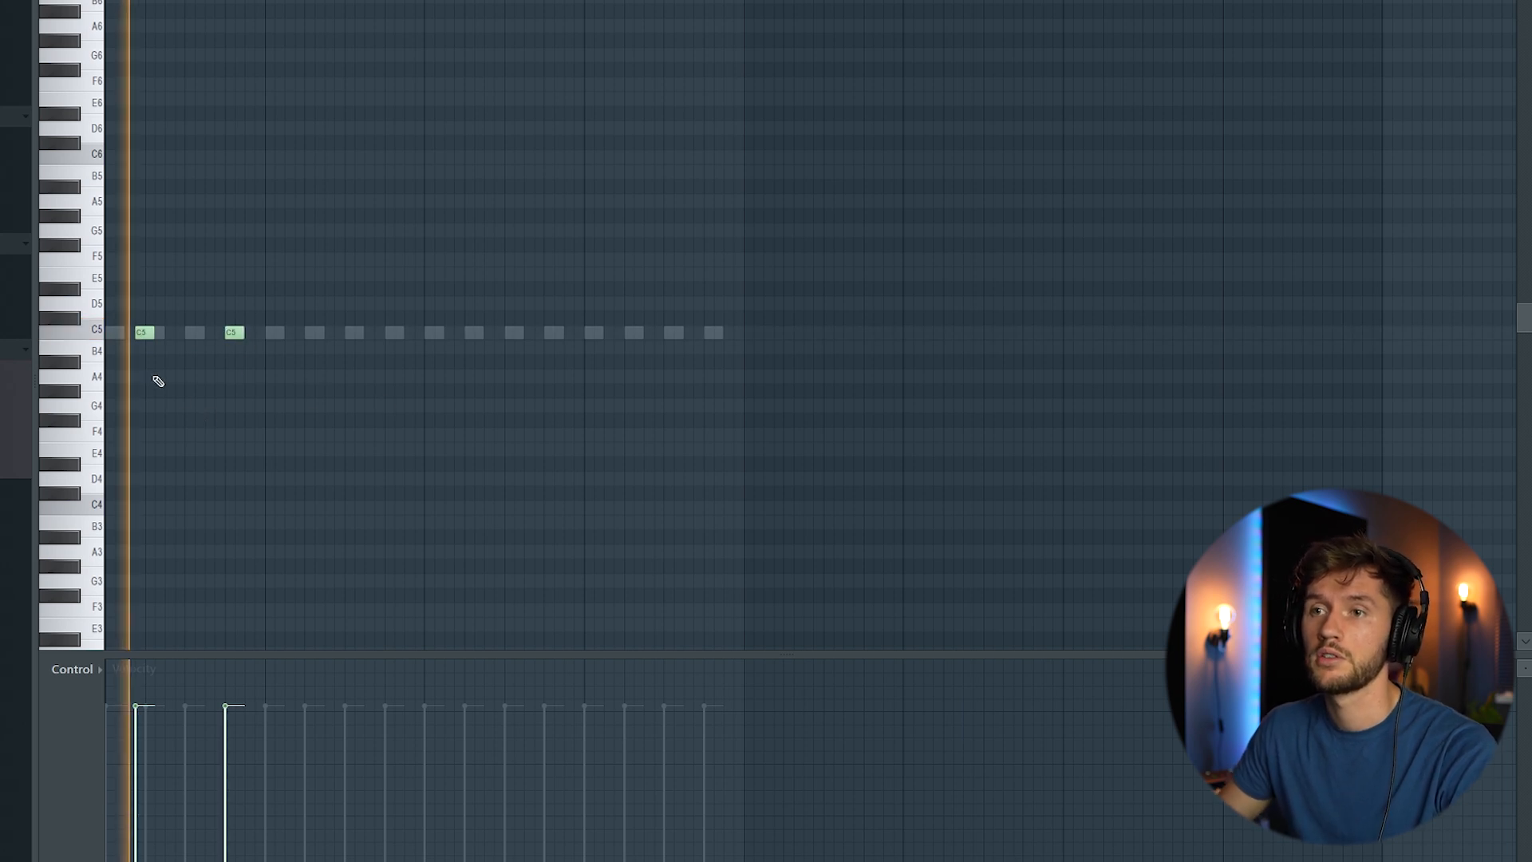
{"action": "left_click", "coordinate": [304, 332]}
{"action": "left_click", "coordinate": [394, 332]}
{"action": "left_click", "coordinate": [464, 332]}
{"action": "left_click", "coordinate": [554, 332]}
{"action": "left_click", "coordinate": [624, 332]}
{"action": "left_click", "coordinate": [711, 332]}
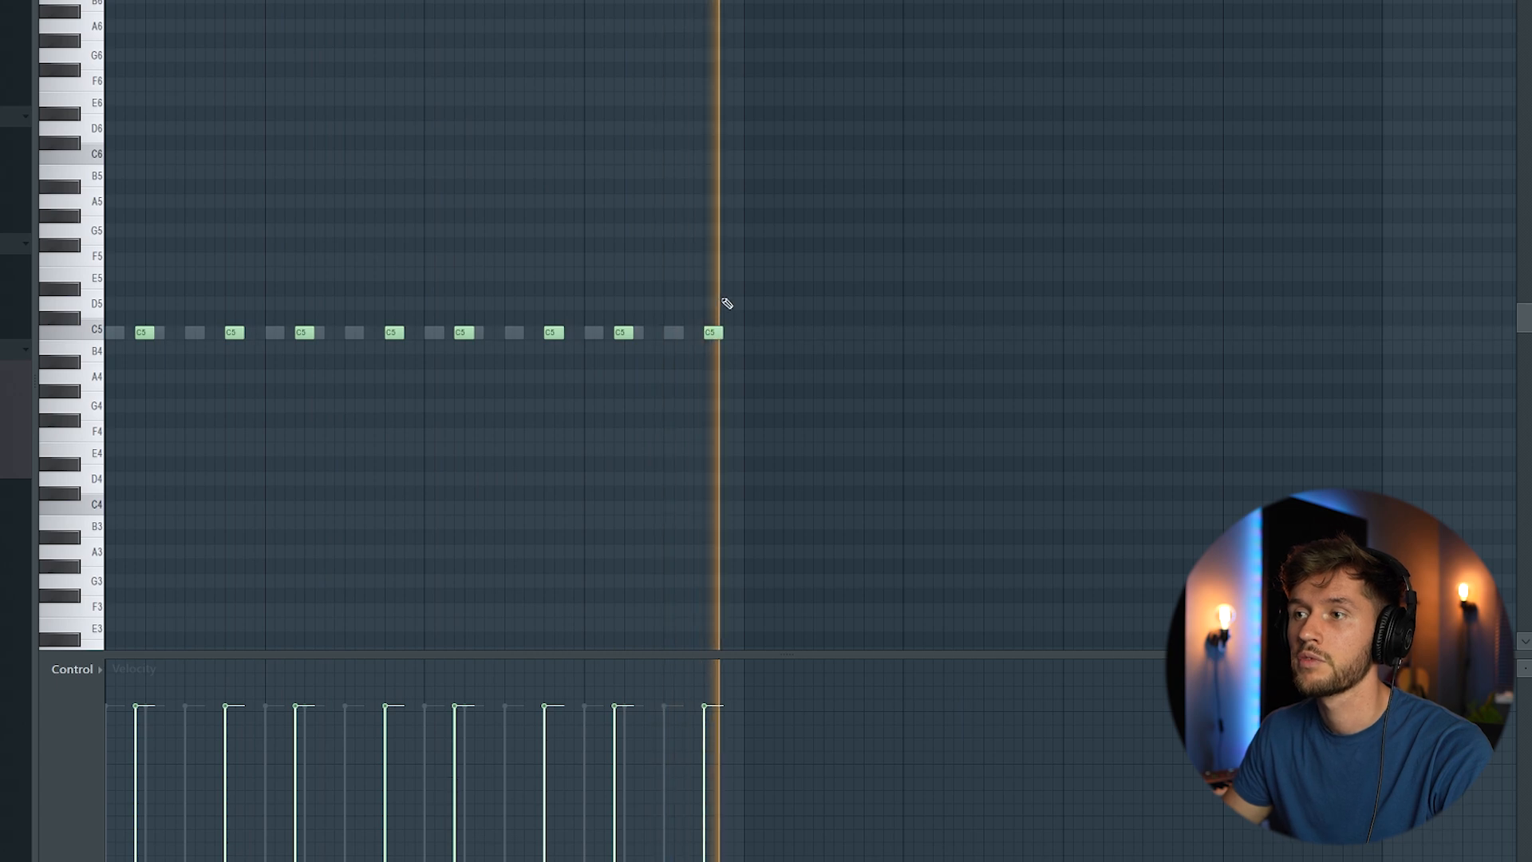
{"action": "key", "text": "space"}
Add ValhallaVintageVerb to the first effect slot of the rimshot's mixer track
{"action": "key", "text": "F9"}
{"action": "left_click", "coordinate": [290, 308]}
{"action": "left_click_drag", "start_coordinate": [526, 221], "coordinate": [495, 149]}
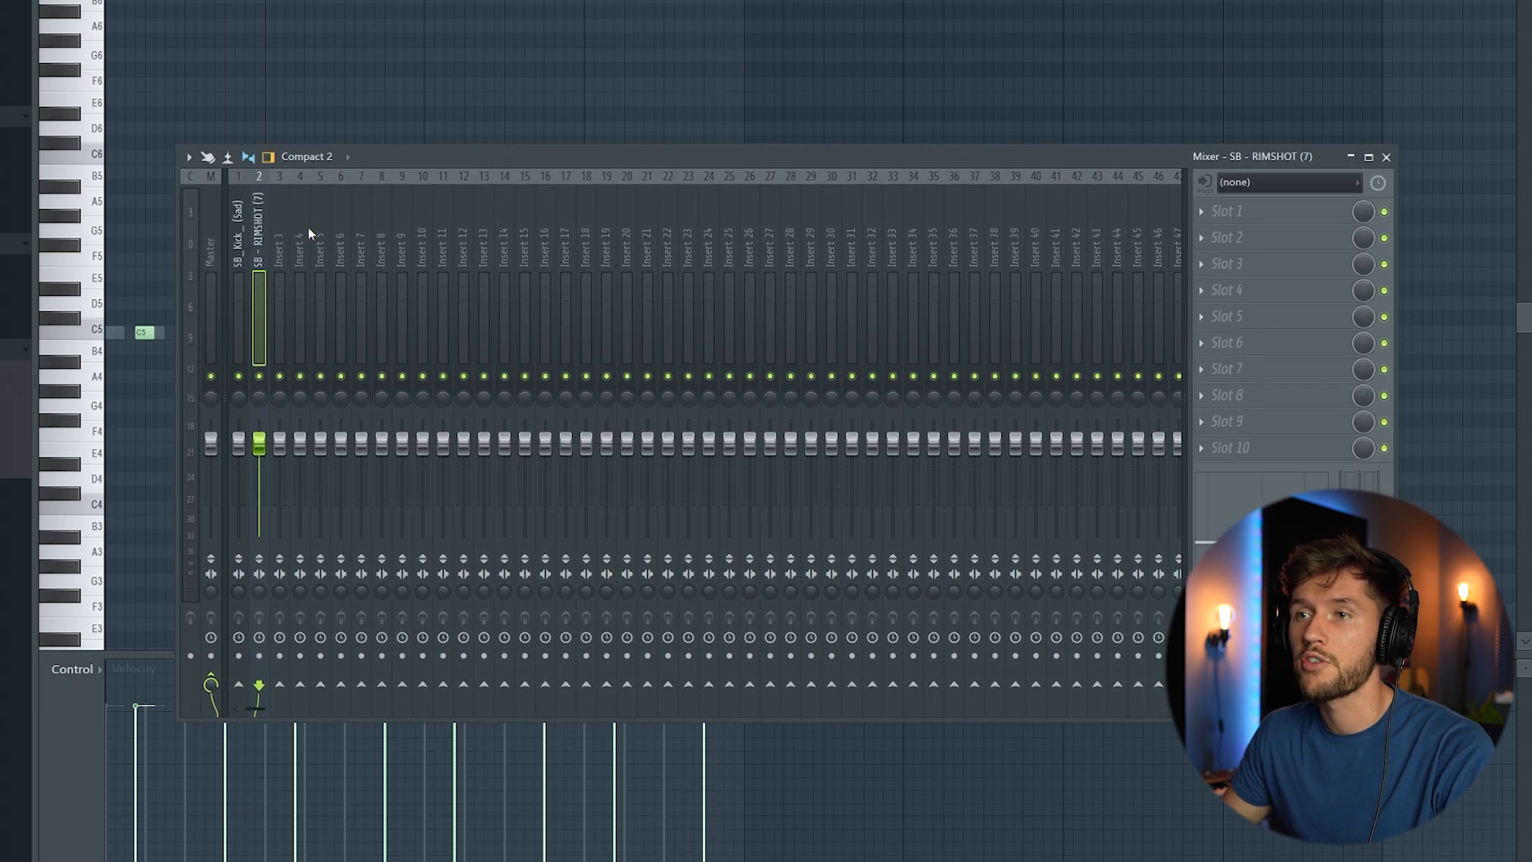
{"action": "left_click", "coordinate": [1206, 213]}
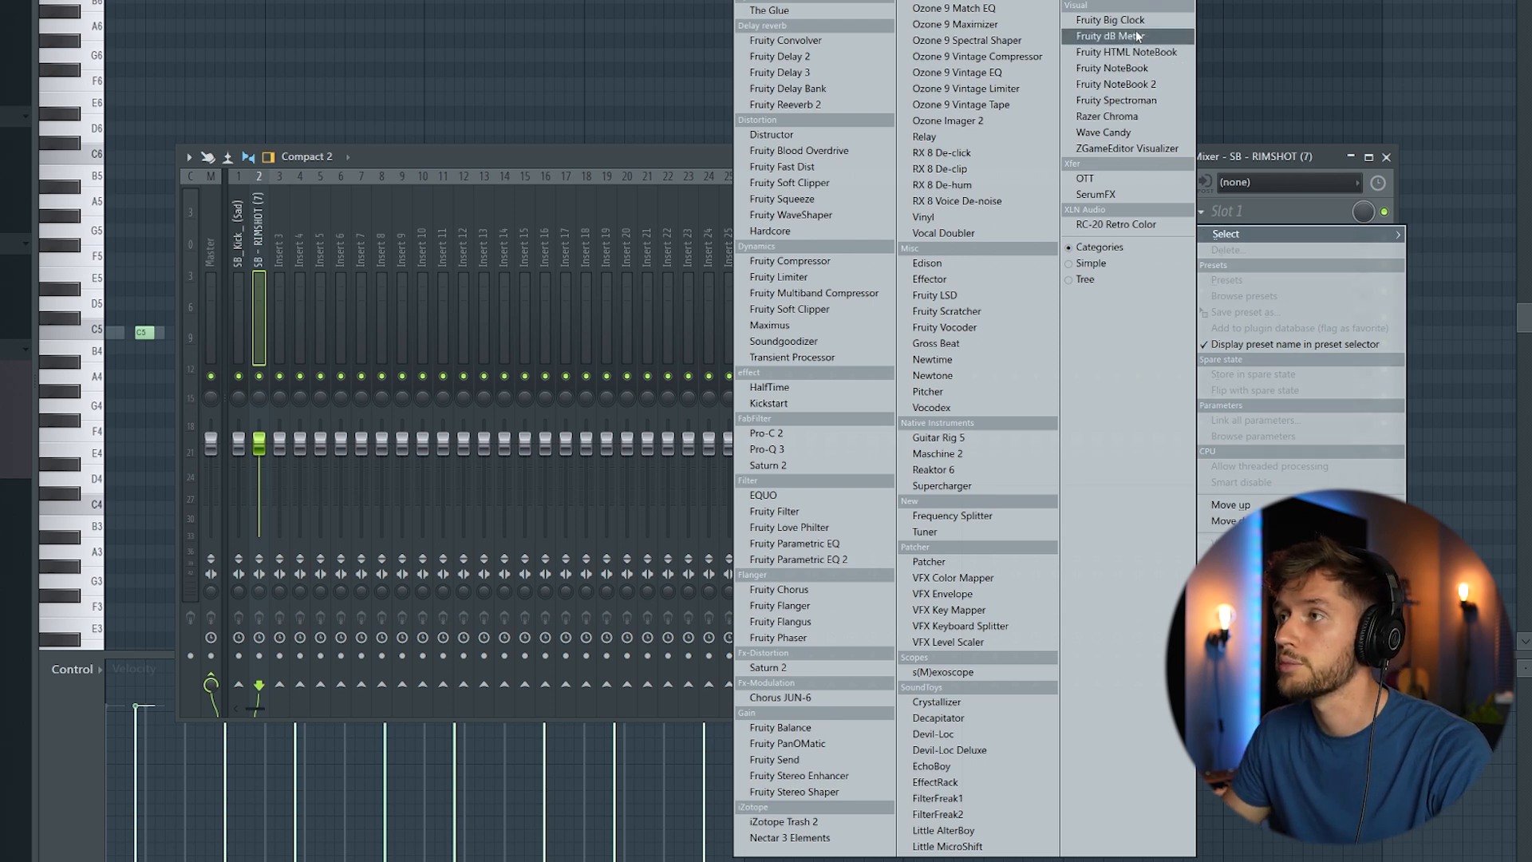
{"action": "left_click", "coordinate": [1121, 8]}
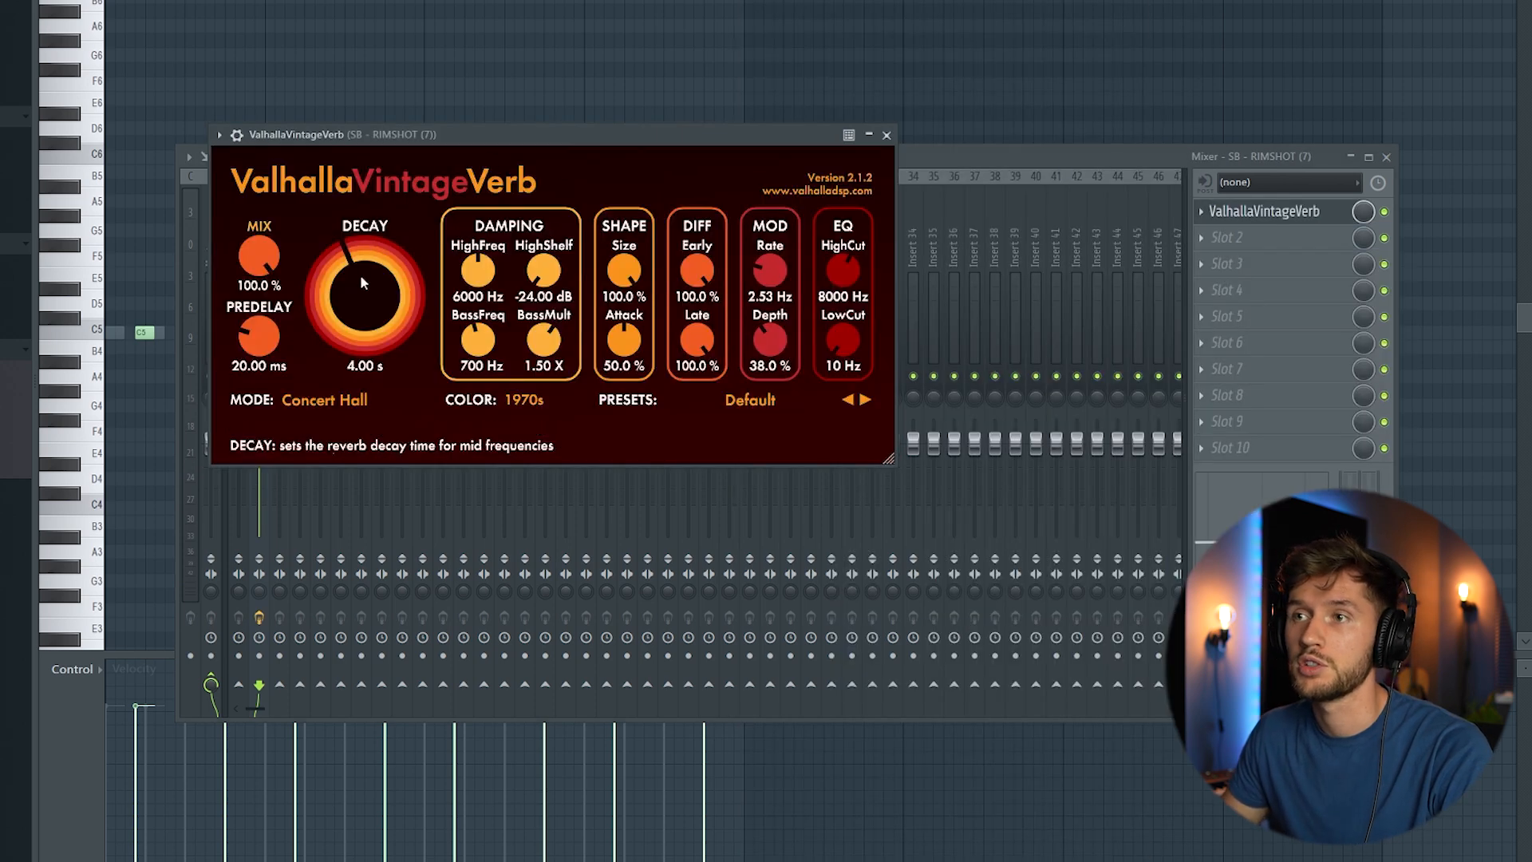
Load the Cross Stick Room preset in the reverb and set its mix to 6%
{"action": "left_click", "coordinate": [862, 402]}
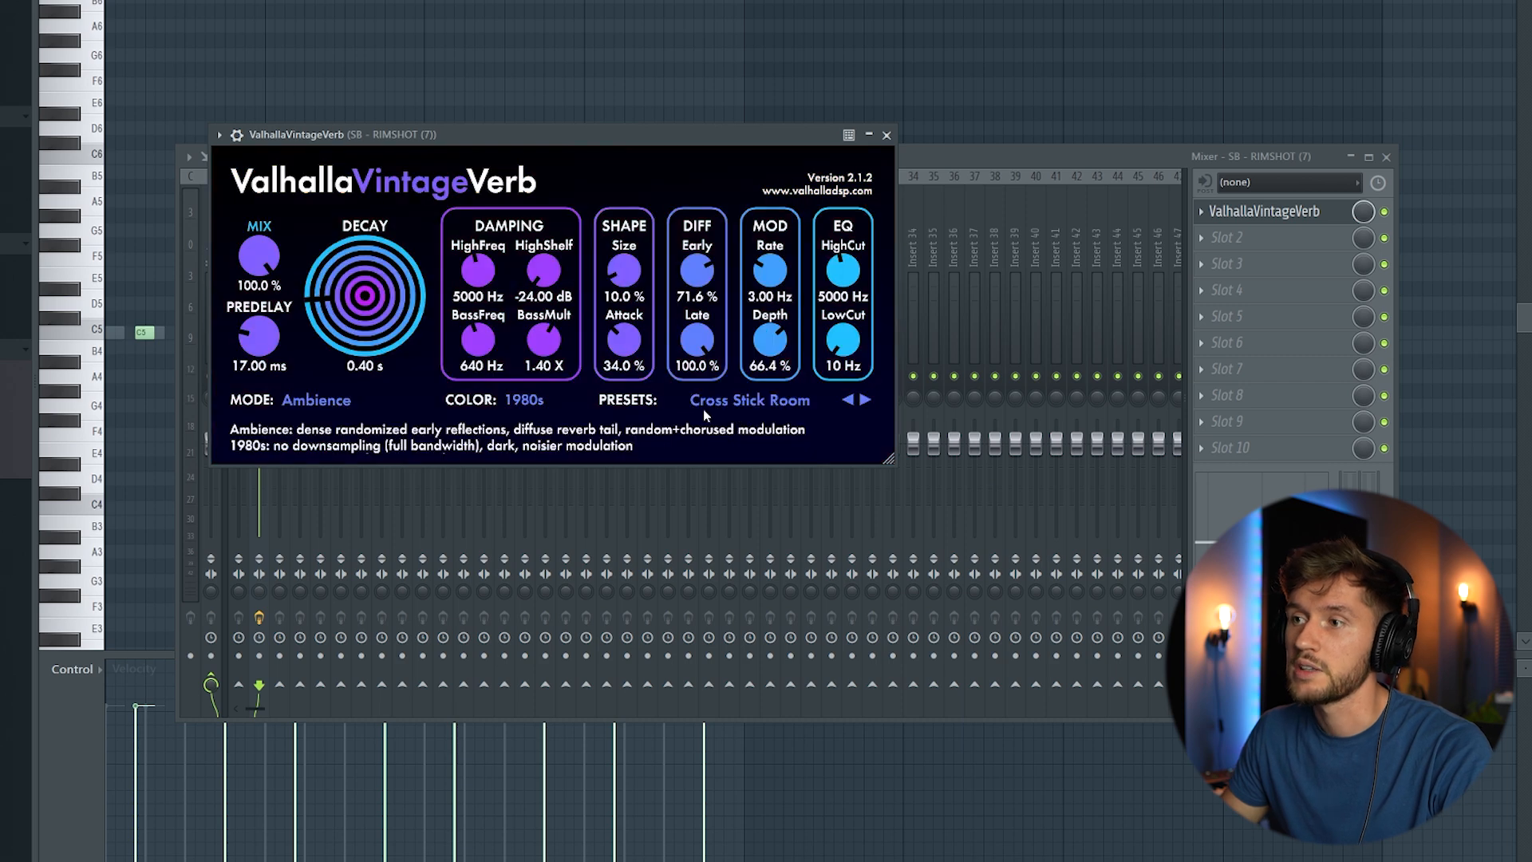
{"action": "left_click_drag", "start_coordinate": [254, 255], "coordinate": [266, 295]}
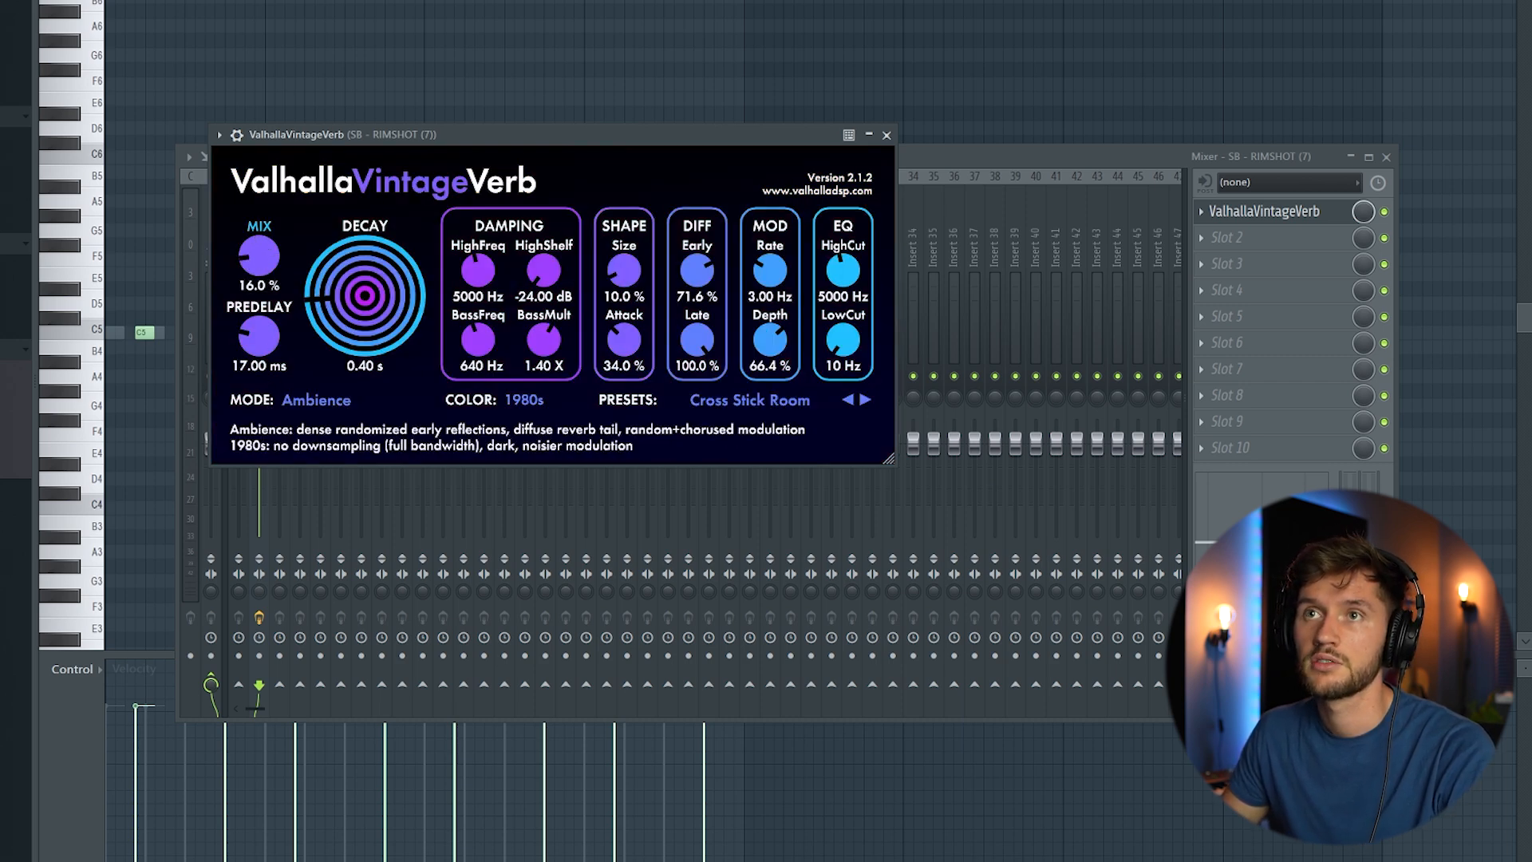
{"action": "mouse_move", "coordinate": [259, 256]}
{"action": "left_mouse_down"}
{"action": "mouse_move", "coordinate": [264, 277]}
{"action": "mouse_move", "coordinate": [345, 288]}
{"action": "mouse_move", "coordinate": [270, 275]}
{"action": "left_mouse_up"}
Set the reverb's low cut to 460 Hz, high cut to 3450 Hz, decay to 0.79 s and predelay to 0 ms
{"action": "left_click_drag", "start_coordinate": [835, 340], "coordinate": [827, 294]}
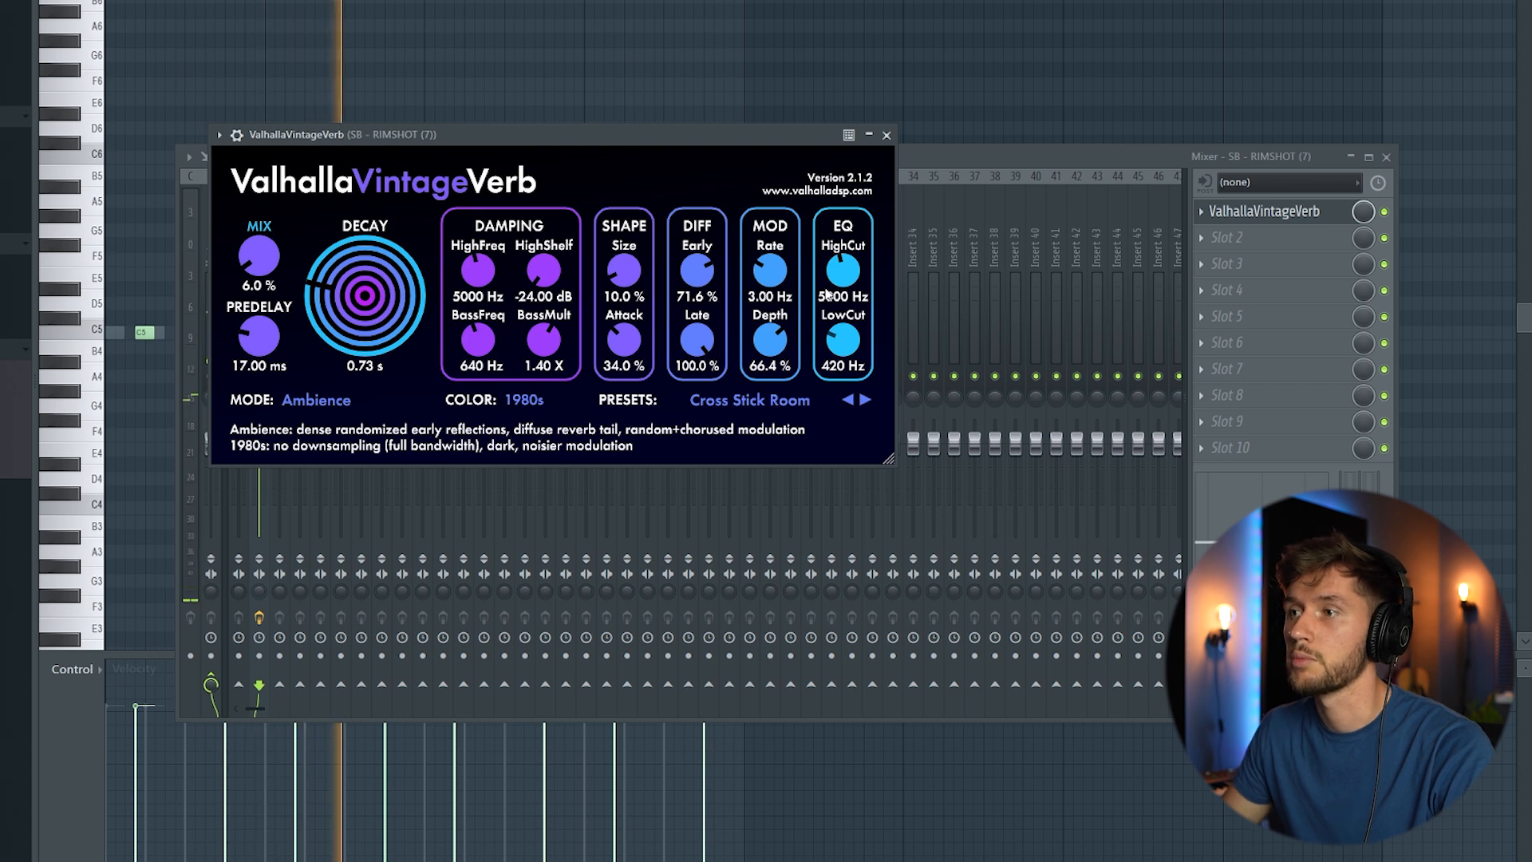
{"action": "left_click_drag", "start_coordinate": [827, 295], "coordinate": [850, 300]}
{"action": "left_click_drag", "start_coordinate": [350, 306], "coordinate": [350, 304]}
{"action": "left_click_drag", "start_coordinate": [258, 336], "coordinate": [257, 399]}
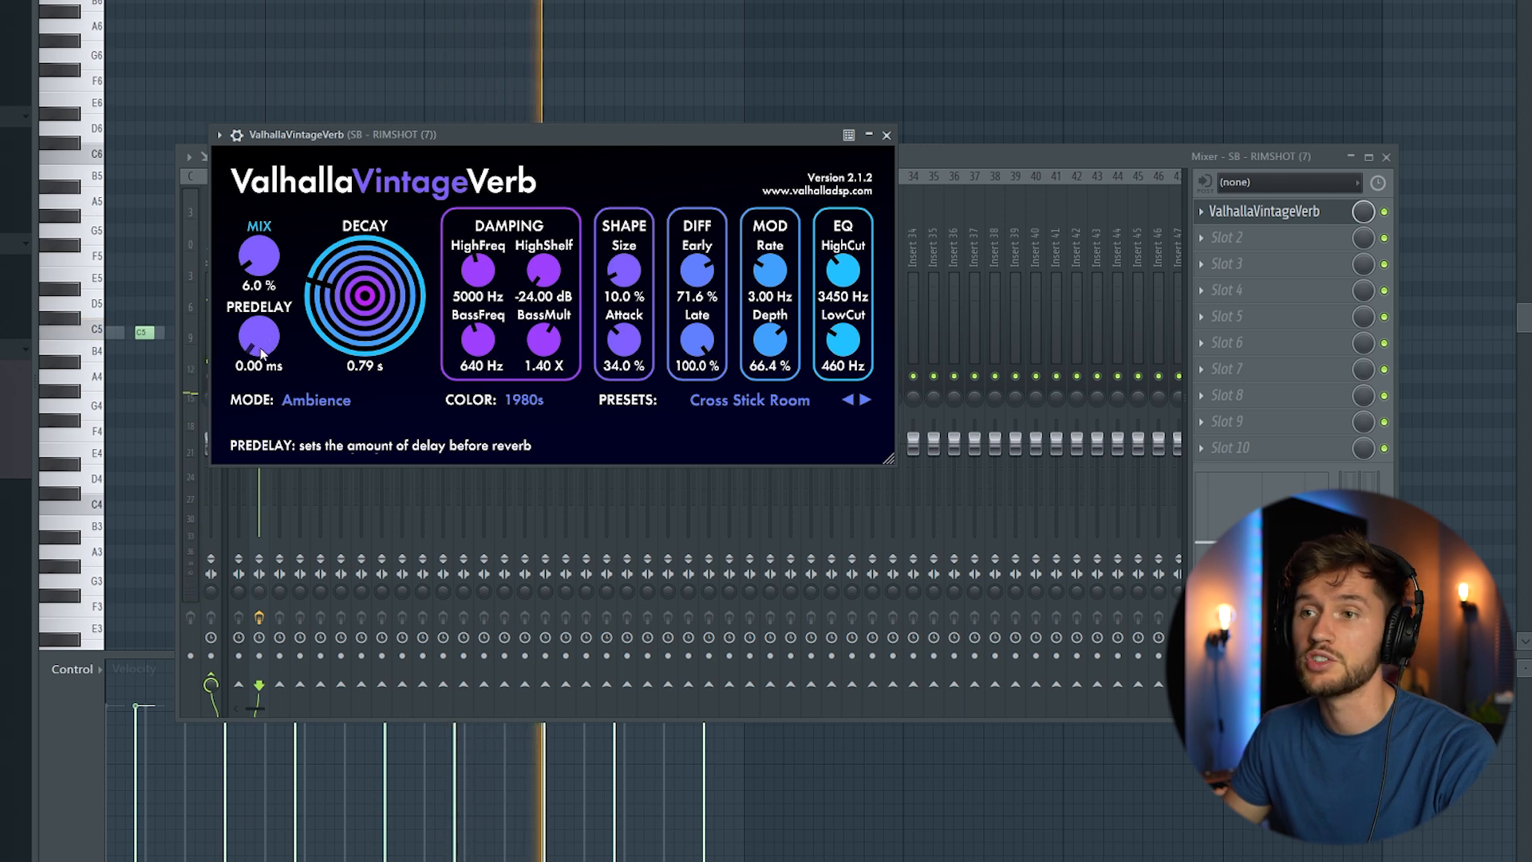
Duplicate the four-bar kick and rimshot notes to fill eight bars and place Pattern 1 at the start of playlist Track 1
{"action": "left_click", "coordinate": [563, 38]}
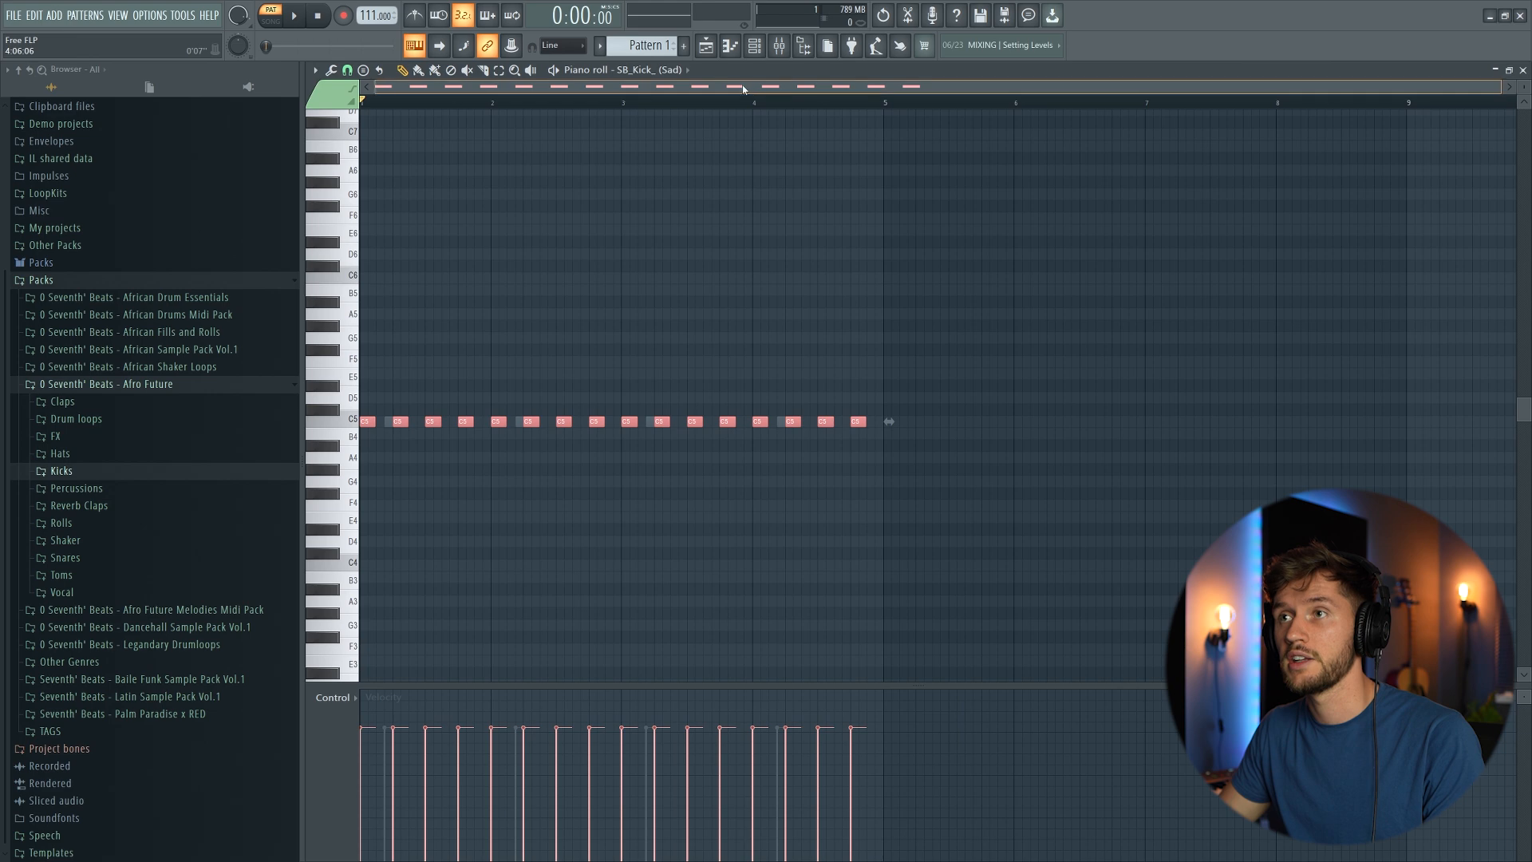
{"action": "key", "text": "ctrl+b"}
{"action": "left_click", "coordinate": [758, 48]}
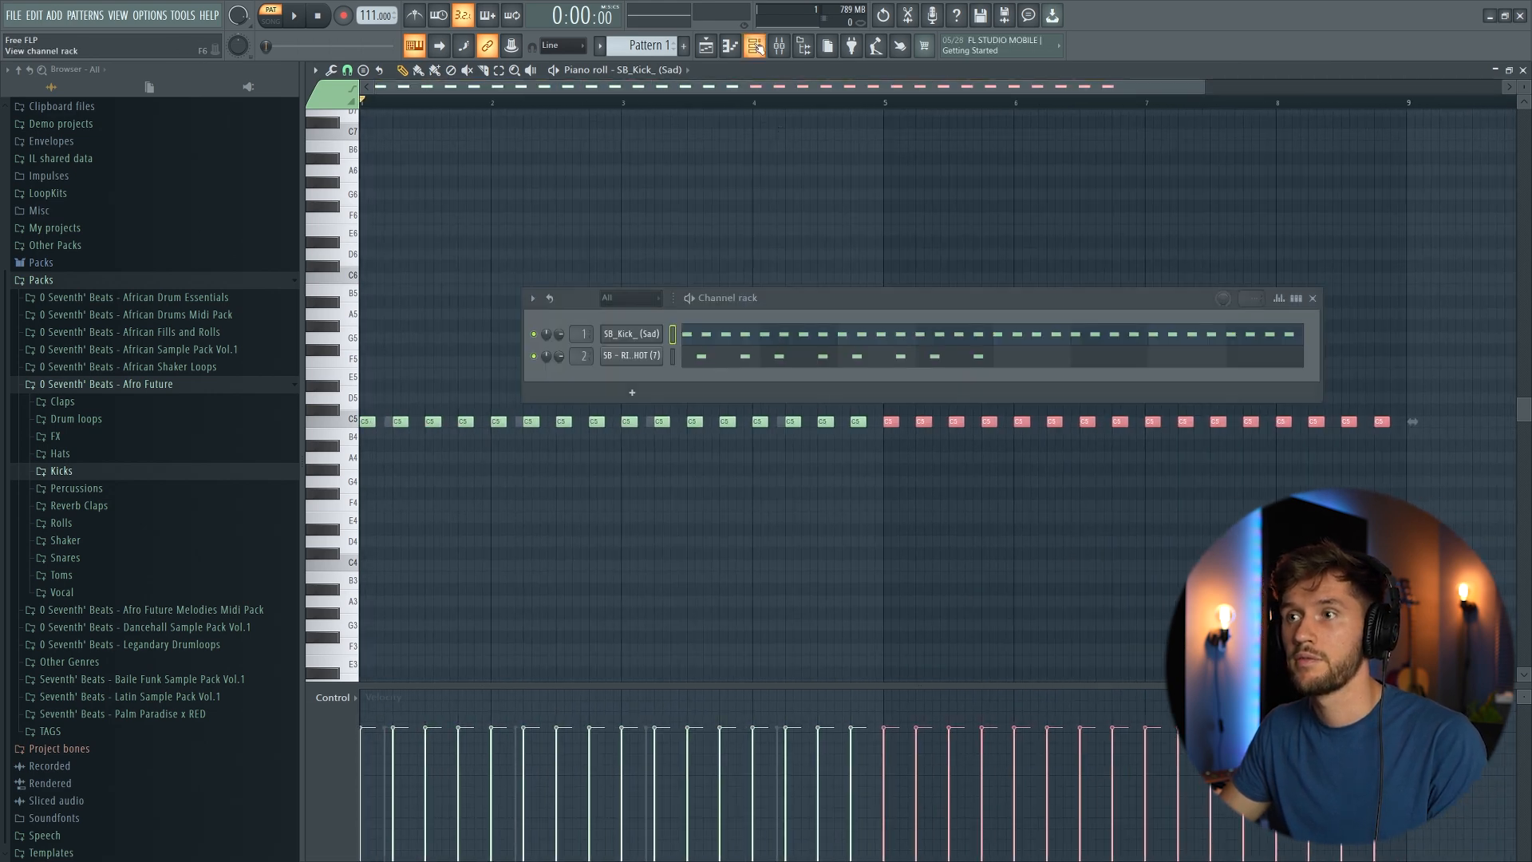
{"action": "left_click", "coordinate": [782, 351]}
{"action": "key", "text": "ctrl+a"}
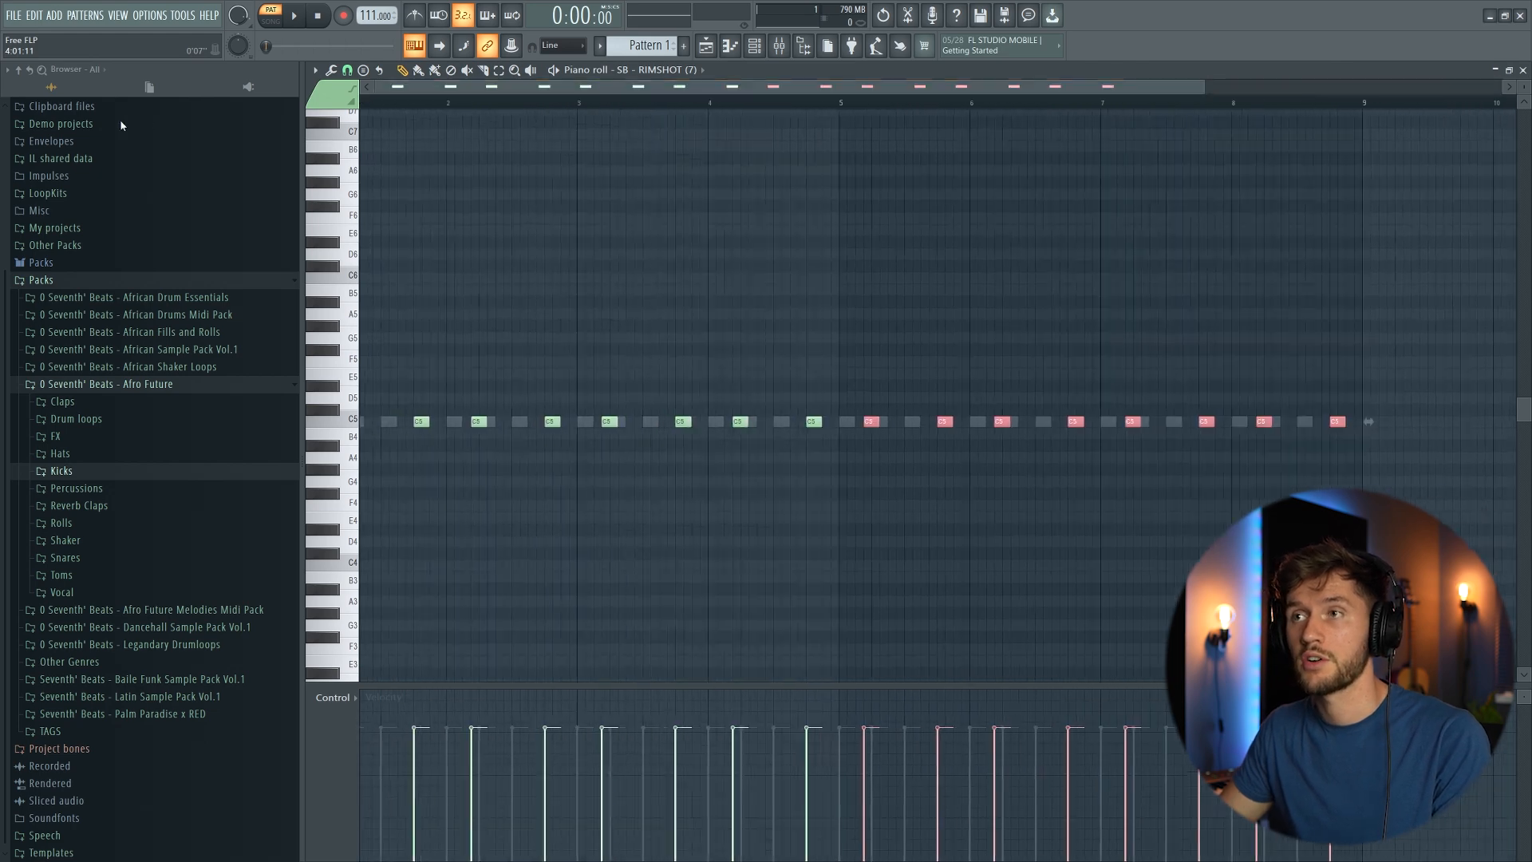
{"action": "left_click", "coordinate": [706, 46]}
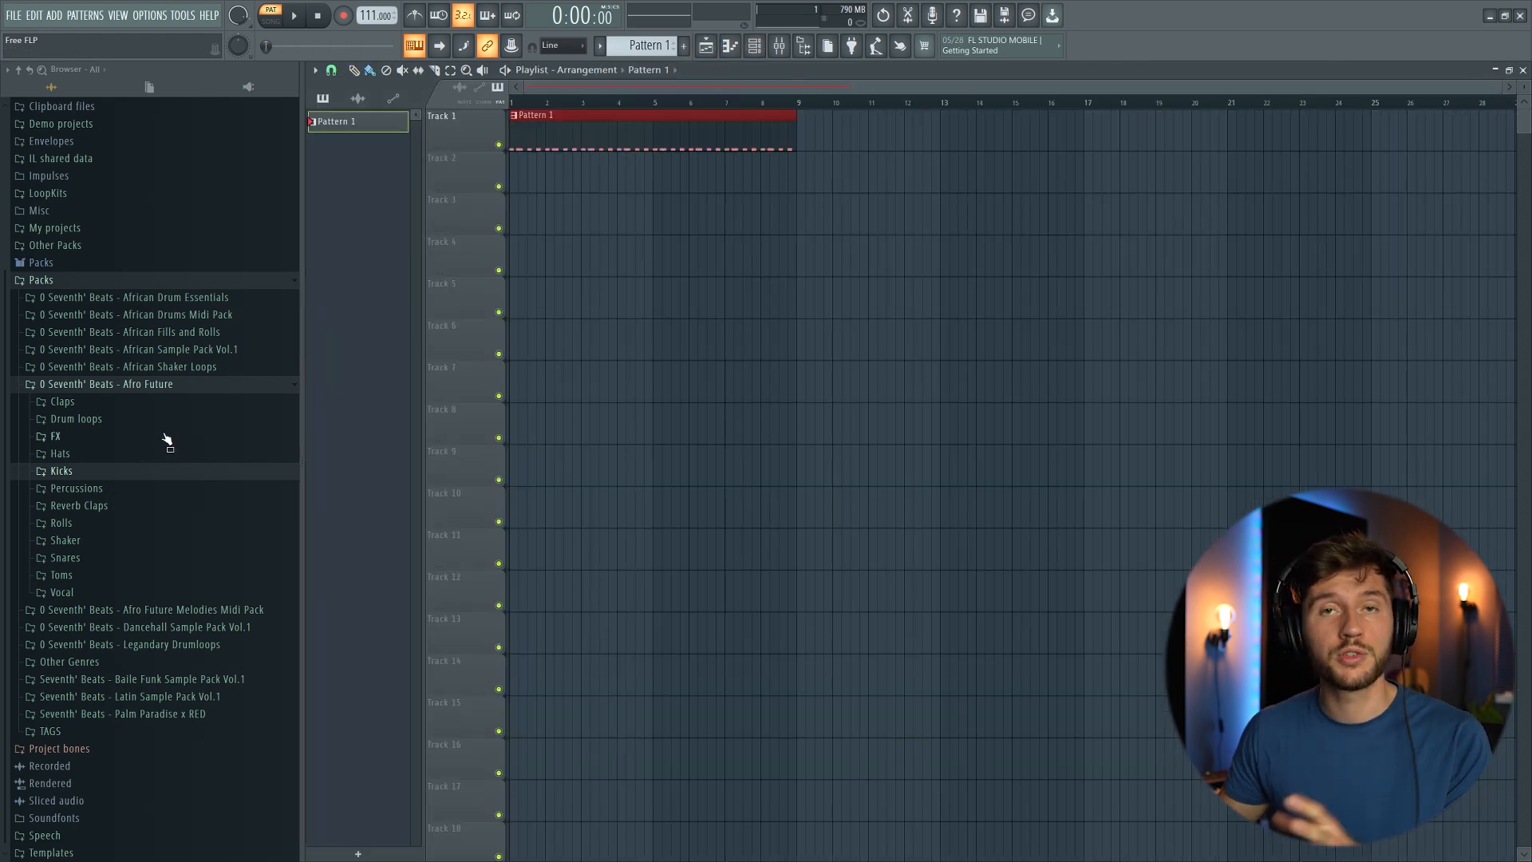
Place SB - SHAKER LOOP (1) from the African Shaker Loops pack at the start of playlist Track 6
{"action": "left_click", "coordinate": [171, 384]}
{"action": "left_click", "coordinate": [202, 531]}
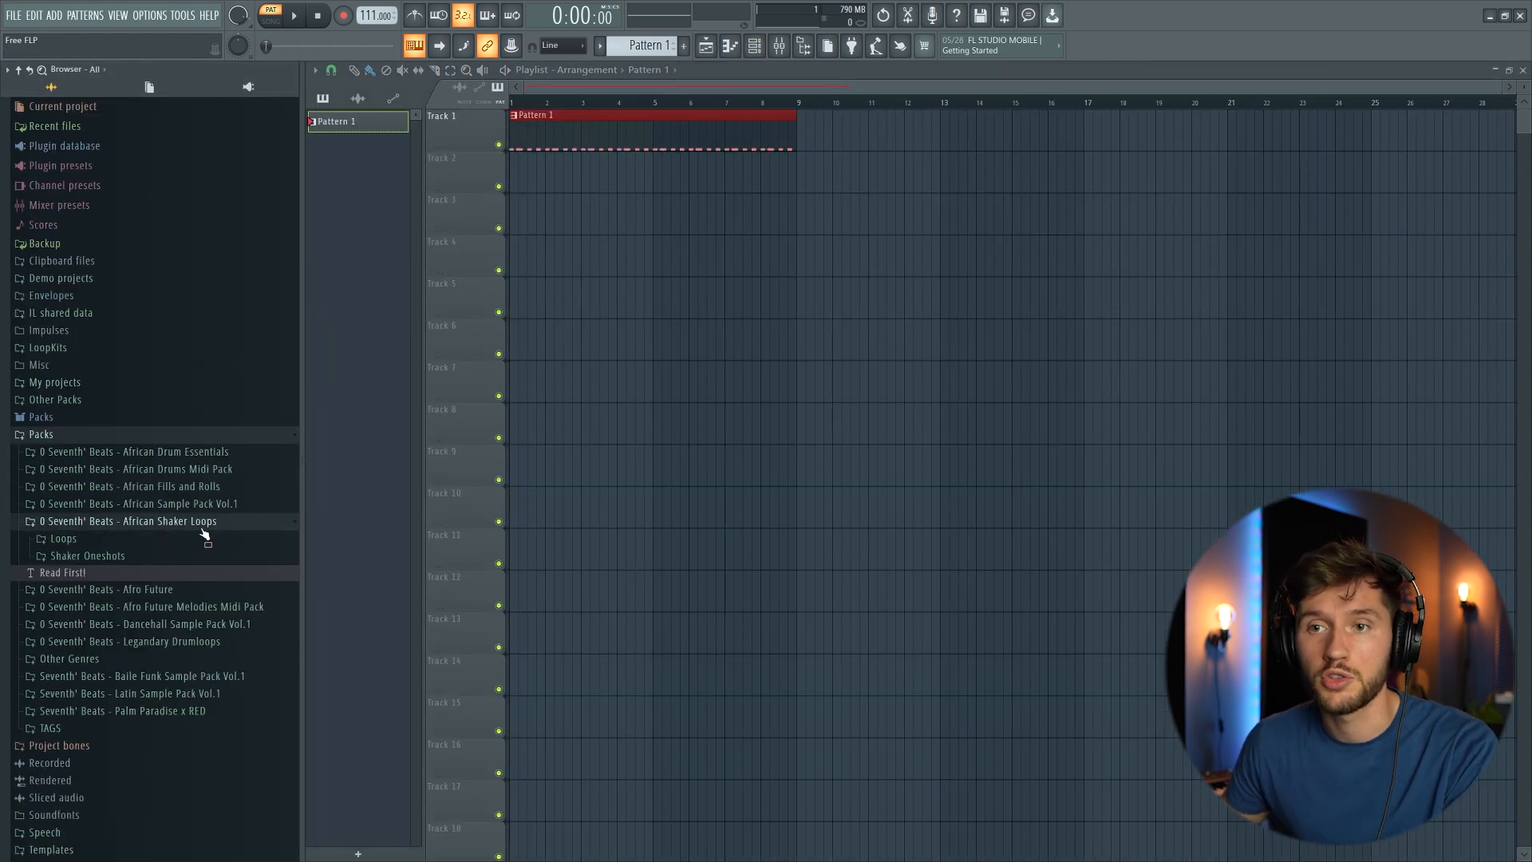
{"action": "left_click", "coordinate": [197, 553]}
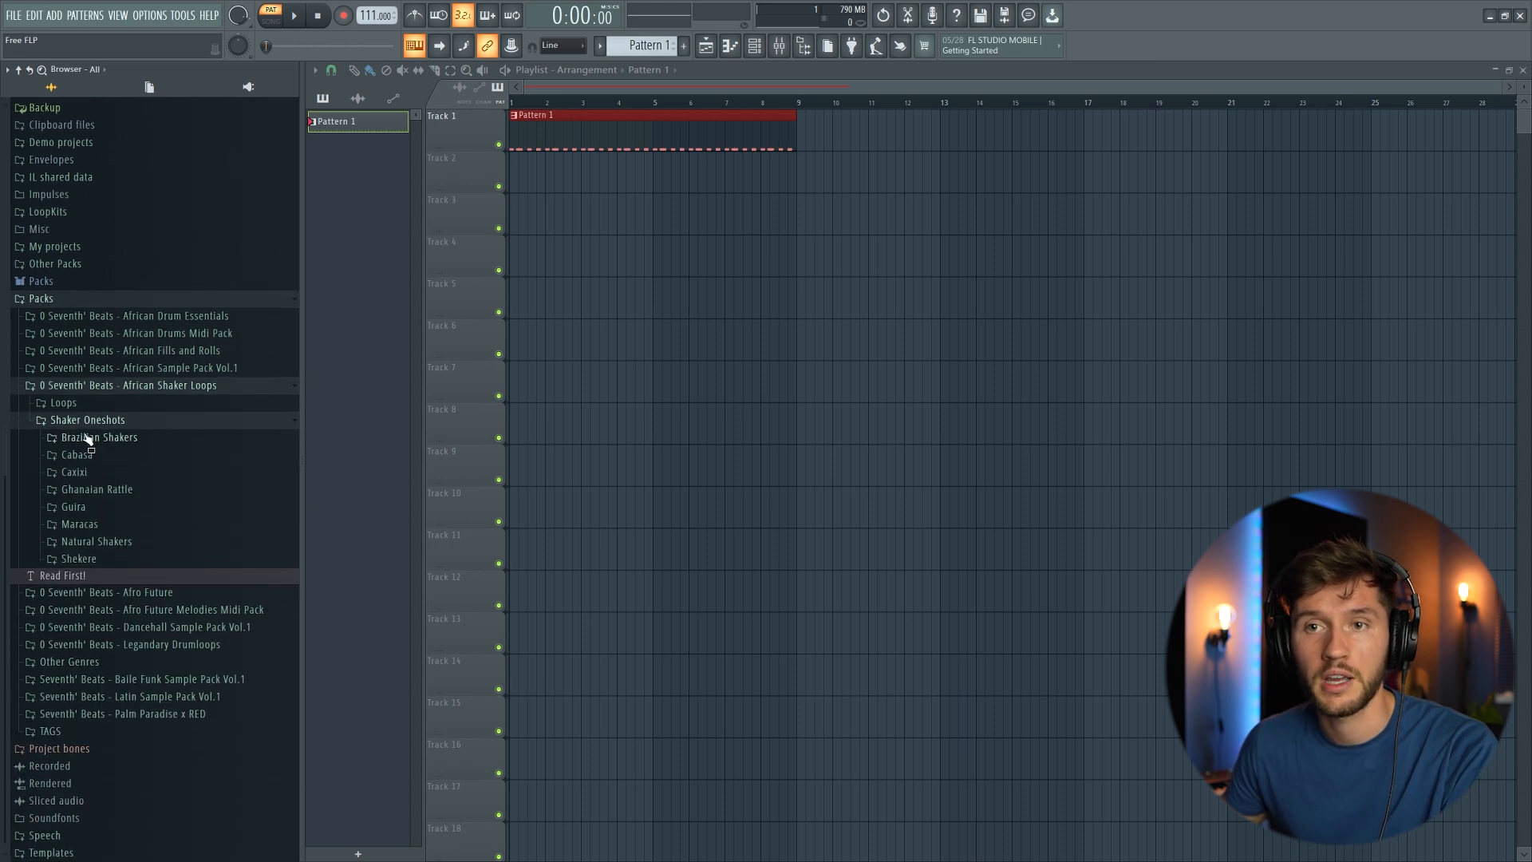
{"action": "left_click", "coordinate": [90, 439]}
{"action": "left_click", "coordinate": [86, 538]}
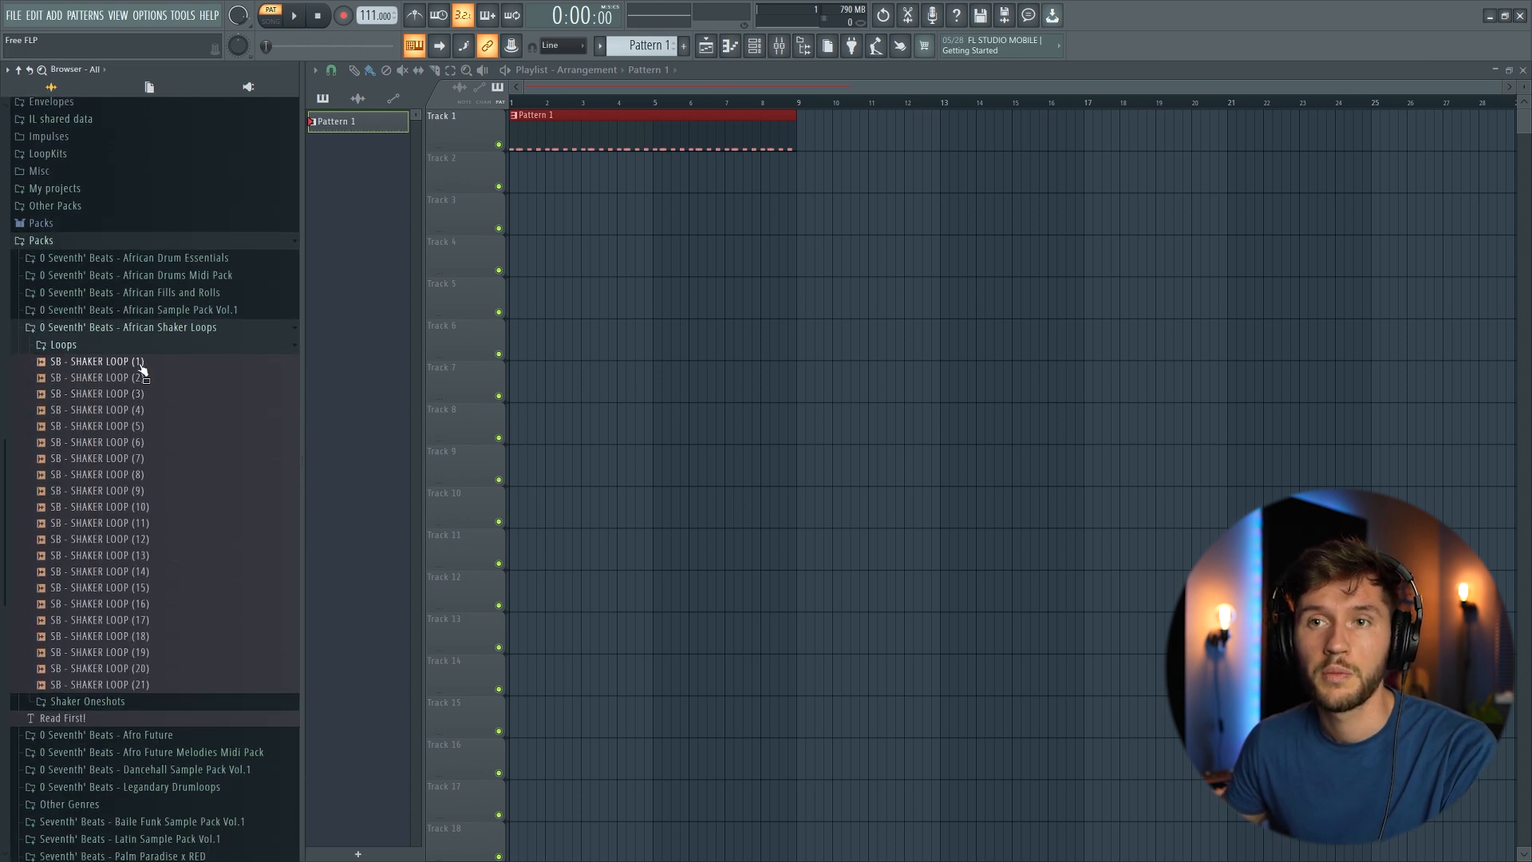
{"action": "left_click_drag", "start_coordinate": [143, 367], "coordinate": [622, 345]}
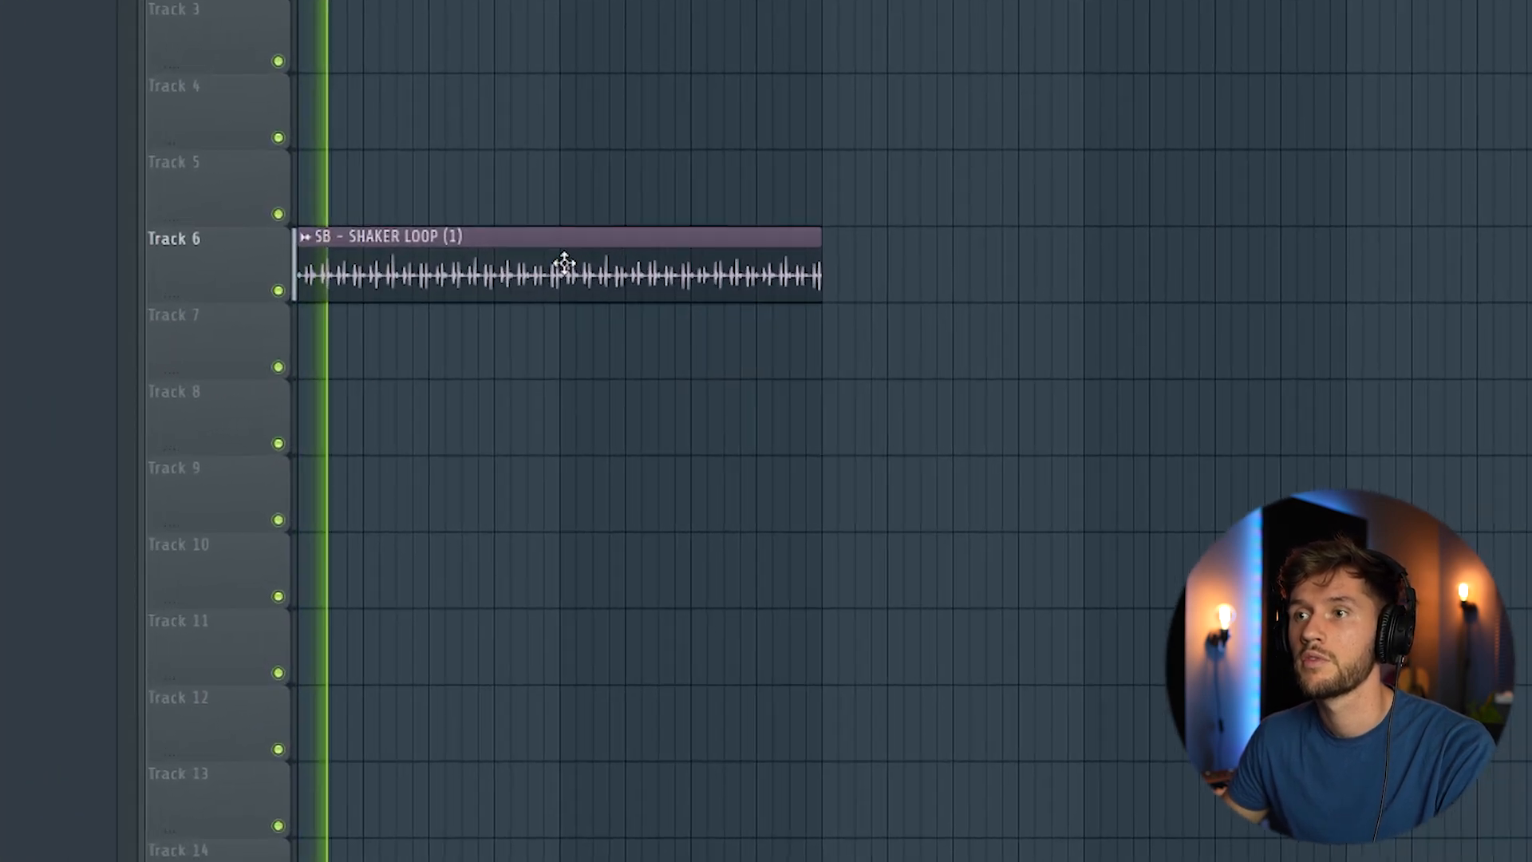
Open the shaker loop's channel settings and route the channel to mixer track Insert 10
{"action": "double_click", "coordinate": [657, 345]}
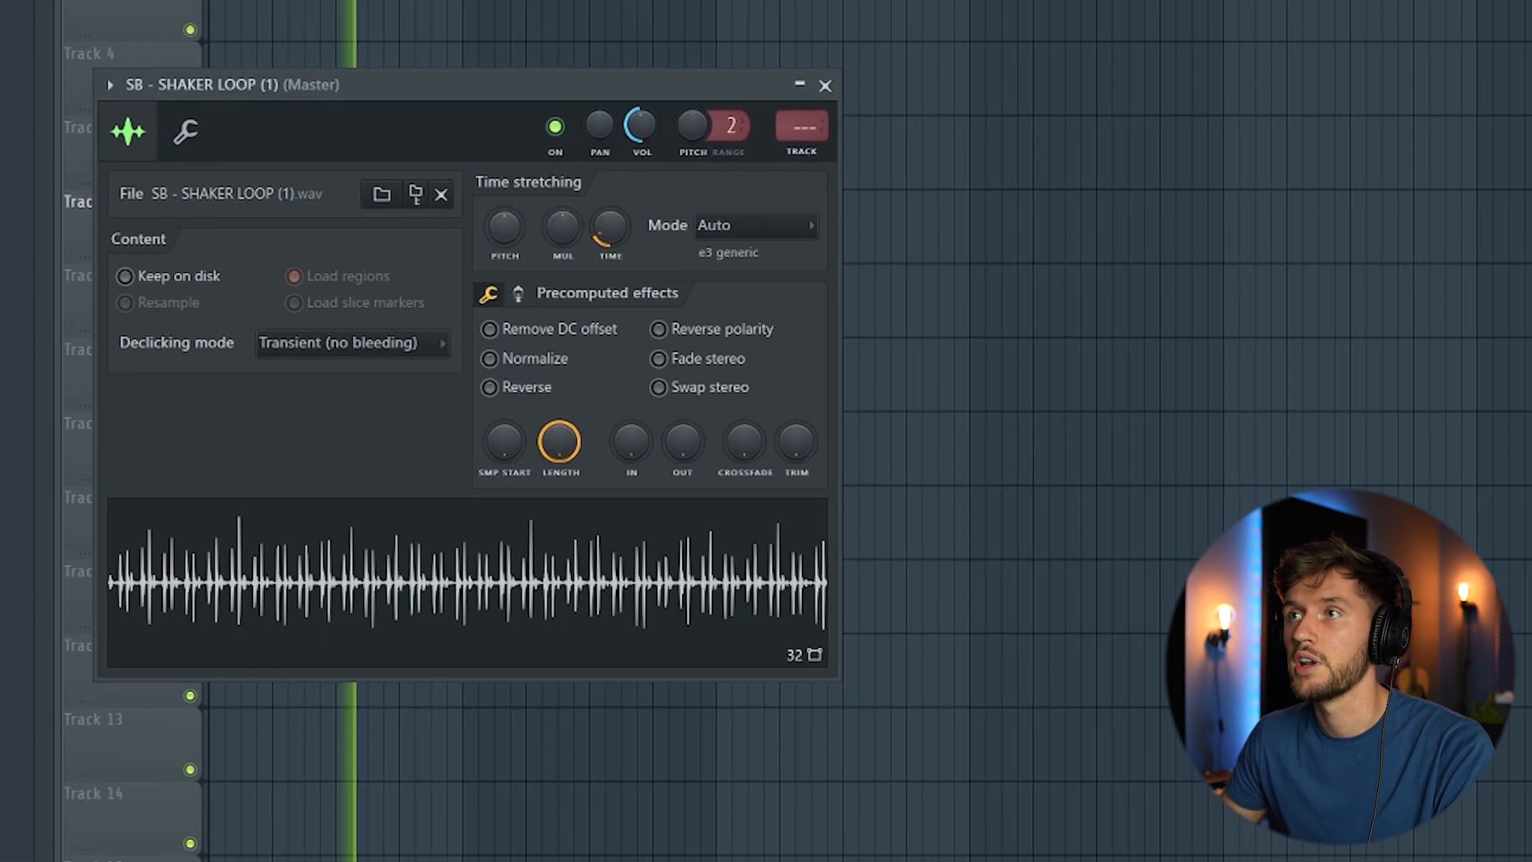
{"action": "key", "text": "F9"}
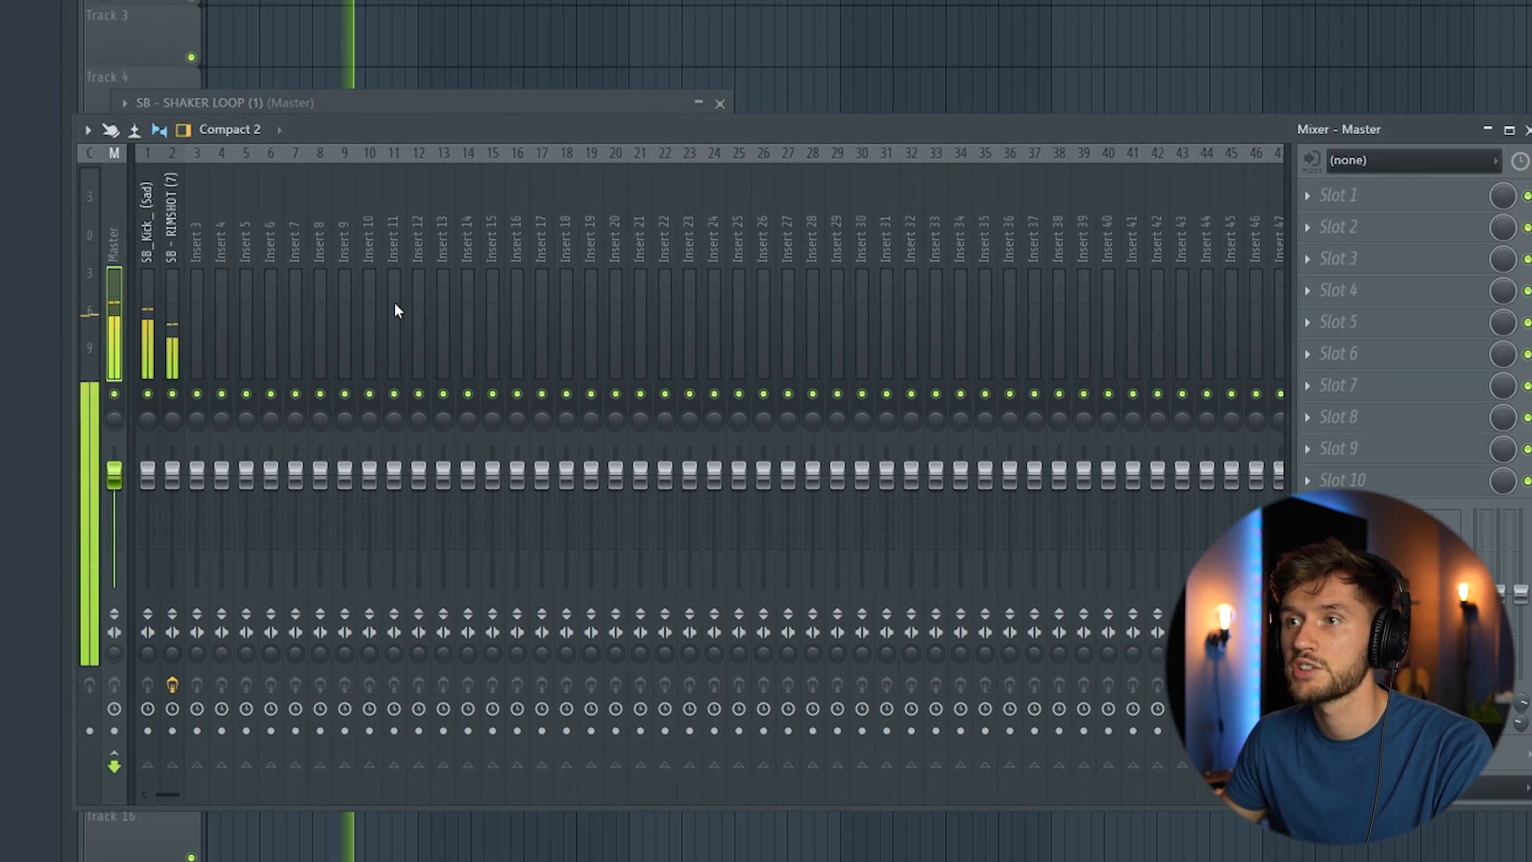
{"action": "right_click", "coordinate": [367, 229]}
{"action": "mouse_move", "coordinate": [447, 359]}
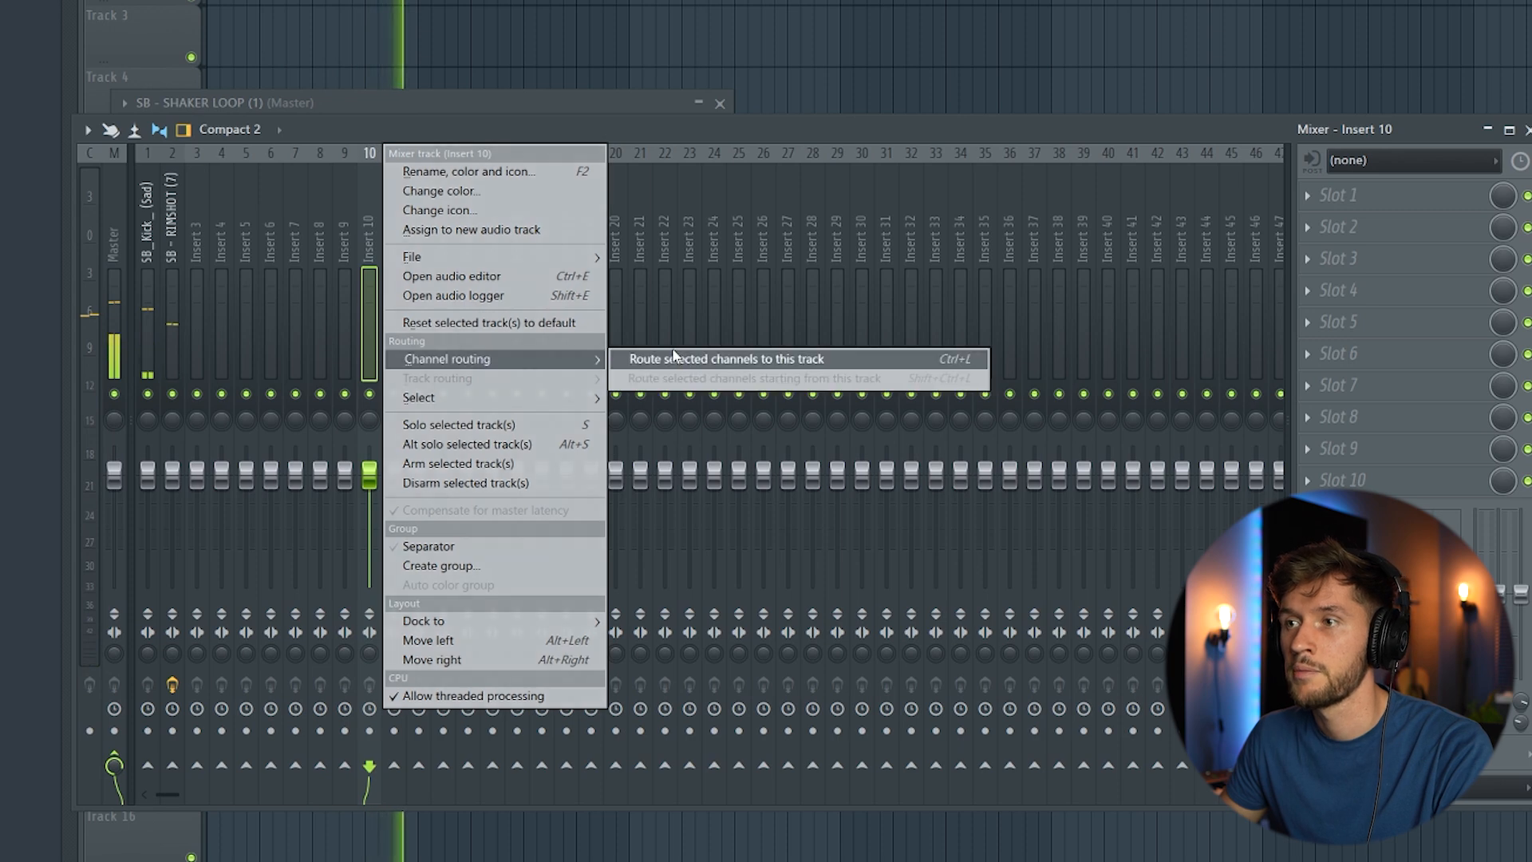
{"action": "left_click", "coordinate": [672, 356]}
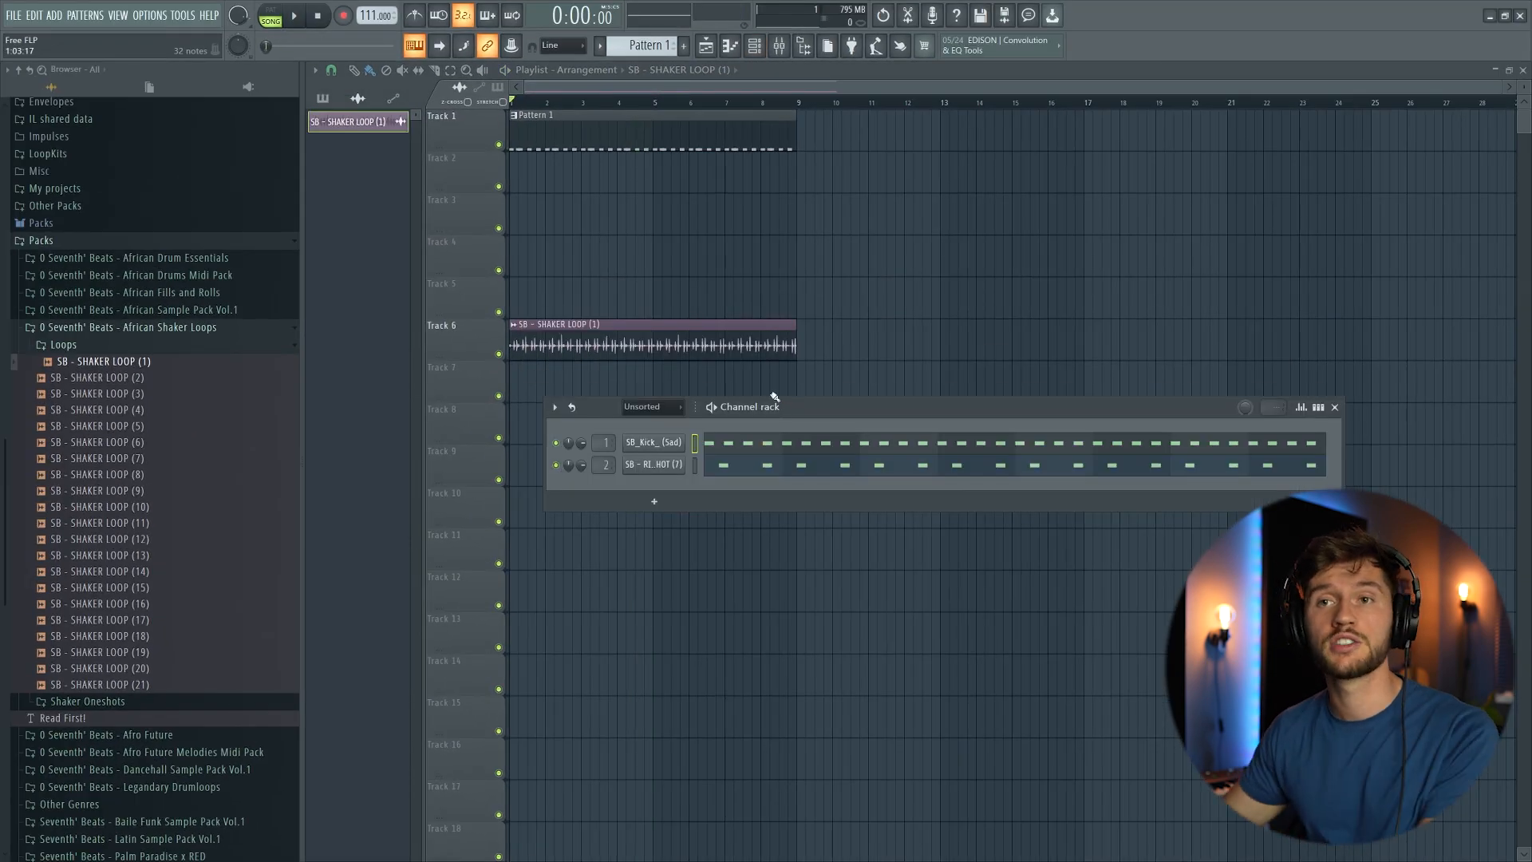
Browse the African Sample Pack Vol.1 drums to the Udu folder inside Percussions > Toms
{"action": "left_click", "coordinate": [155, 327]}
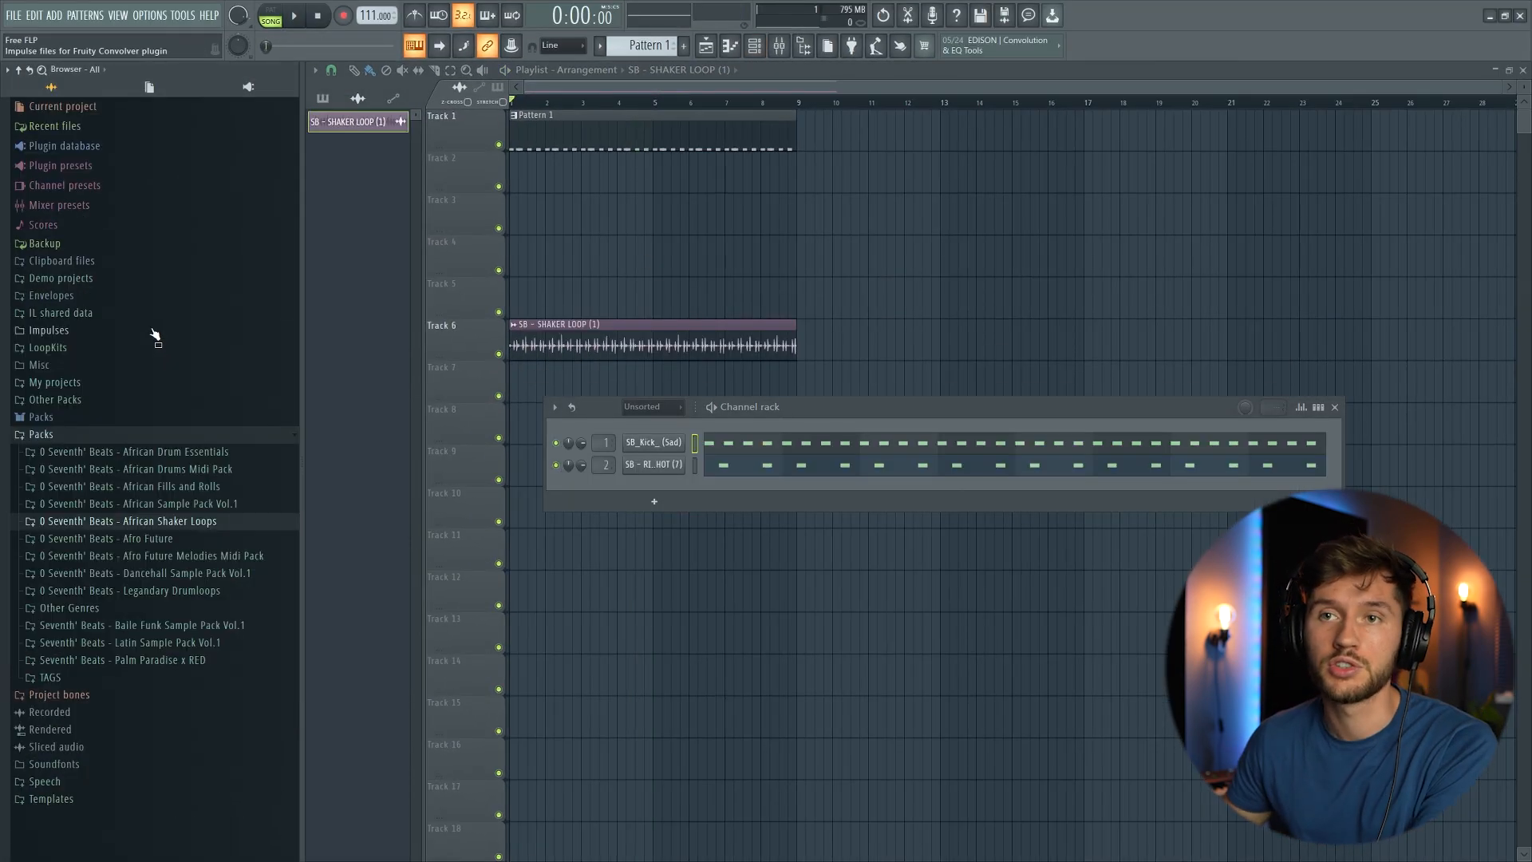
{"action": "left_click", "coordinate": [202, 511]}
{"action": "left_click", "coordinate": [116, 556]}
{"action": "scroll", "coordinate": [180, 562], "scroll_direction": "down", "scroll_amount": 3}
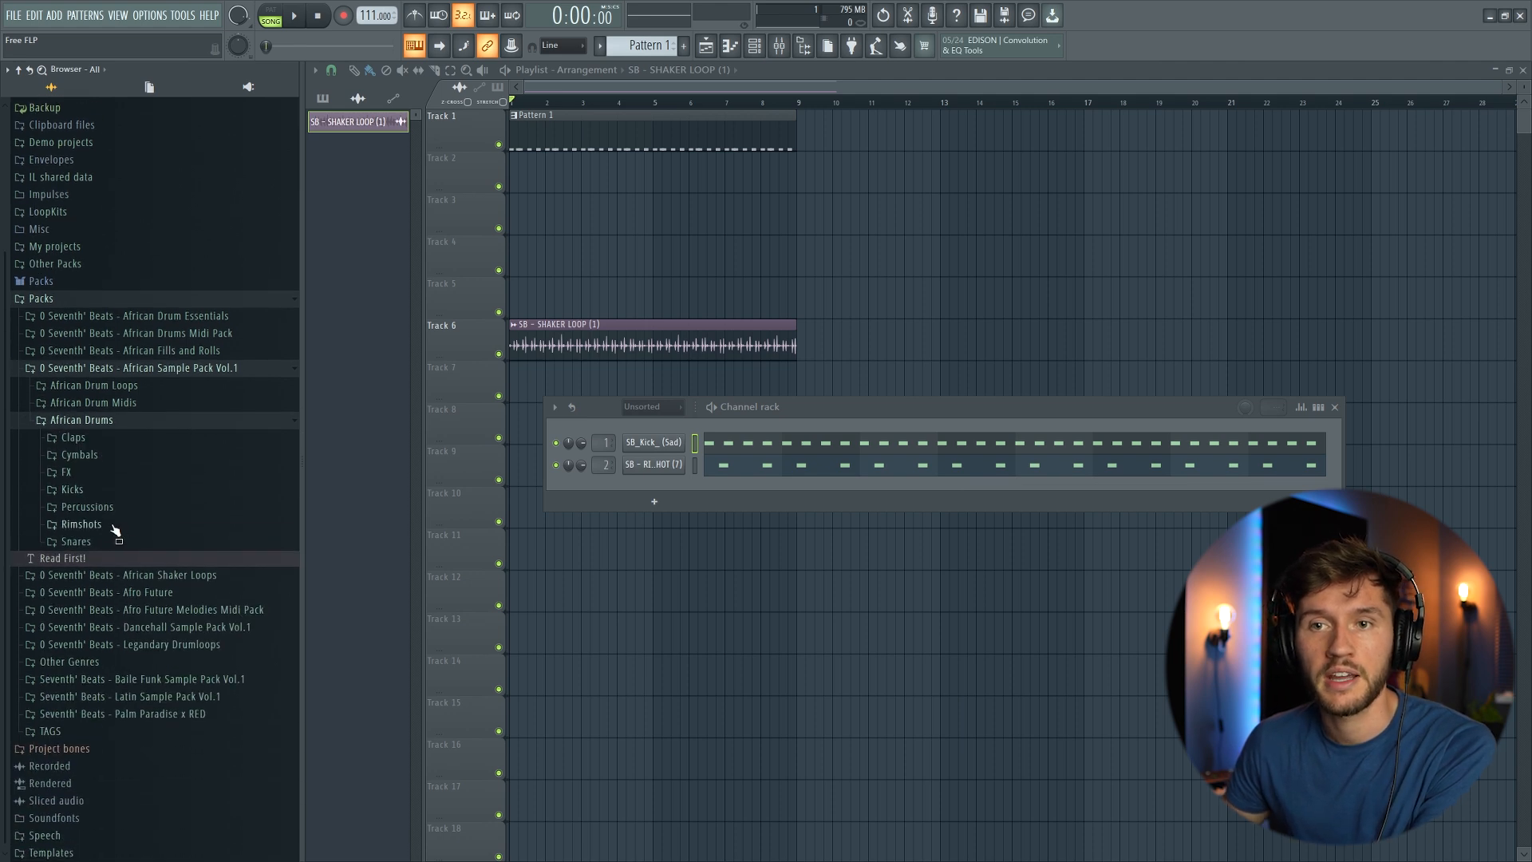
{"action": "left_click", "coordinate": [88, 507]}
{"action": "scroll", "coordinate": [128, 545], "scroll_direction": "down", "scroll_amount": 2}
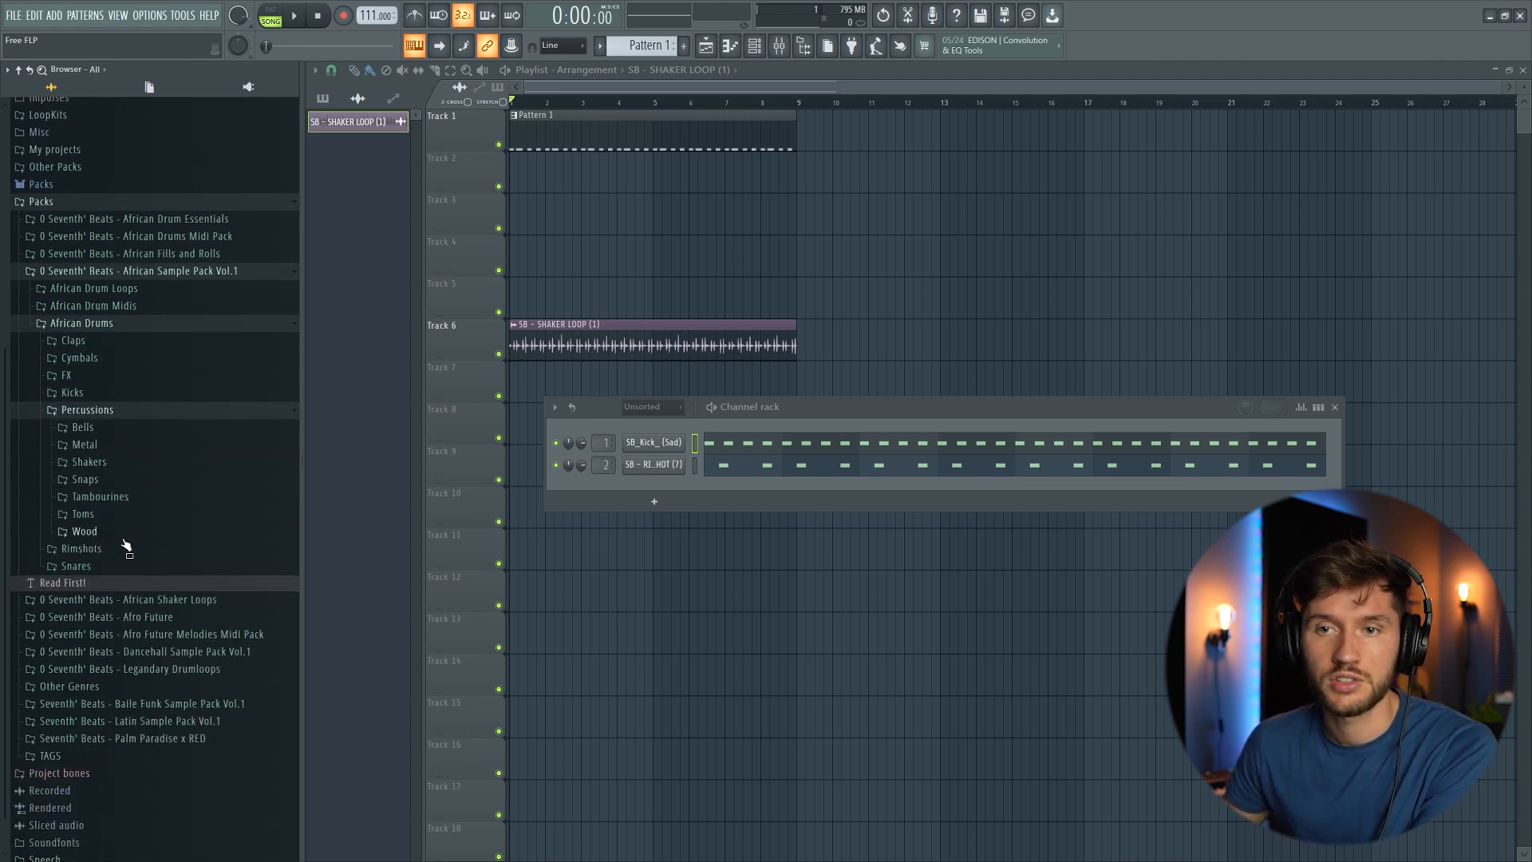
{"action": "left_click", "coordinate": [106, 519]}
{"action": "scroll", "coordinate": [174, 537], "scroll_direction": "down", "scroll_amount": 3}
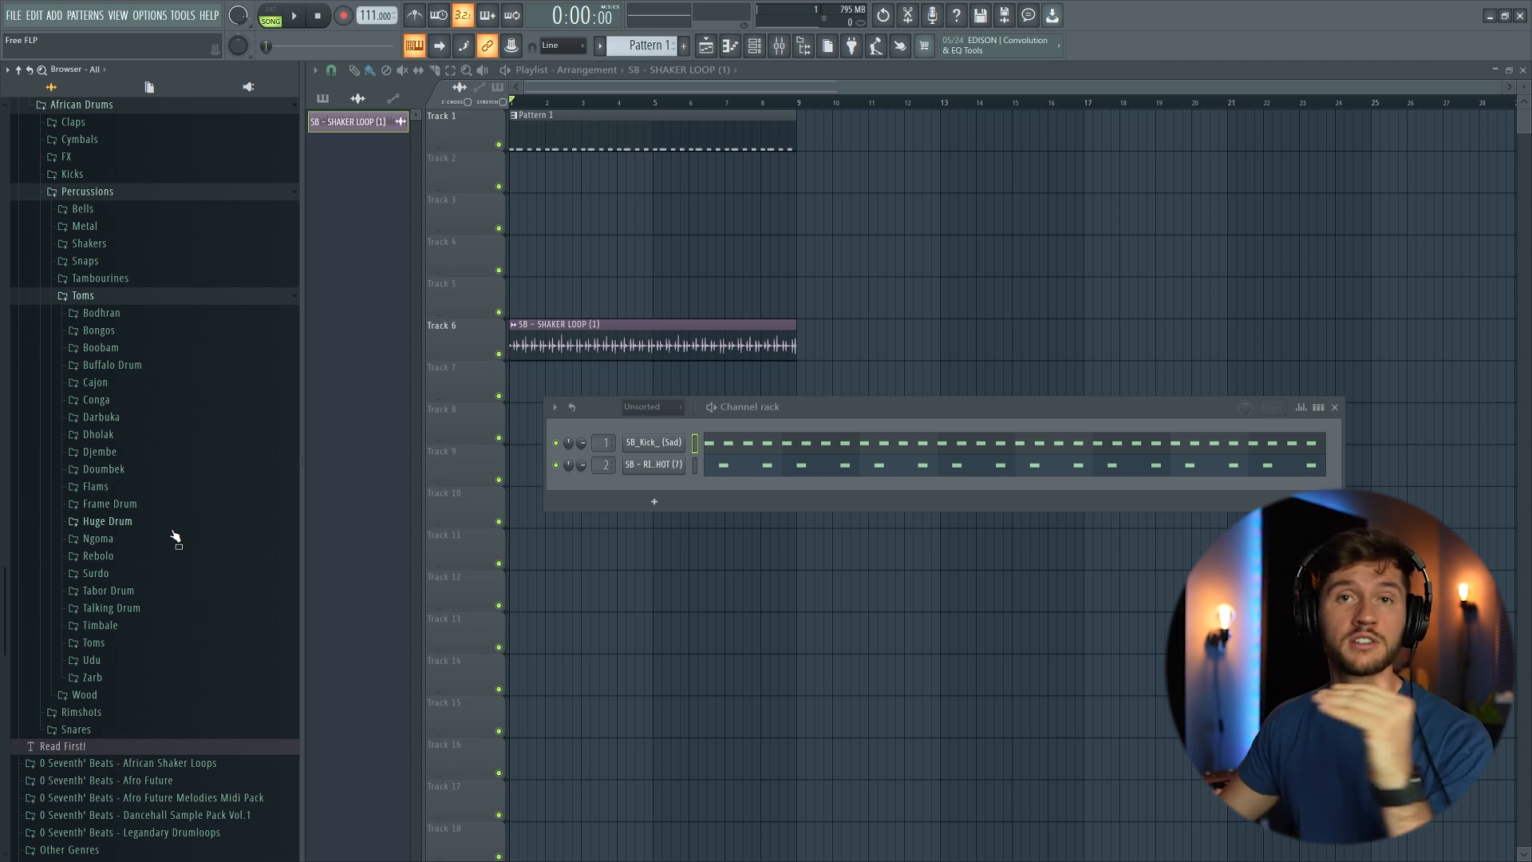
{"action": "left_click", "coordinate": [91, 660]}
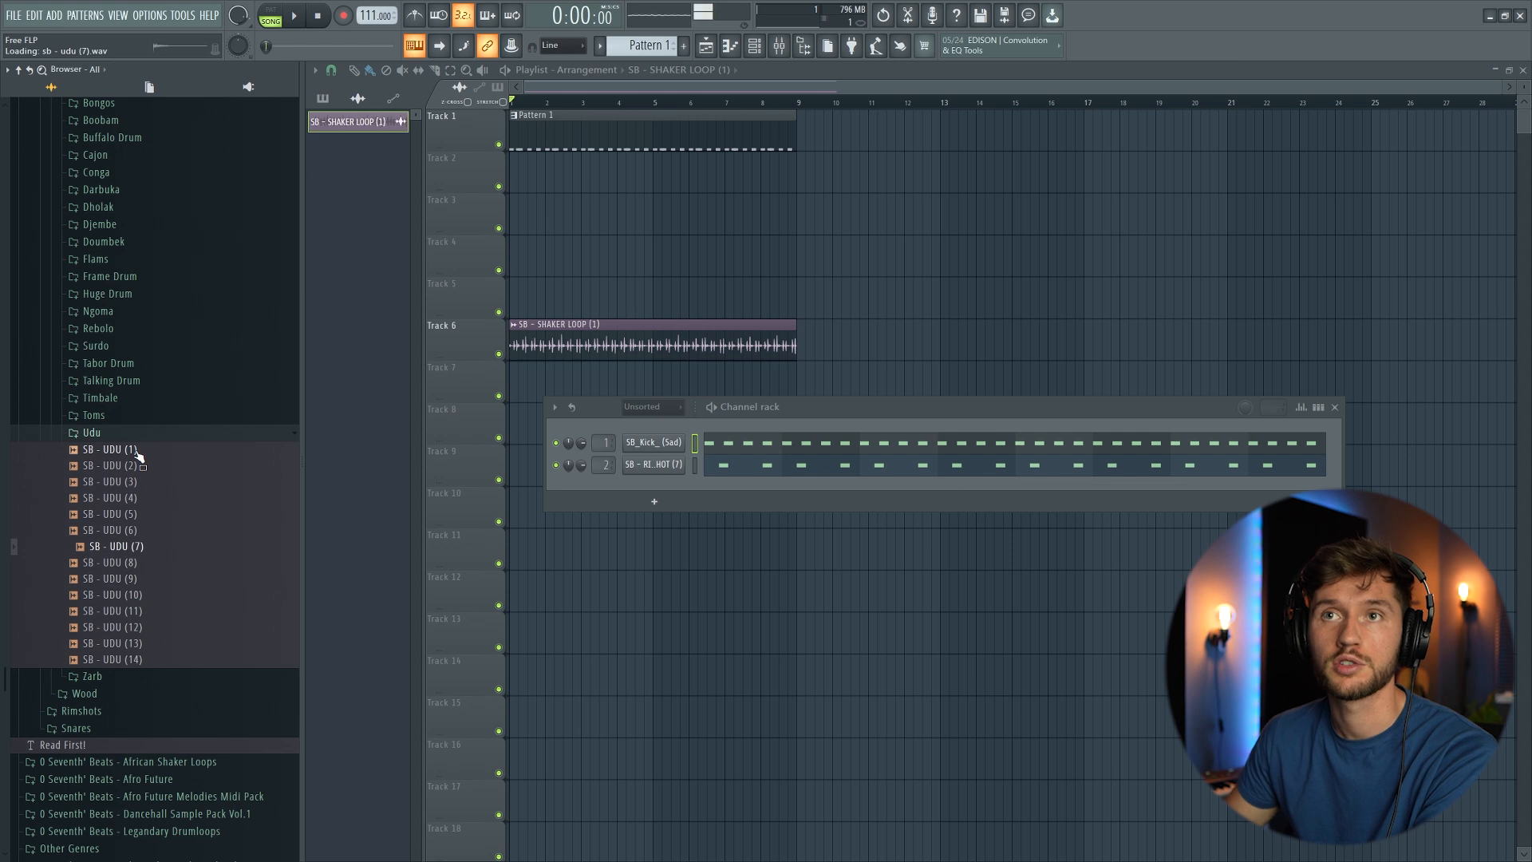
Add the samples SB - UDU (1) and SB - UDU (11) as new channels in the channel rack
{"action": "key", "text": "Down"}
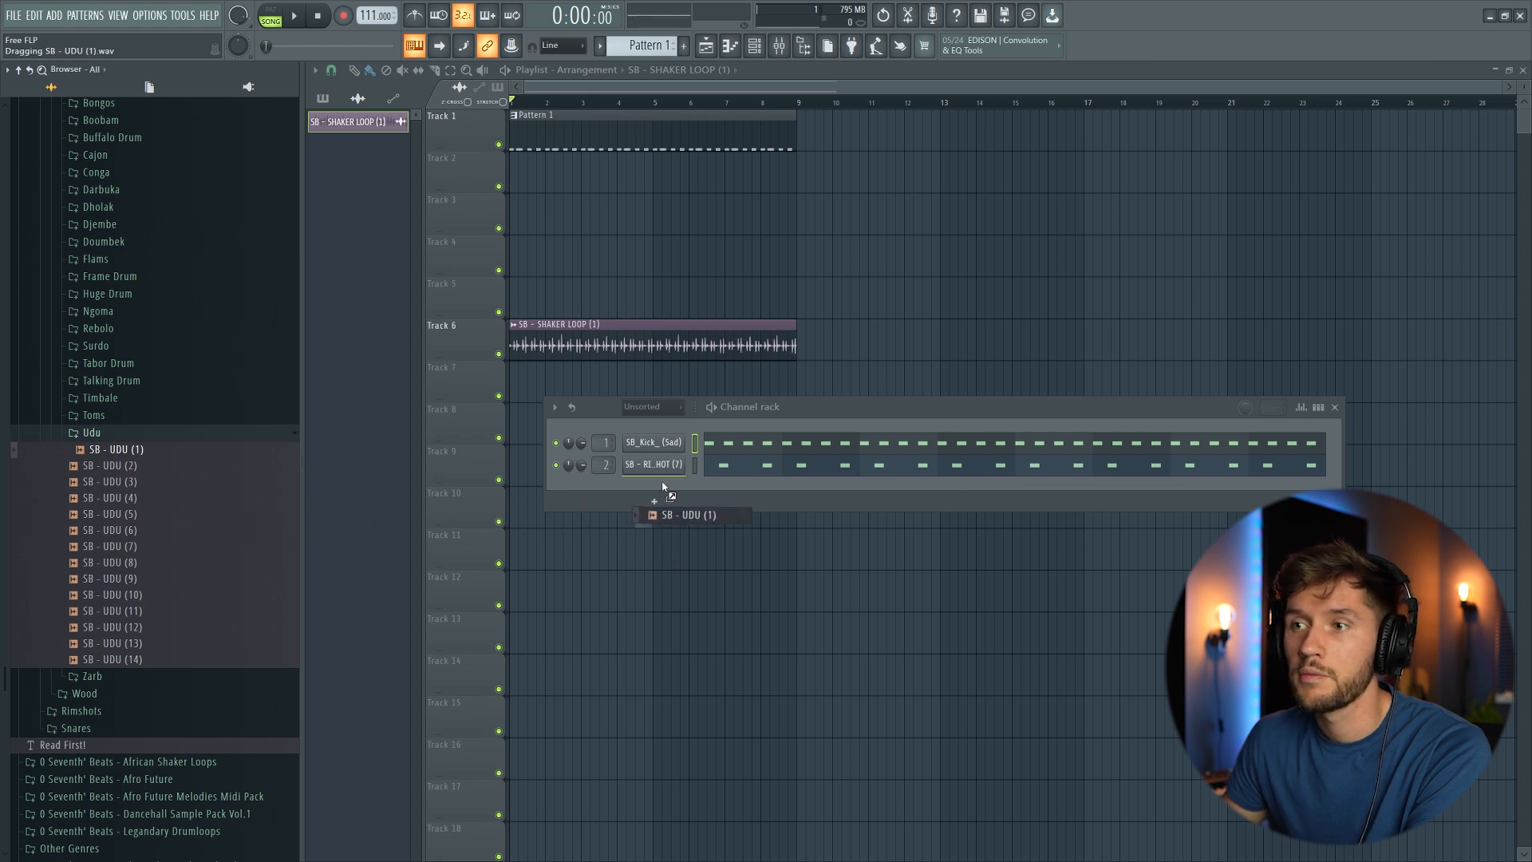
{"action": "left_click_drag", "start_coordinate": [663, 485], "coordinate": [662, 487]}
{"action": "left_click", "coordinate": [132, 615]}
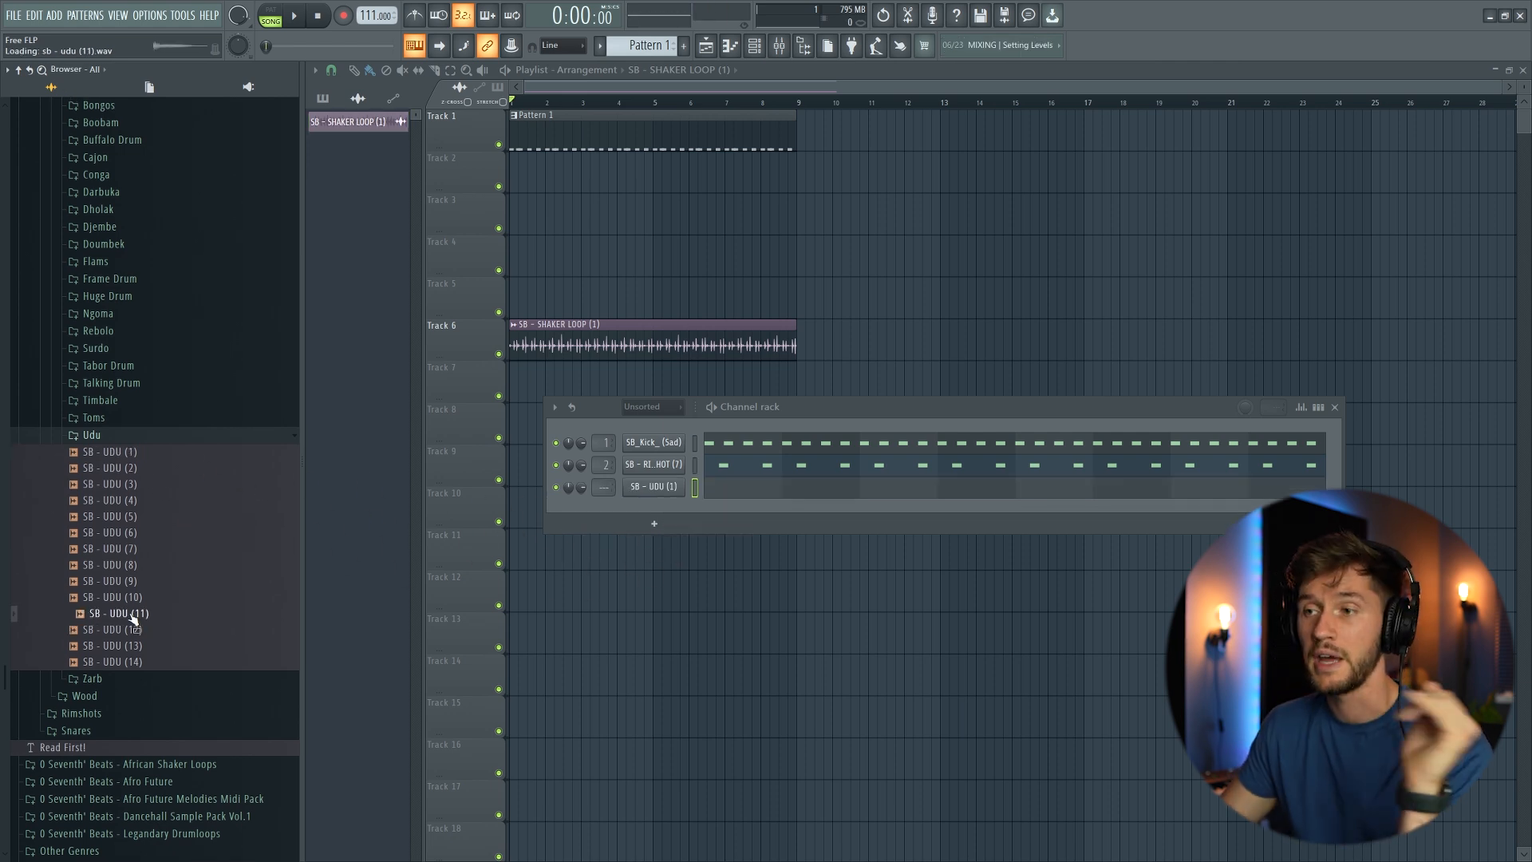
{"action": "left_click_drag", "start_coordinate": [668, 511], "coordinate": [720, 510]}
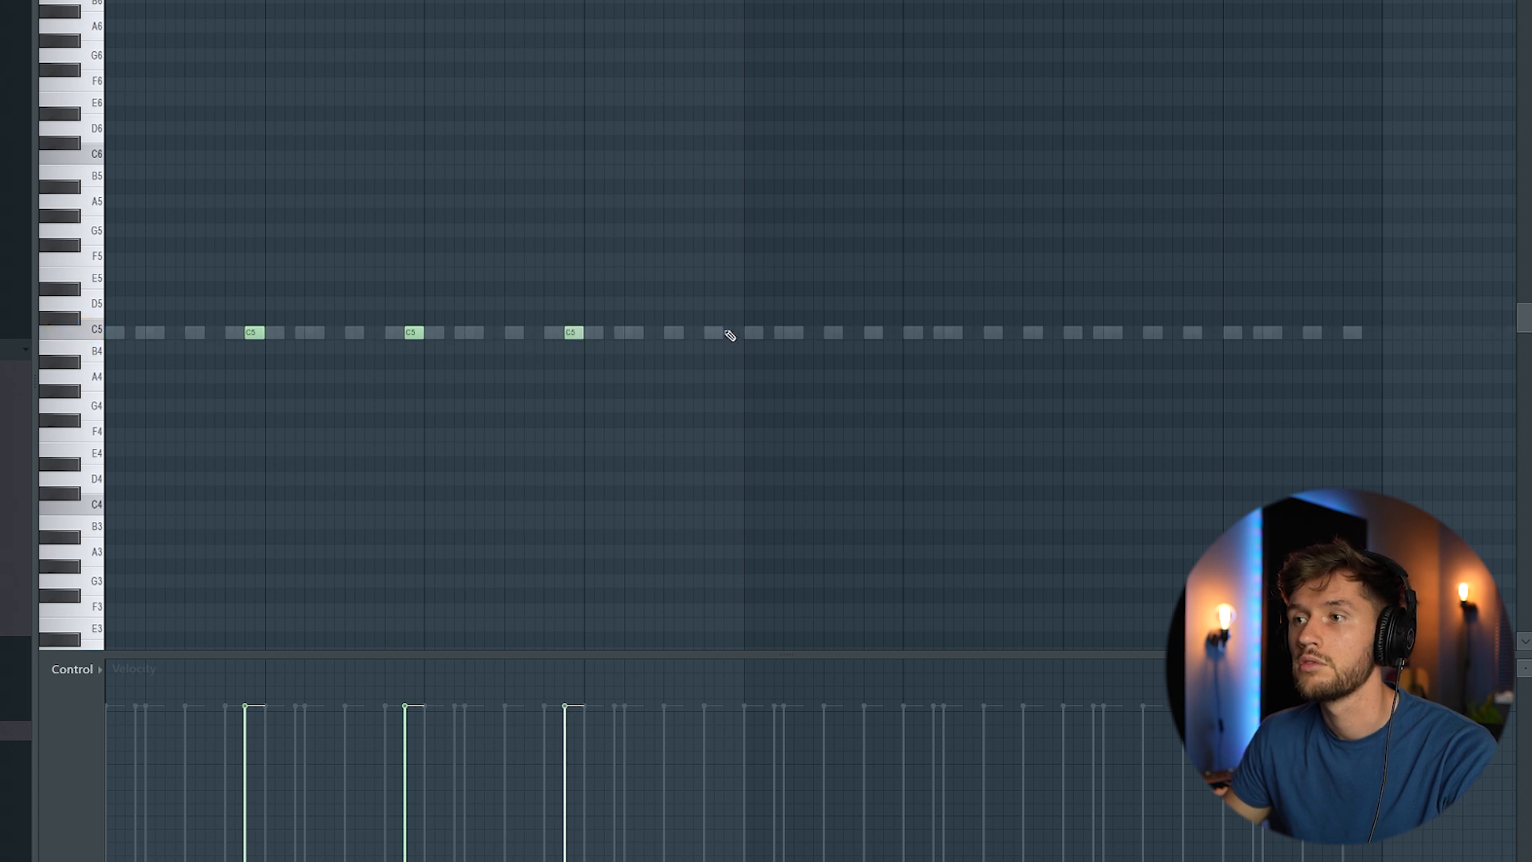
Place one SB - UDU (1) note on C5 half a beat before each bar's end, repeated across eight bars, and play it back
{"action": "key", "text": "space"}
{"action": "left_click_drag", "start_coordinate": [101, 304], "coordinate": [110, 392]}
{"action": "left_click_drag", "start_coordinate": [255, 330], "coordinate": [894, 324]}
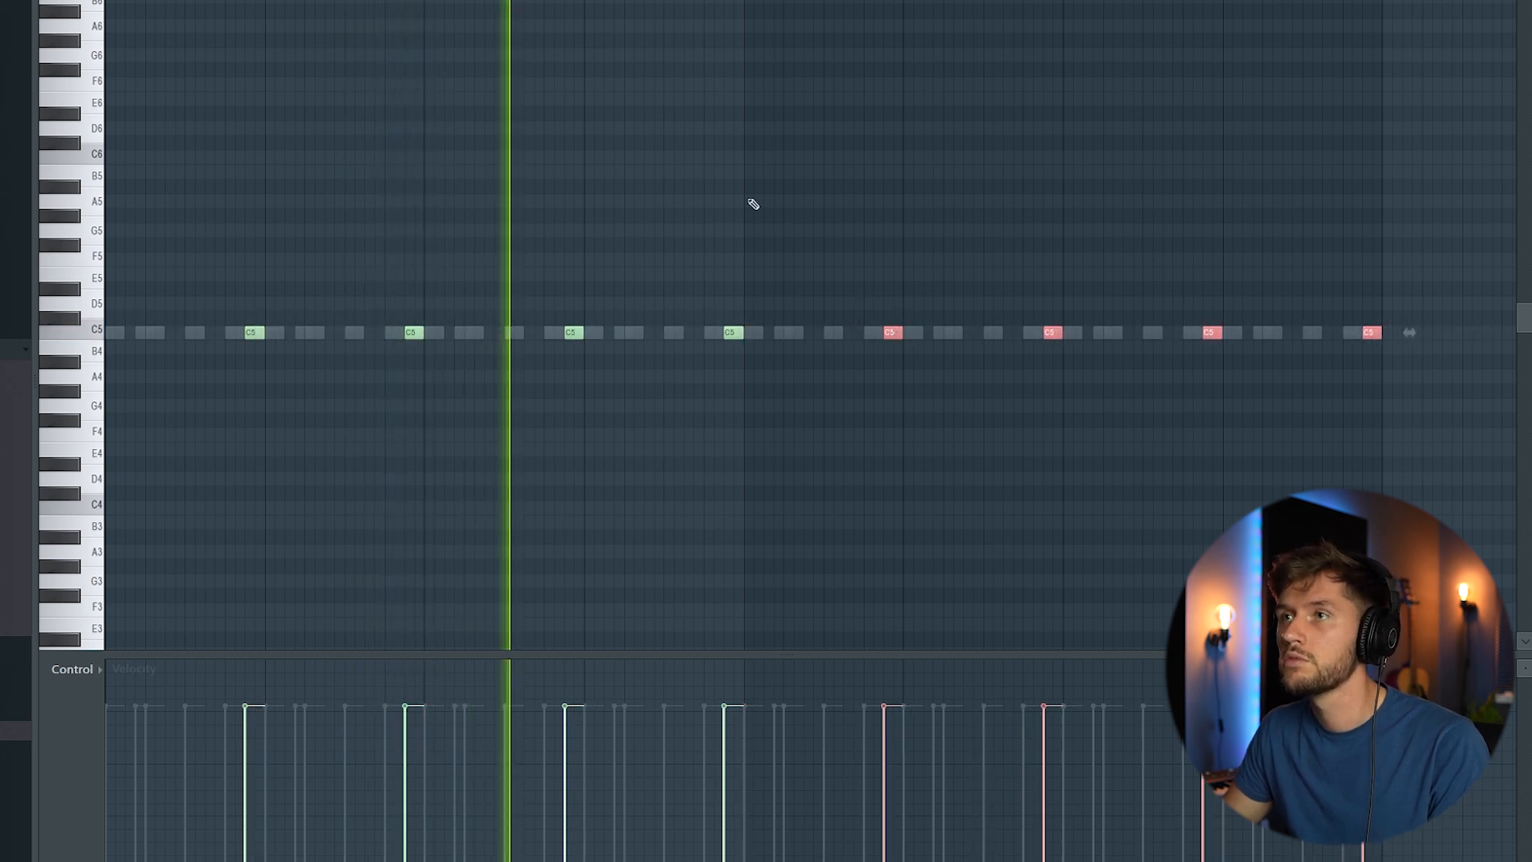
{"action": "key", "text": "F6"}
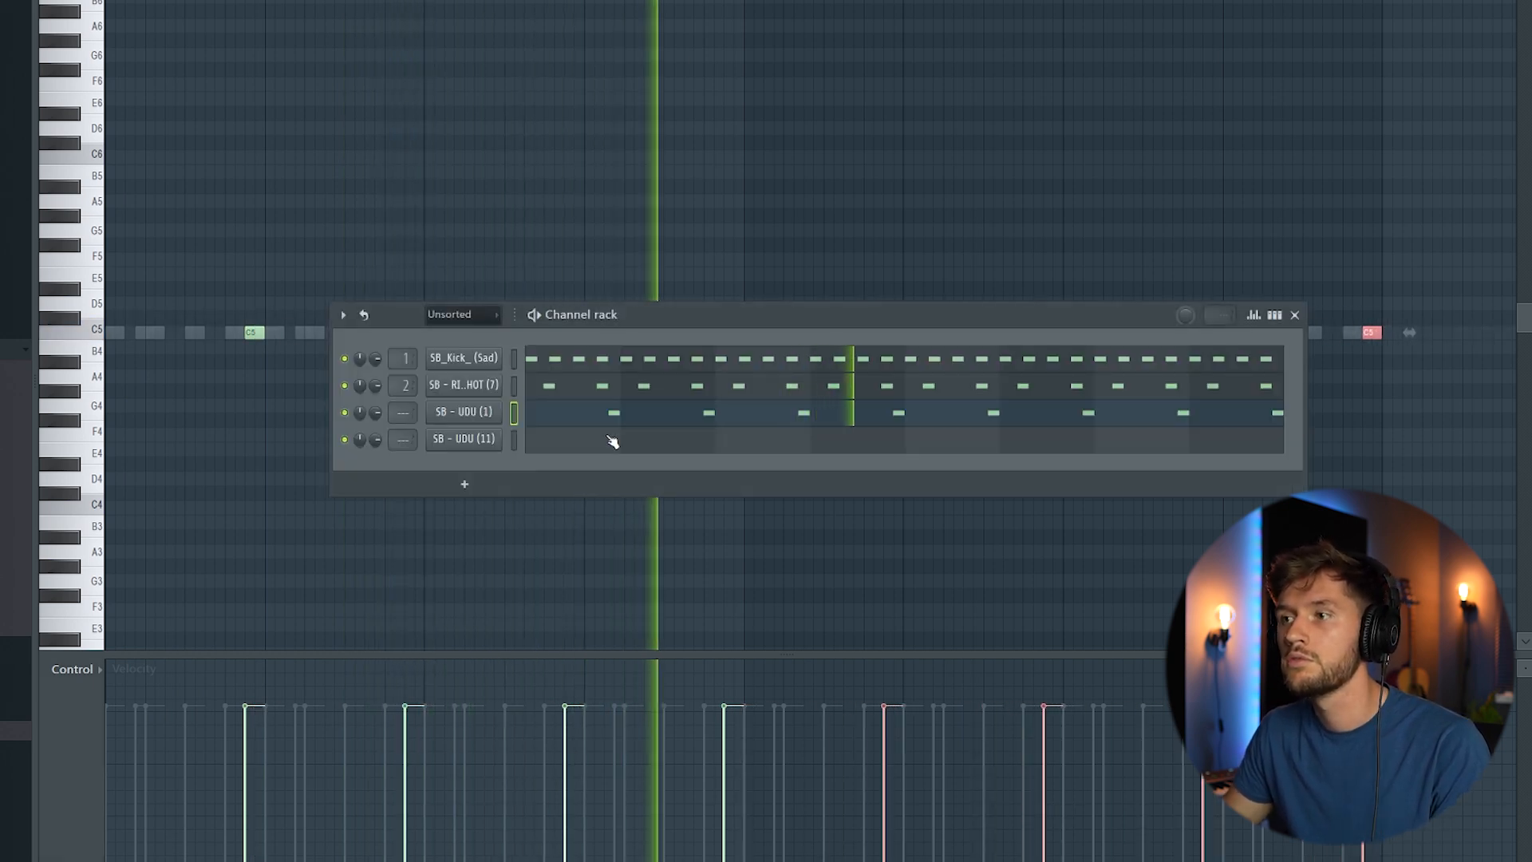
{"action": "key", "text": "space"}
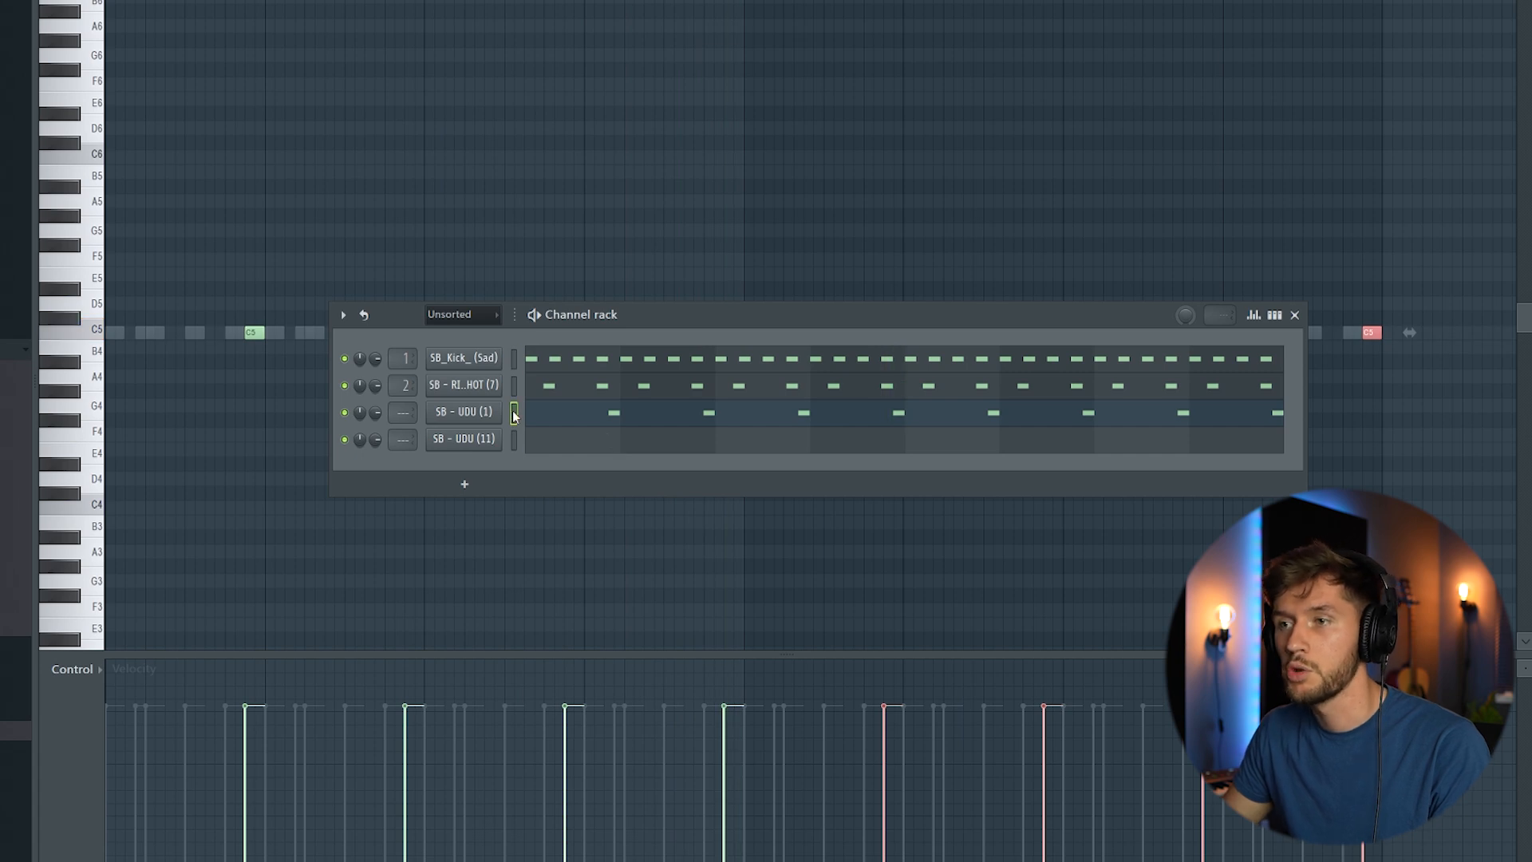
Place one SB - UDU (11) note on C5 on the offbeat after beat two of every bar across eight bars and play it back
{"action": "left_click", "coordinate": [514, 440]}
{"action": "key", "text": "F6"}
{"action": "key", "text": "space"}
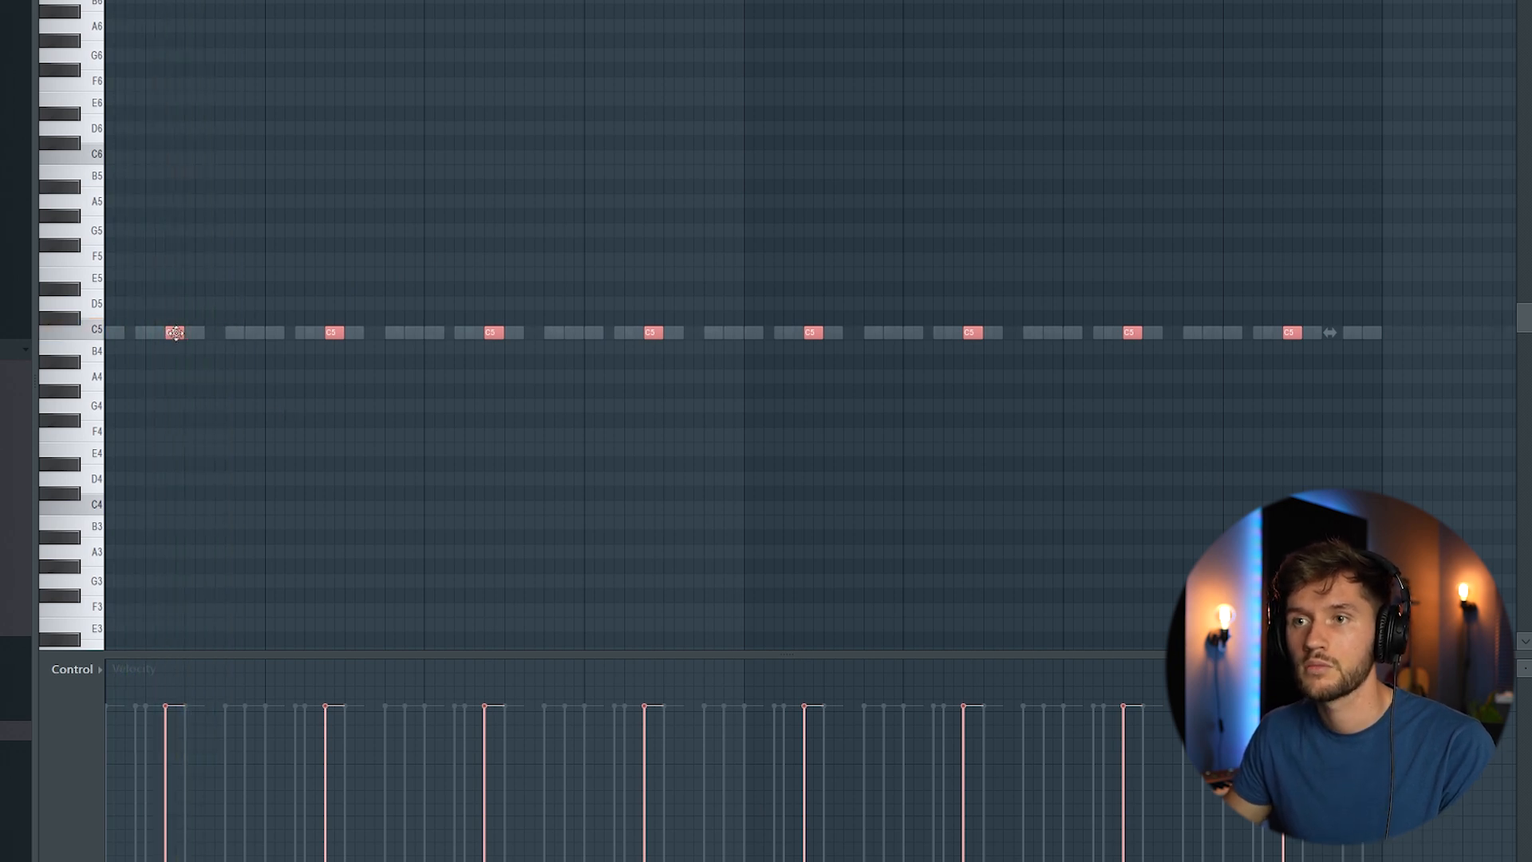
{"action": "mouse_move", "coordinate": [175, 333]}
{"action": "left_mouse_down"}
{"action": "mouse_move", "coordinate": [177, 355]}
{"action": "mouse_move", "coordinate": [177, 330]}
{"action": "left_mouse_up"}
{"action": "key", "text": "space"}
{"action": "key", "text": "space"}
{"action": "key", "text": "space"}
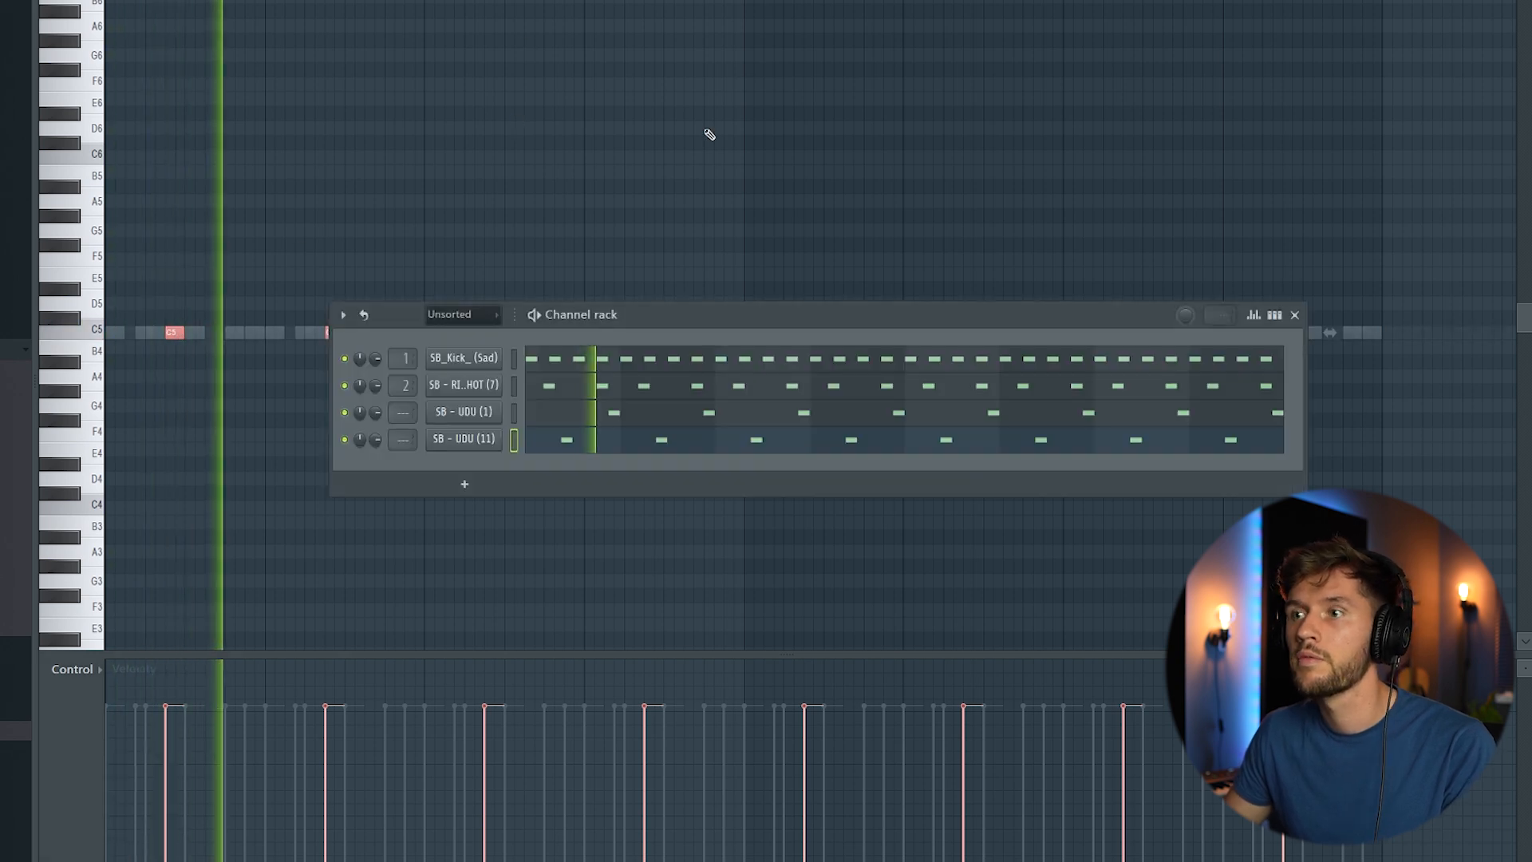
Try lowering all SB - UDU (1) notes to B4 during playback, then return them to C5
{"action": "left_click", "coordinate": [630, 415]}
{"action": "key", "text": "ctrl+a"}
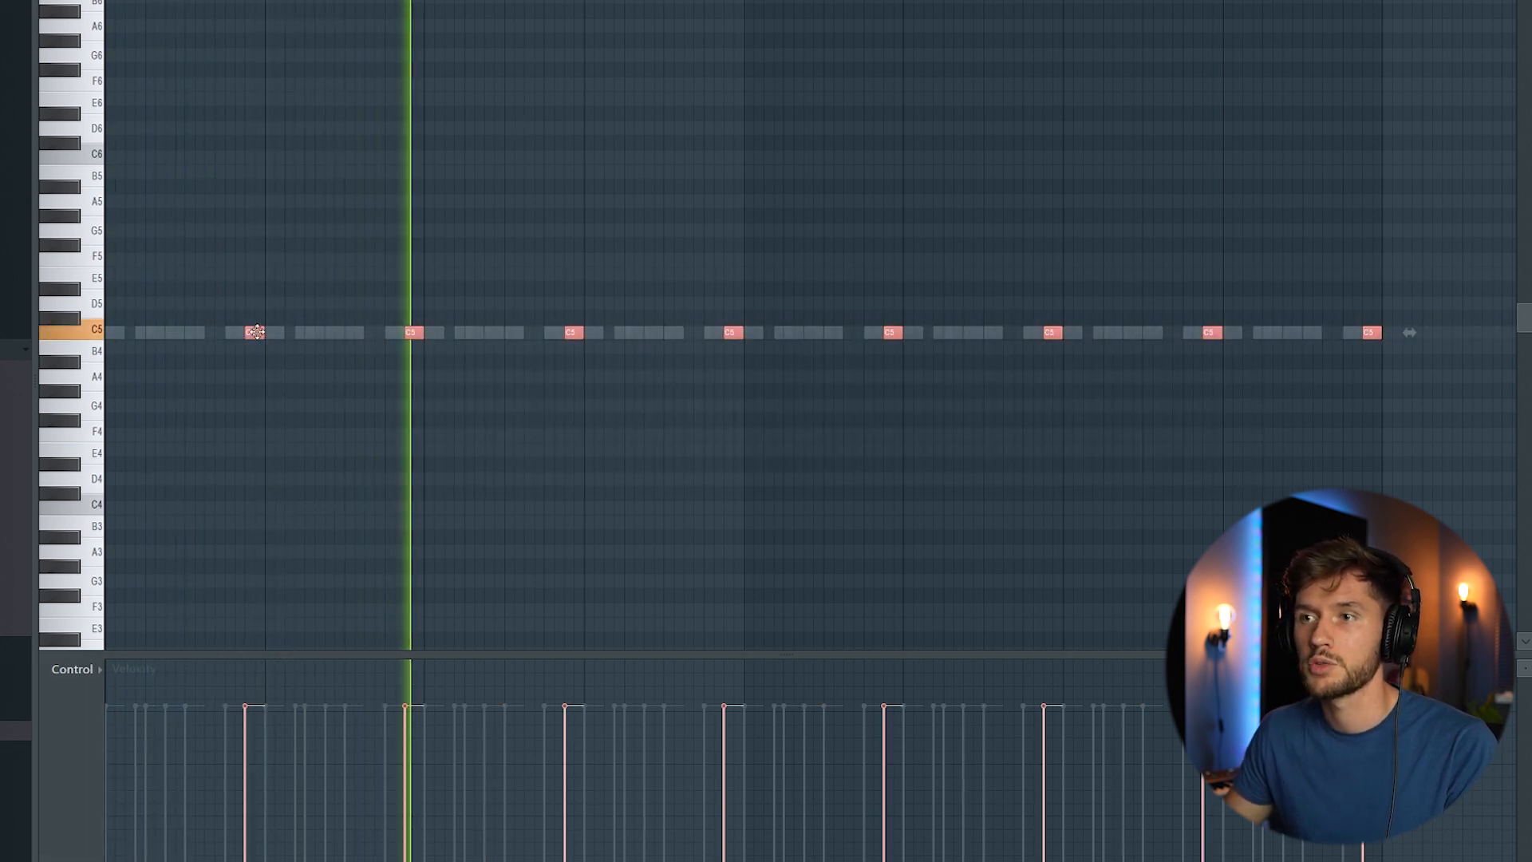
{"action": "left_click_drag", "start_coordinate": [254, 332], "coordinate": [255, 348]}
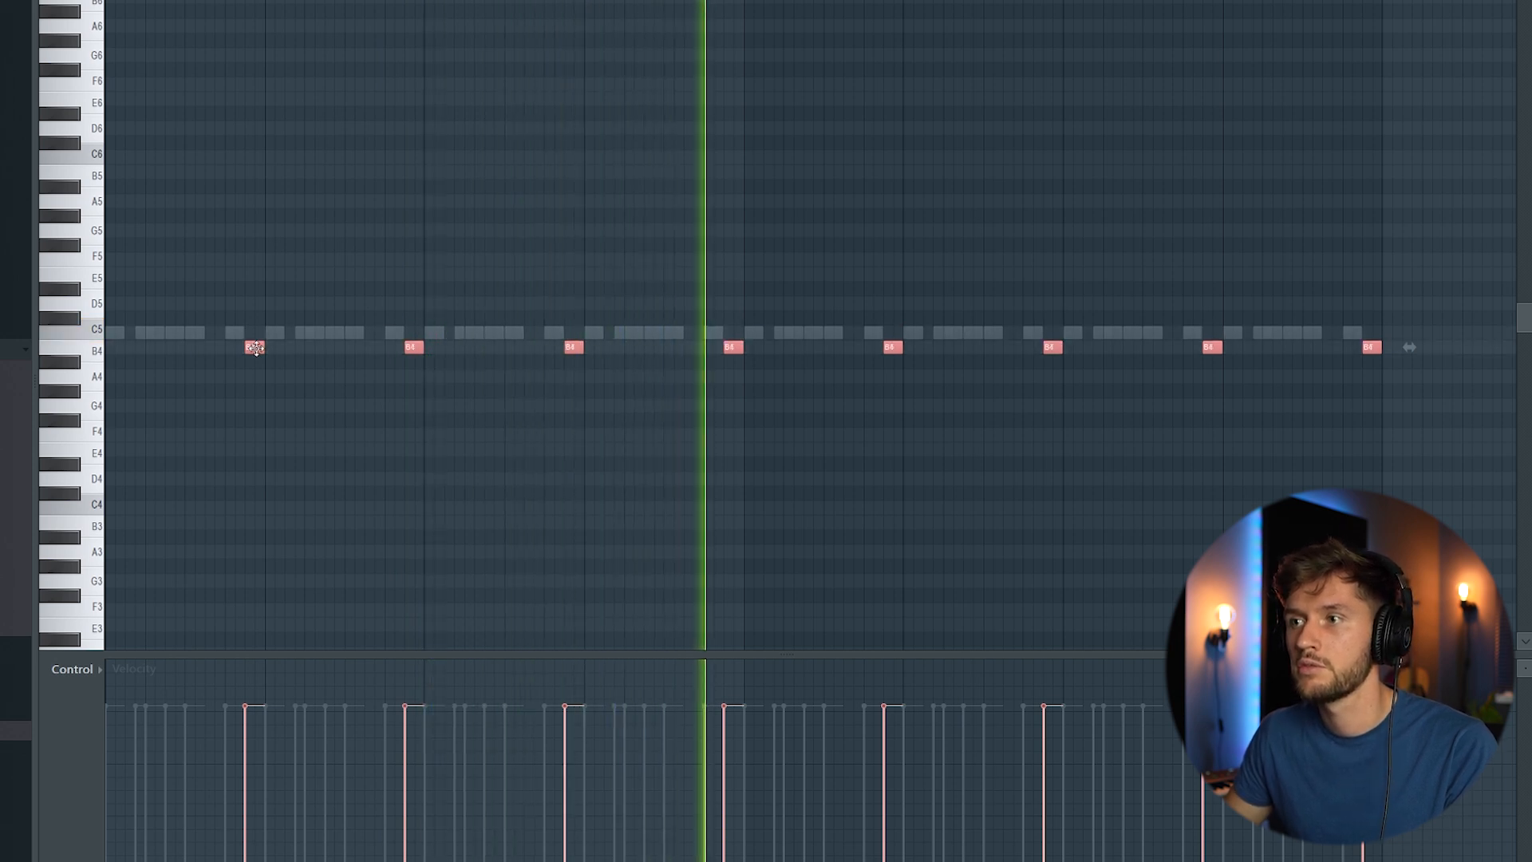
{"action": "left_click_drag", "start_coordinate": [255, 348], "coordinate": [256, 329]}
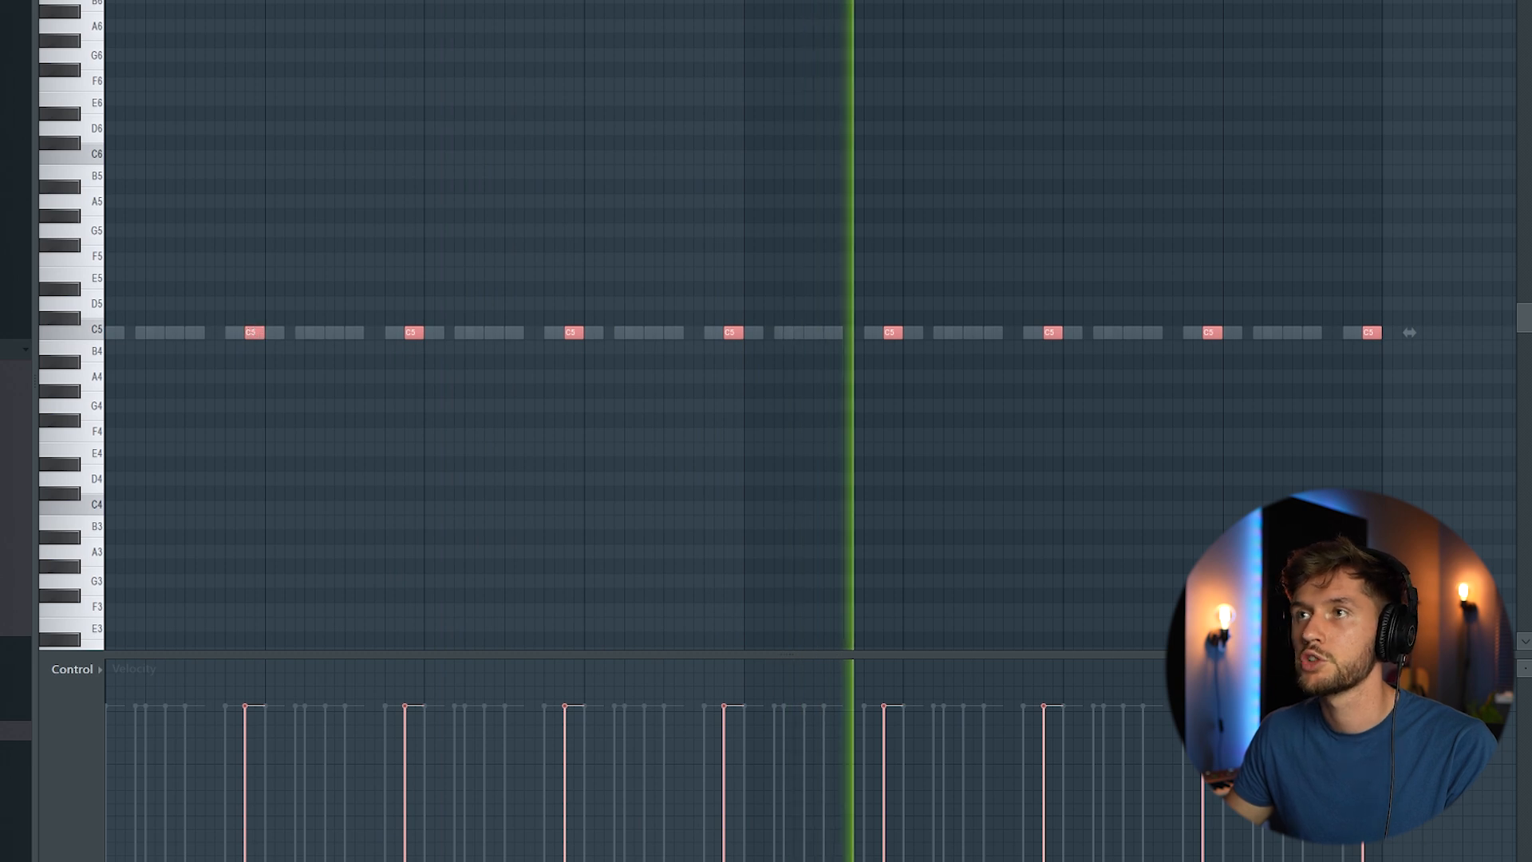
Route the SB - UDU (1) and SB - UDU (11) channels to separate mixer tracks, Insert 3 and Insert 4
{"action": "key", "text": "F6"}
{"action": "right_click", "coordinate": [516, 438]}
{"action": "key", "text": "F9"}
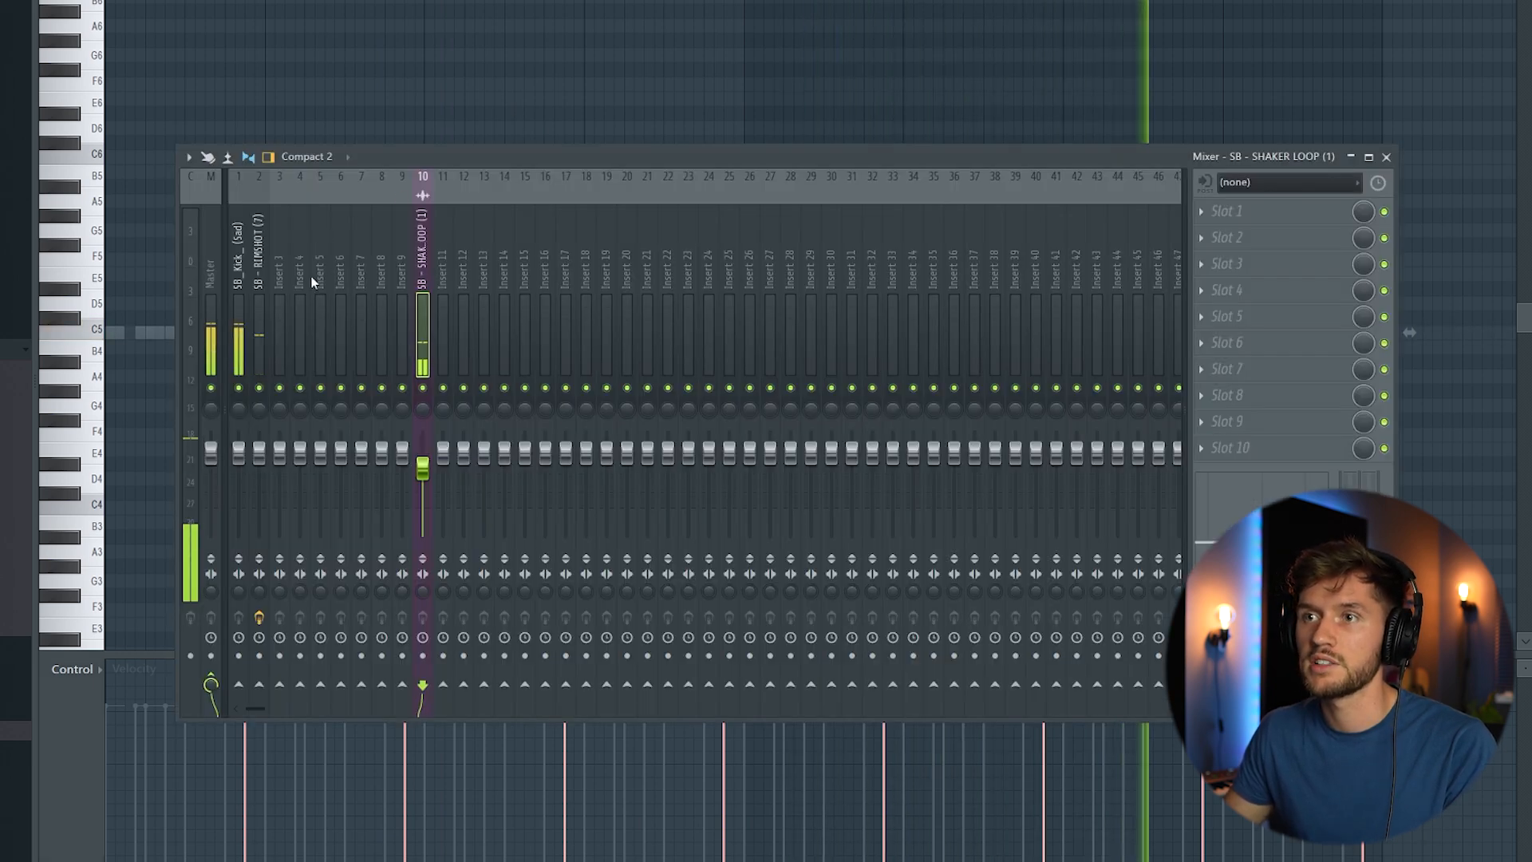
{"action": "right_click", "coordinate": [280, 265]}
{"action": "mouse_move", "coordinate": [383, 347]}
{"action": "left_click", "coordinate": [598, 364]}
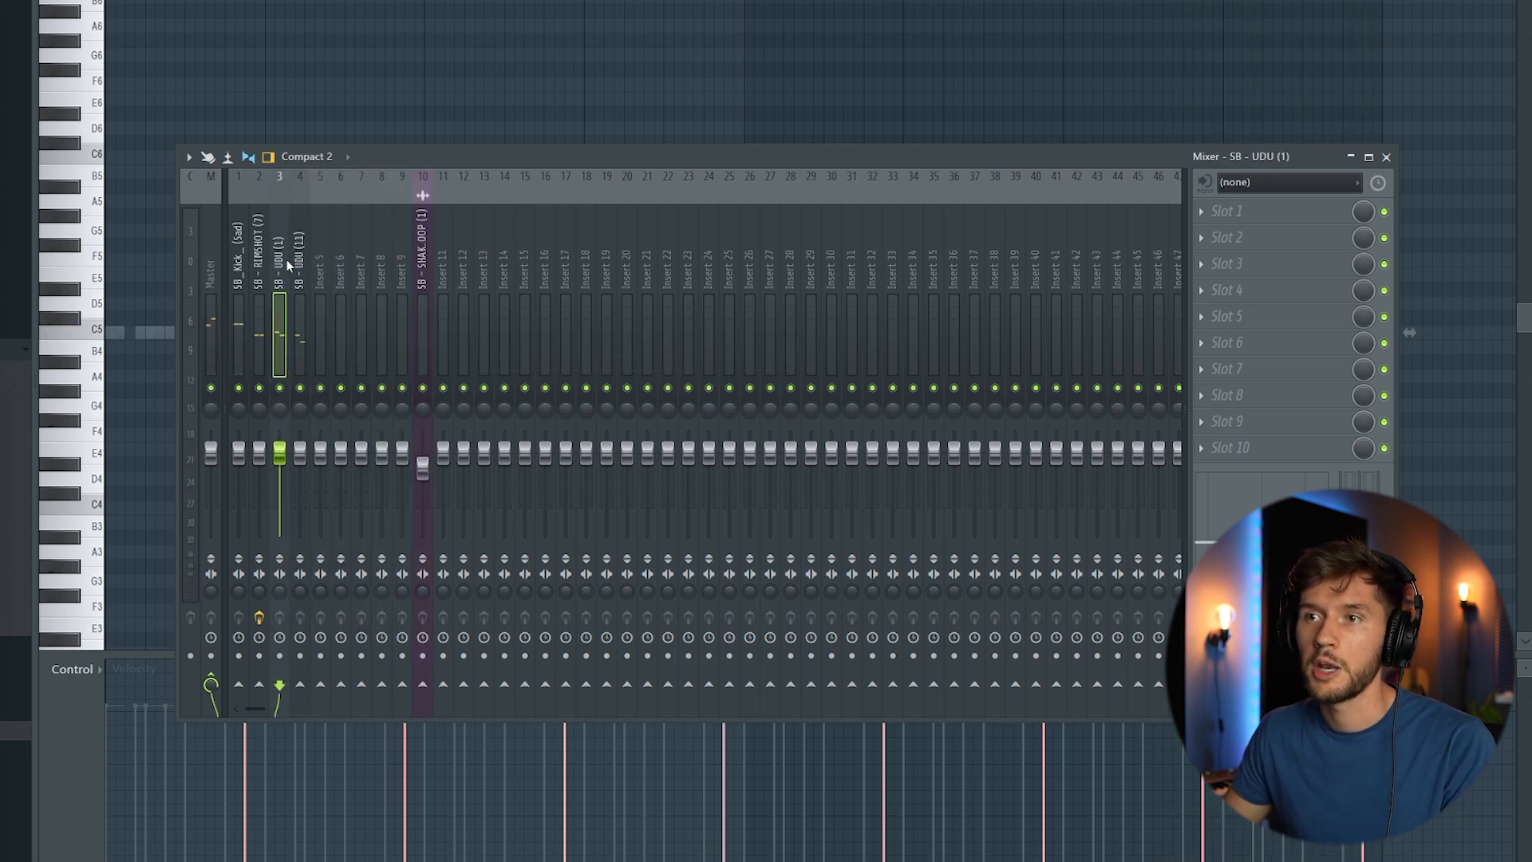
Add Fruity Parametric EQ 2 to the SB - UDU (1) mixer track and roll off its highs with band 7 at about 1 kHz
{"action": "left_click", "coordinate": [1204, 212]}
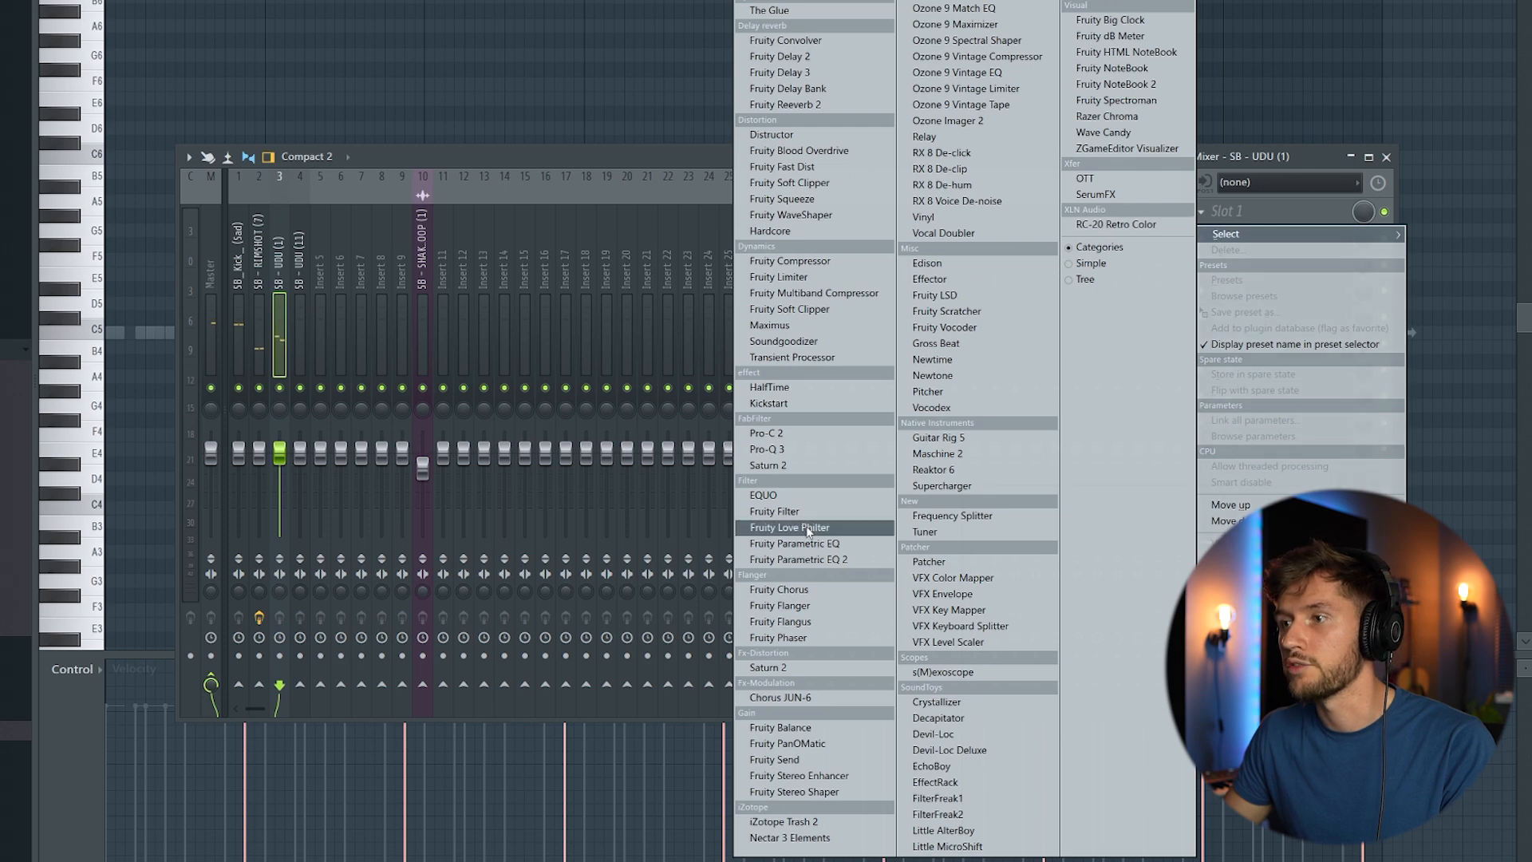
{"action": "left_click", "coordinate": [827, 561]}
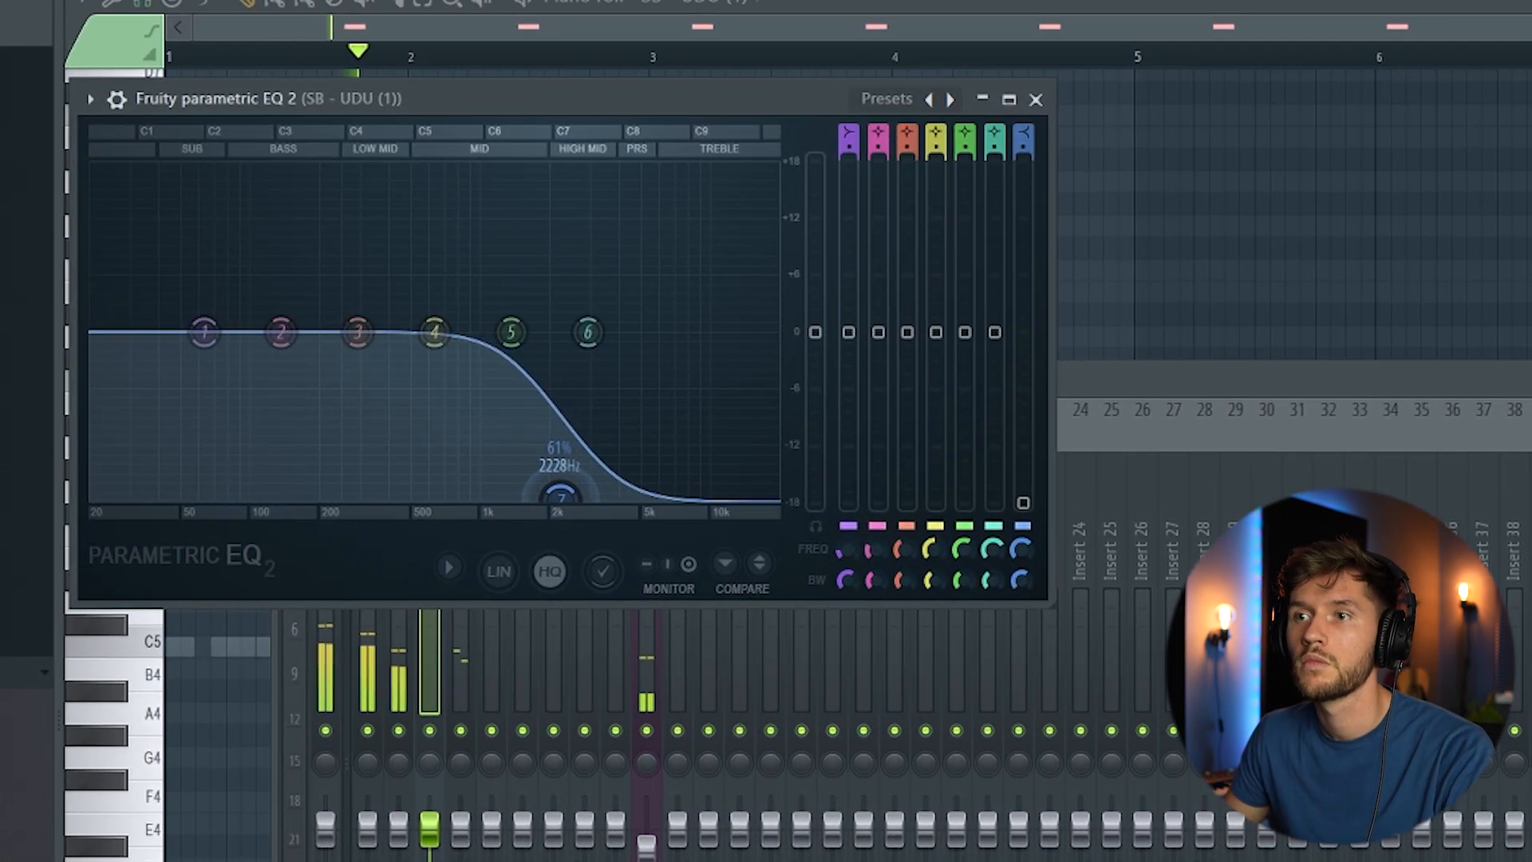
{"action": "left_click_drag", "start_coordinate": [561, 495], "coordinate": [485, 497]}
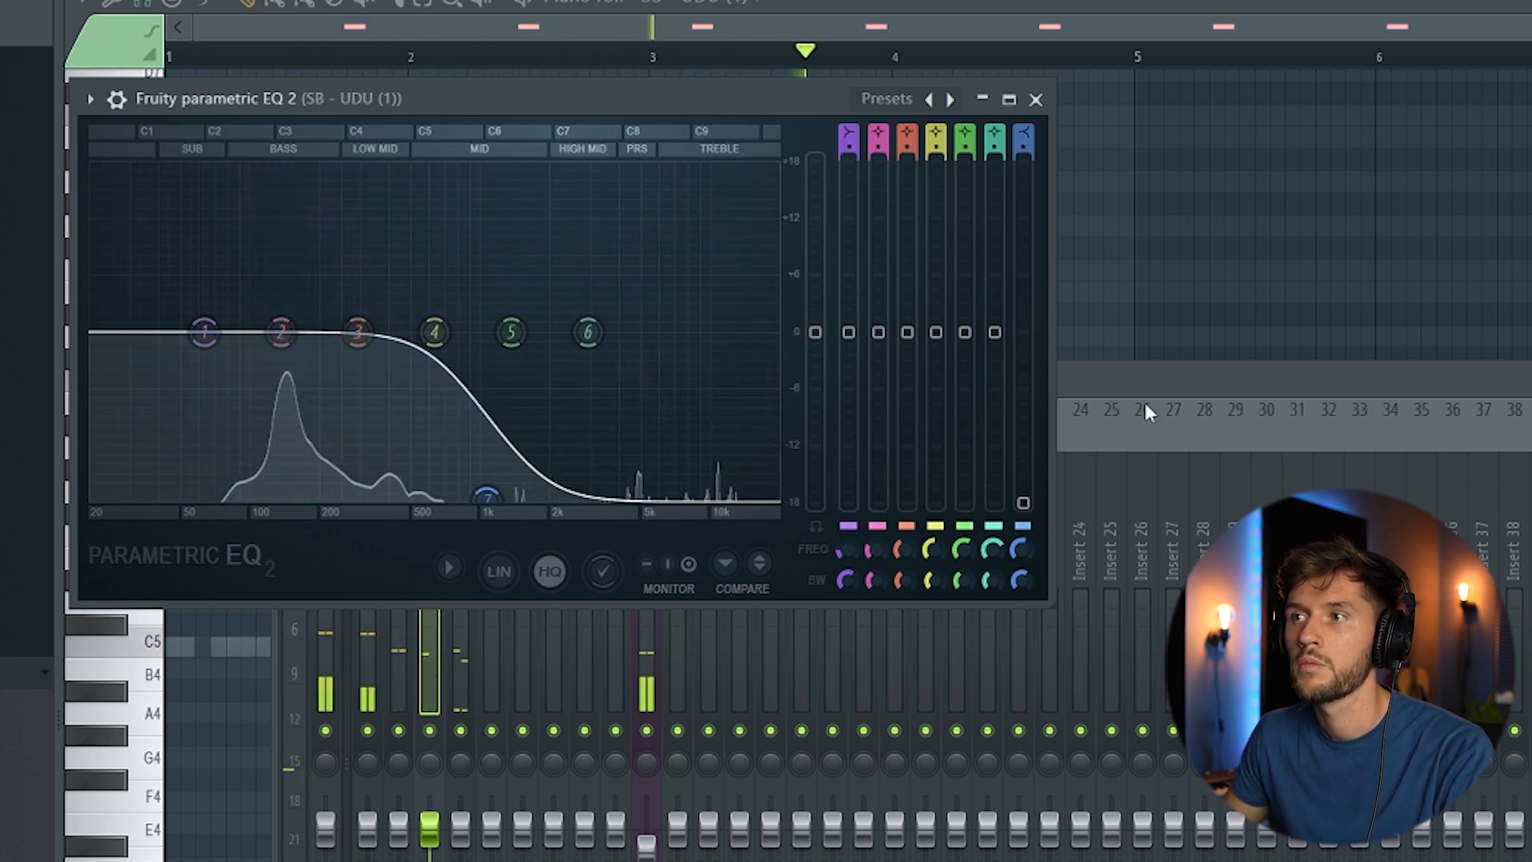
Add Fruity Parametric EQ 2 to the SB - UDU (11) mixer track and roll off its high frequencies
{"action": "left_click", "coordinate": [1119, 383]}
{"action": "left_click", "coordinate": [462, 530]}
{"action": "left_click", "coordinate": [1526, 479]}
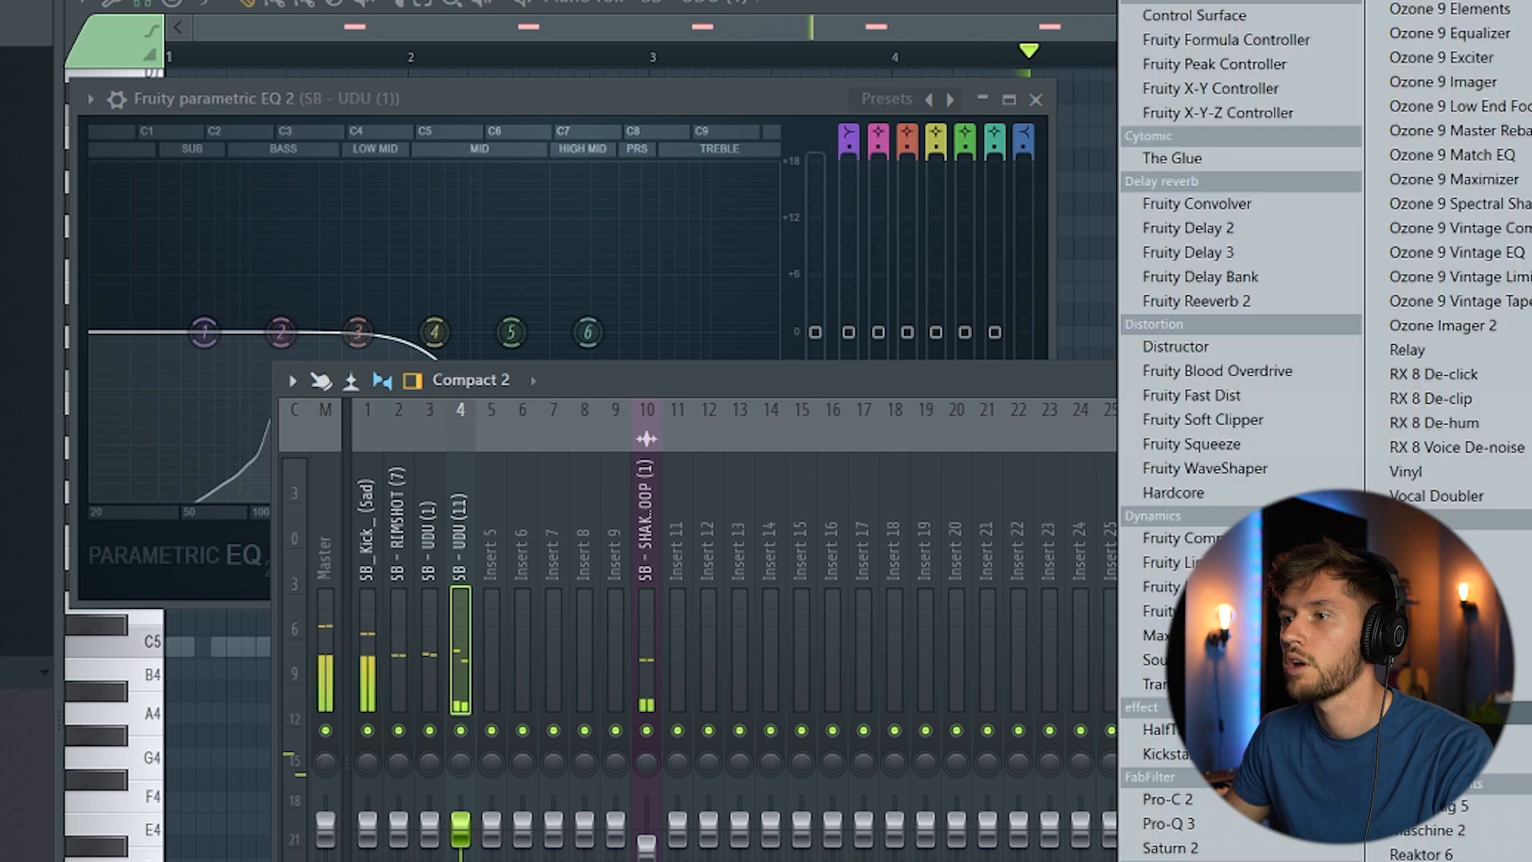
{"action": "left_click", "coordinate": [1197, 858]}
{"action": "left_click_drag", "start_coordinate": [735, 403], "coordinate": [557, 567]}
Lower the mixer faders of SB - UDU (1) and SB - UDU (11) slightly, then stop playback and return to the channel rack
{"action": "left_click", "coordinate": [1230, 381]}
{"action": "left_click", "coordinate": [420, 510]}
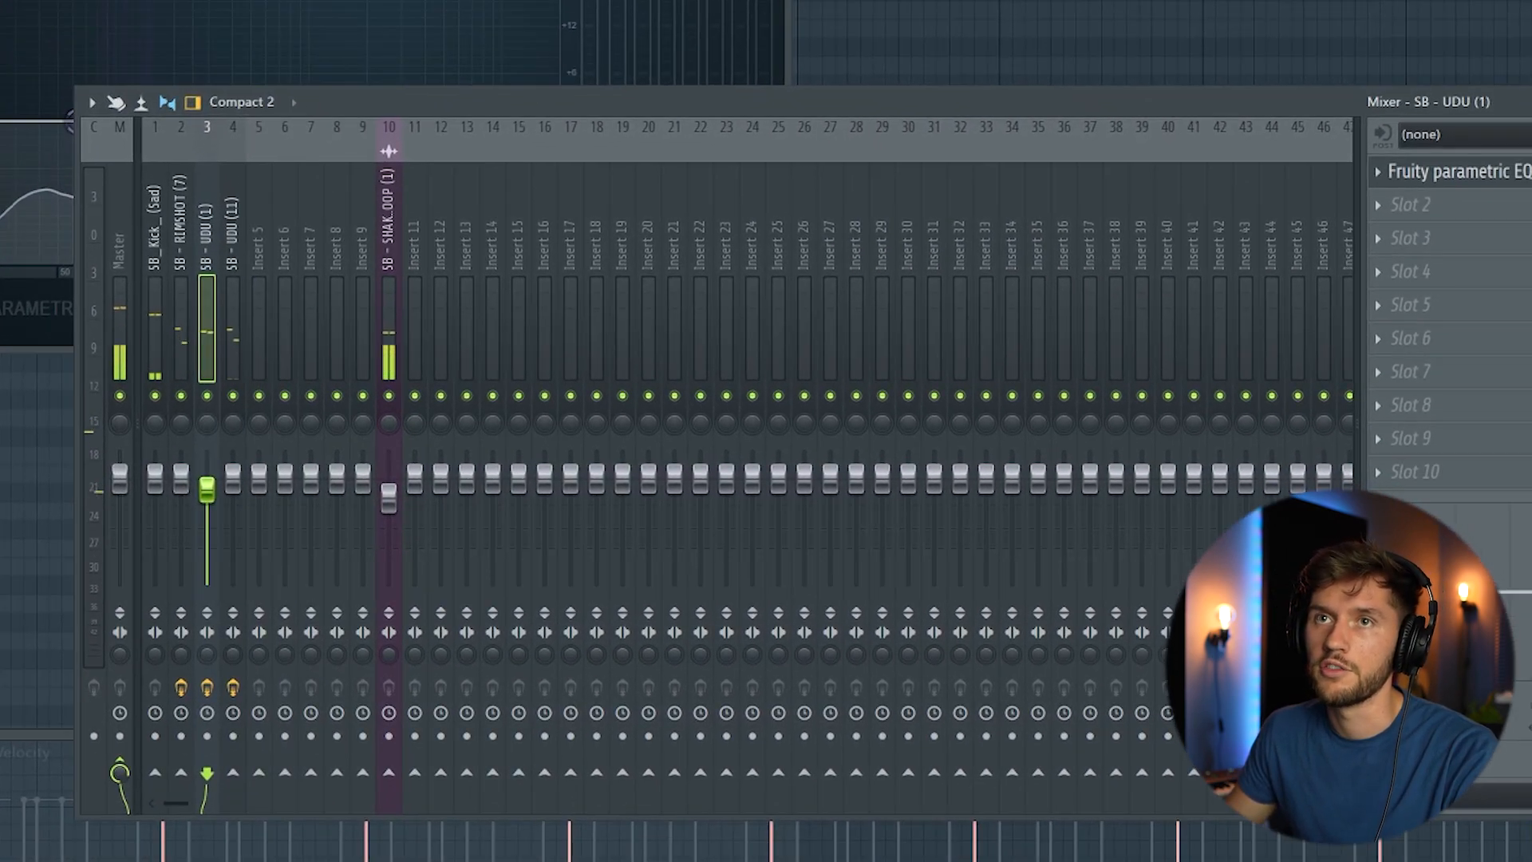
{"action": "left_click_drag", "start_coordinate": [237, 529], "coordinate": [264, 543]}
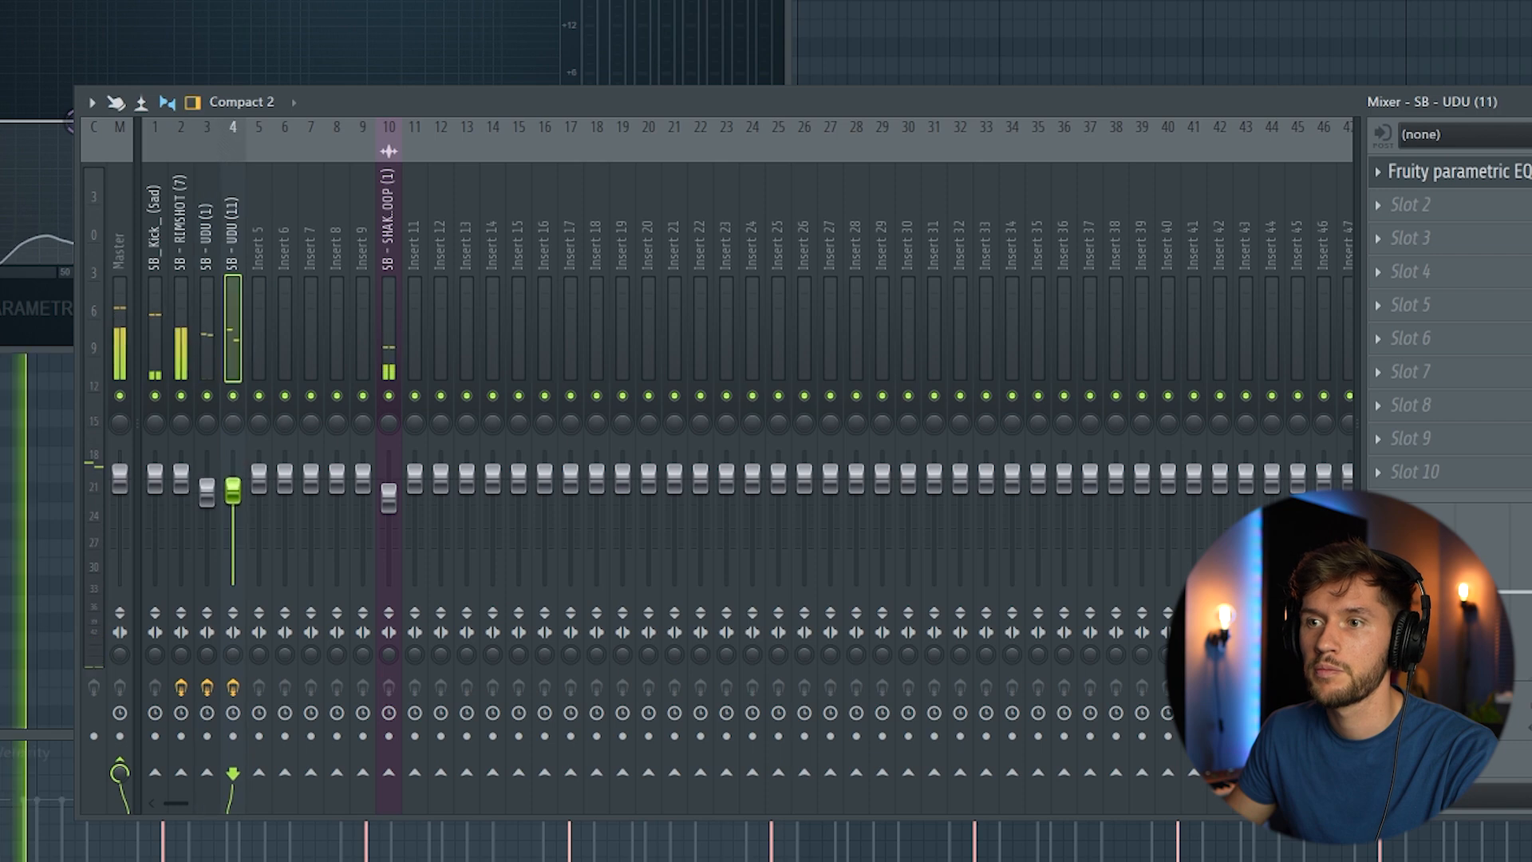
{"action": "left_click", "coordinate": [206, 492]}
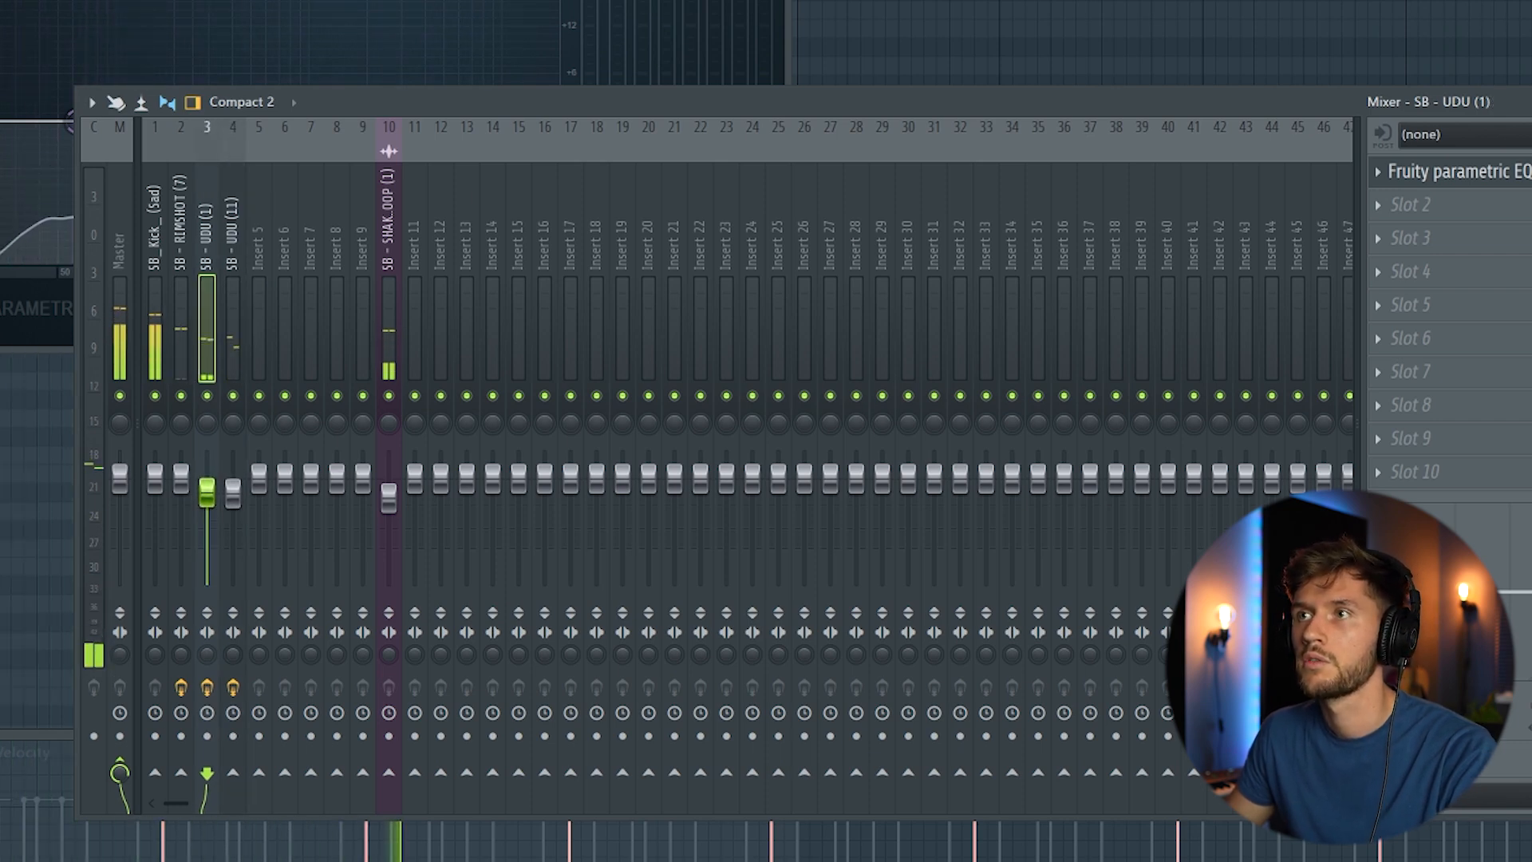
{"action": "key", "text": "F9"}
{"action": "key", "text": "F6"}
{"action": "key", "text": "space"}
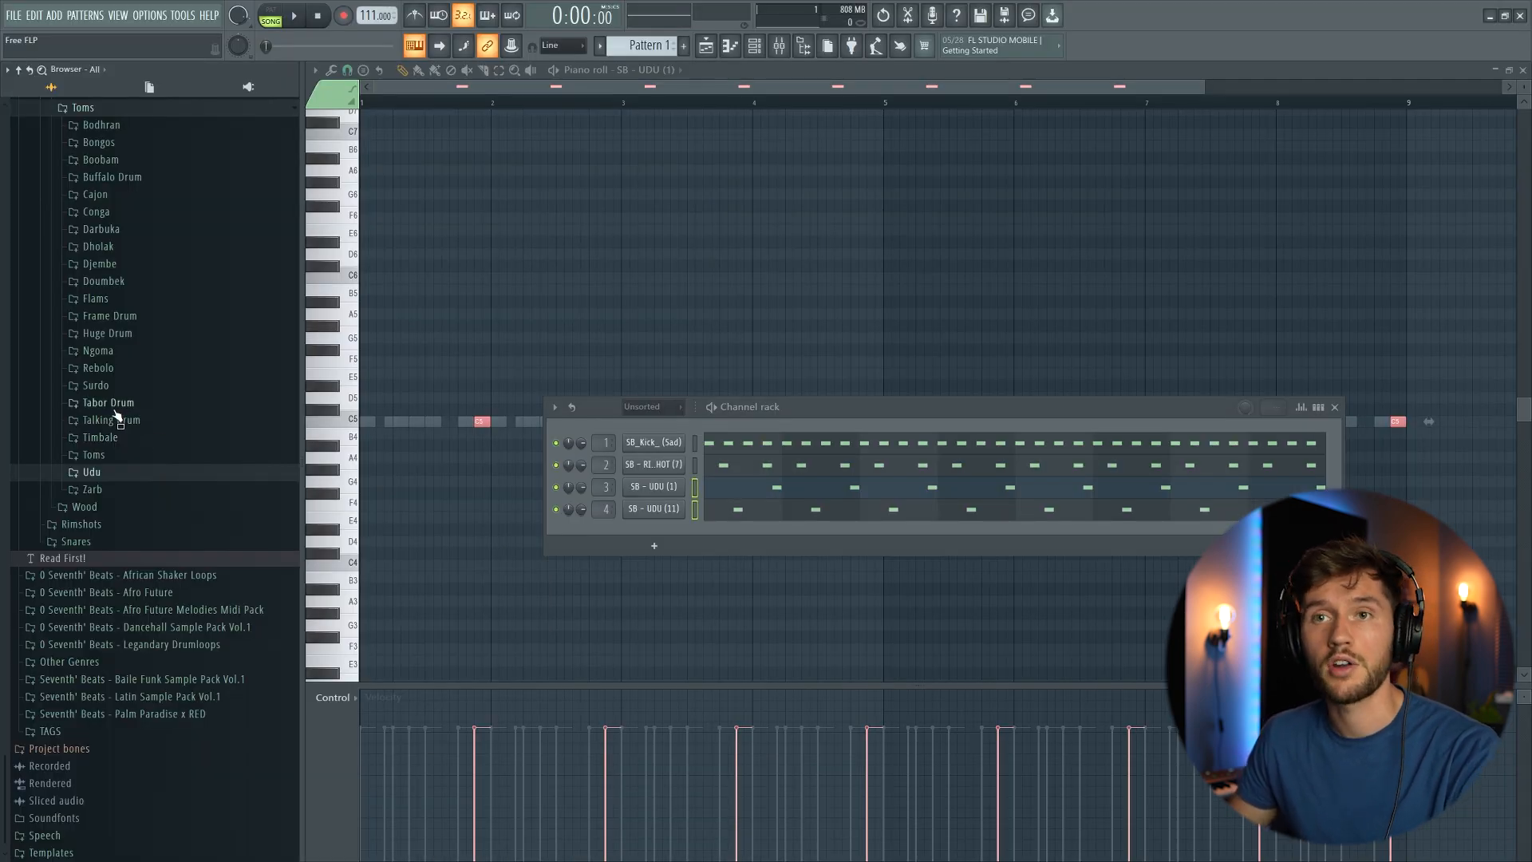
Audition samples in the Djembe folder and add SB - DJEMBE (85) as a new channel in the channel rack
{"action": "left_click", "coordinate": [117, 265]}
{"action": "scroll", "coordinate": [171, 355], "scroll_direction": "down", "scroll_amount": 12}
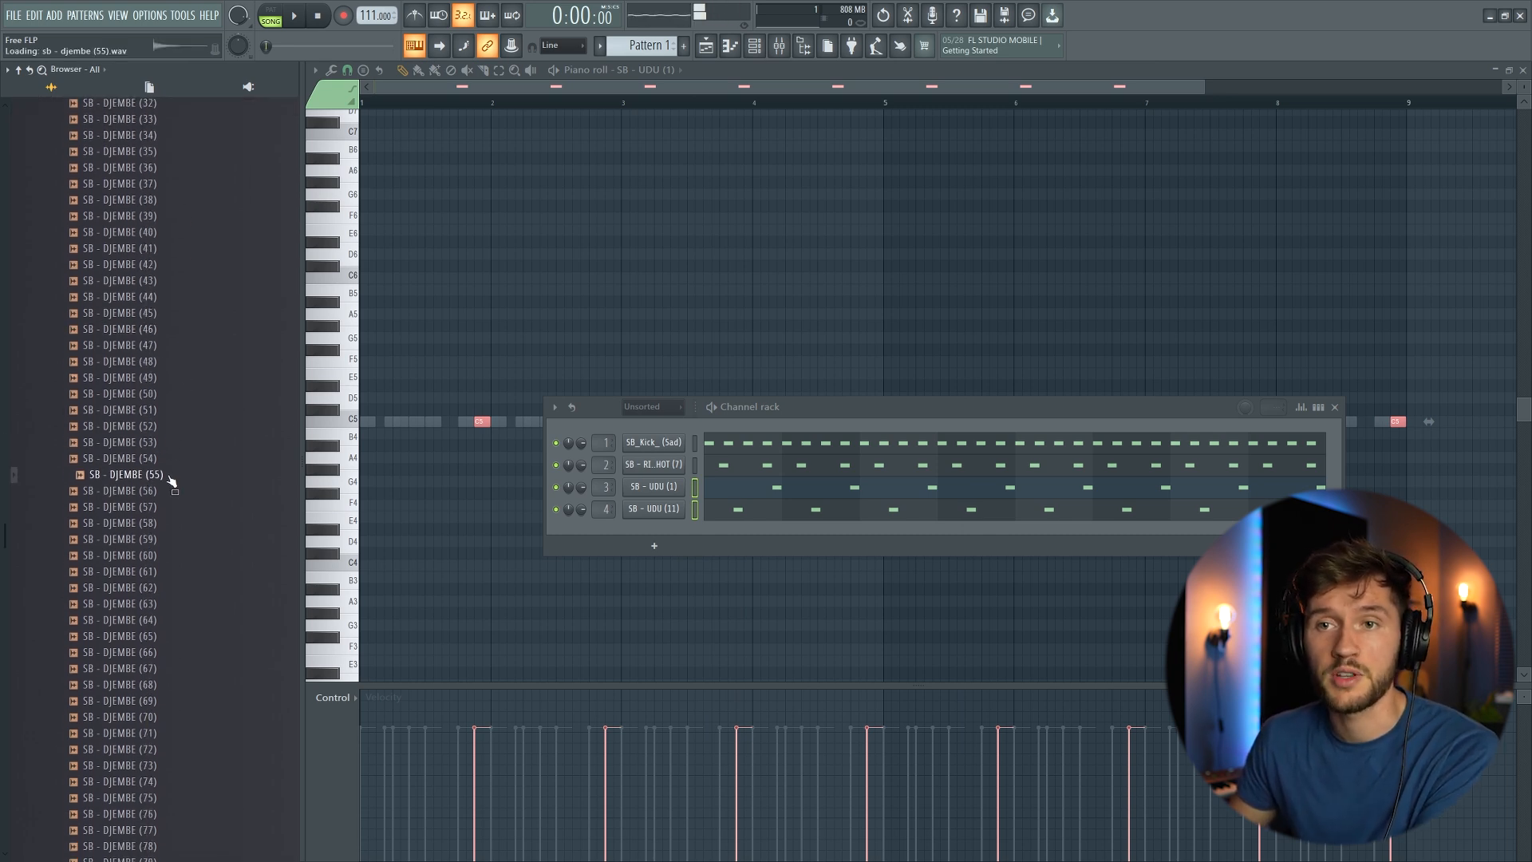
{"action": "scroll", "coordinate": [165, 515], "scroll_direction": "down", "scroll_amount": 4}
{"action": "left_click", "coordinate": [149, 464]}
{"action": "scroll", "coordinate": [167, 484], "scroll_direction": "down", "scroll_amount": 4}
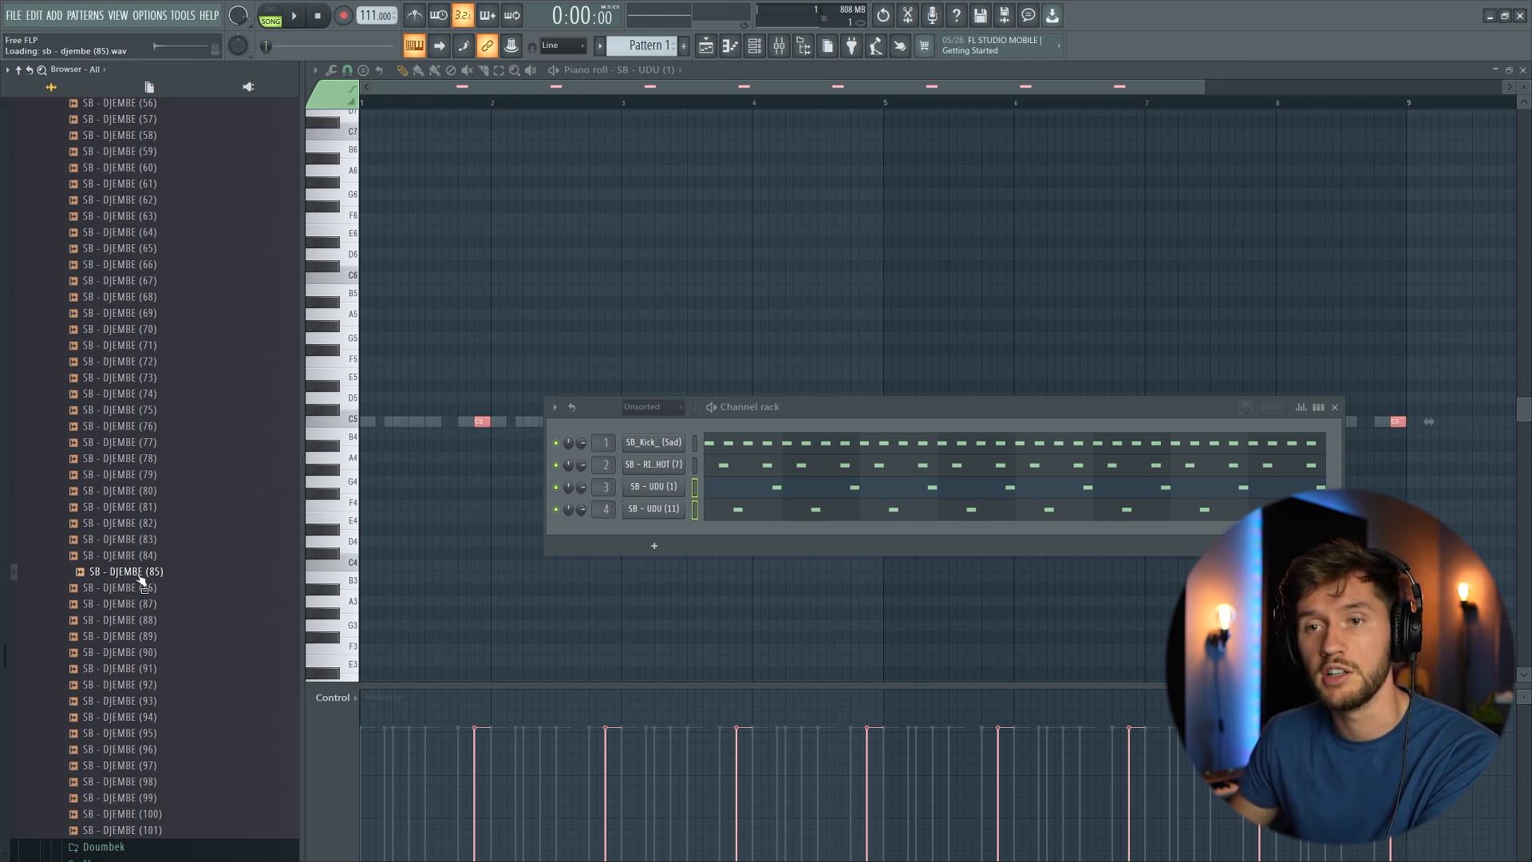
{"action": "left_click_drag", "start_coordinate": [666, 529], "coordinate": [668, 532]}
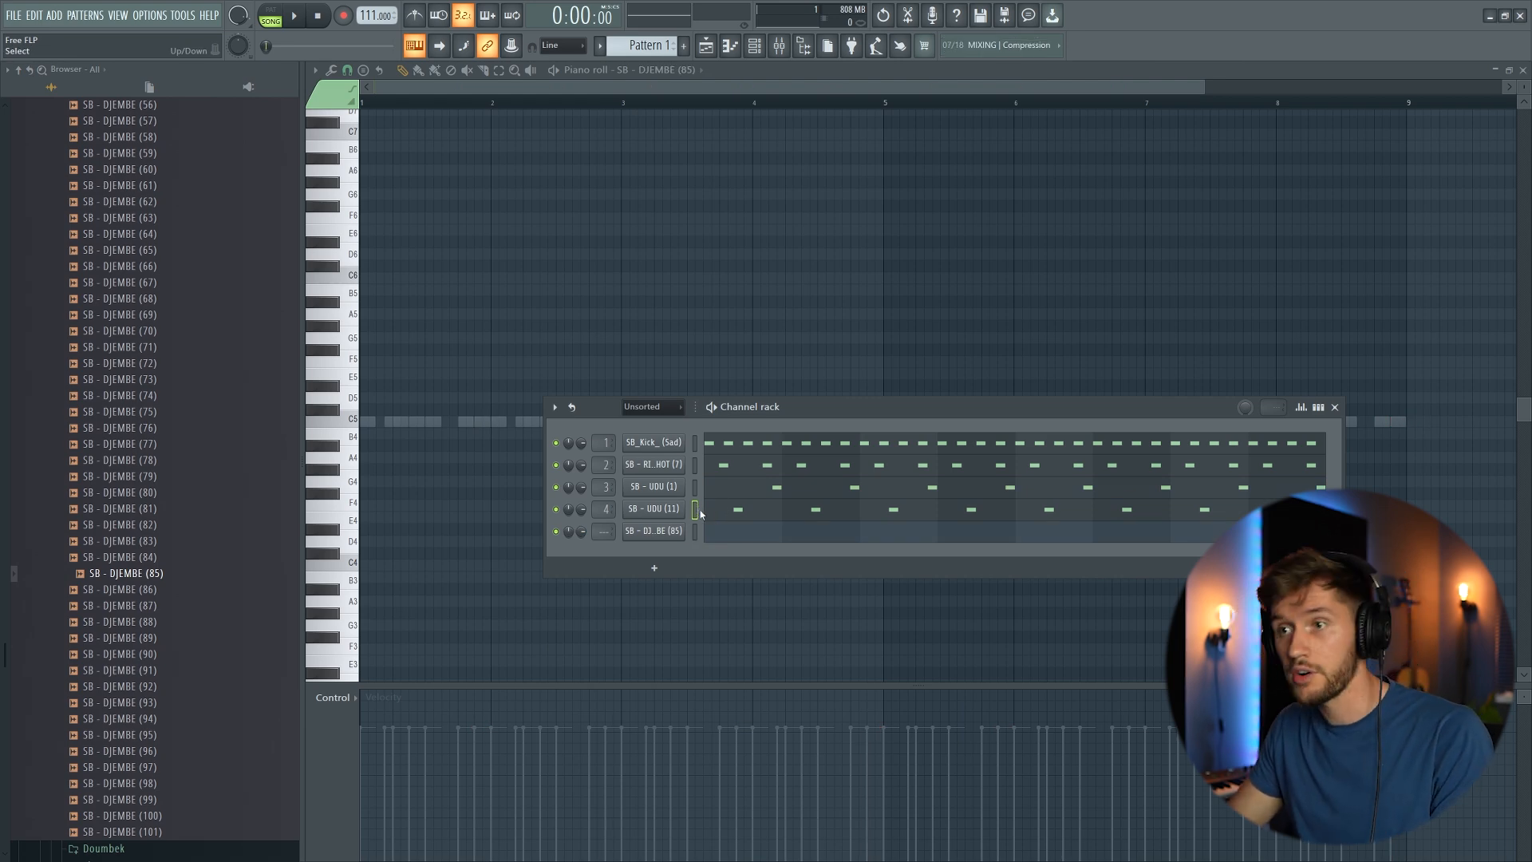
Copy the SB - UDU (11) notes to the SB - DJEMBE (85) channel, shift them one beat earlier and play the result
{"action": "key", "text": "ctrl+v"}
{"action": "left_click_drag", "start_coordinate": [417, 419], "coordinate": [387, 416]}
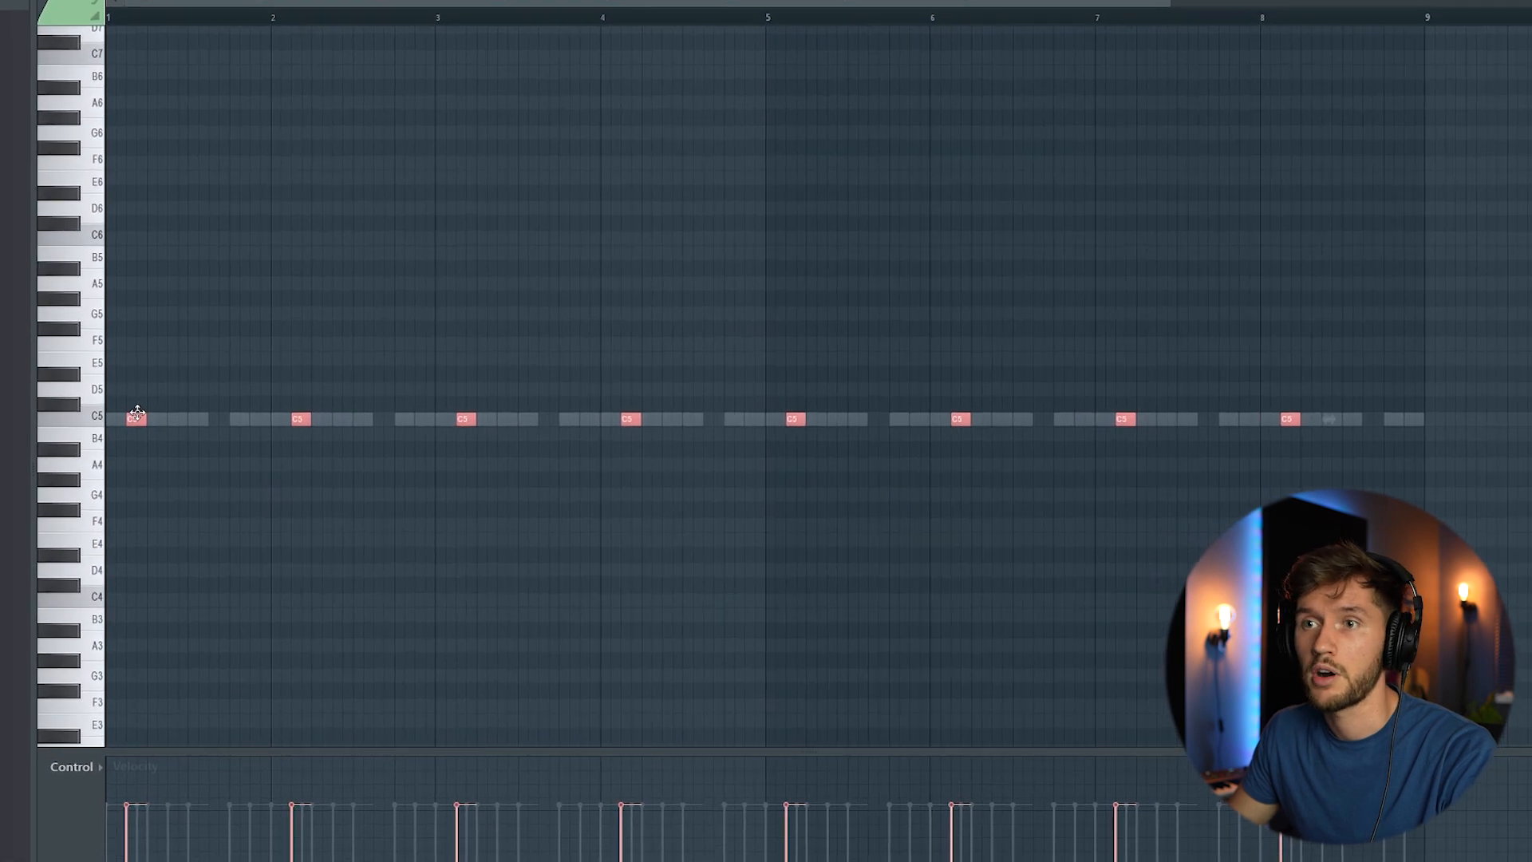
{"action": "key", "text": "space"}
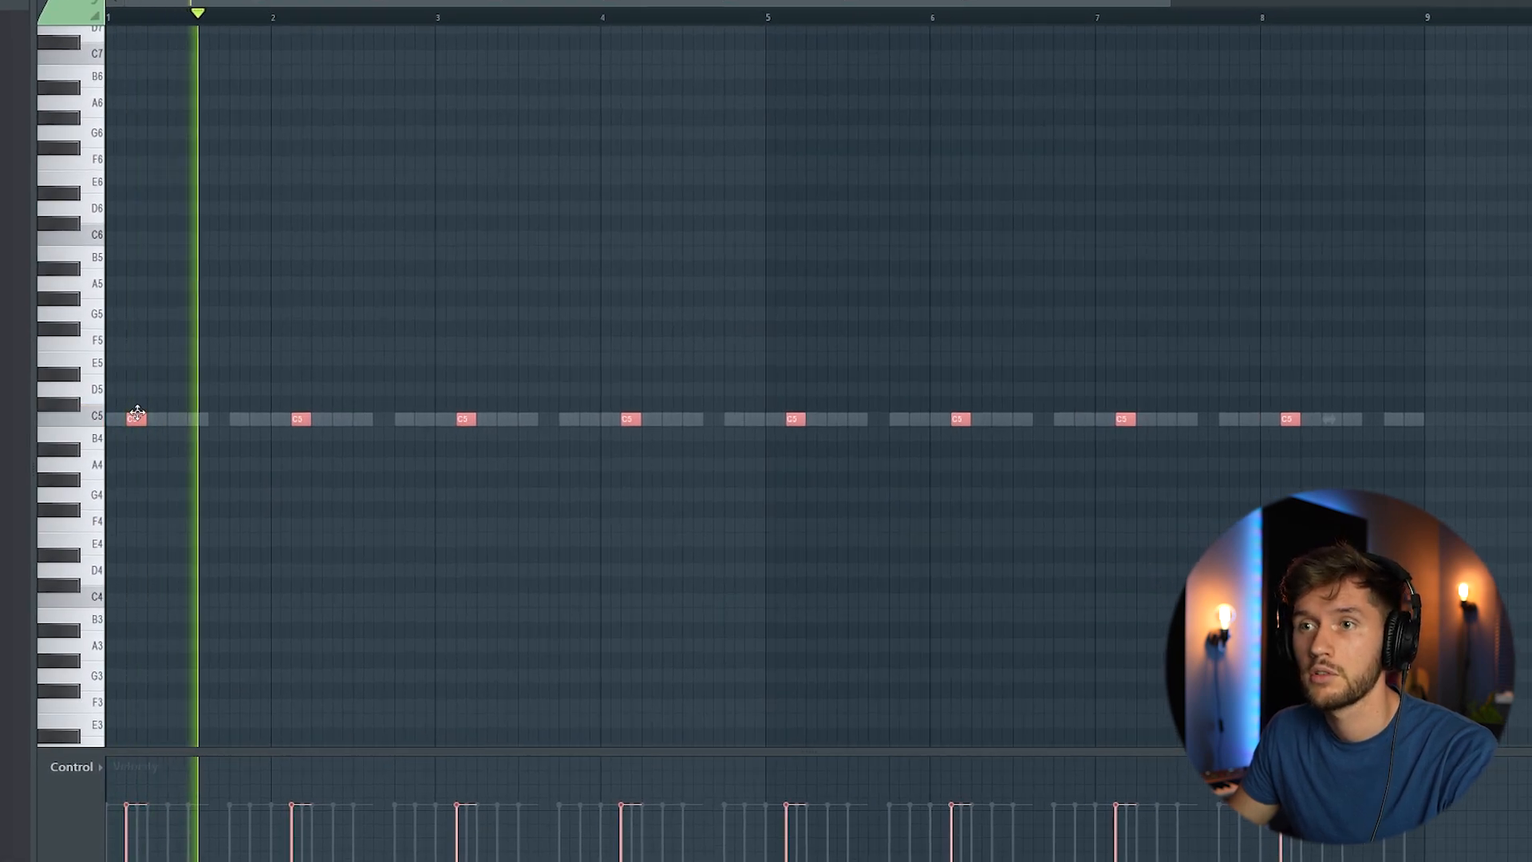
Route the SB - DJEMBE (85) channel to mixer track Insert 5 and lower its fader slightly
{"action": "key", "text": "F6"}
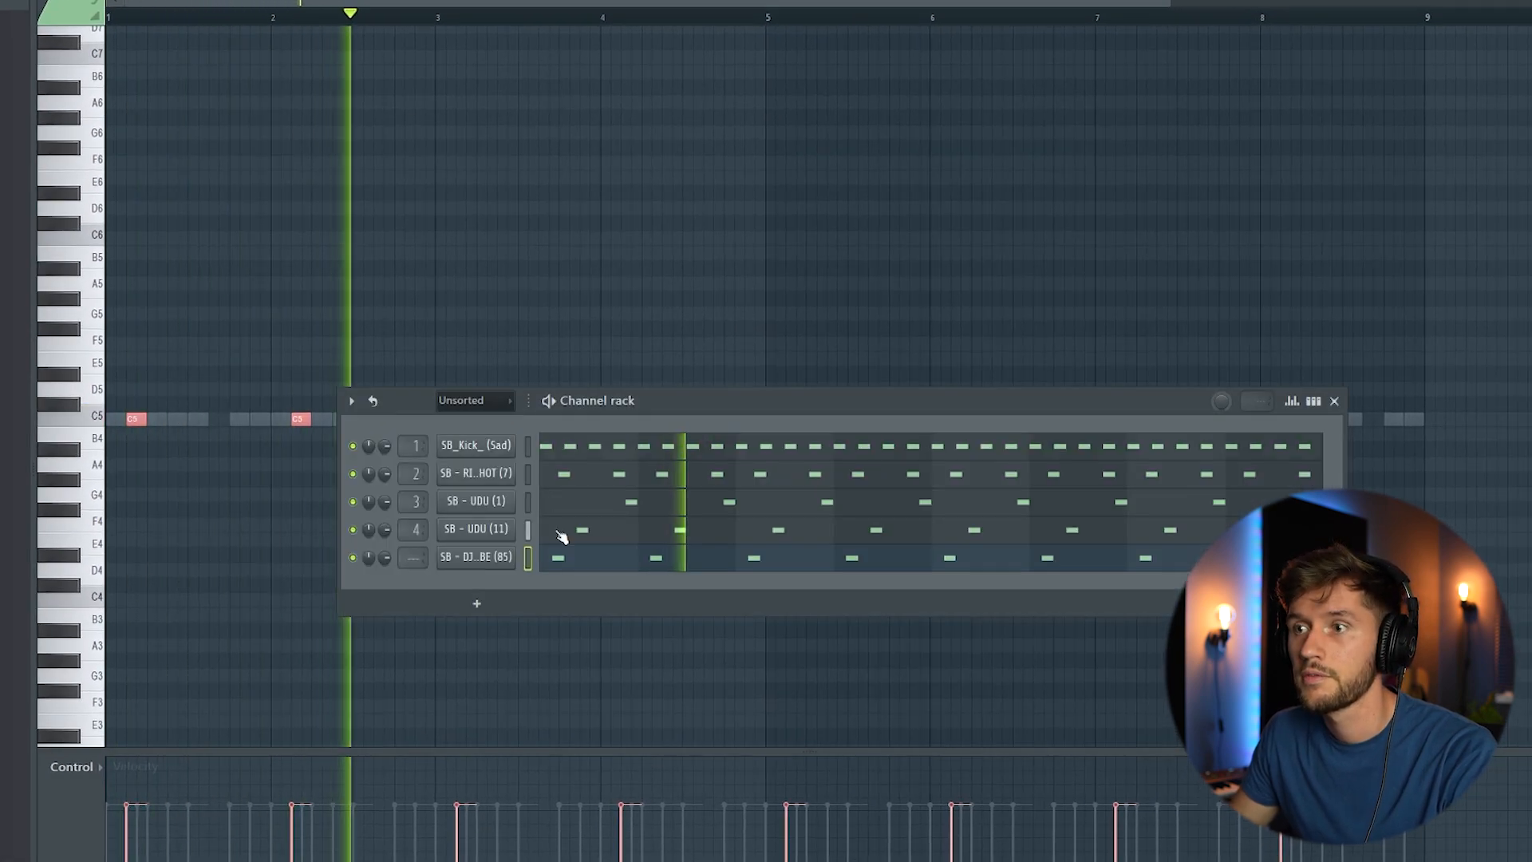
{"action": "left_click", "coordinate": [482, 560]}
{"action": "key", "text": "F9"}
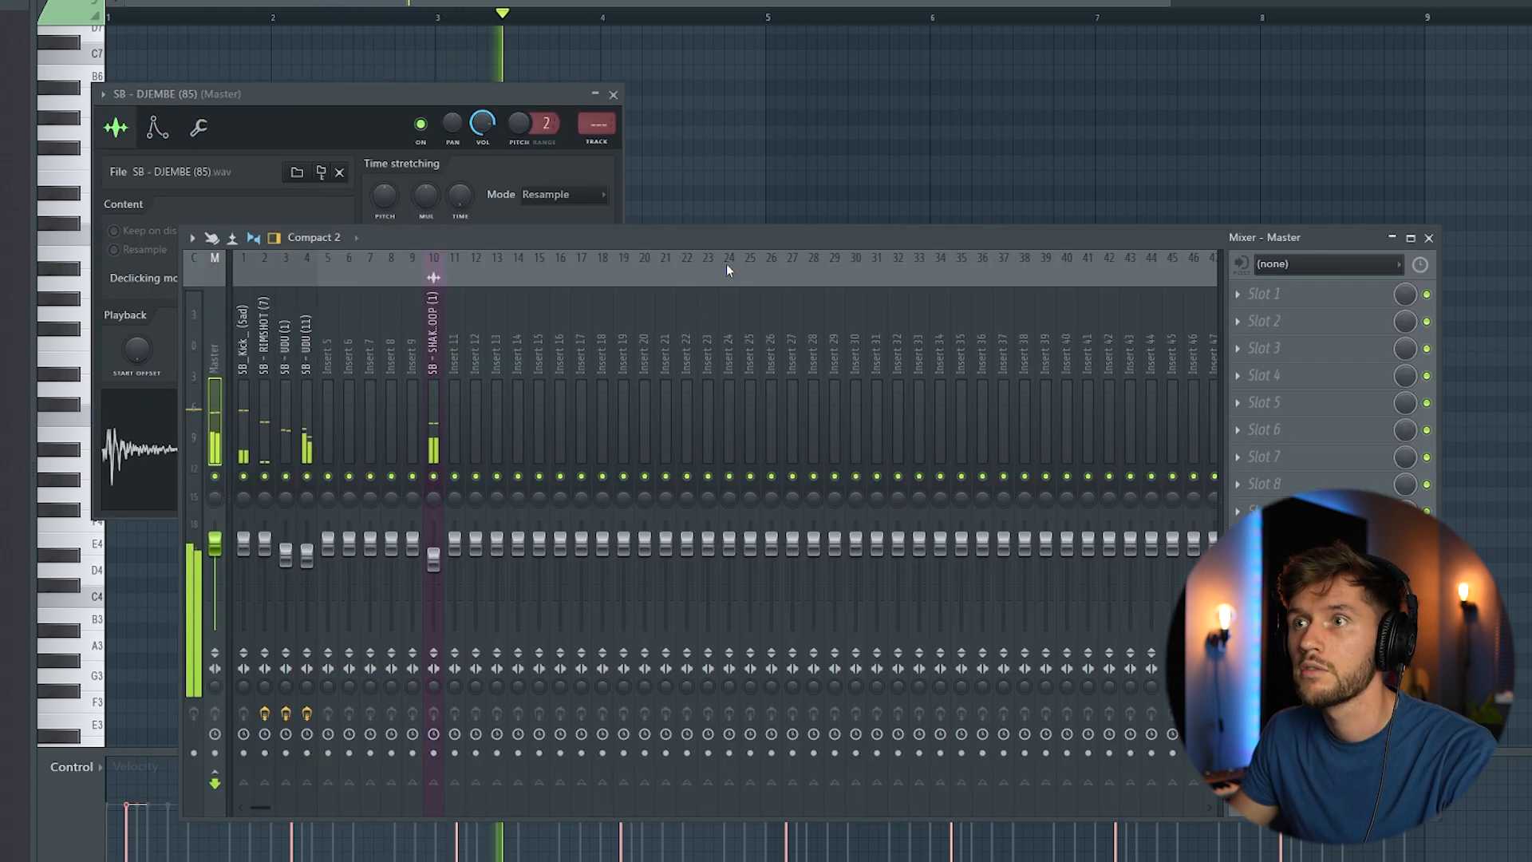
{"action": "right_click", "coordinate": [326, 376]}
{"action": "mouse_move", "coordinate": [393, 435]}
{"action": "left_click", "coordinate": [575, 434]}
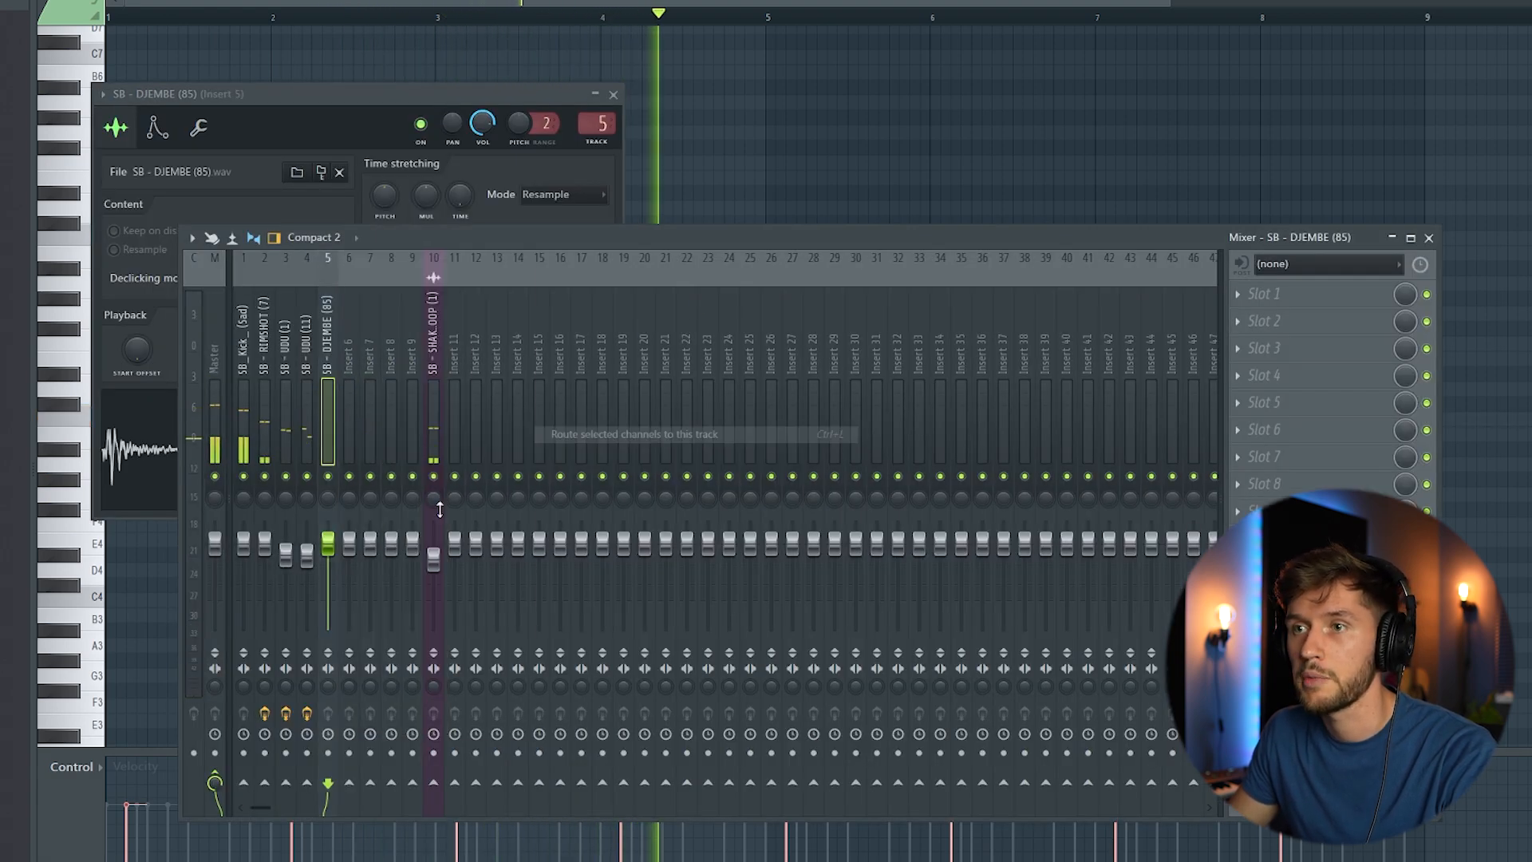
{"action": "left_click_drag", "start_coordinate": [334, 549], "coordinate": [334, 564]}
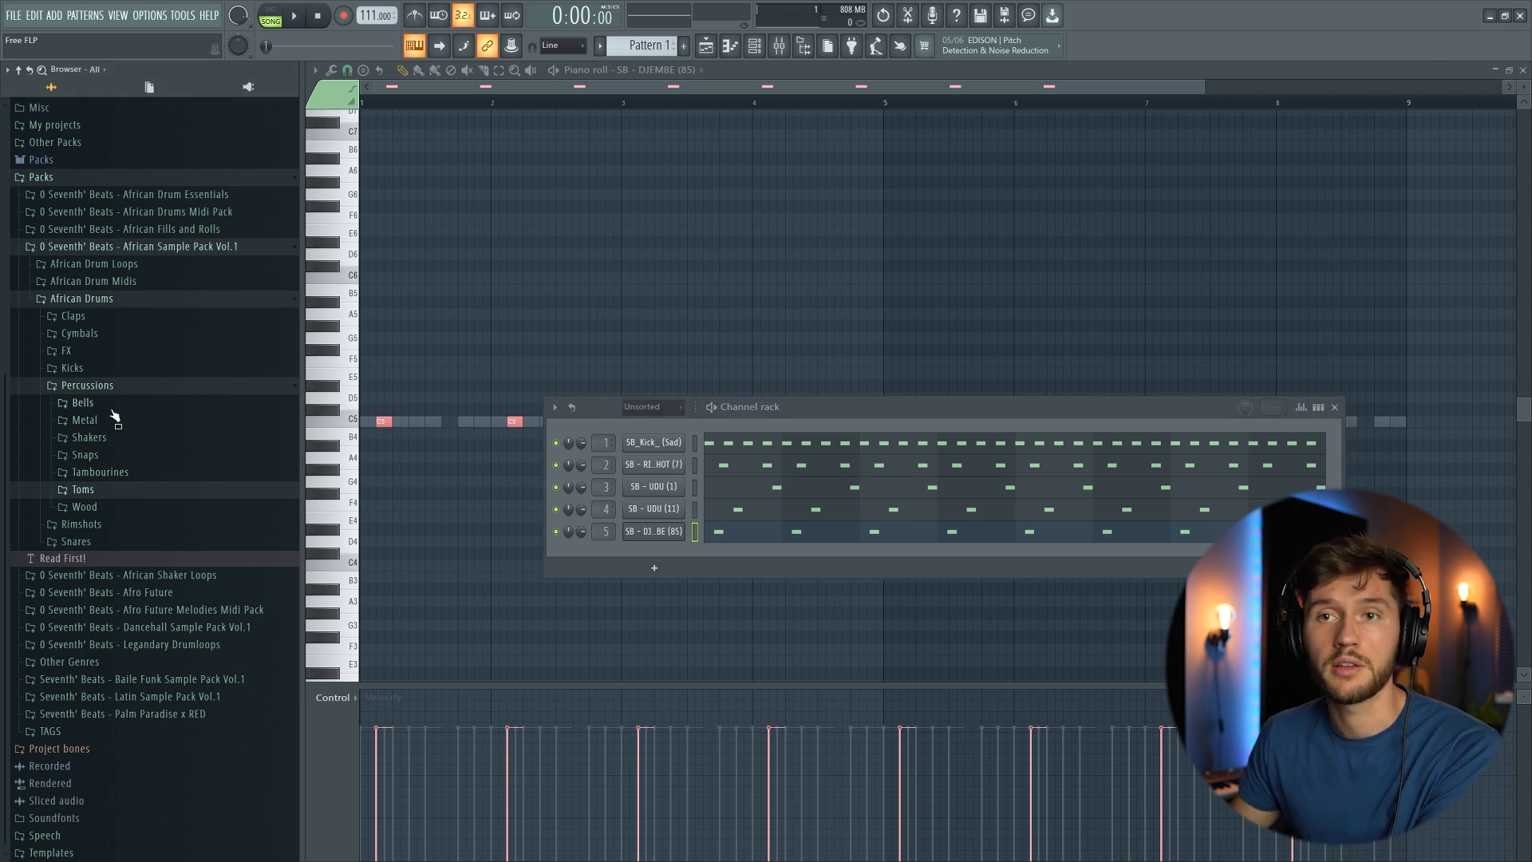
Find the Jamblock samples in the Wood percussion folder and add SB - JAMBLOCK (7) as a new channel in the channel rack
{"action": "left_click", "coordinate": [106, 509]}
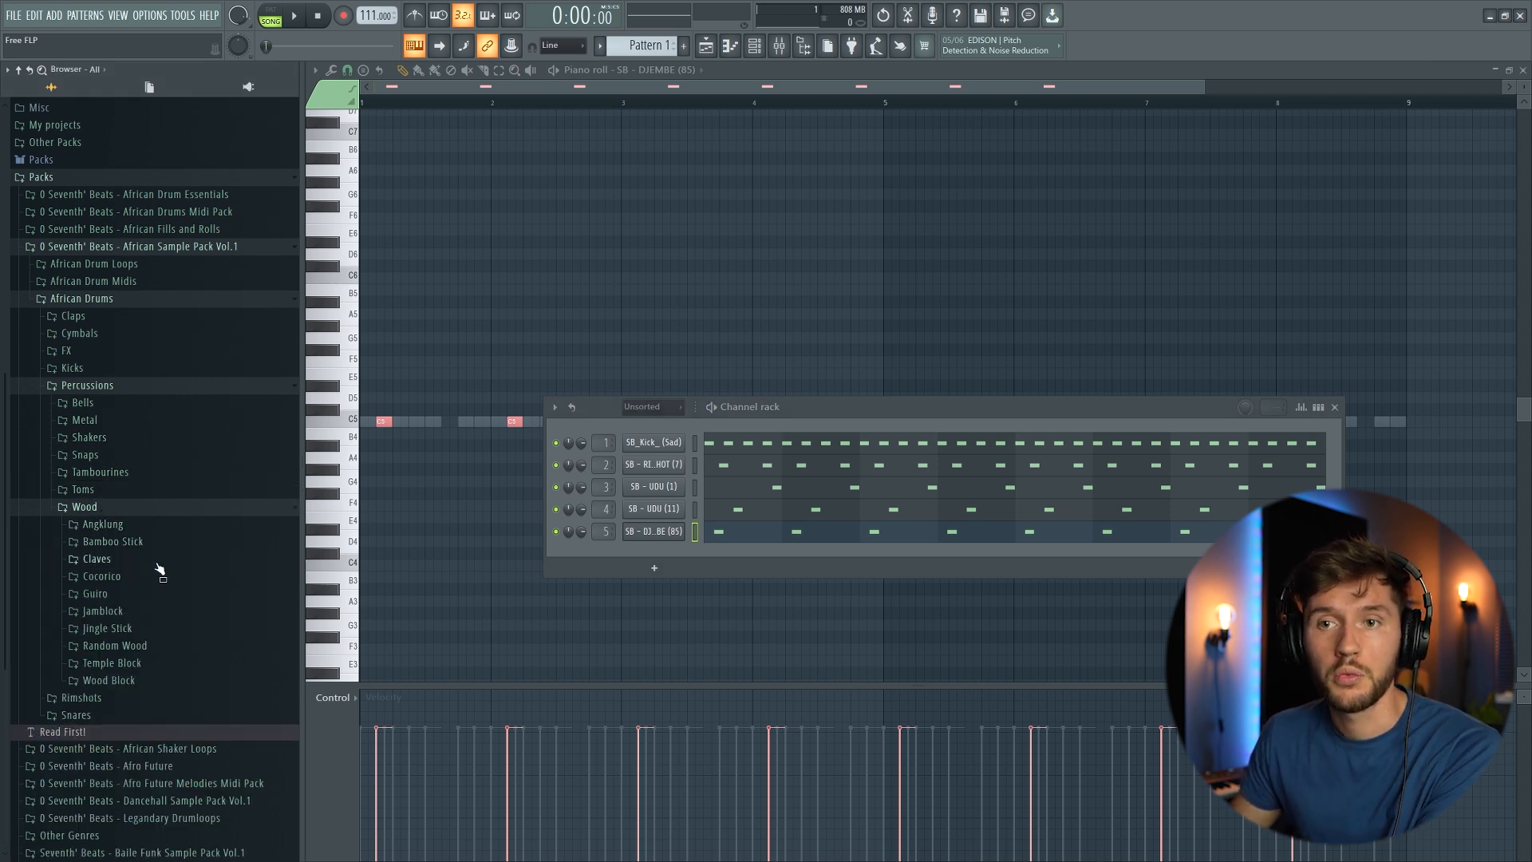
{"action": "scroll", "coordinate": [156, 568], "scroll_direction": "down", "scroll_amount": 3}
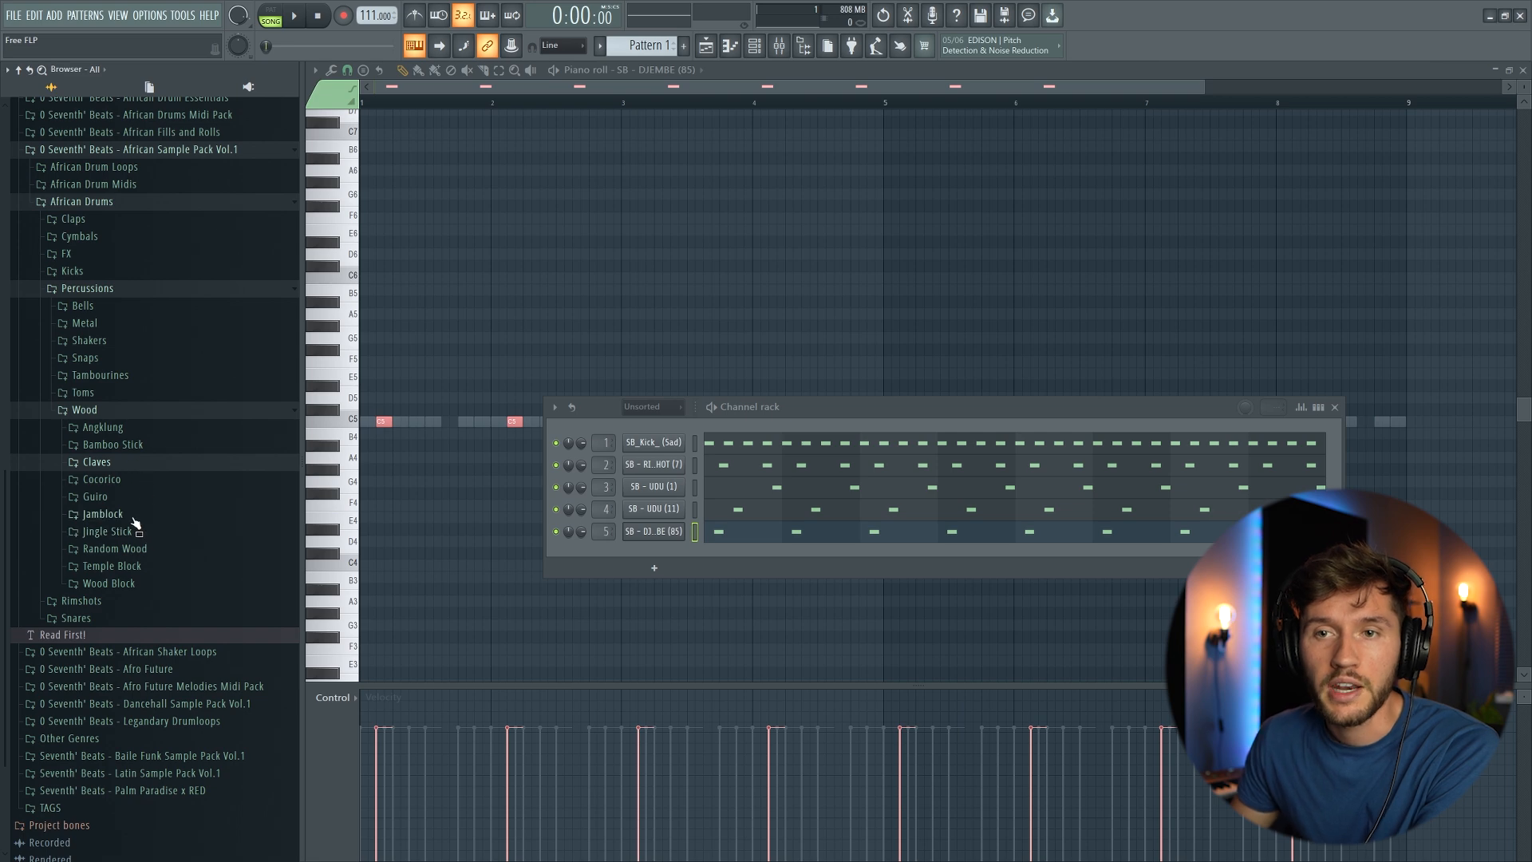
{"action": "left_click", "coordinate": [103, 514]}
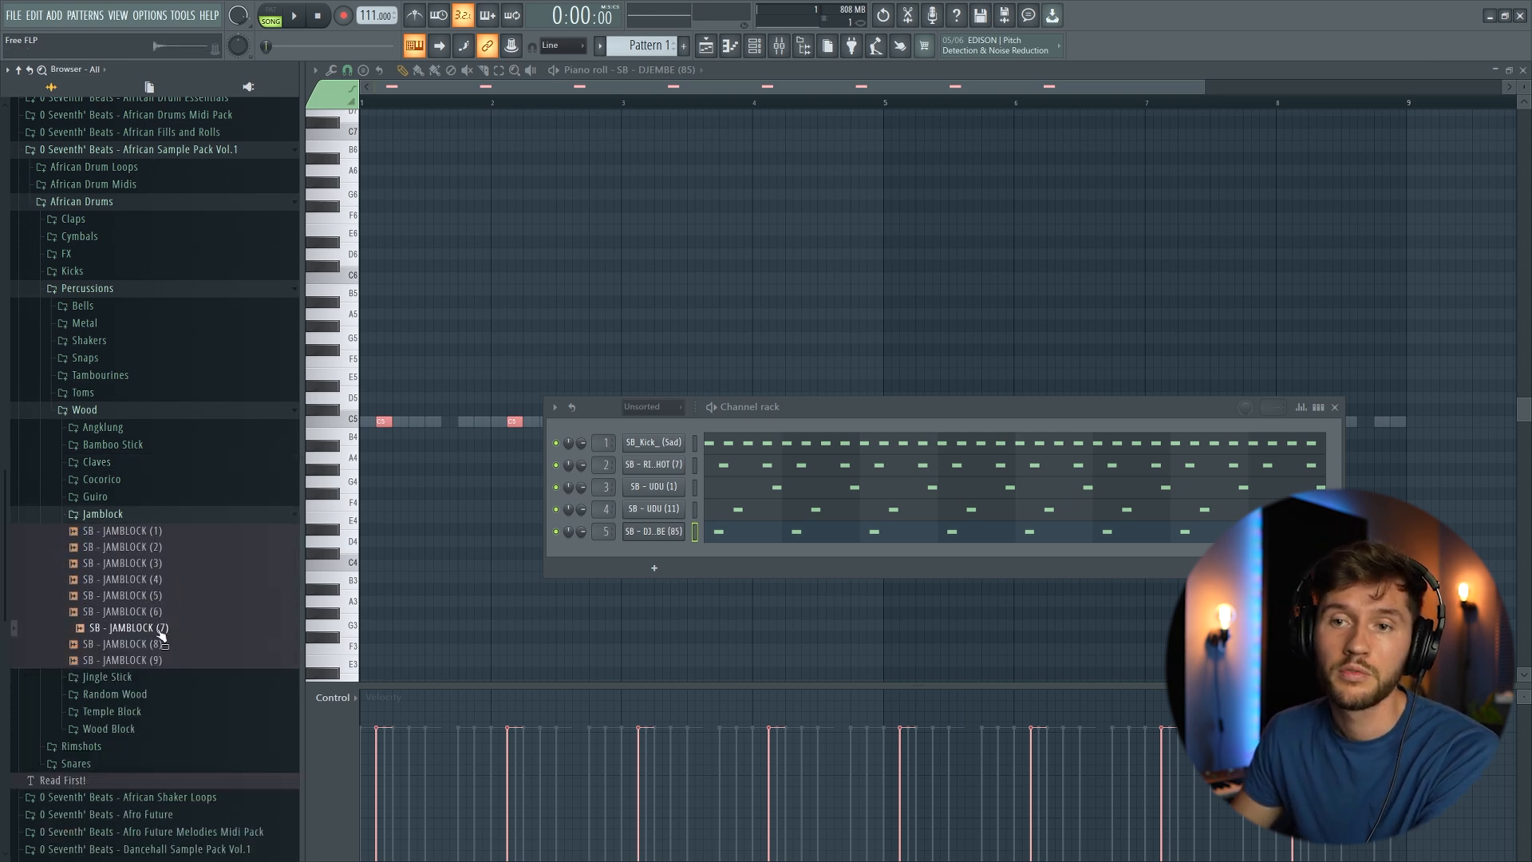
{"action": "left_click_drag", "start_coordinate": [648, 556], "coordinate": [686, 565]}
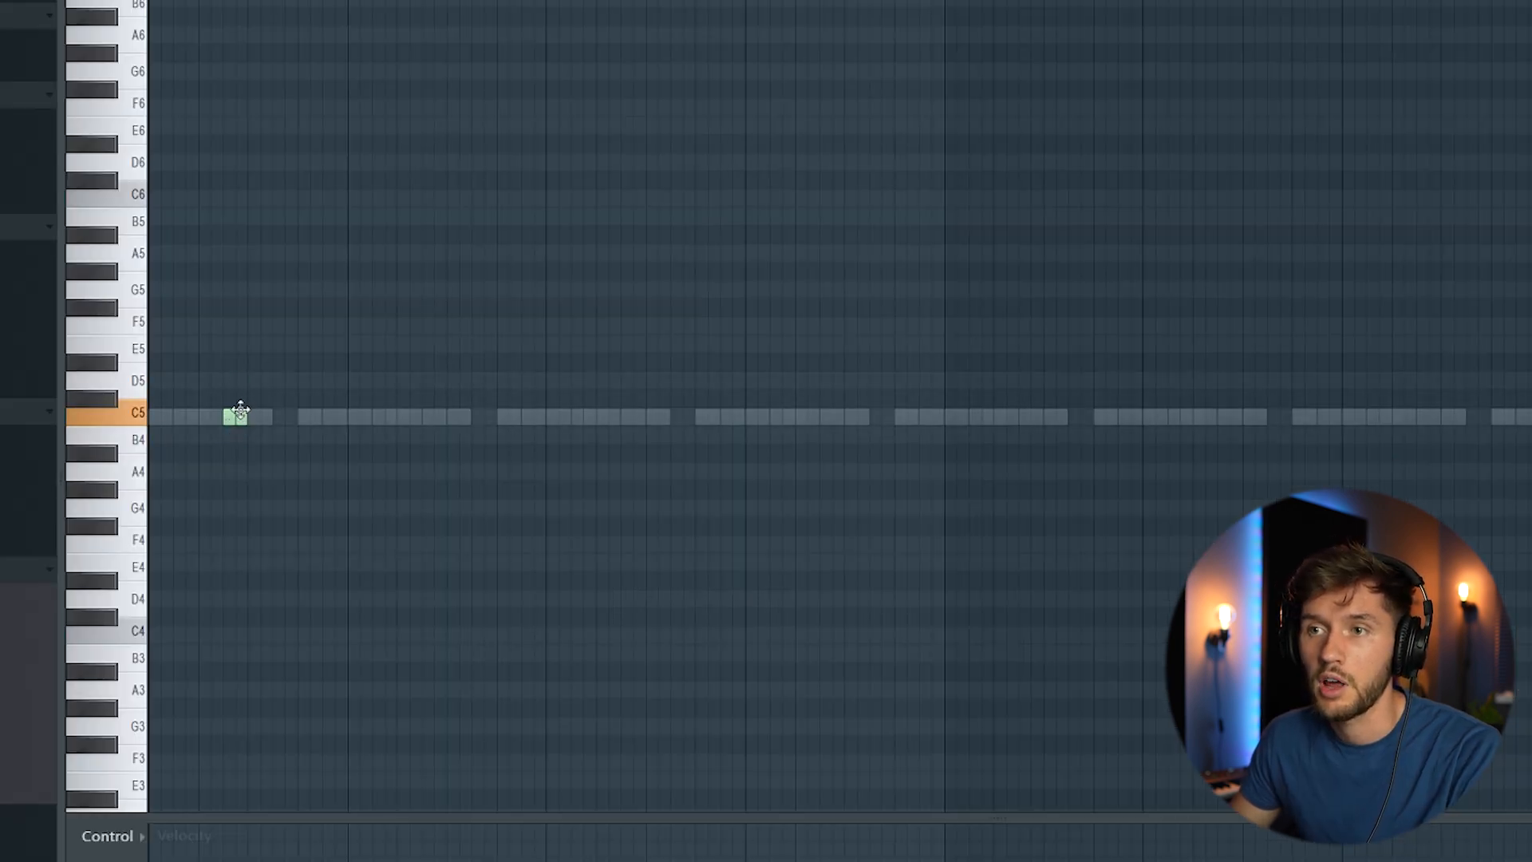
Place two consecutive short C5 notes in the first bar of the SB - JAMBLOCK (7) piano roll, giving the second a lower velocity
{"action": "key", "text": "space"}
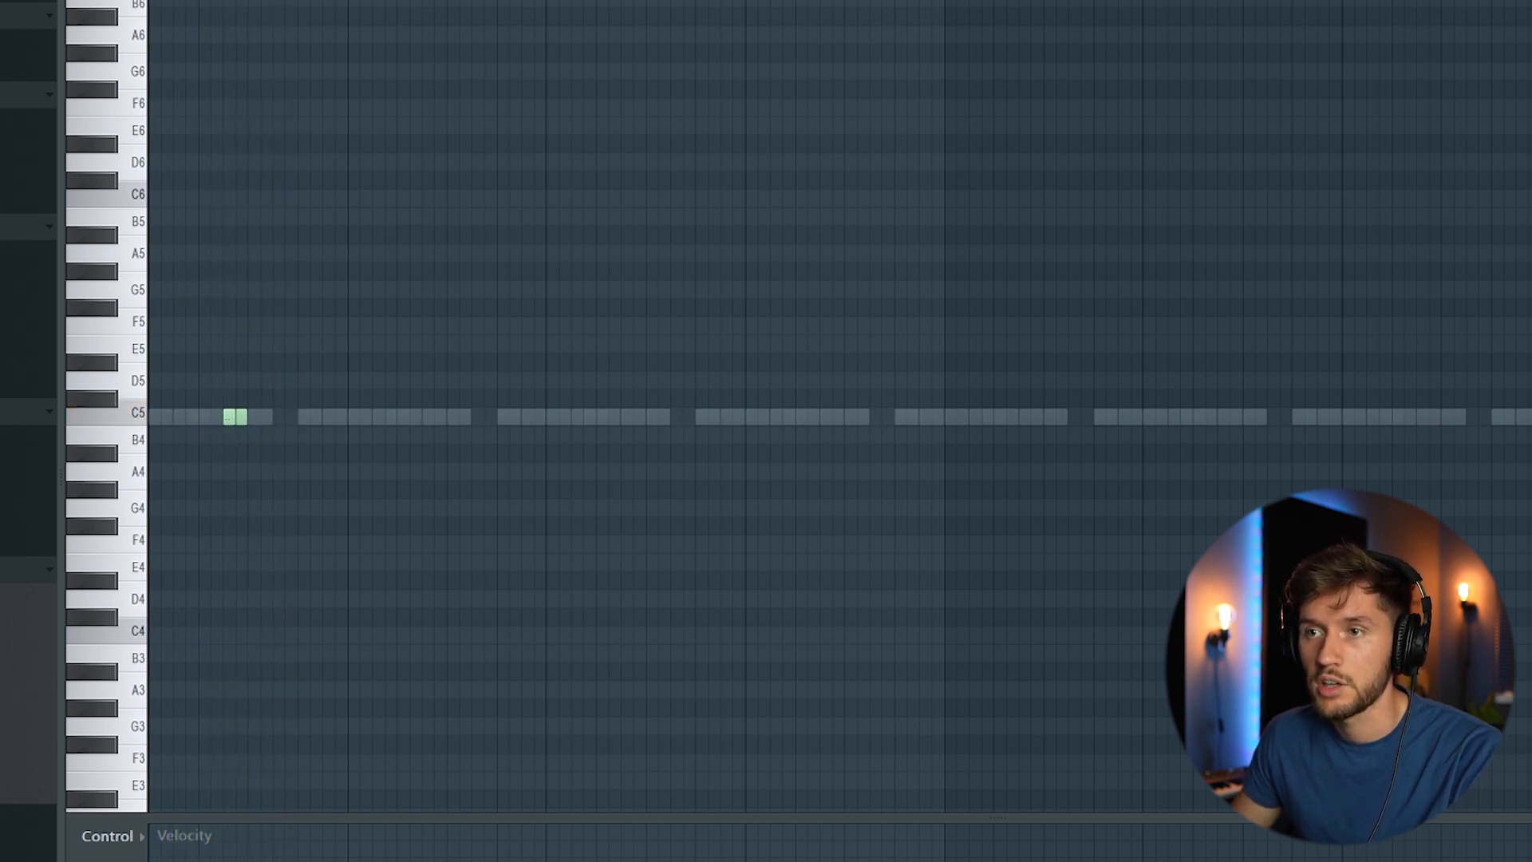
{"action": "key", "text": "space"}
{"action": "key", "text": "ctrl+a"}
{"action": "left_click_drag", "start_coordinate": [231, 416], "coordinate": [243, 416]}
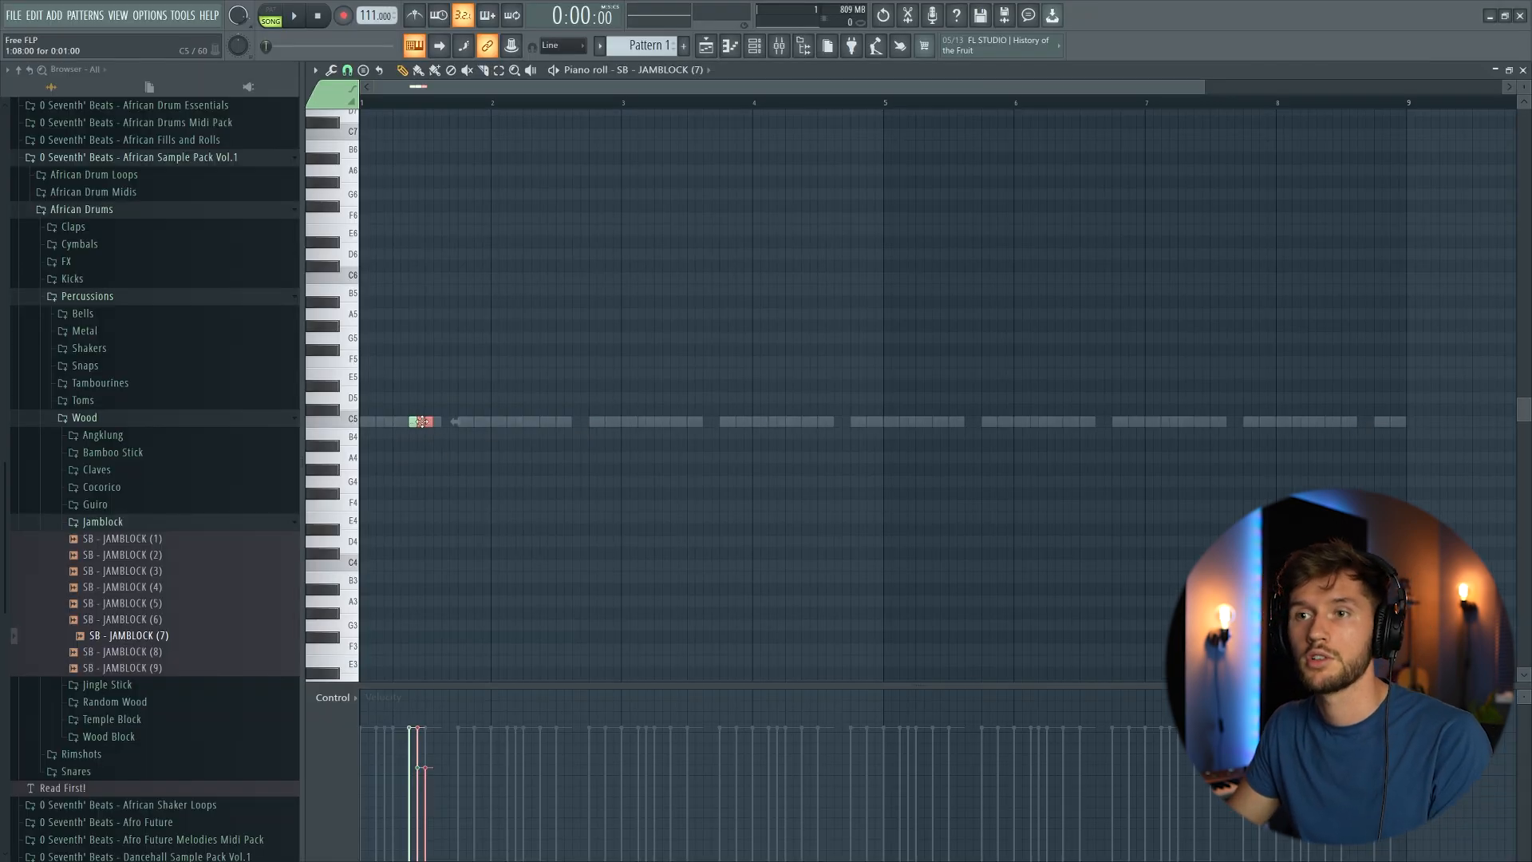
{"action": "left_click_drag", "start_coordinate": [354, 382], "coordinate": [353, 476]}
Repeat the SB - JAMBLOCK (7) note pair every half bar across all eight bars while the beat plays
{"action": "key", "text": "space"}
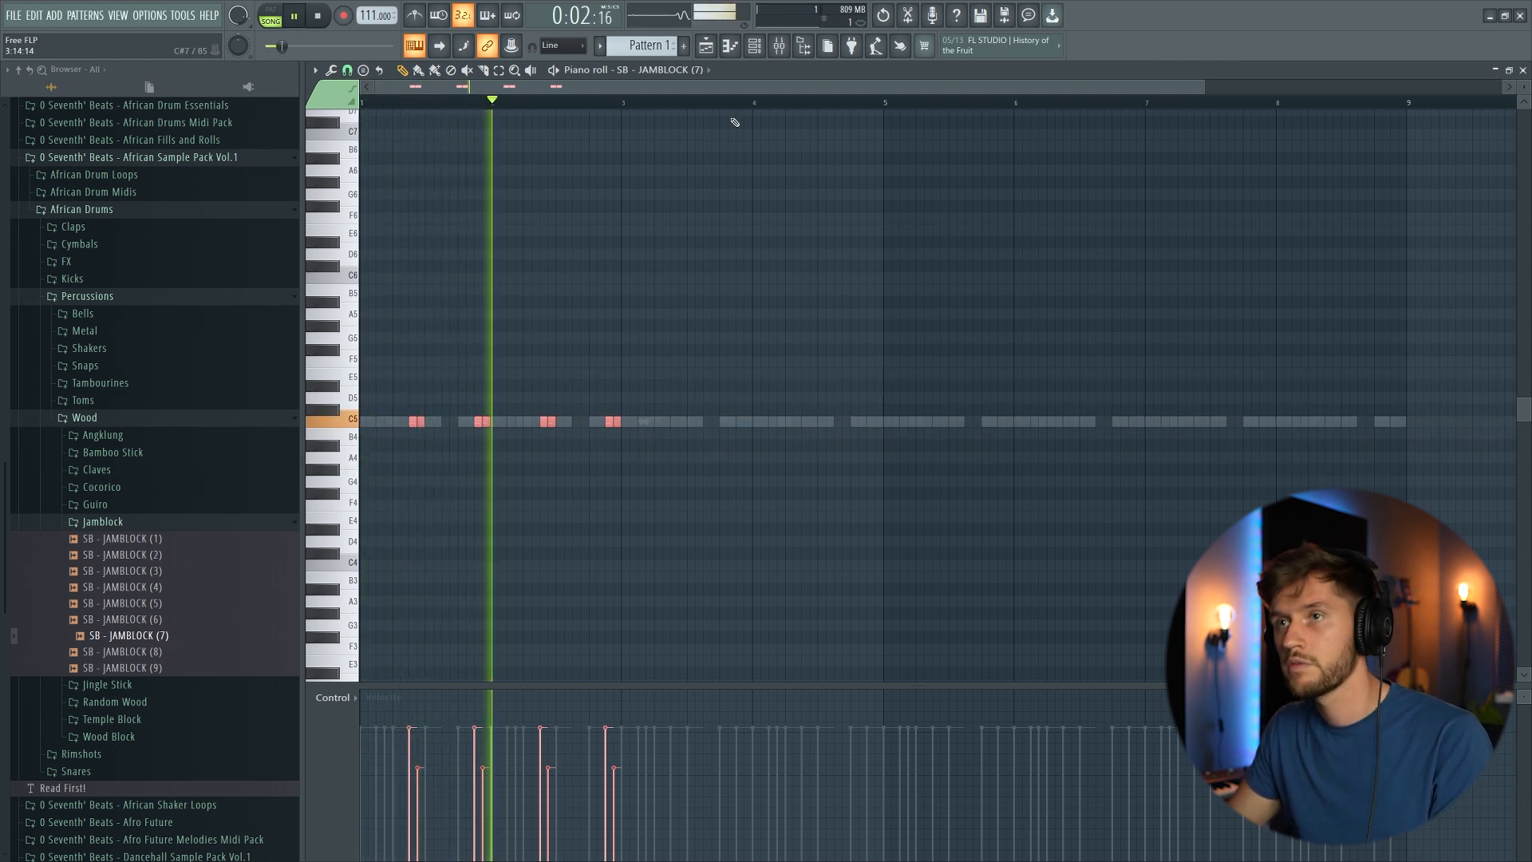
{"action": "key", "text": "ctrl+b"}
{"action": "key", "text": "ctrl+a"}
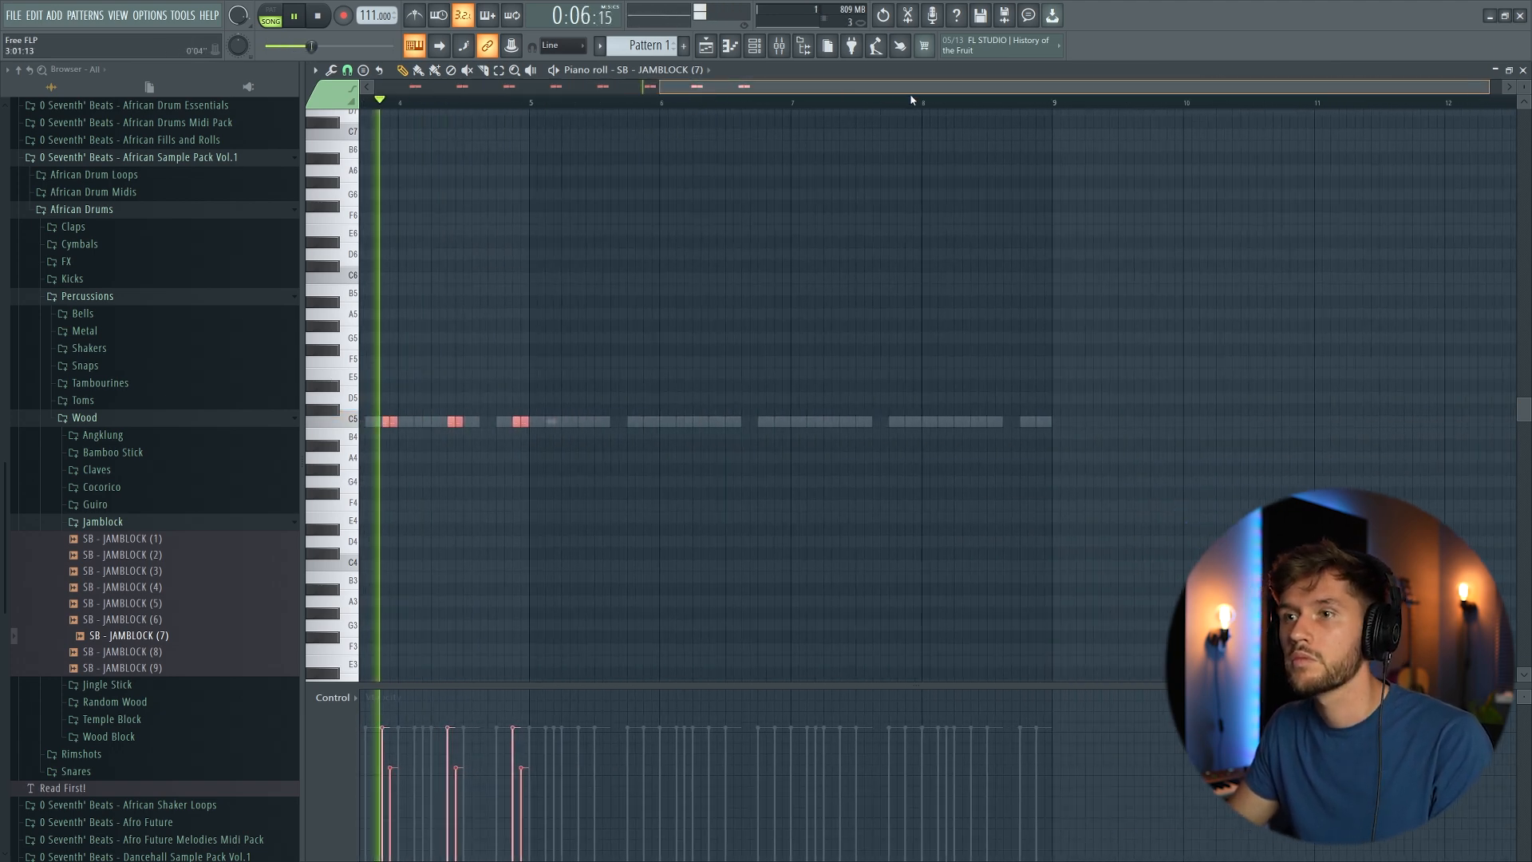
{"action": "key", "text": "ctrl+b"}
Route the SB - JAMBLOCK (7) channel to mixer track Insert 6 and lower its fader to about 65% (-8.5 dB)
{"action": "left_click", "coordinate": [758, 48]}
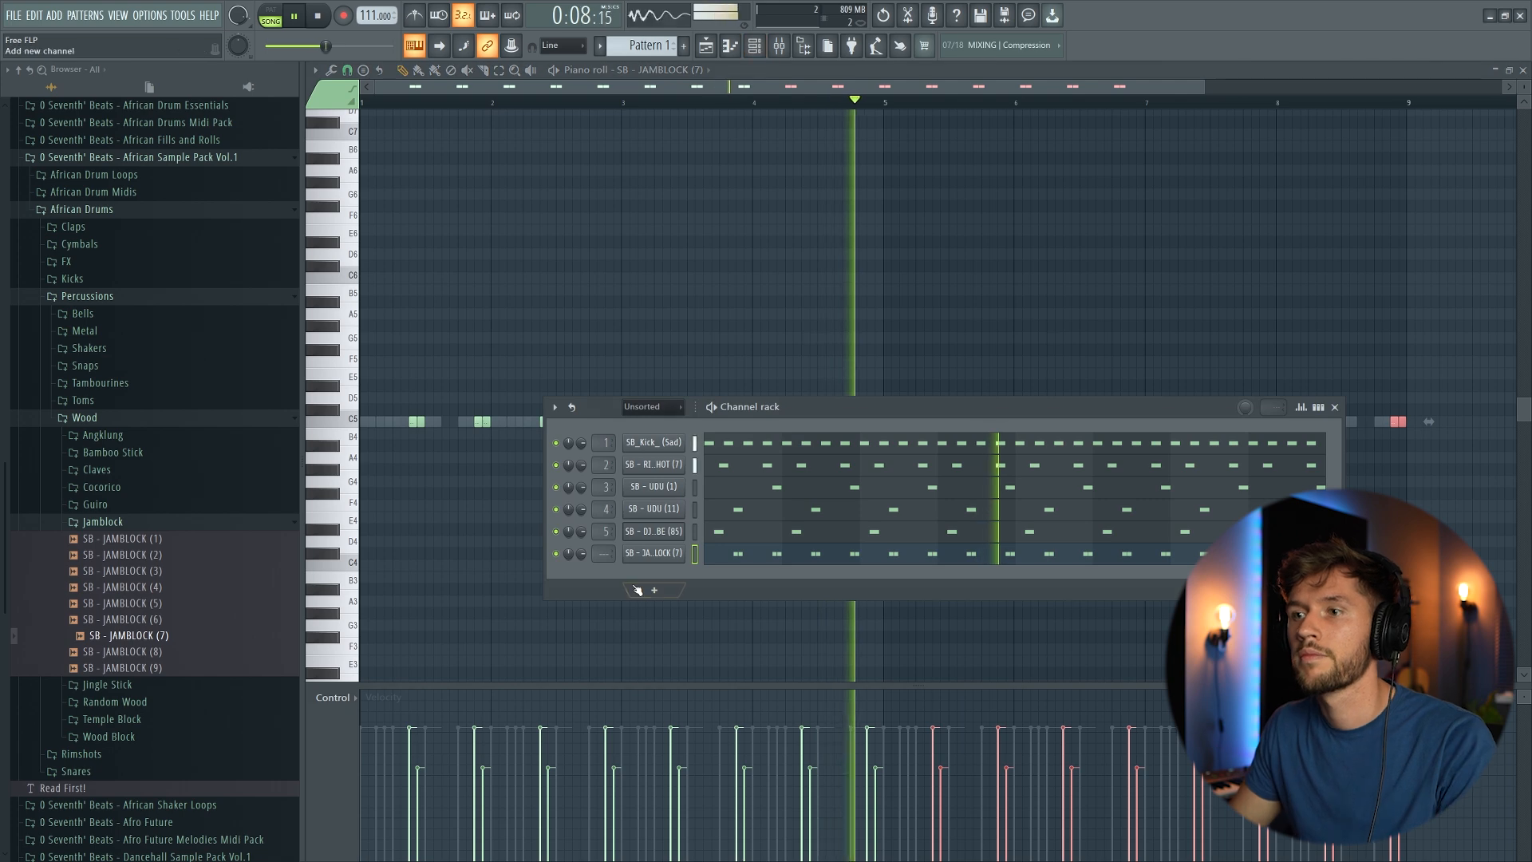
{"action": "left_click", "coordinate": [670, 552]}
{"action": "left_click", "coordinate": [779, 48]}
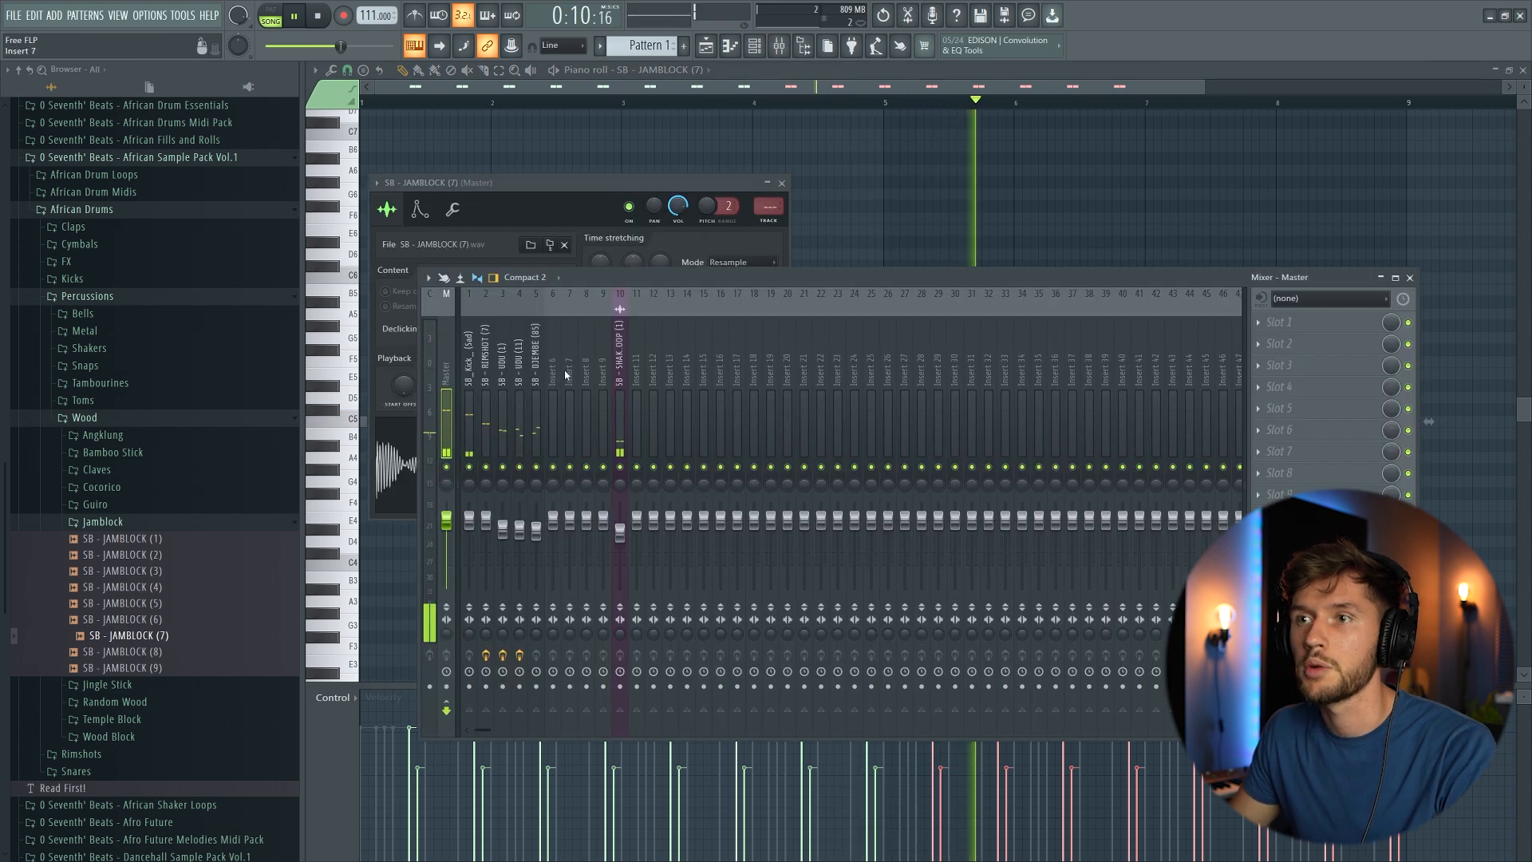
{"action": "right_click", "coordinate": [559, 292]}
{"action": "mouse_move", "coordinate": [638, 433]}
{"action": "left_click", "coordinate": [767, 435]}
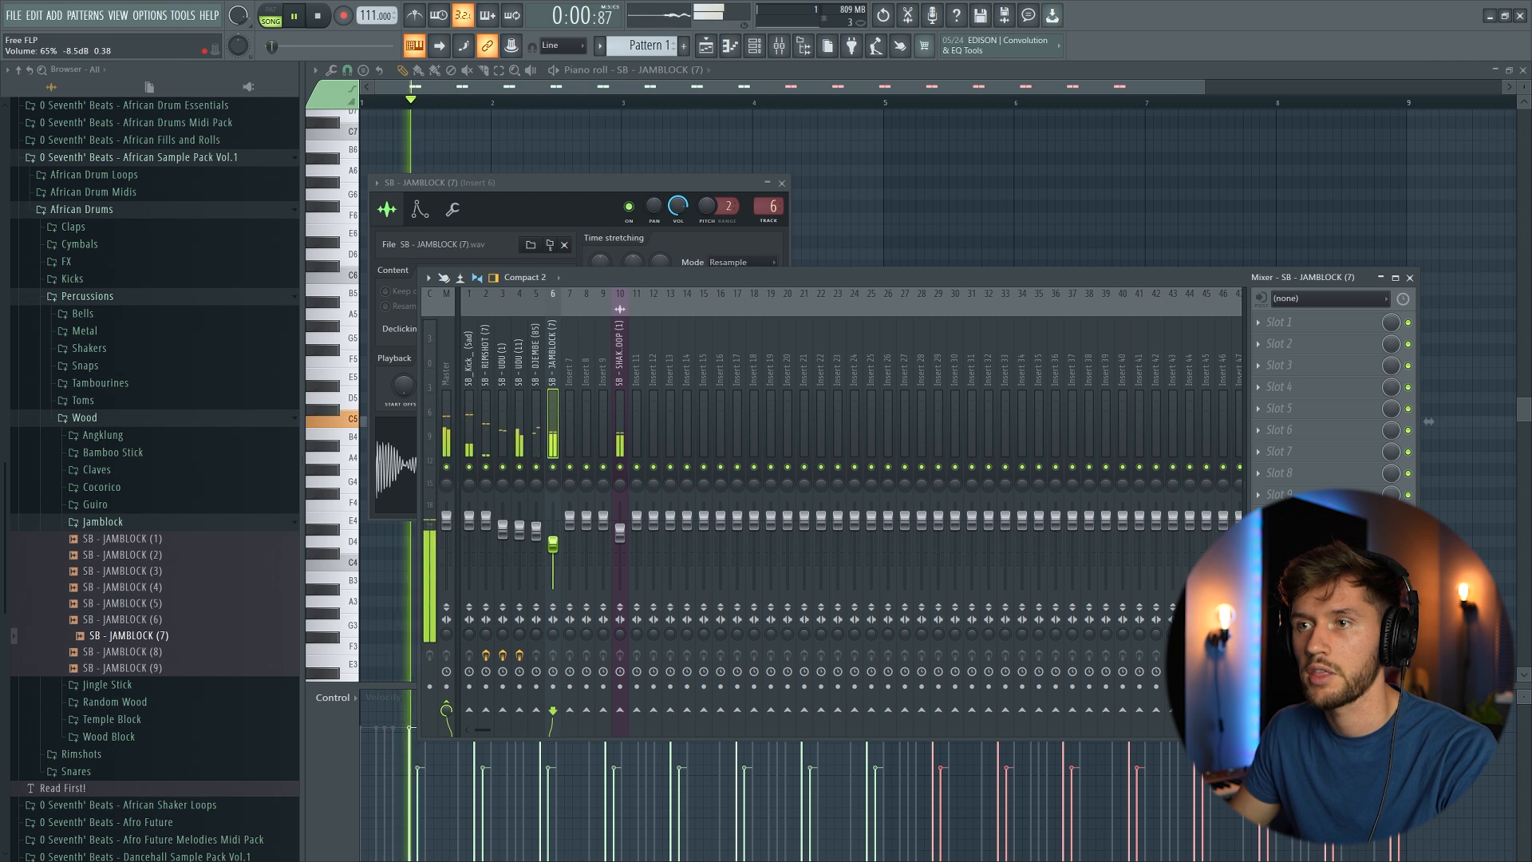
{"action": "left_click", "coordinate": [764, 86]}
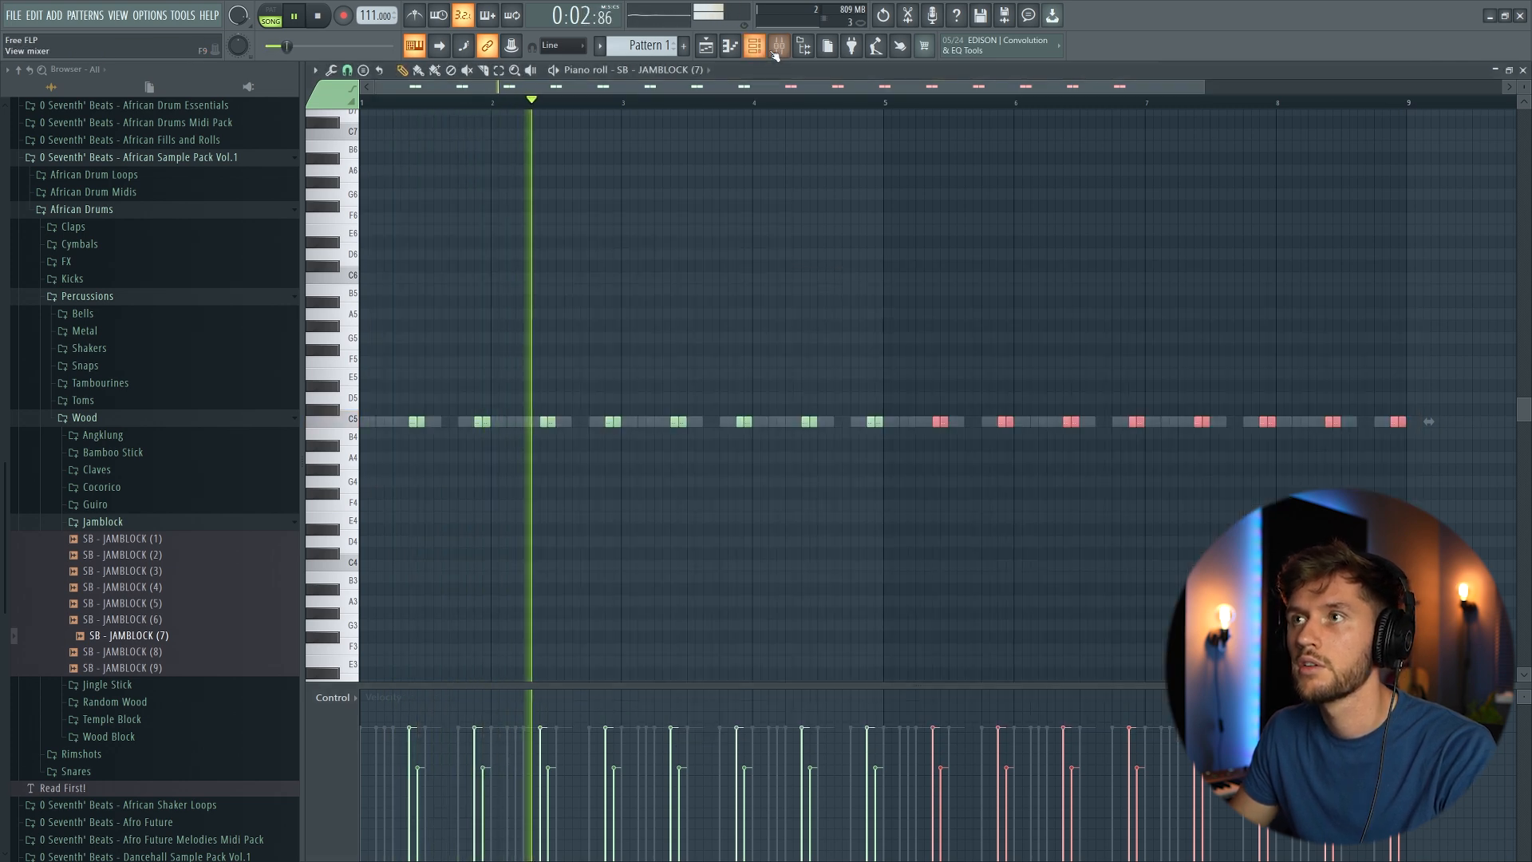
Stop playback and load Fruity Fast Dist in the first effect slot of the kick's mixer track
{"action": "key", "text": "F9"}
{"action": "left_click", "coordinate": [475, 380]}
{"action": "key", "text": "space"}
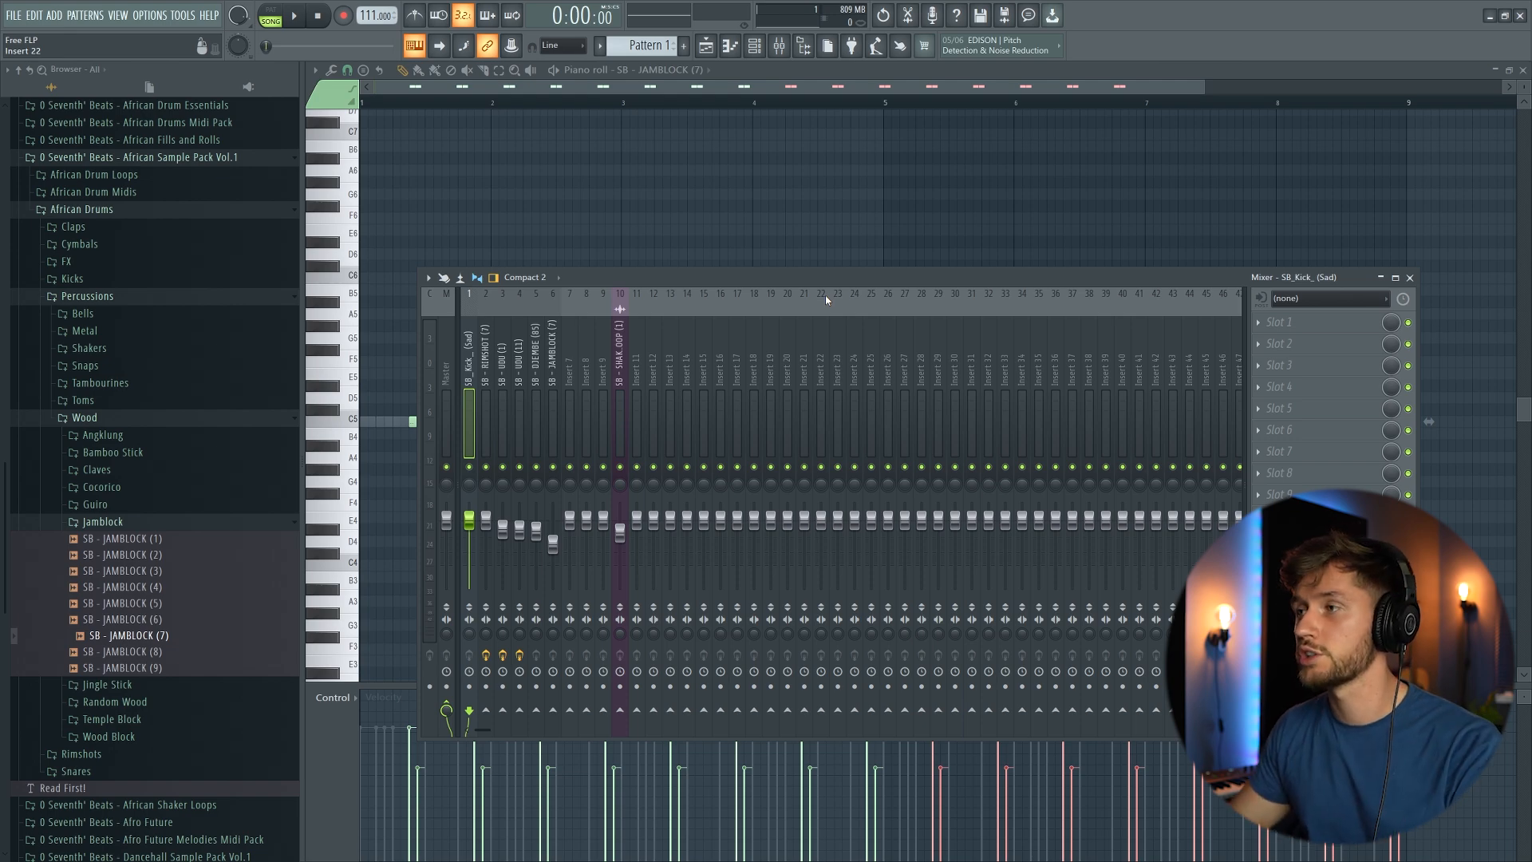
{"action": "left_click", "coordinate": [1272, 324]}
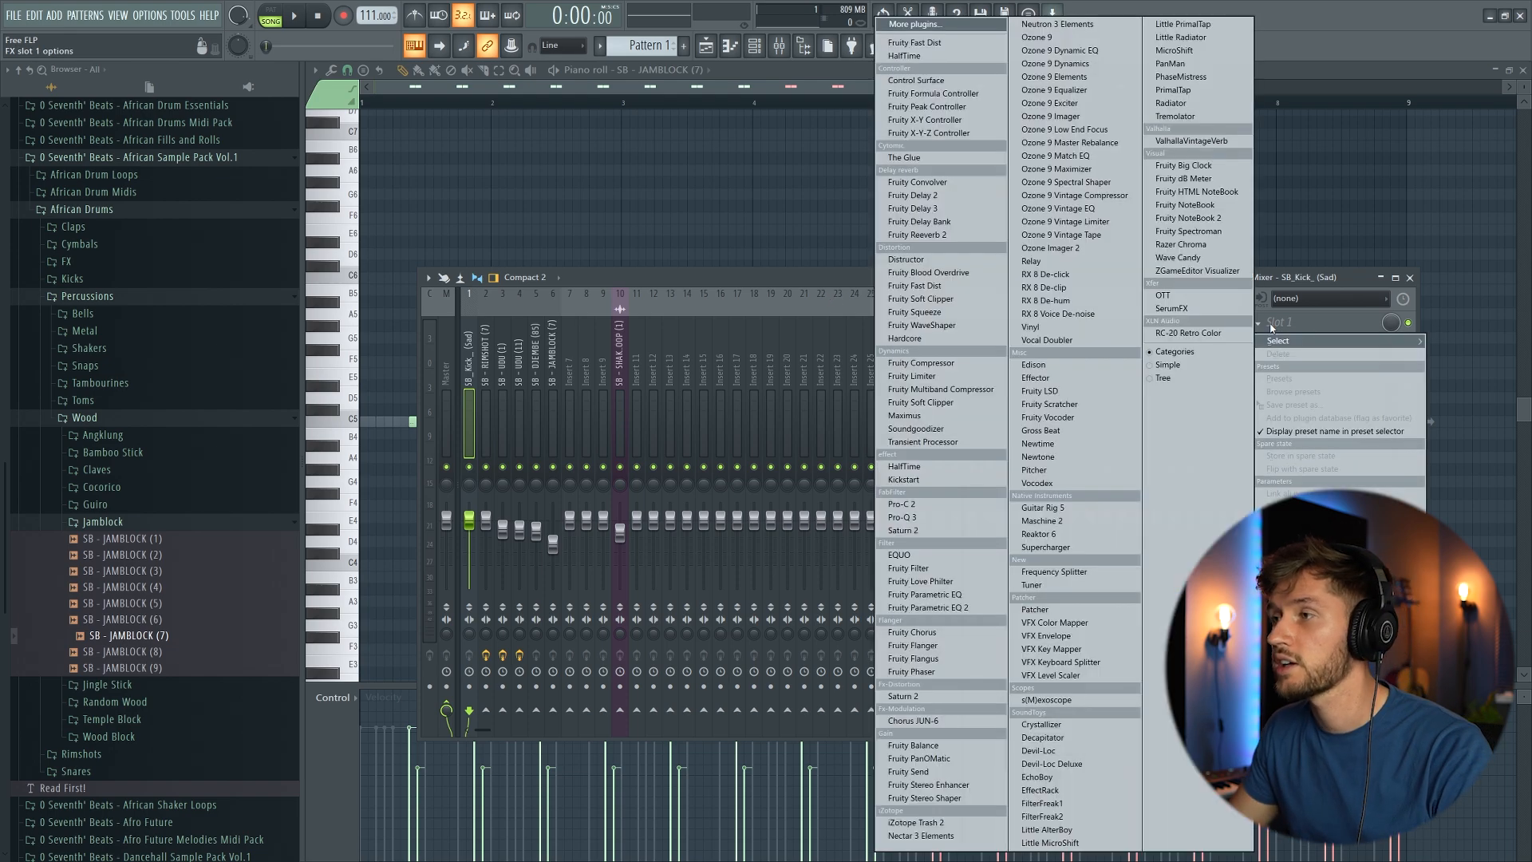
{"action": "left_click", "coordinate": [941, 289]}
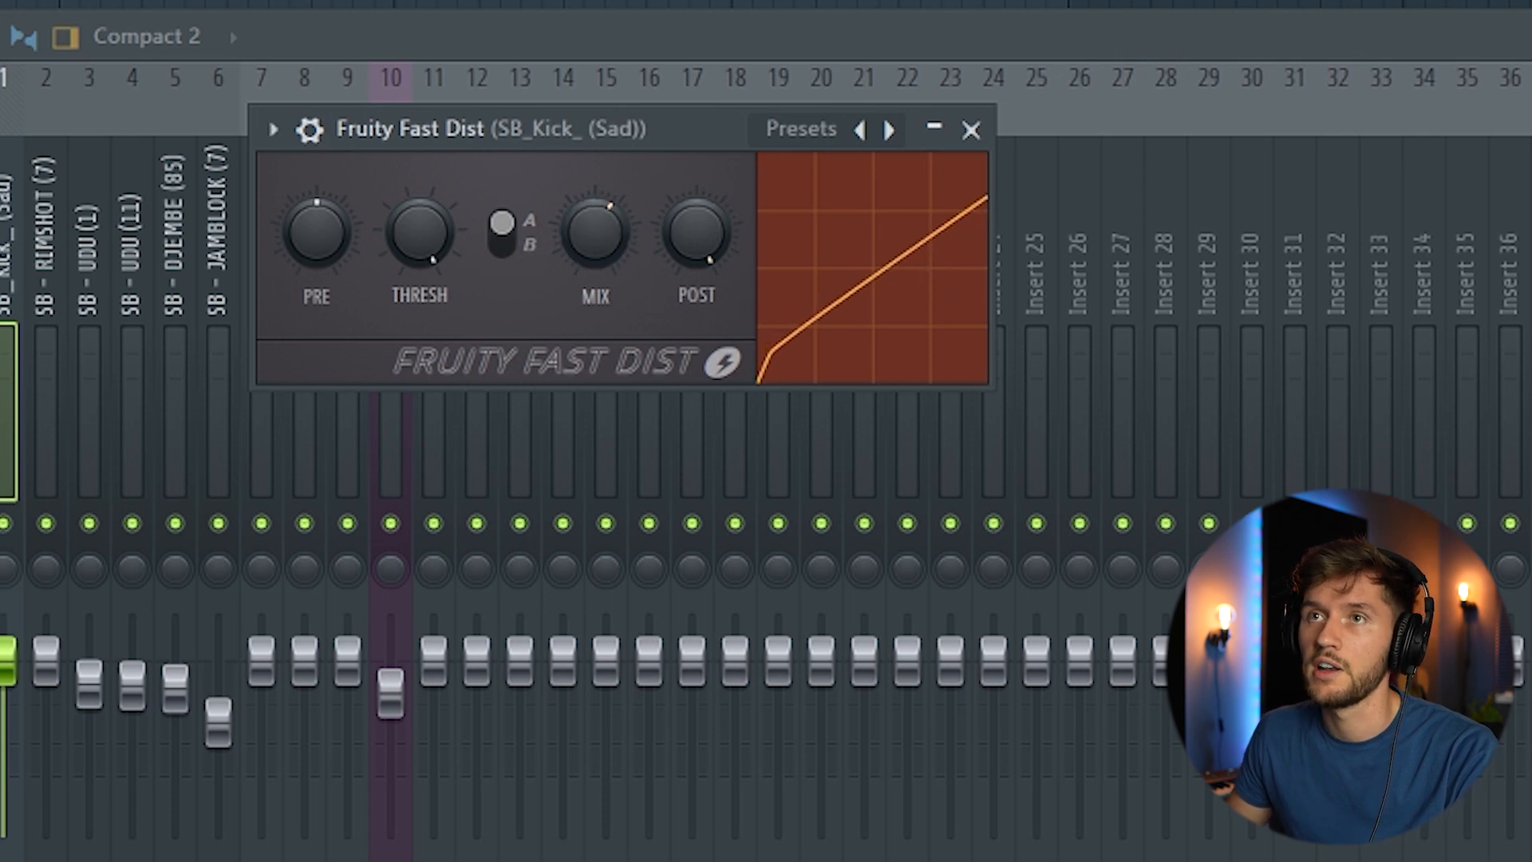
Lower the threshold and raise the mix of the kick's Fruity Fast Dist while listening, then close the effect
{"action": "left_click_drag", "start_coordinate": [605, 239], "coordinate": [605, 272]}
{"action": "left_click", "coordinate": [502, 235]}
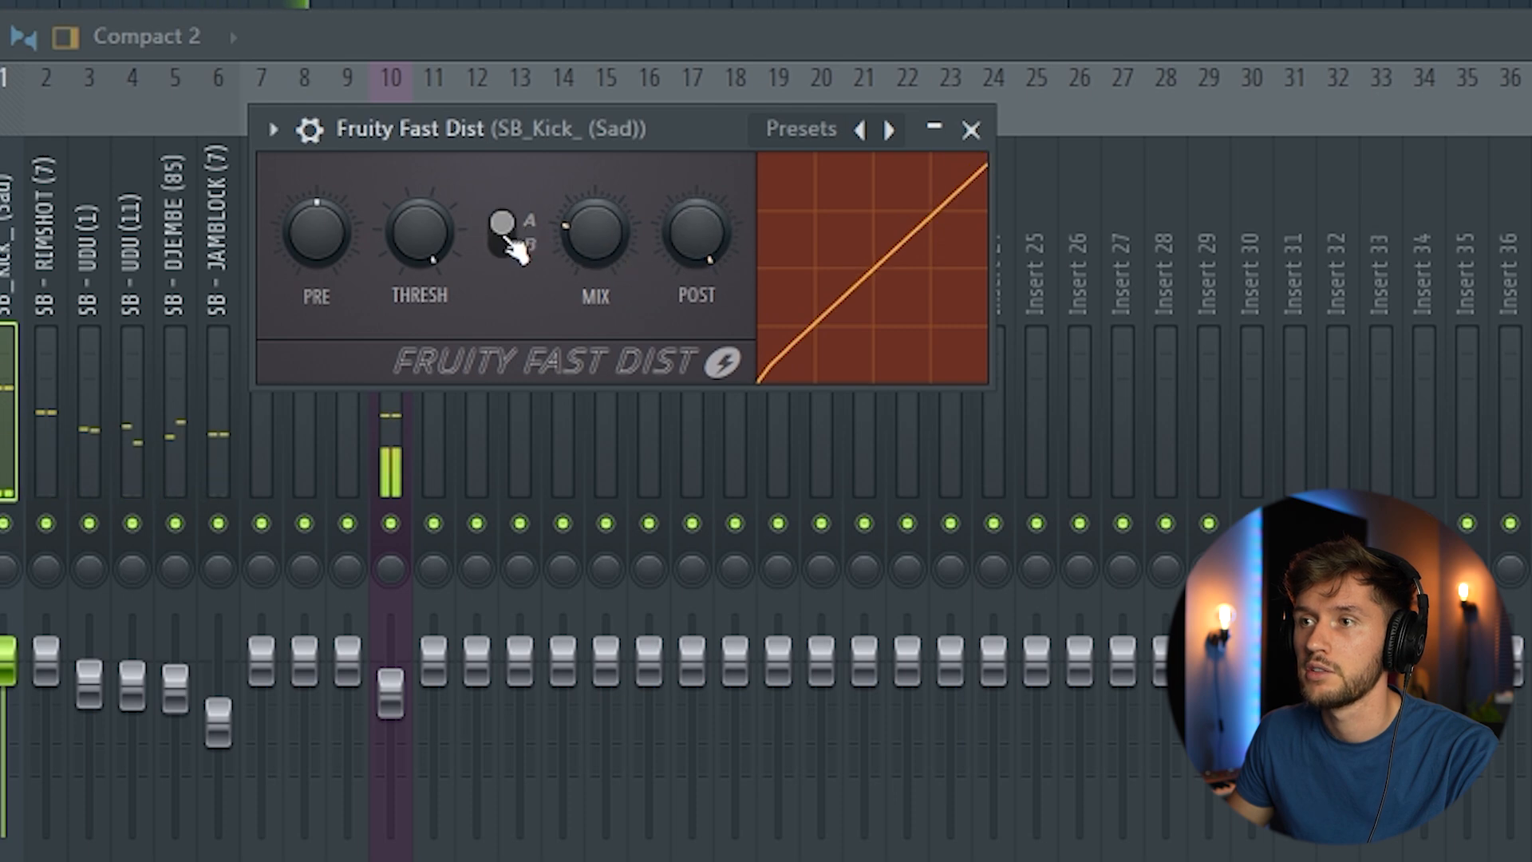
{"action": "left_click_drag", "start_coordinate": [696, 233], "coordinate": [696, 247]}
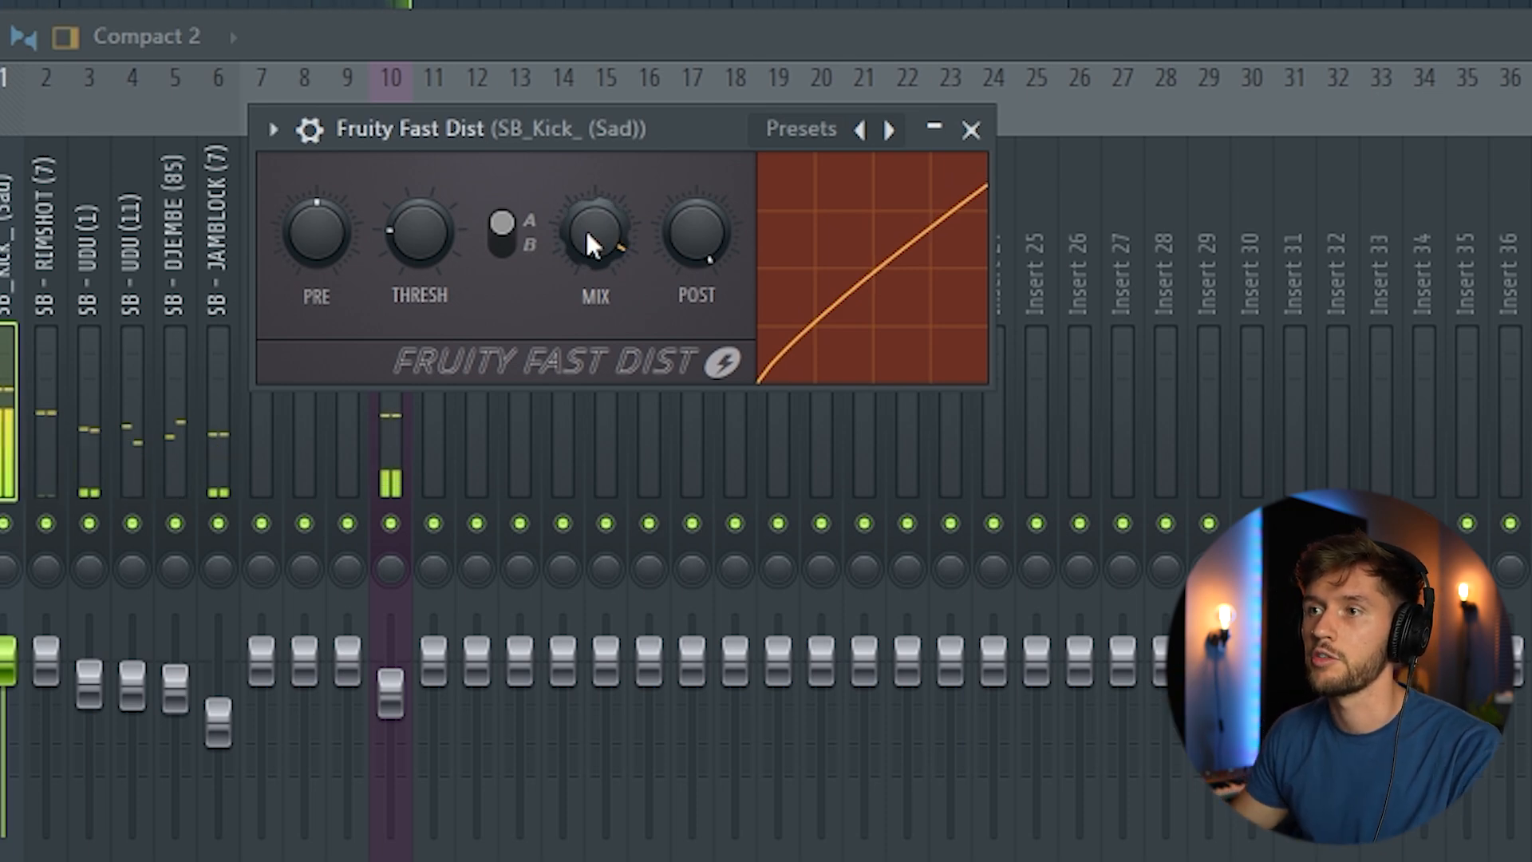
{"action": "left_click_drag", "start_coordinate": [586, 228], "coordinate": [586, 209]}
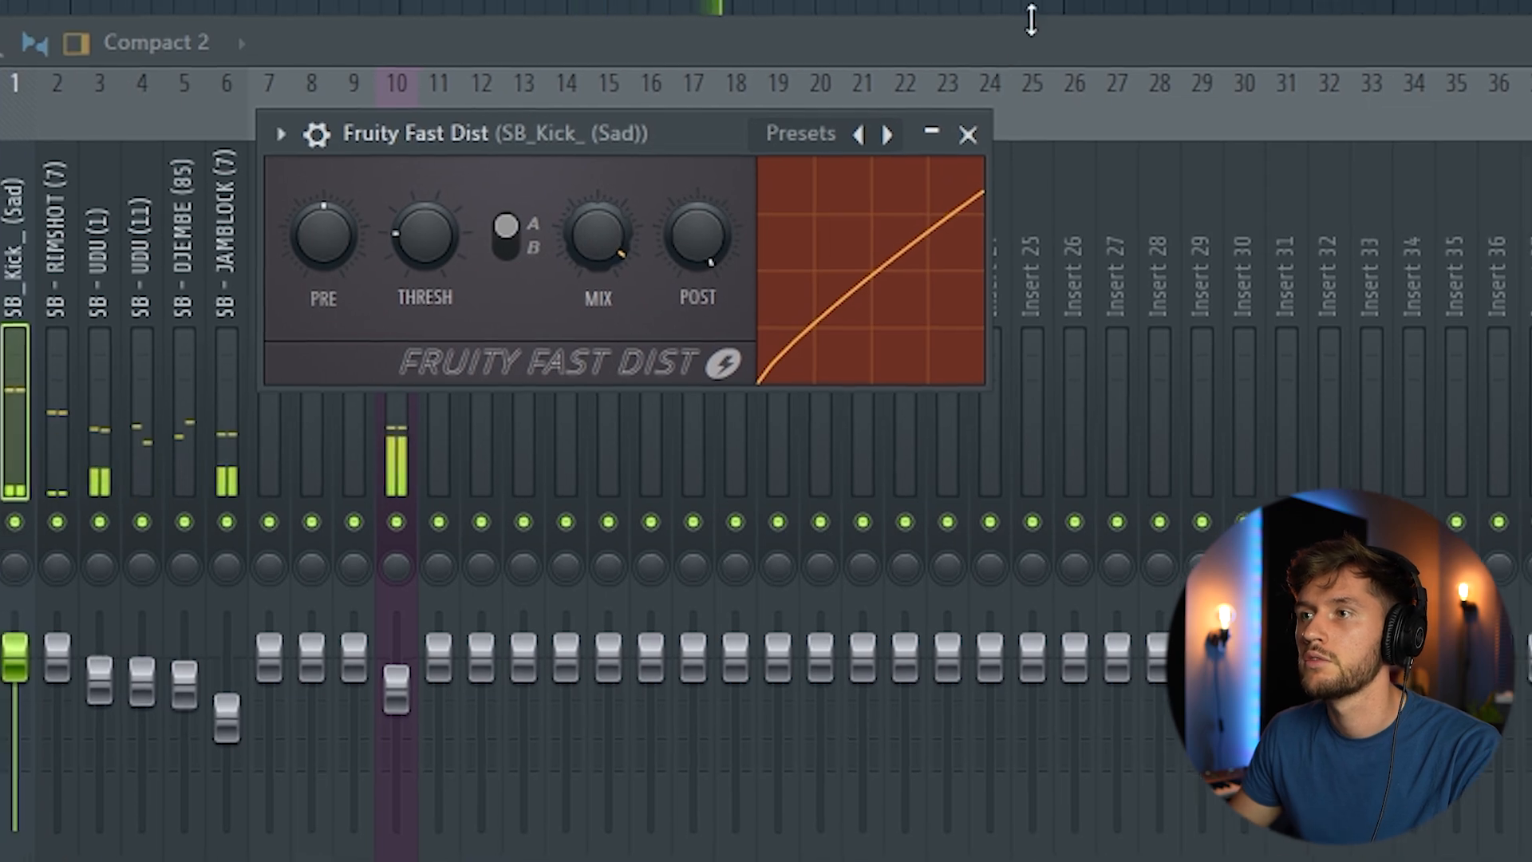
{"action": "left_click", "coordinate": [971, 129]}
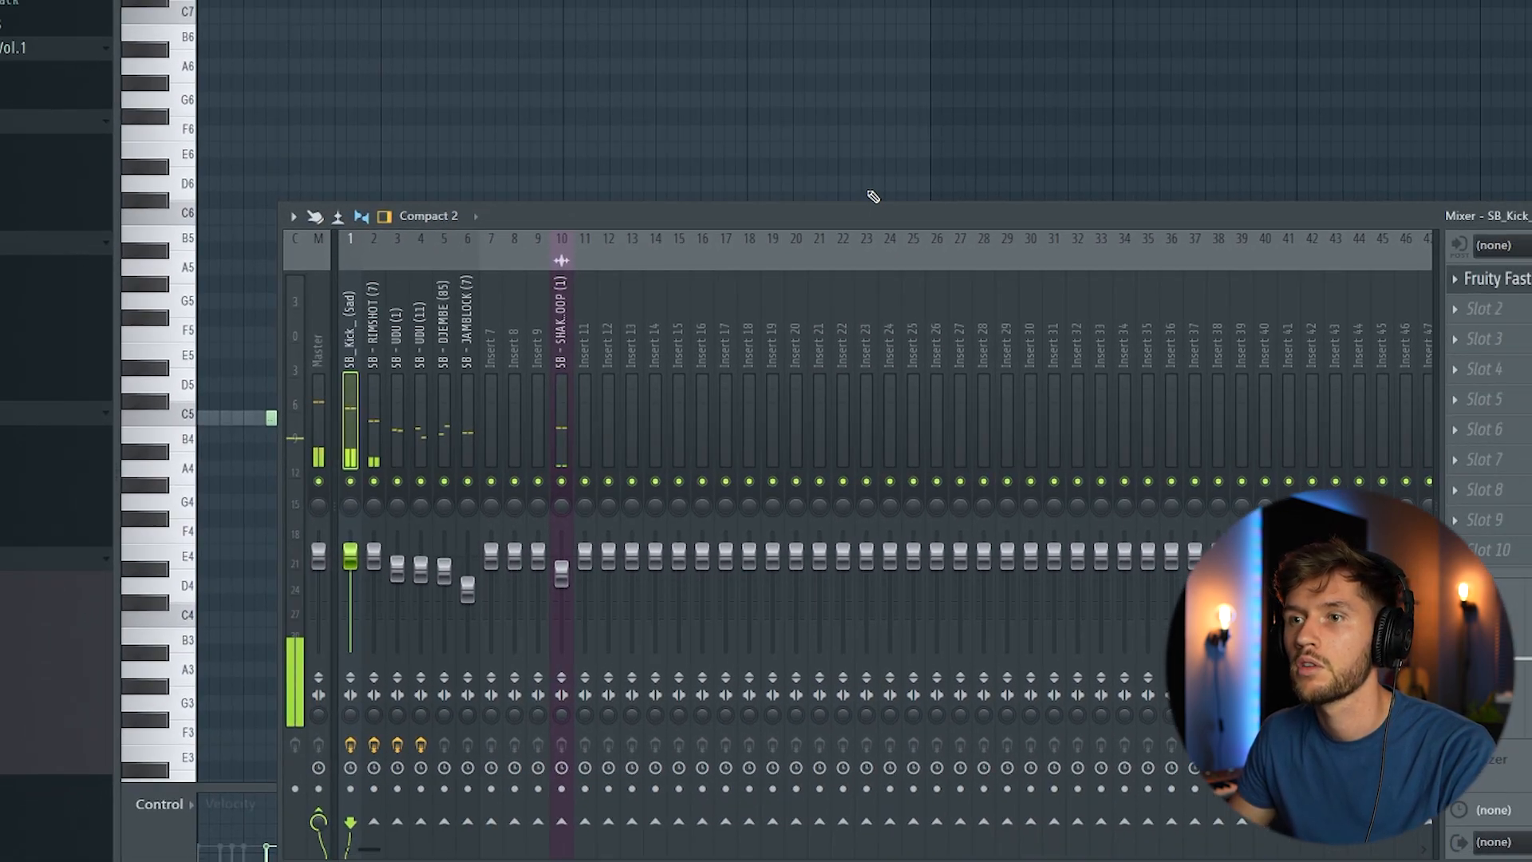
Open the kick channel's piano roll and replace the last kick of bar 4 with a fill of four consecutive short C5 notes
{"action": "key", "text": "F9"}
{"action": "key", "text": "F6"}
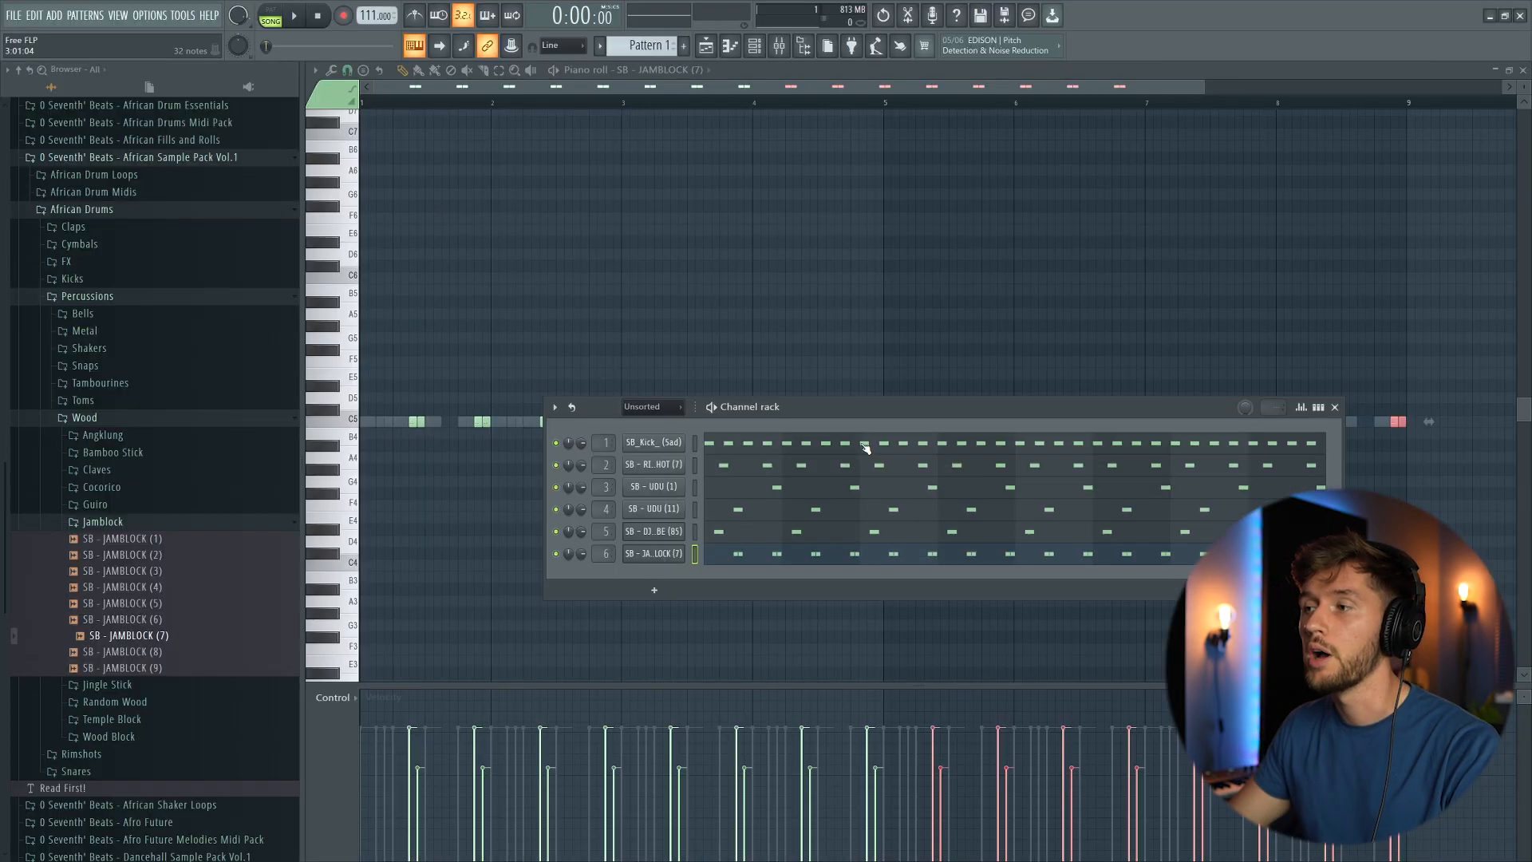
{"action": "left_click", "coordinate": [866, 448]}
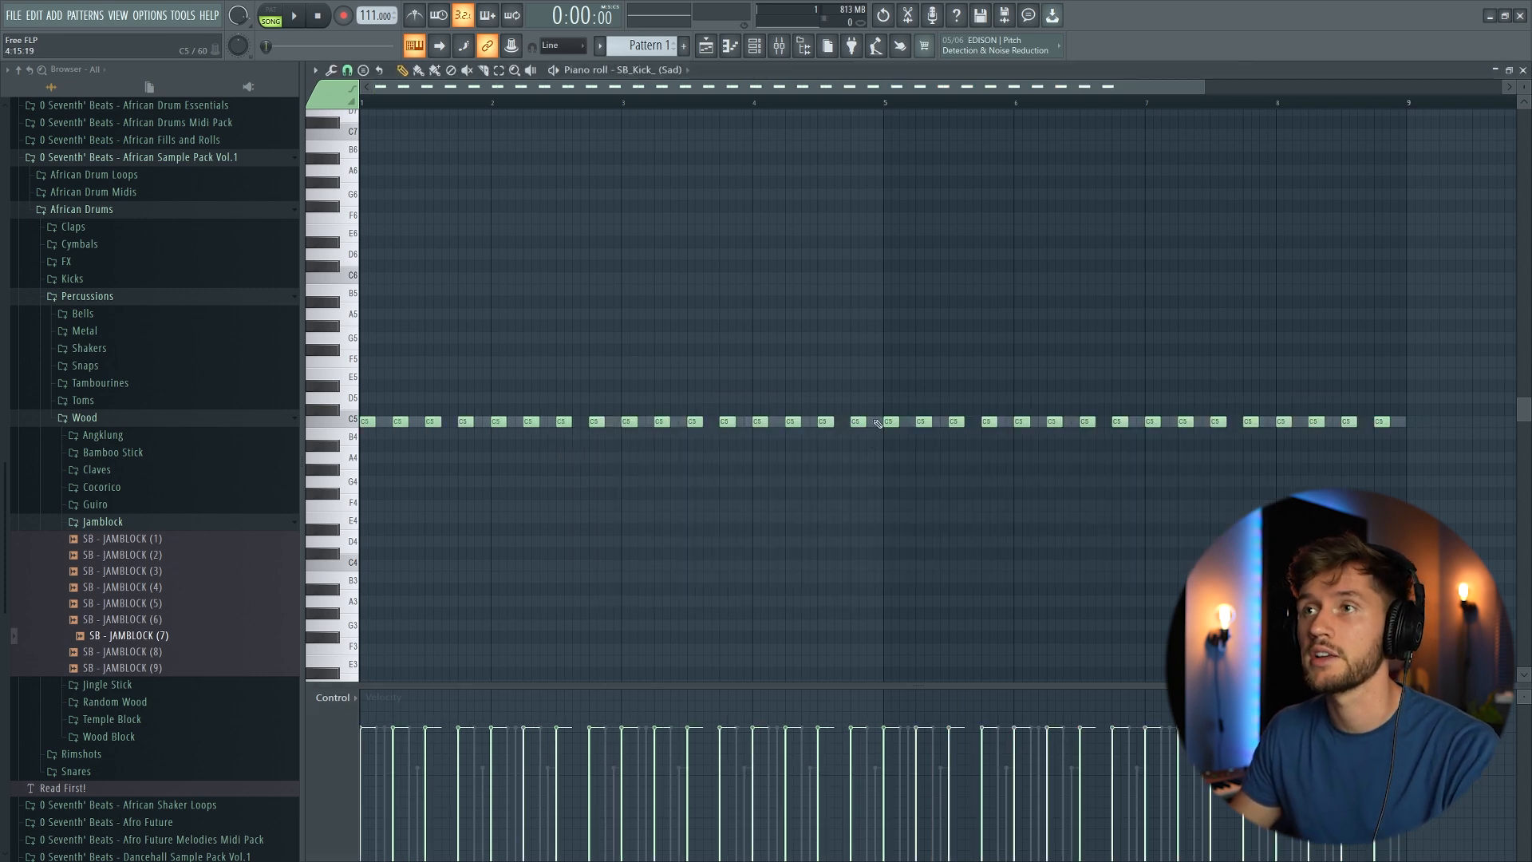
{"action": "scroll", "coordinate": [821, 410], "scroll_direction": "down", "scroll_amount": 2}
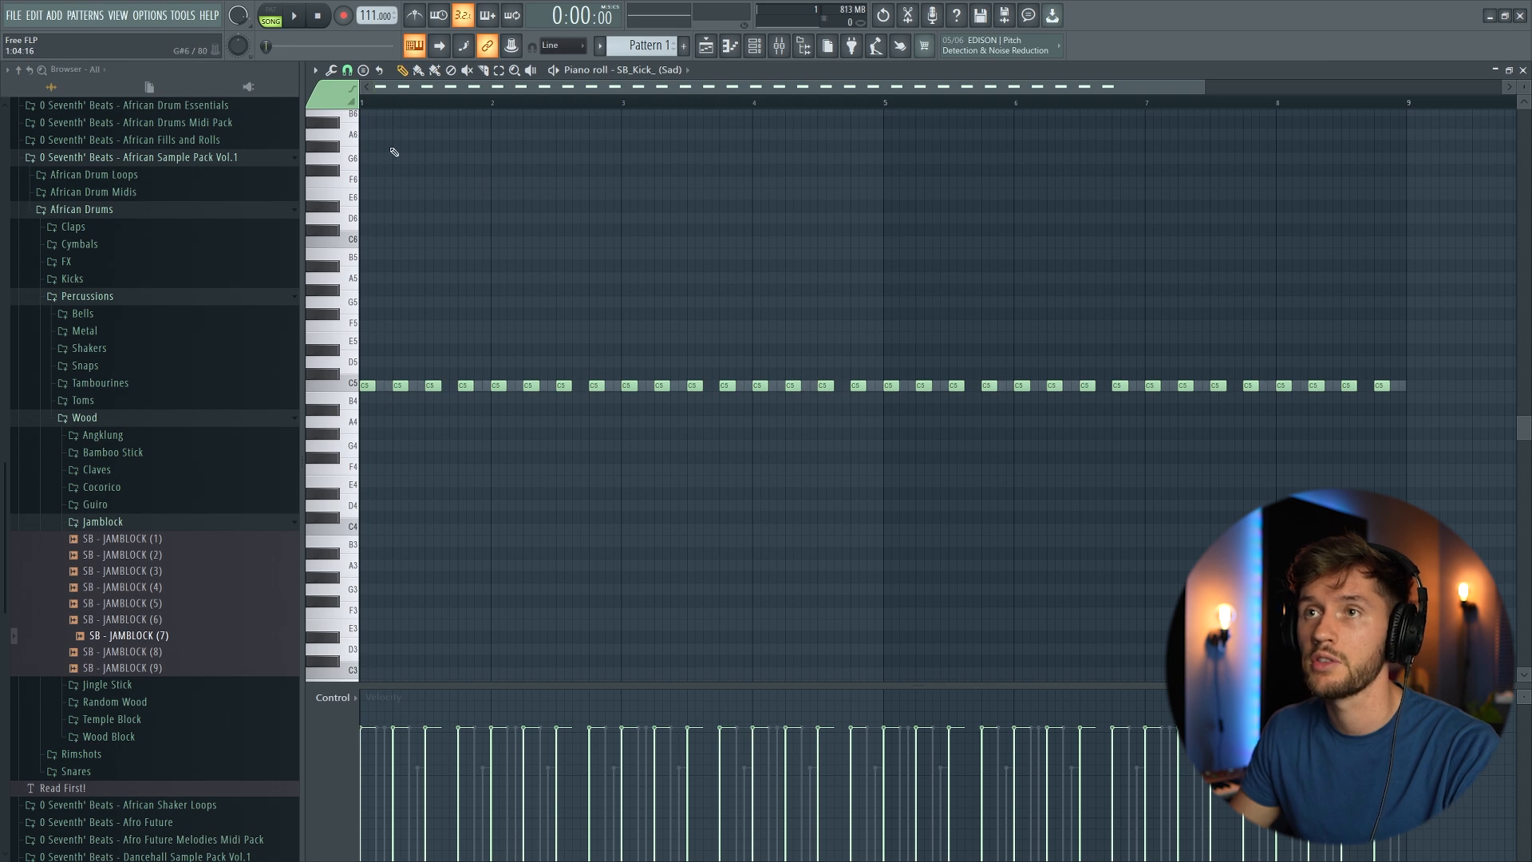
{"action": "left_click_drag", "start_coordinate": [754, 102], "coordinate": [884, 108]}
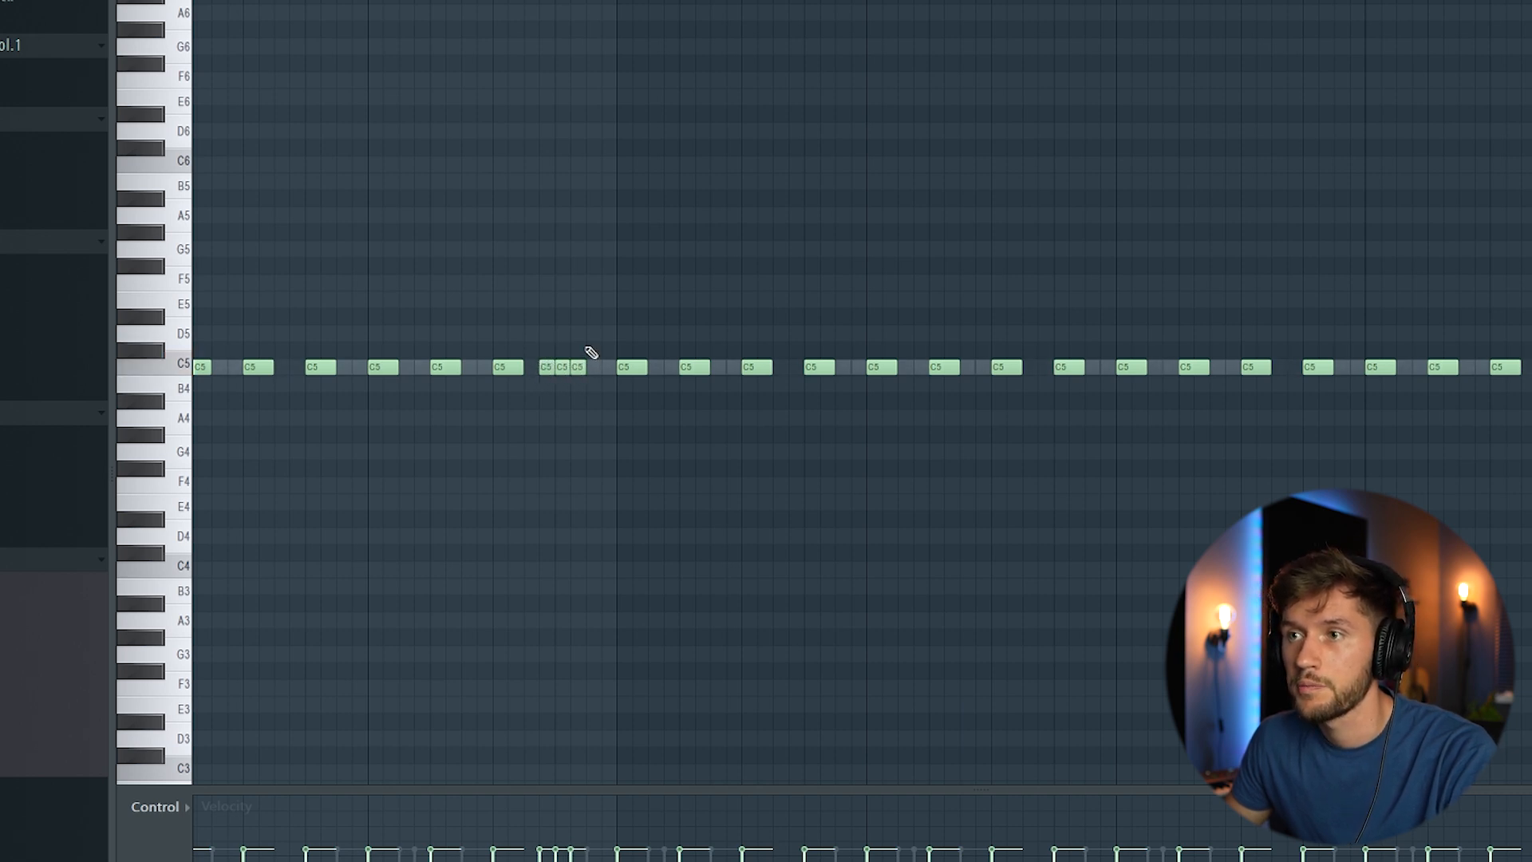
{"action": "left_click_drag", "start_coordinate": [597, 365], "coordinate": [616, 366]}
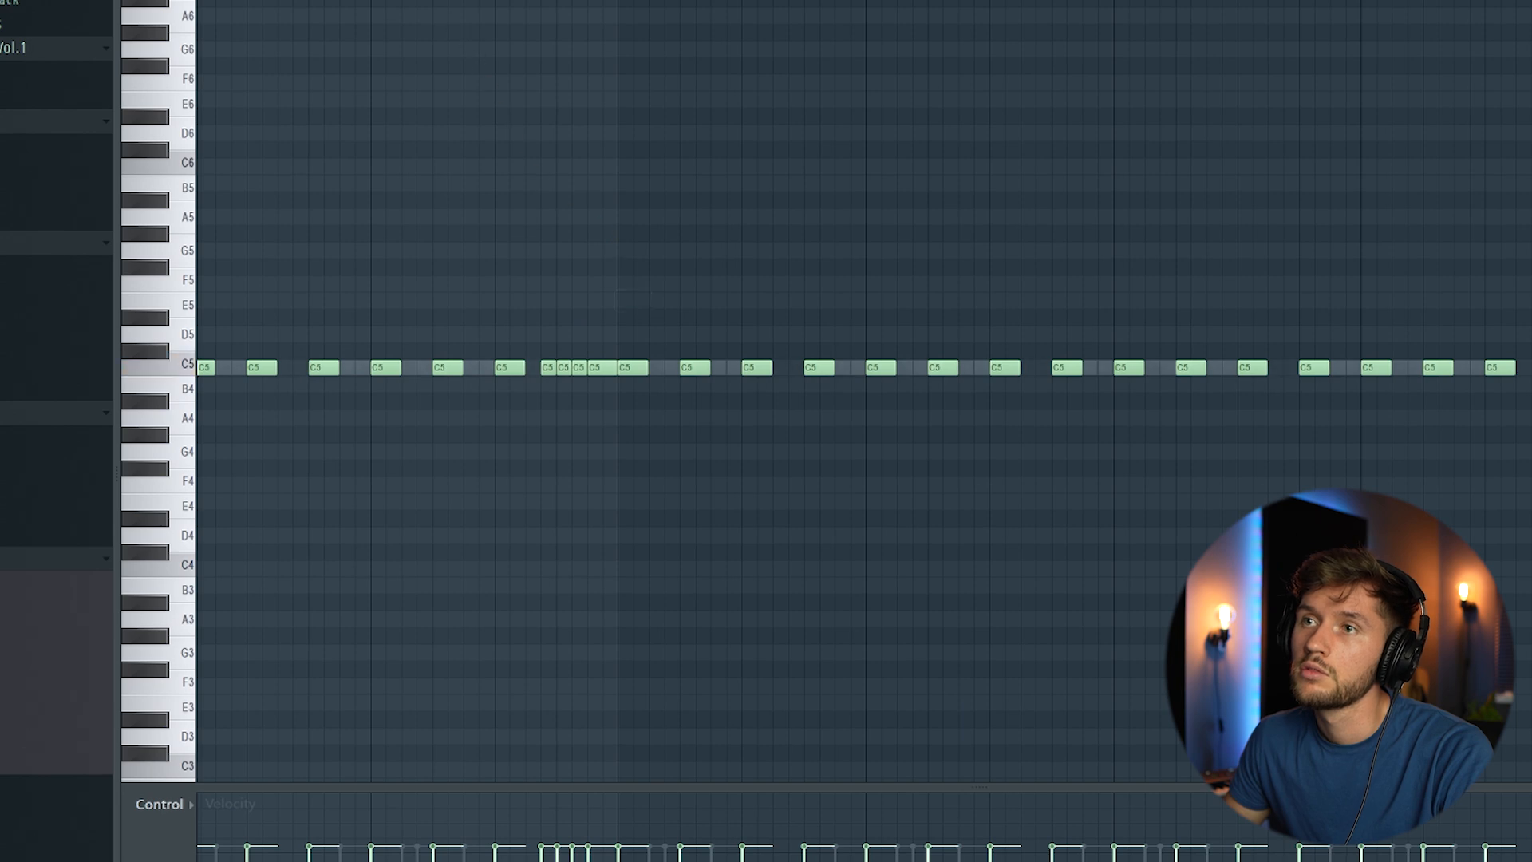
Play the kick fill at the end of bar 4 and lower the velocities of its second and fourth notes
{"action": "key", "text": "space"}
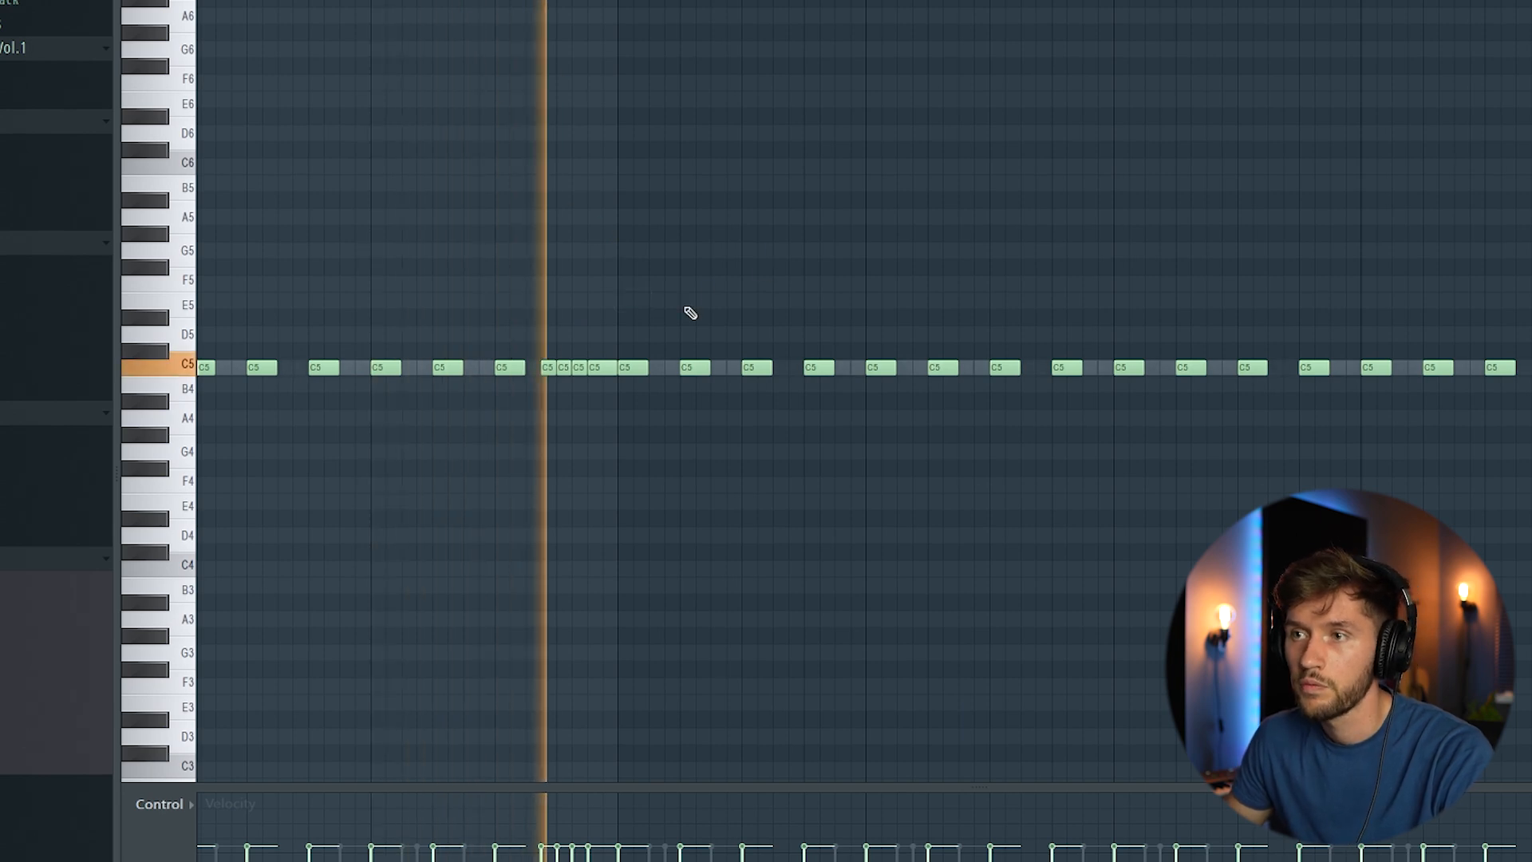
{"action": "key", "text": "space"}
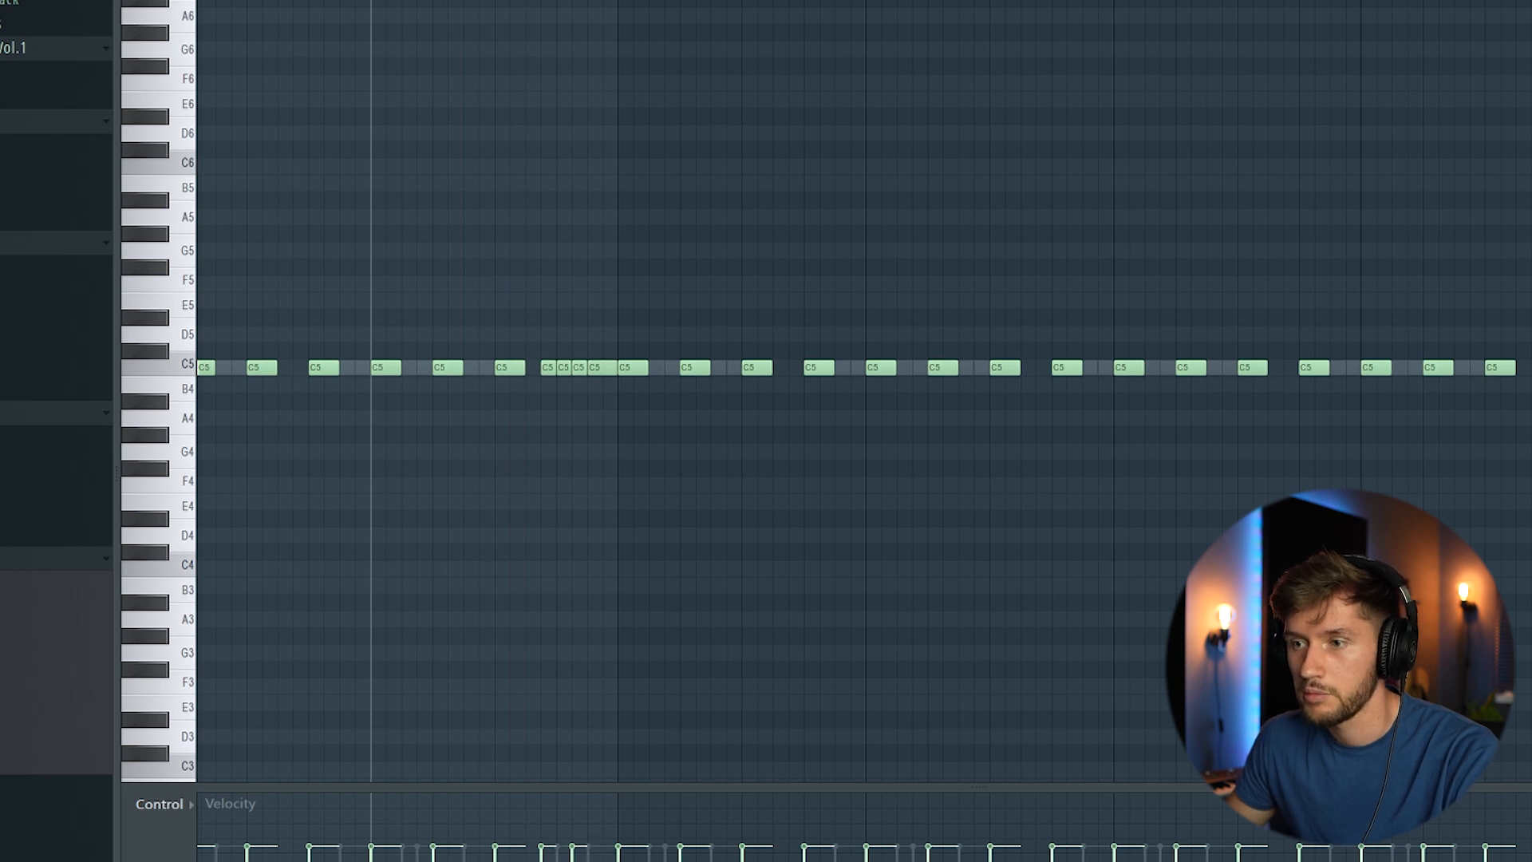
{"action": "key", "text": "space"}
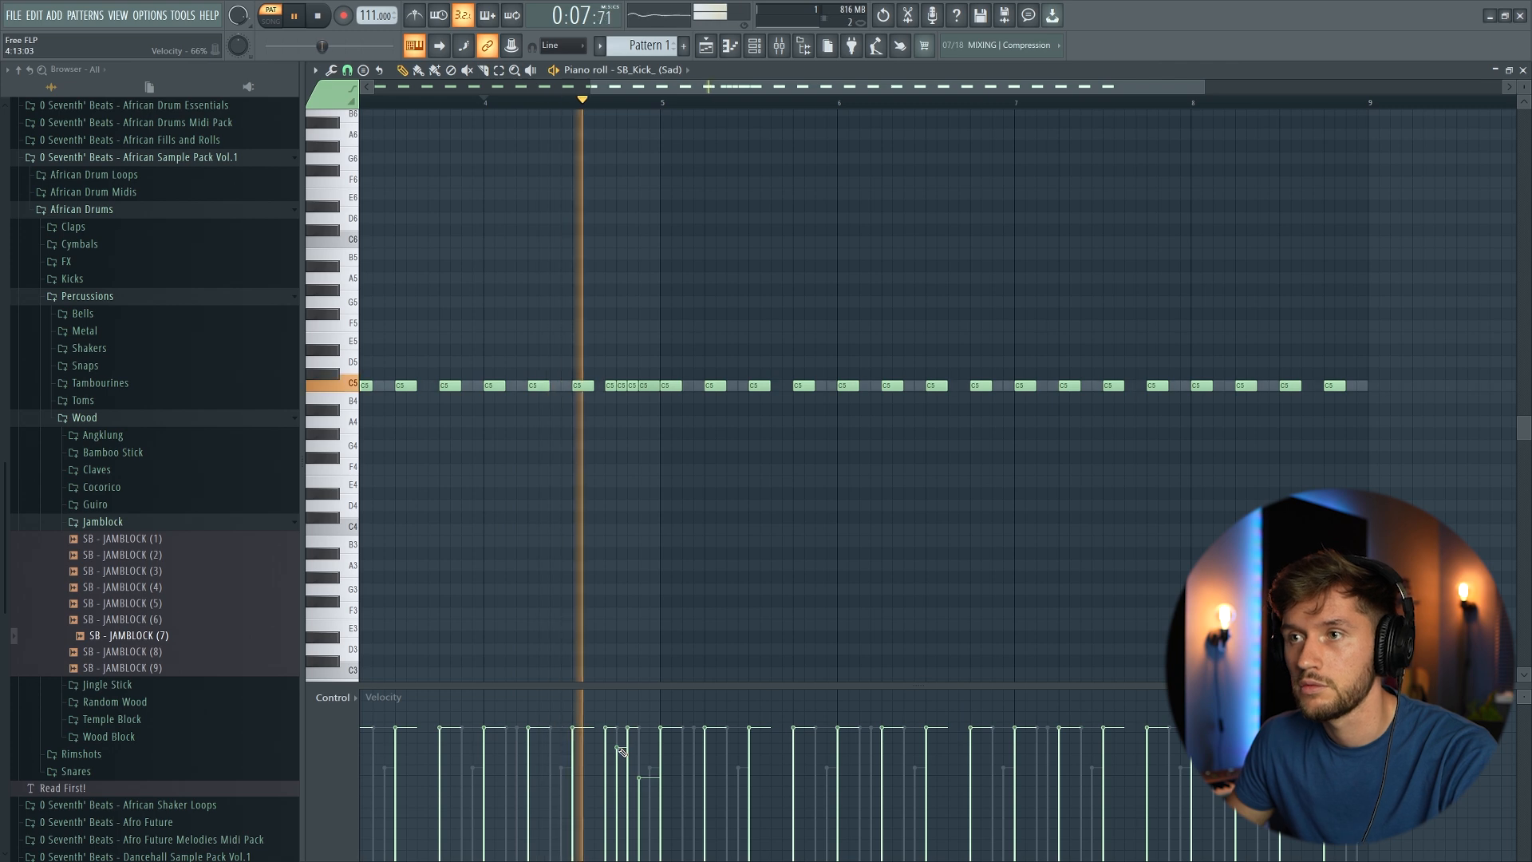
{"action": "key", "text": "space"}
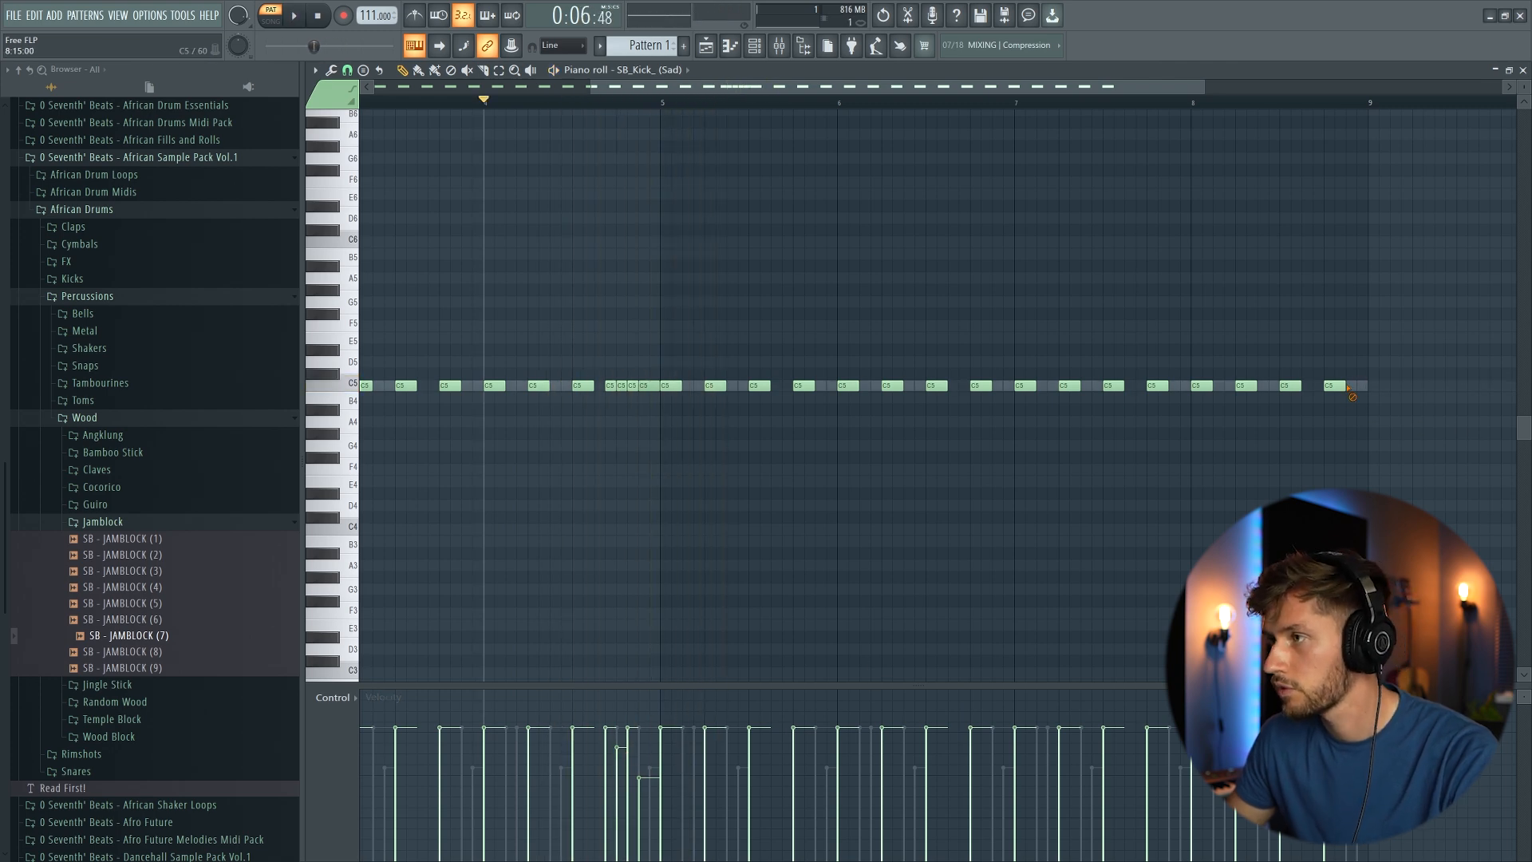
Paste the kick fill at the end of bar 8, switch to song mode and play the arrangement in the playlist
{"action": "key", "text": "ctrl+v"}
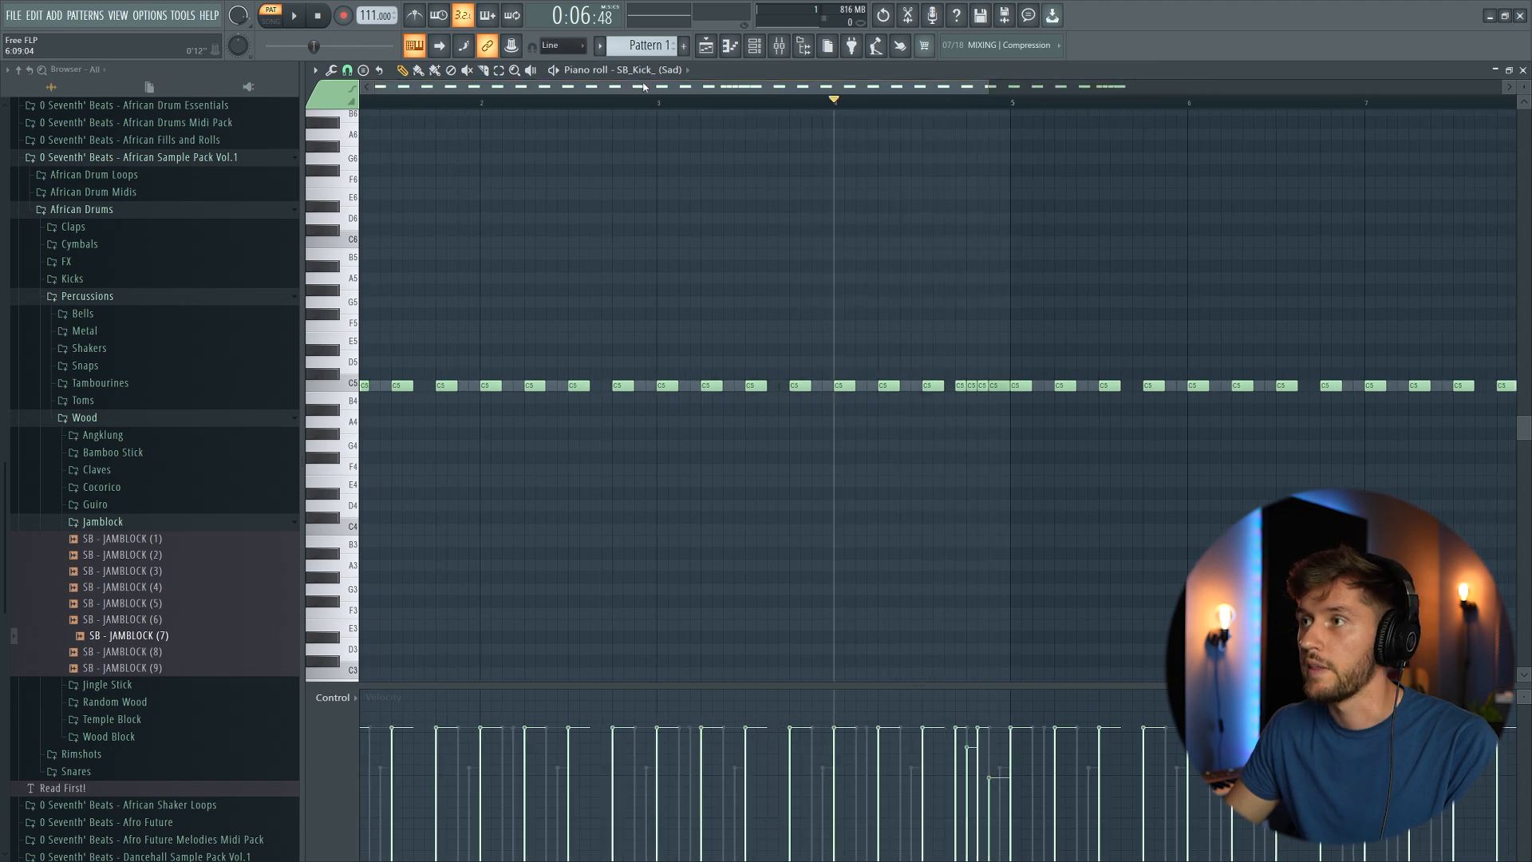
{"action": "scroll", "coordinate": [1106, 121], "scroll_direction": "left", "scroll_amount": 2}
{"action": "scroll", "coordinate": [1016, 95], "scroll_direction": "down", "scroll_amount": 2}
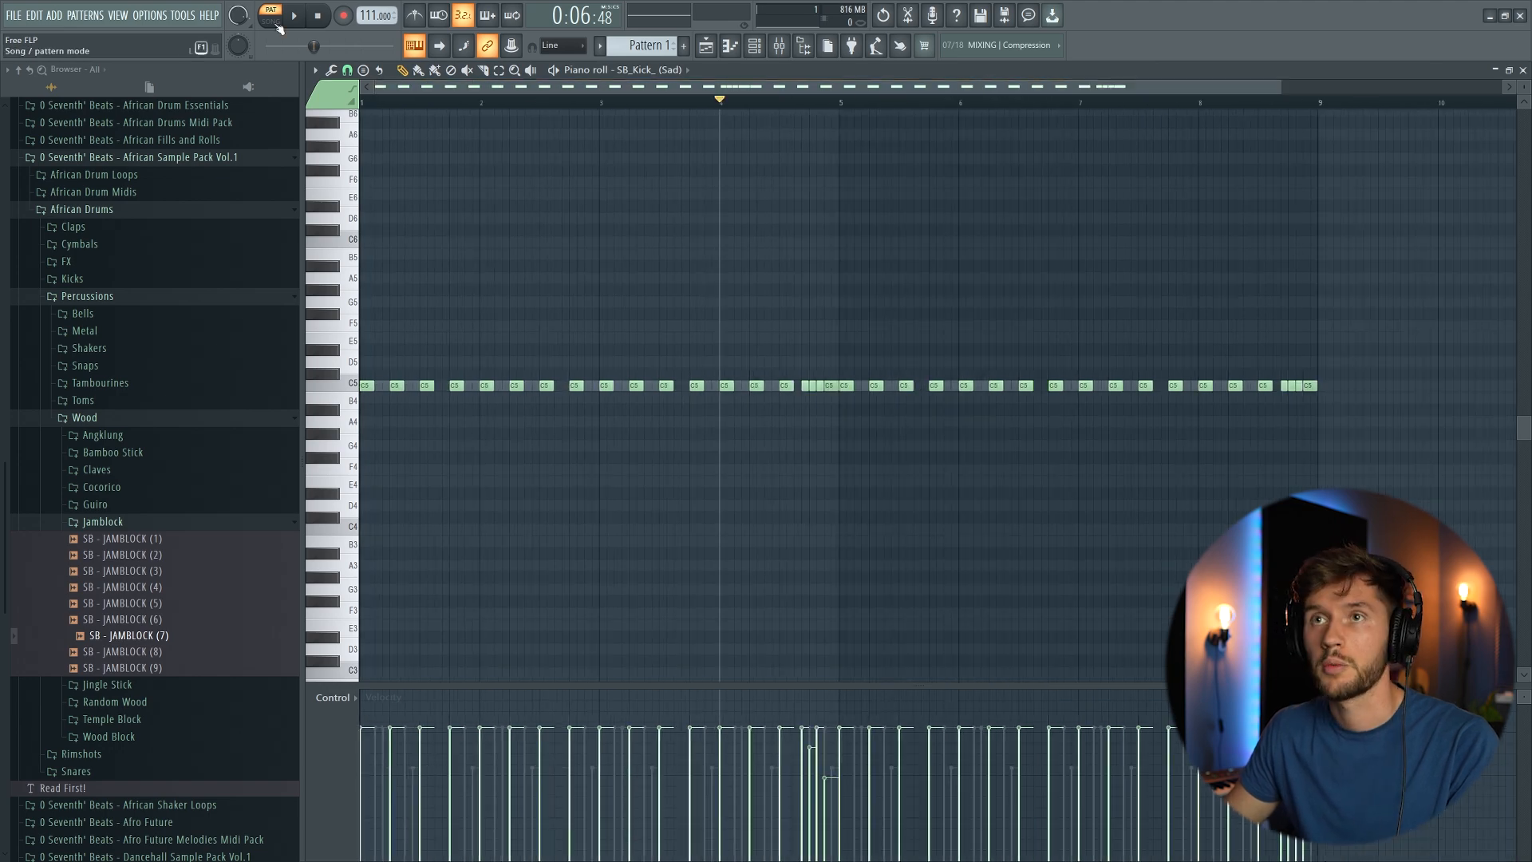
{"action": "left_click", "coordinate": [702, 49]}
{"action": "key", "text": "space"}
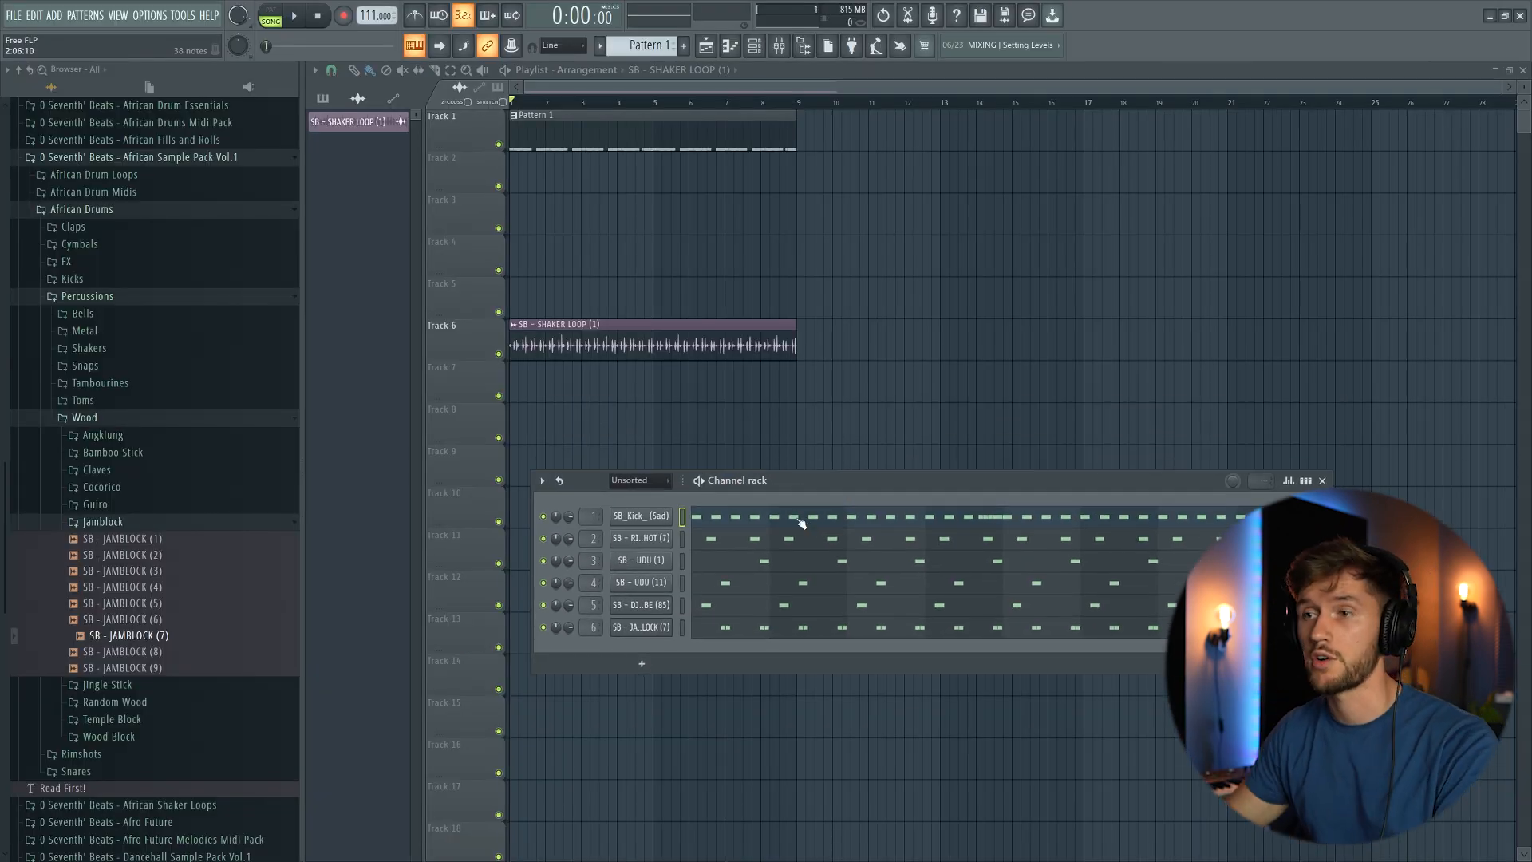
Insert Analog Lab V with the Rom1A 11-E.PIANO 1 preset, enter C5, G4, C5, G4 and E4 notes over four bars, and play them
{"action": "right_click", "coordinate": [672, 516]}
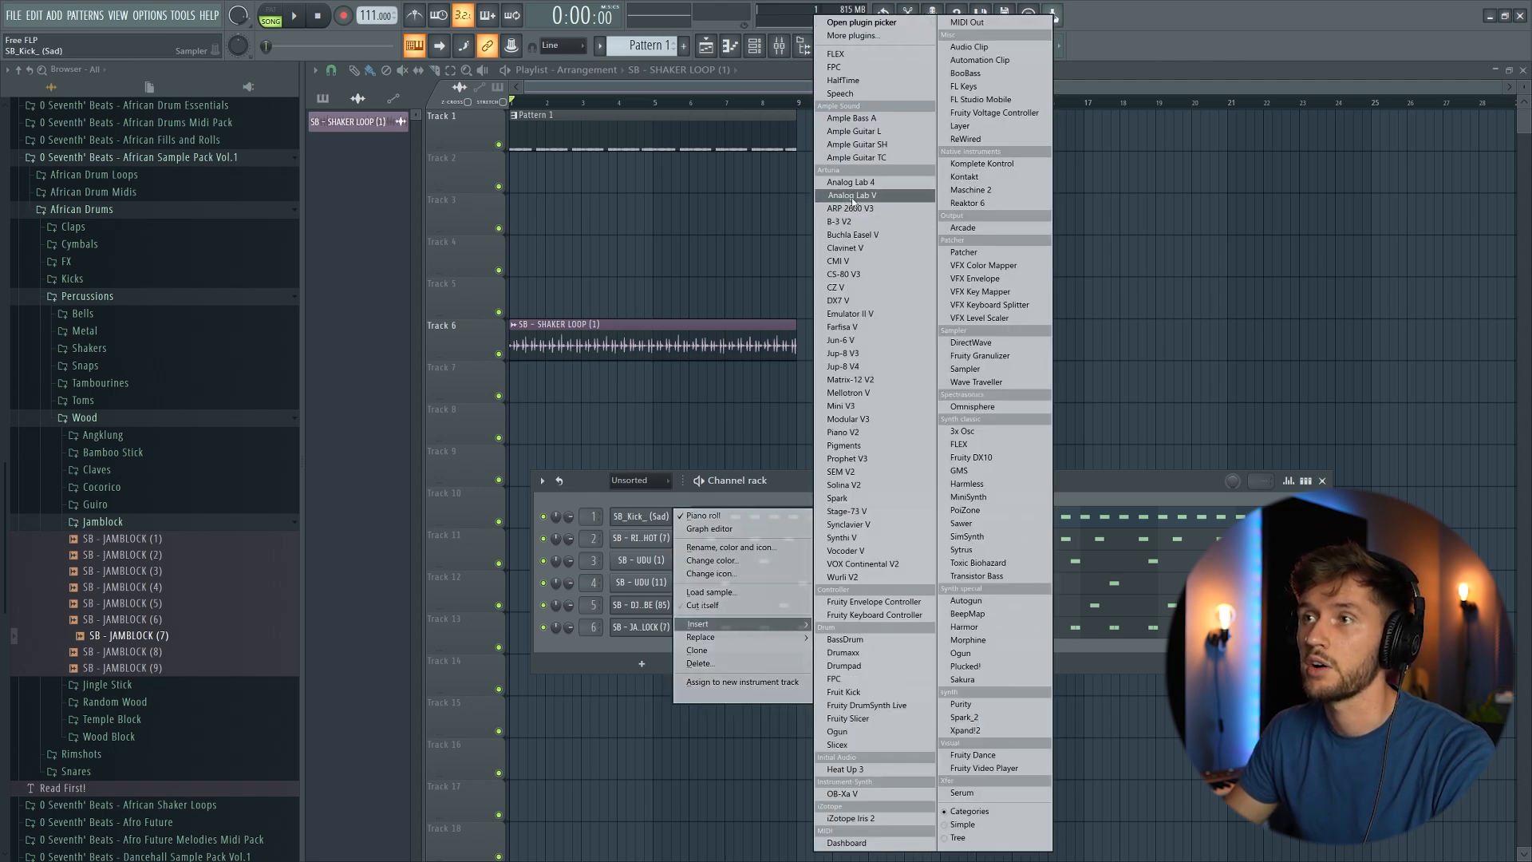
{"action": "left_click", "coordinate": [853, 196]}
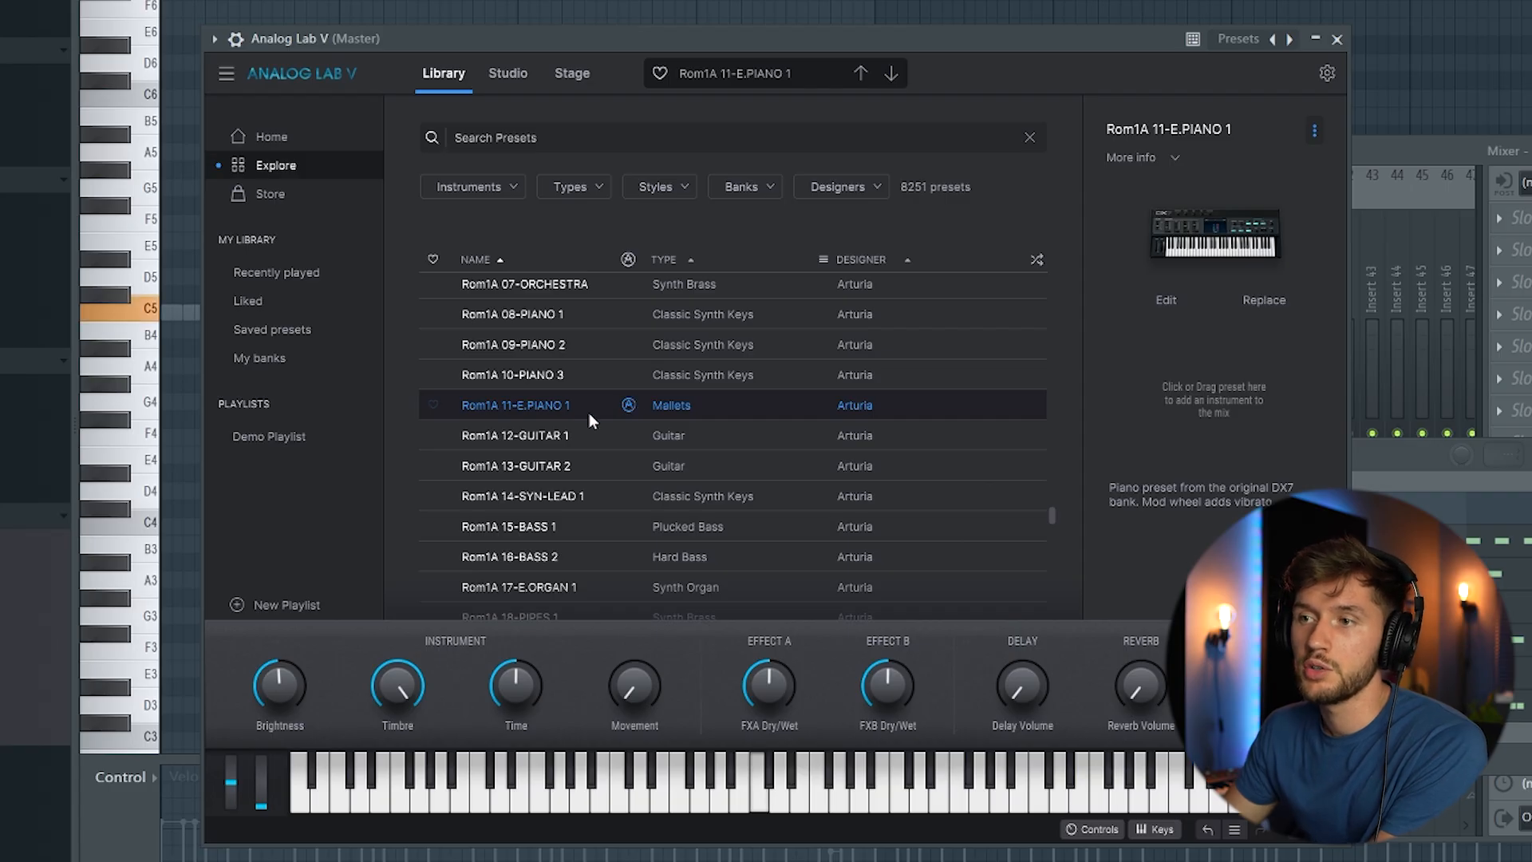
{"action": "key", "text": "F6"}
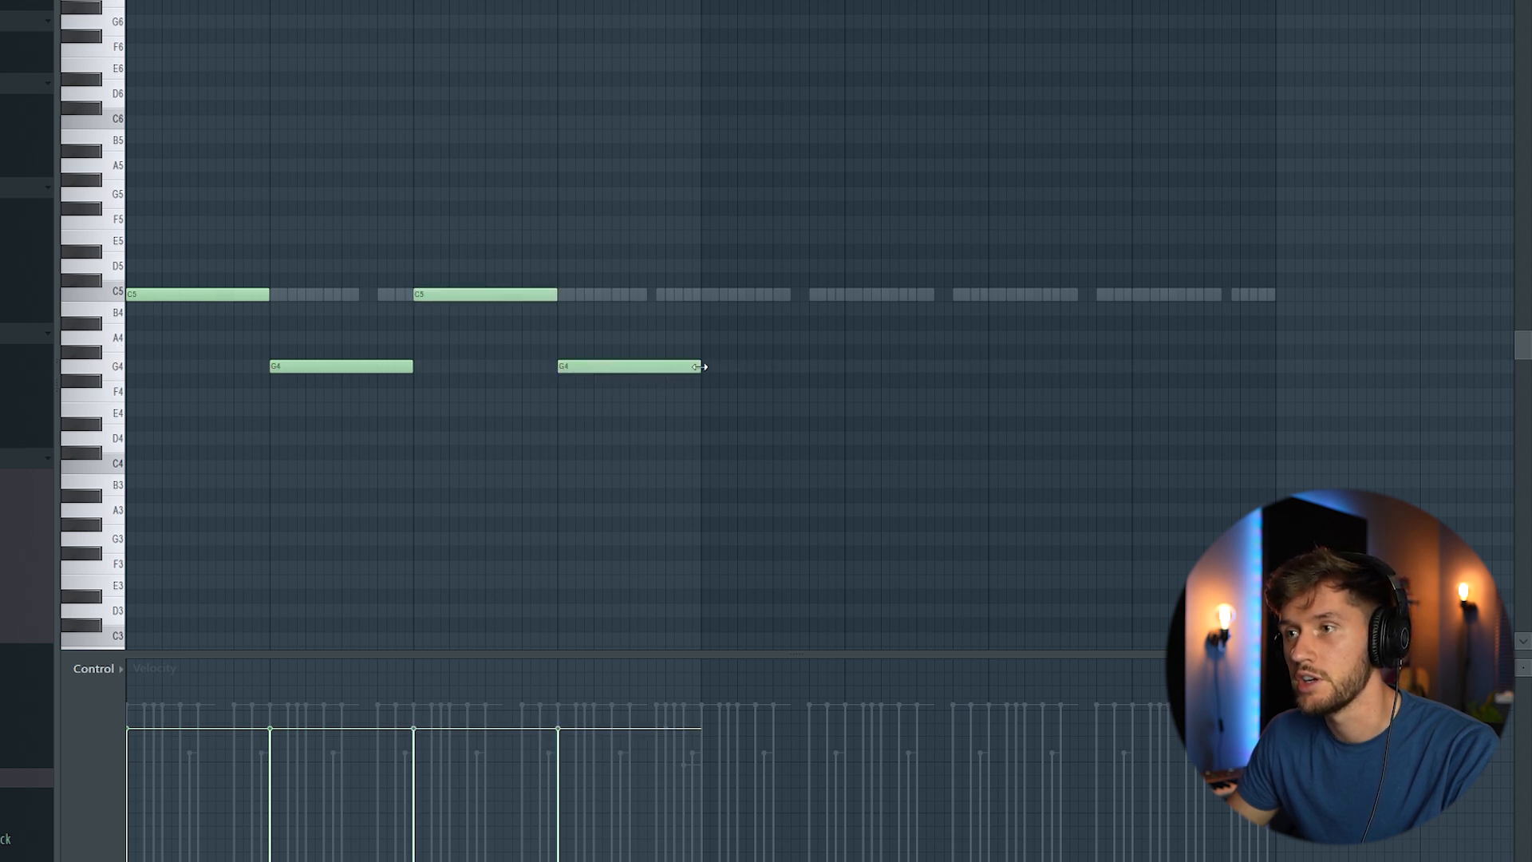
{"action": "key", "text": "space"}
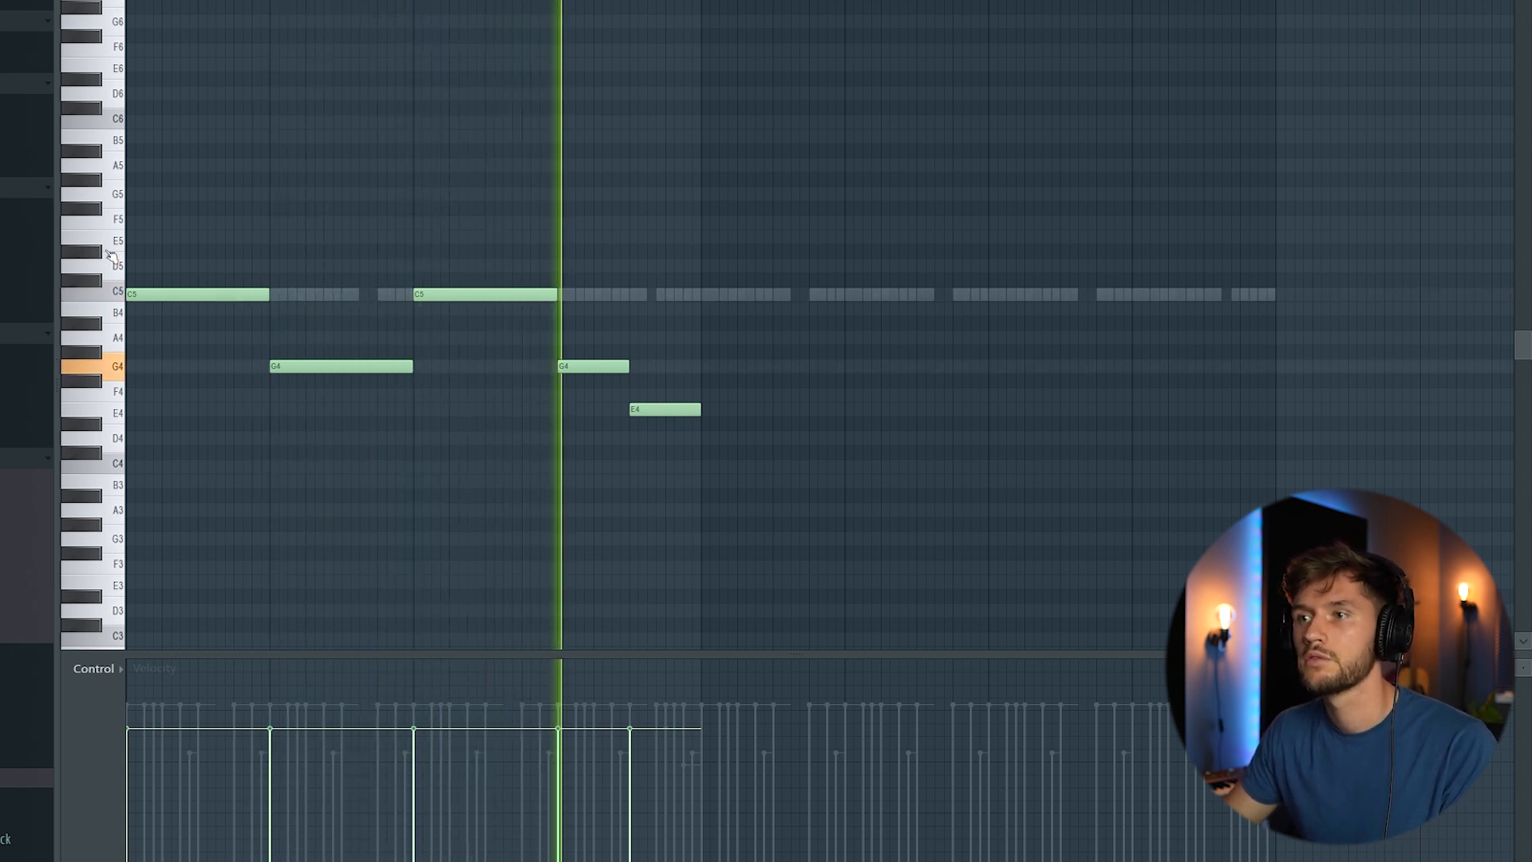
Stop playback, copy all five melody notes and raise the copies seven semitones to layer fifths above the originals
{"action": "key", "text": "space"}
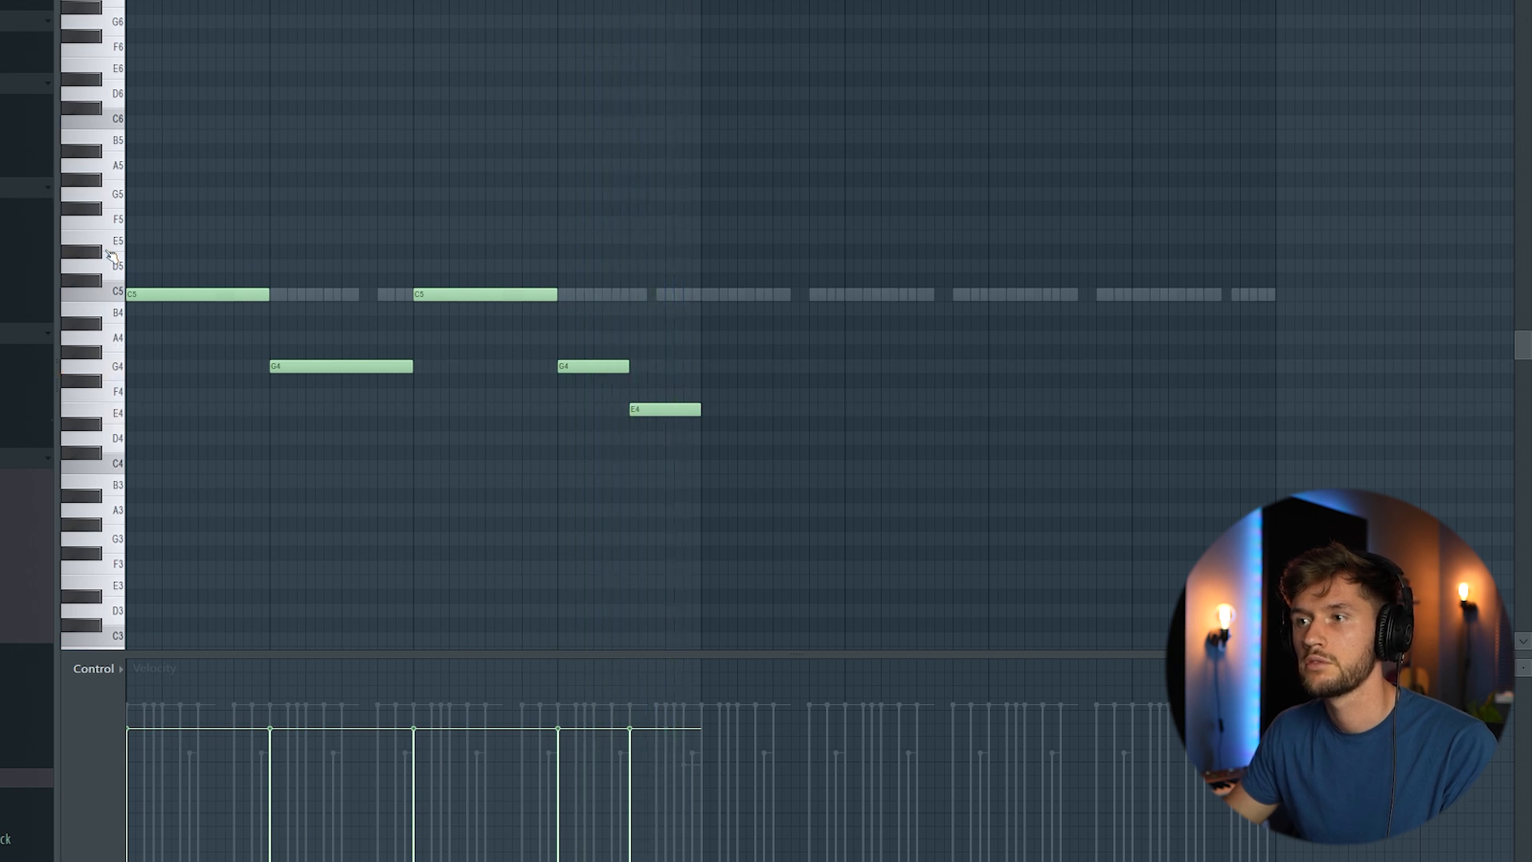
{"action": "key", "text": "ctrl+a"}
{"action": "key", "text": "ctrl+c"}
{"action": "key", "text": "ctrl+v"}
{"action": "left_click_drag", "start_coordinate": [174, 294], "coordinate": [79, 188]}
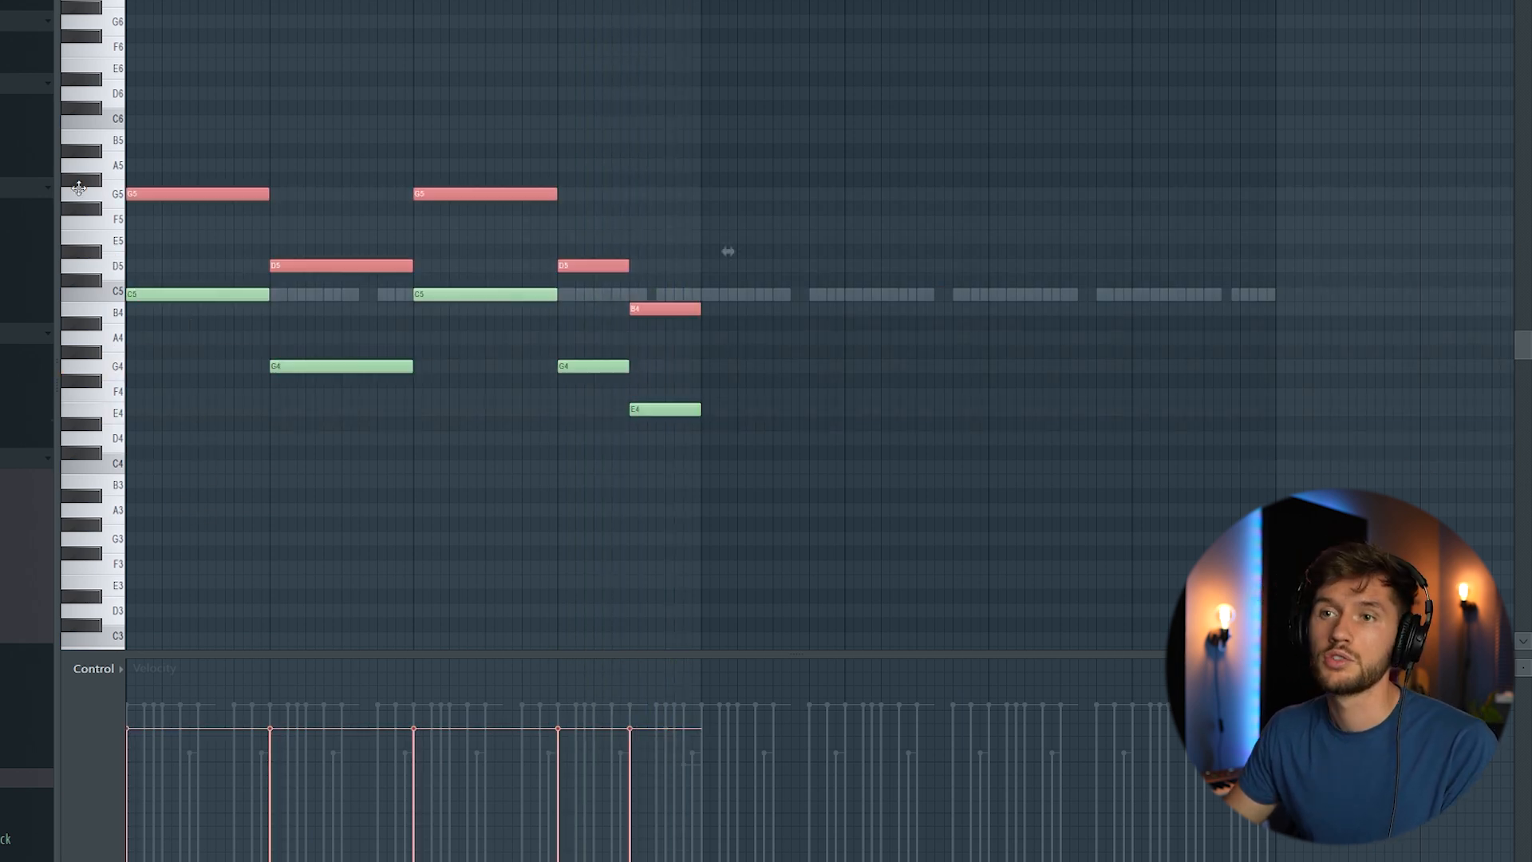
Add G5 notes across bar 2 and the first half of bar 4 while playing the chords
{"action": "left_click", "coordinate": [212, 176]}
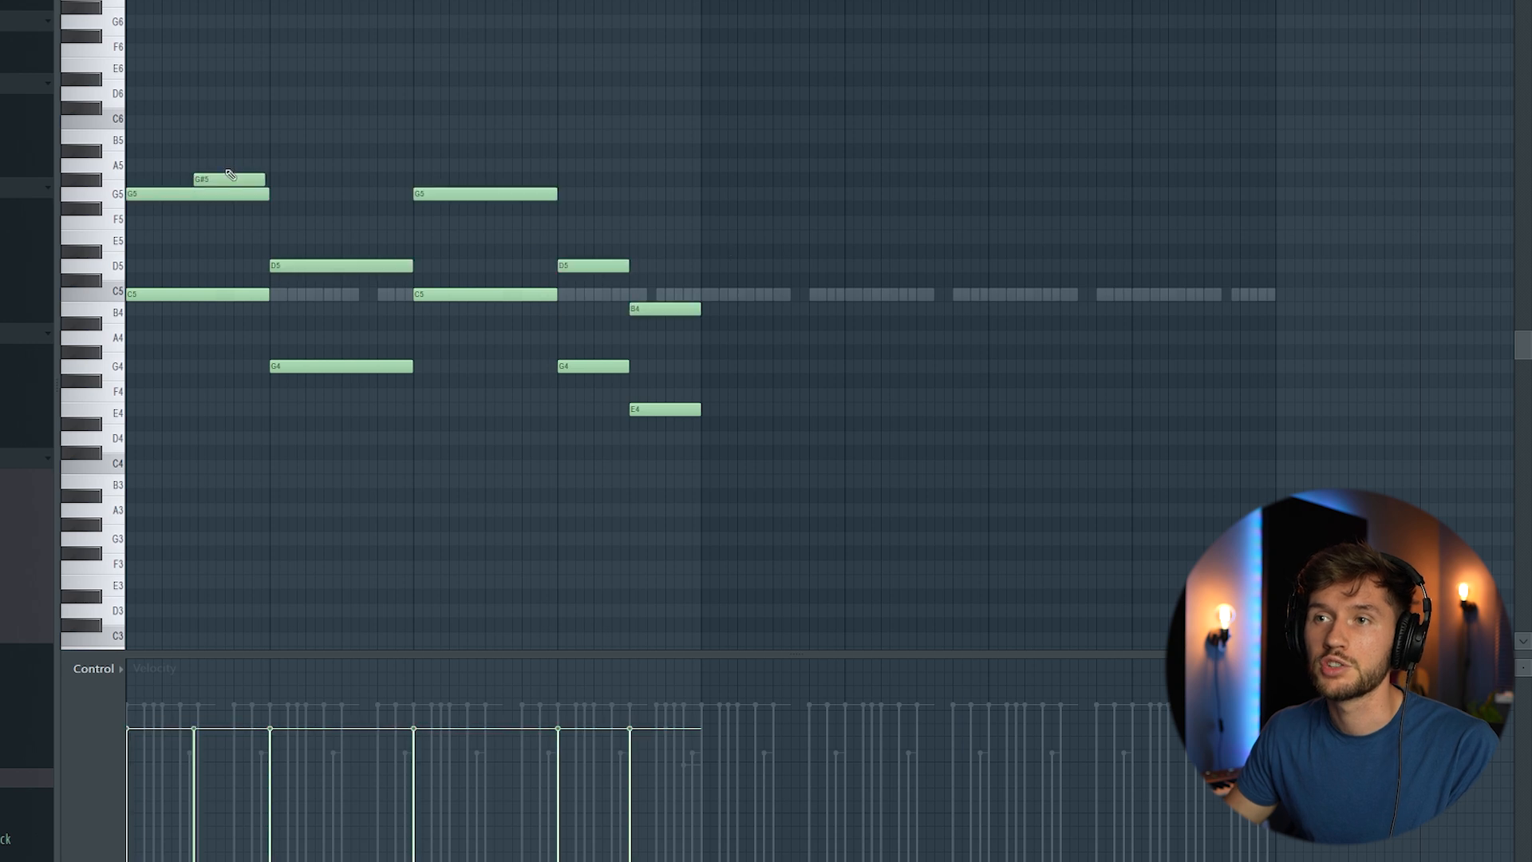
{"action": "left_click", "coordinate": [279, 198]}
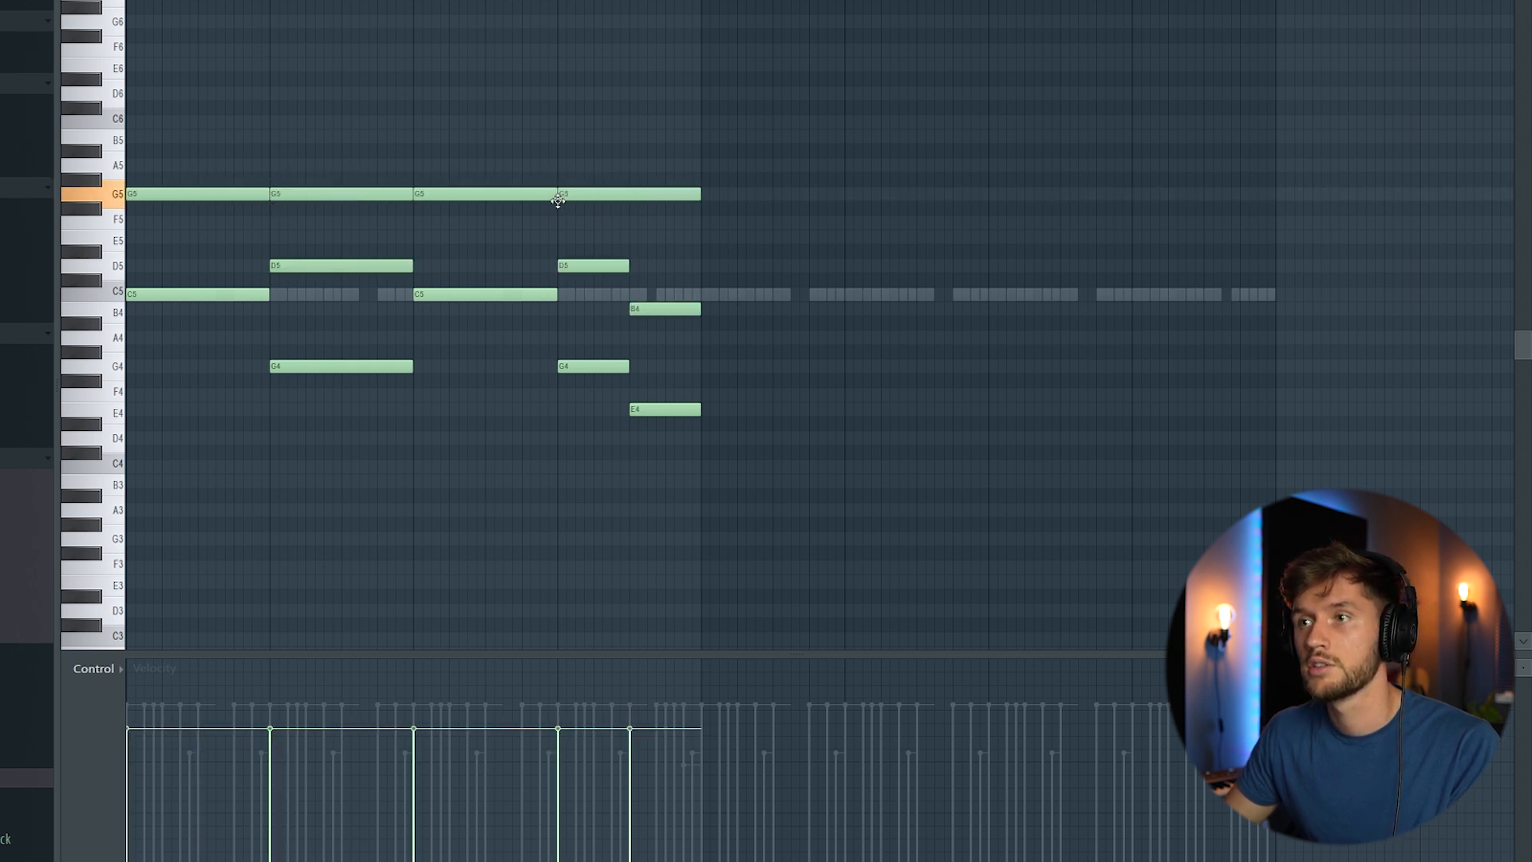
{"action": "key", "text": "space"}
{"action": "left_click_drag", "start_coordinate": [699, 196], "coordinate": [630, 199]}
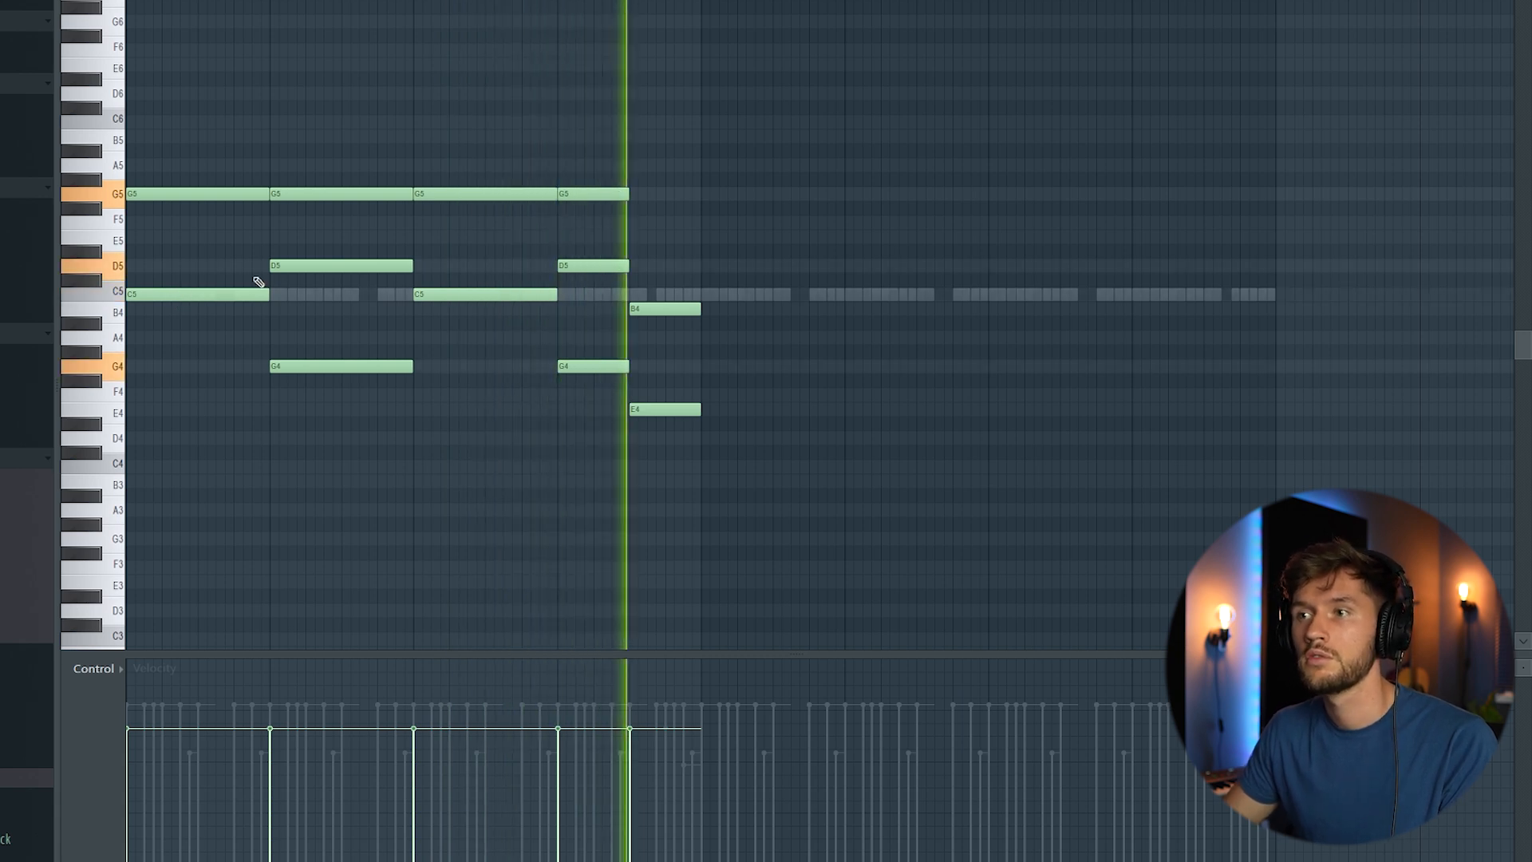
Add E5 notes to the chords in bars 1 and 3 and to the last half-bar chord of bar 4, and play them
{"action": "key", "text": "space"}
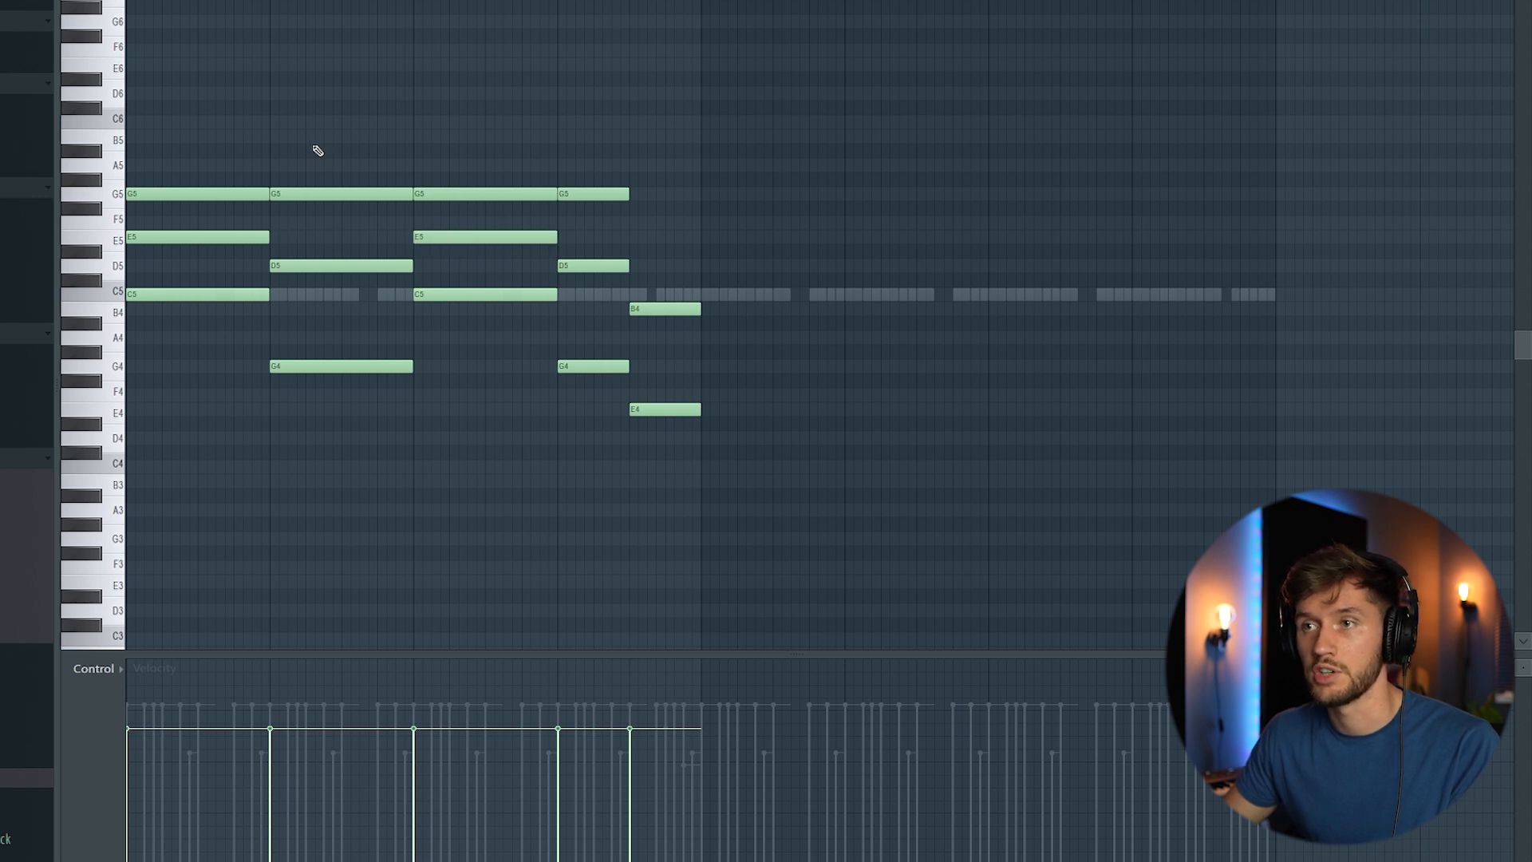
{"action": "left_click_drag", "start_coordinate": [466, 184], "coordinate": [463, 338]}
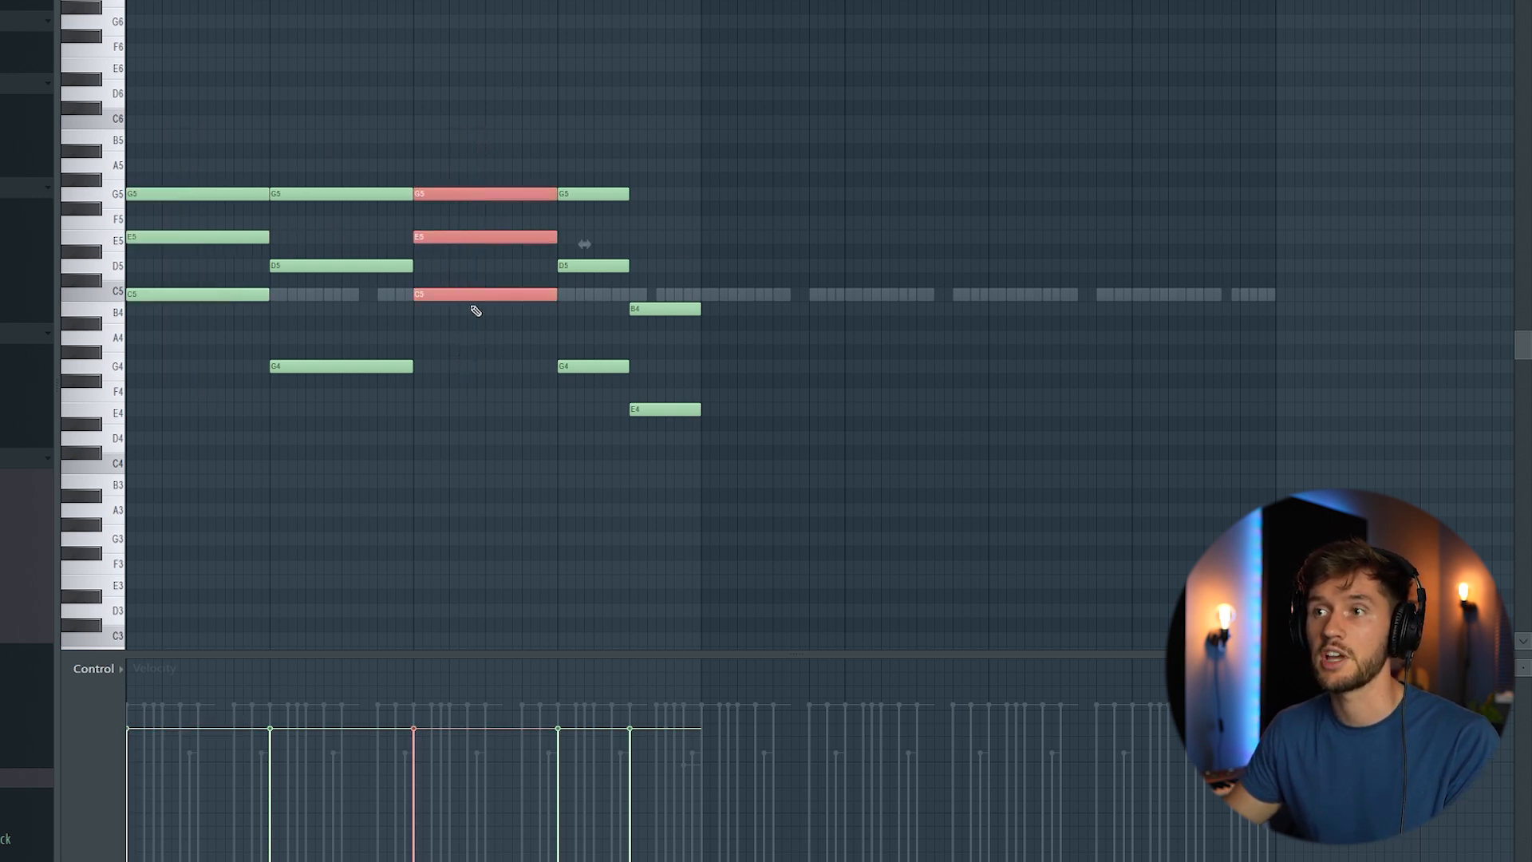
{"action": "left_click", "coordinate": [638, 241], "text": "ctrl"}
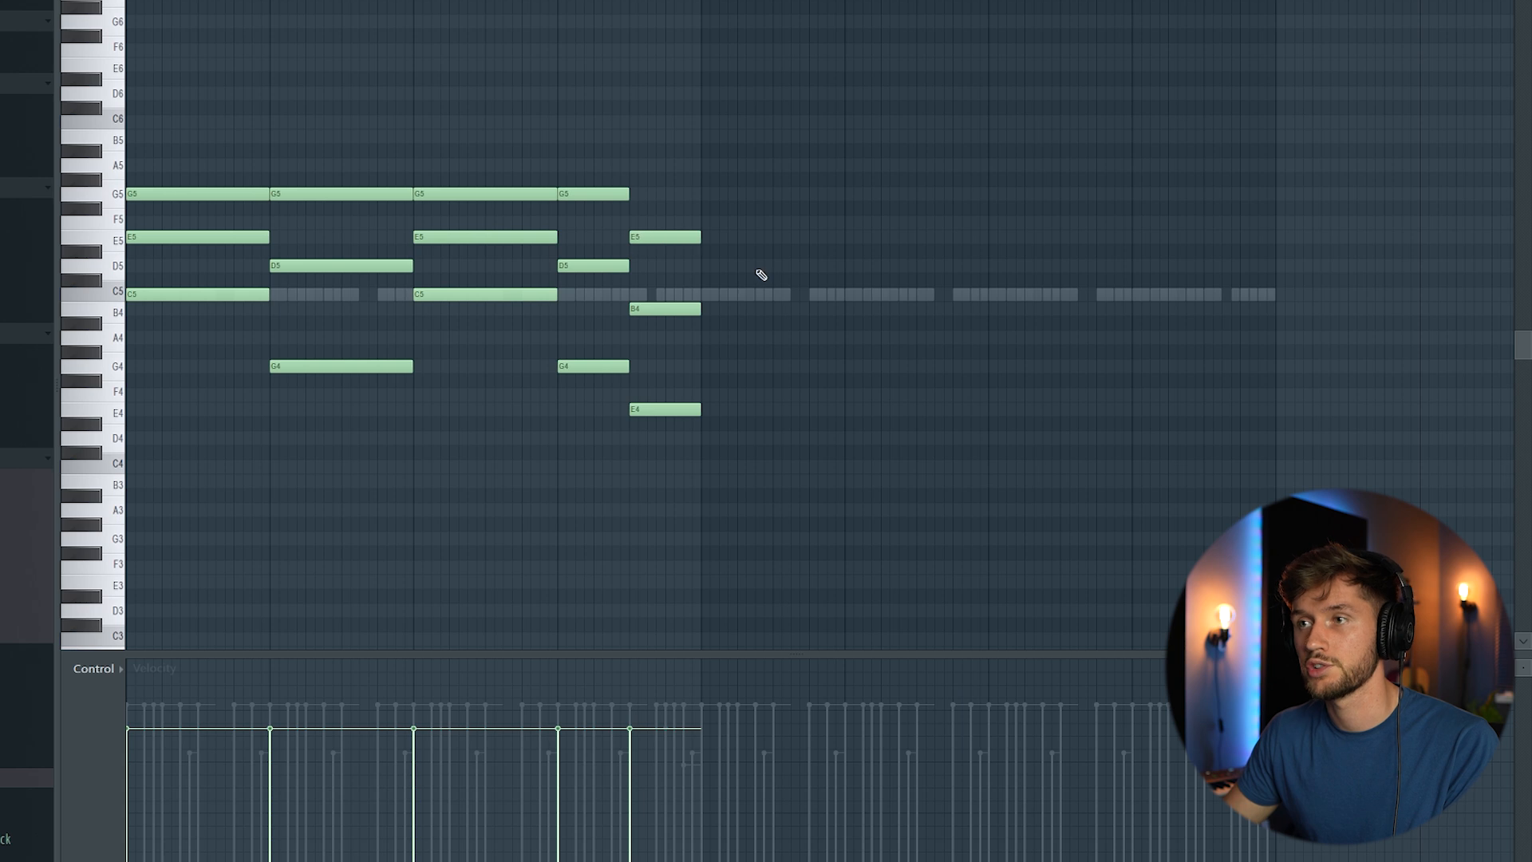
{"action": "key", "text": "space"}
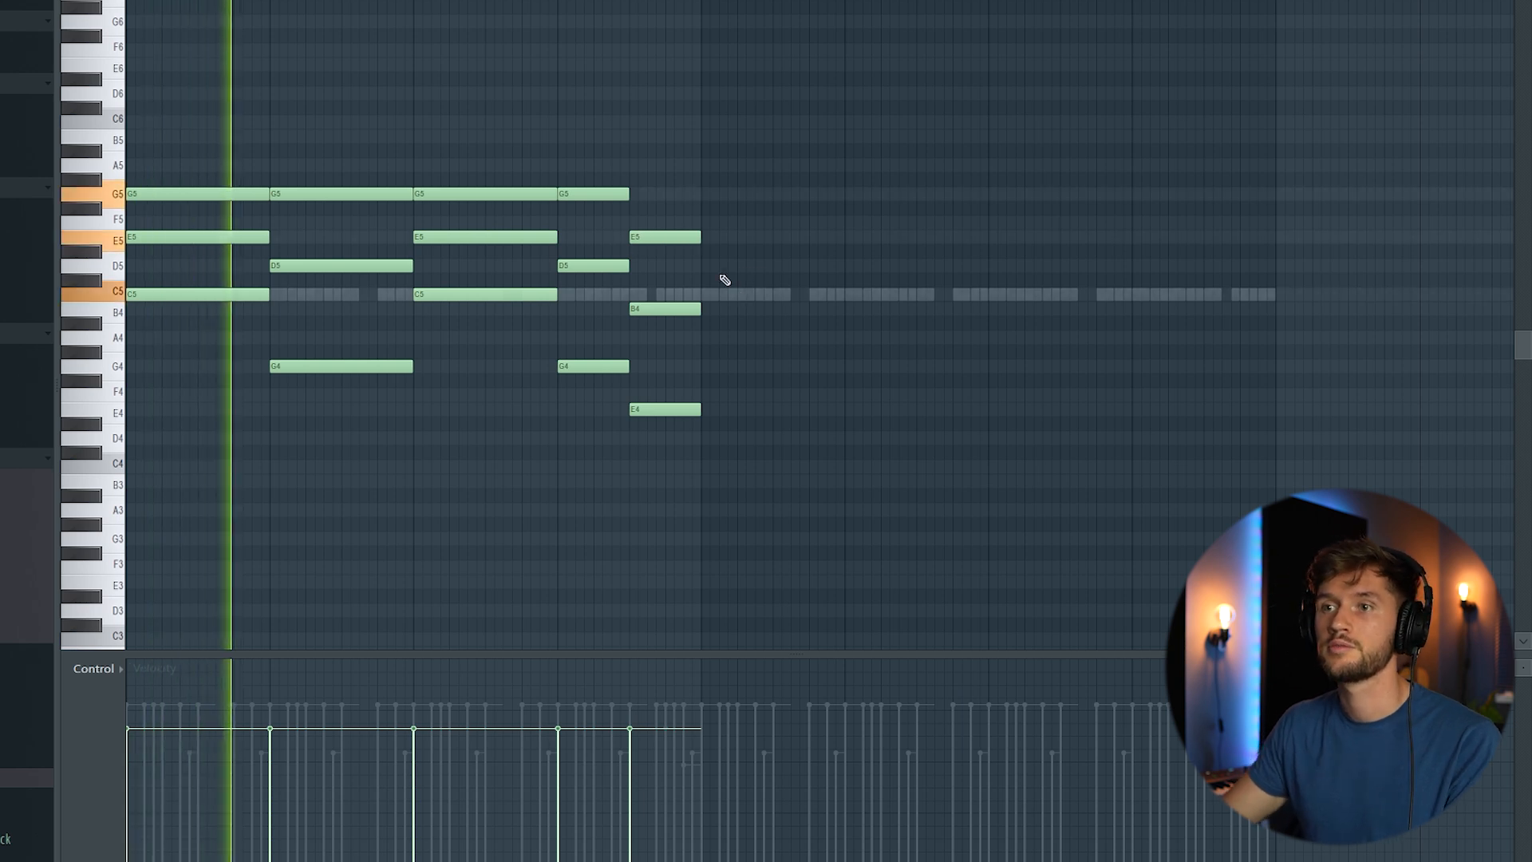
{"action": "left_click", "coordinate": [806, 209]}
{"action": "right_click", "coordinate": [810, 209]}
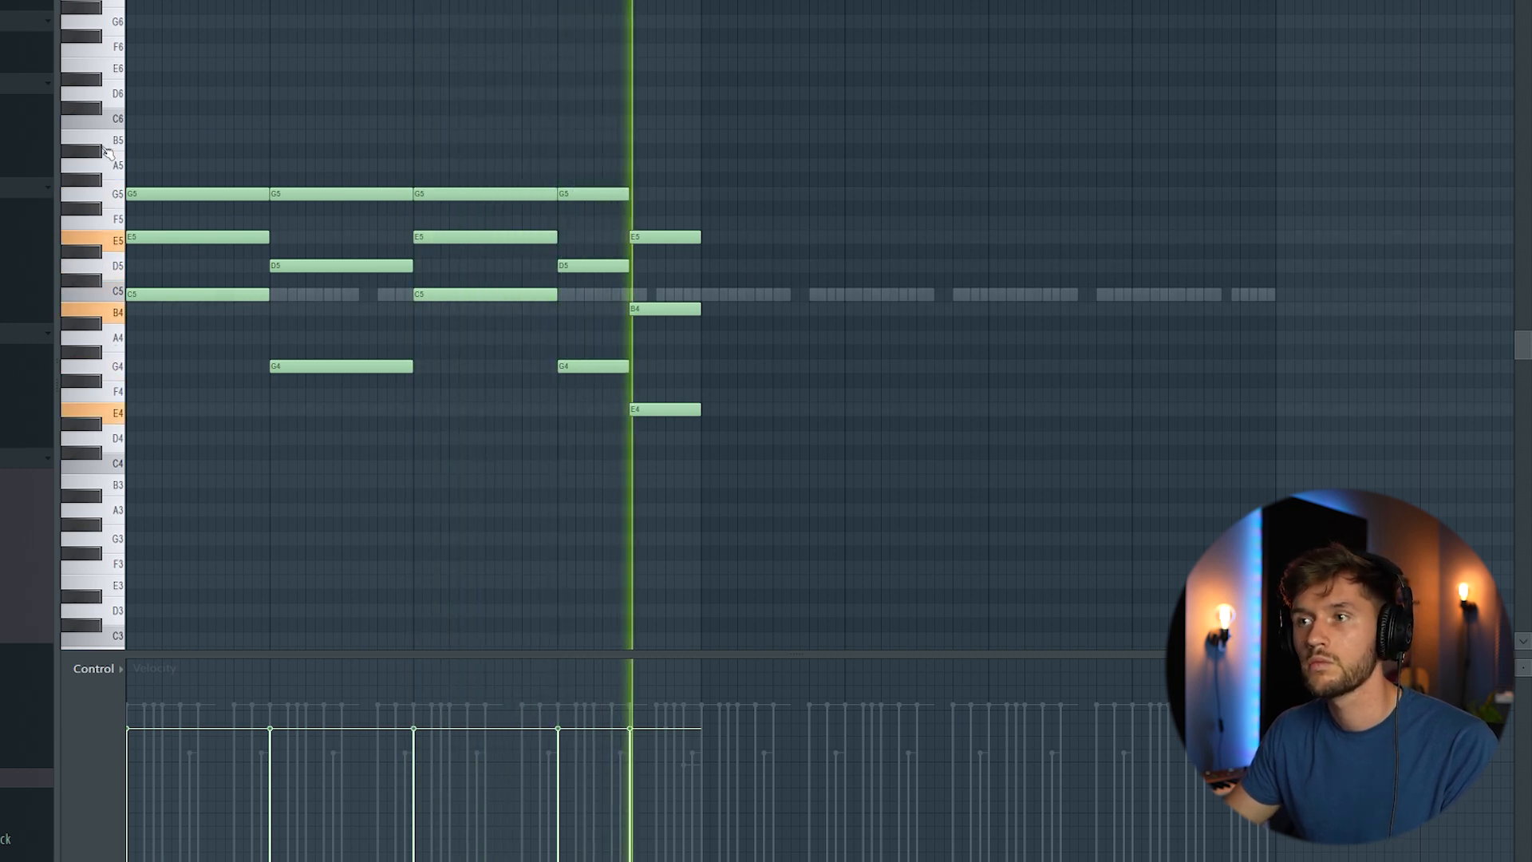
{"action": "key", "text": "space"}
Duplicate the complete four-bar chord progression into bars 5 to 8 and deselect the notes
{"action": "left_click_drag", "start_coordinate": [108, 132], "coordinate": [160, 571], "text": "ctrl"}
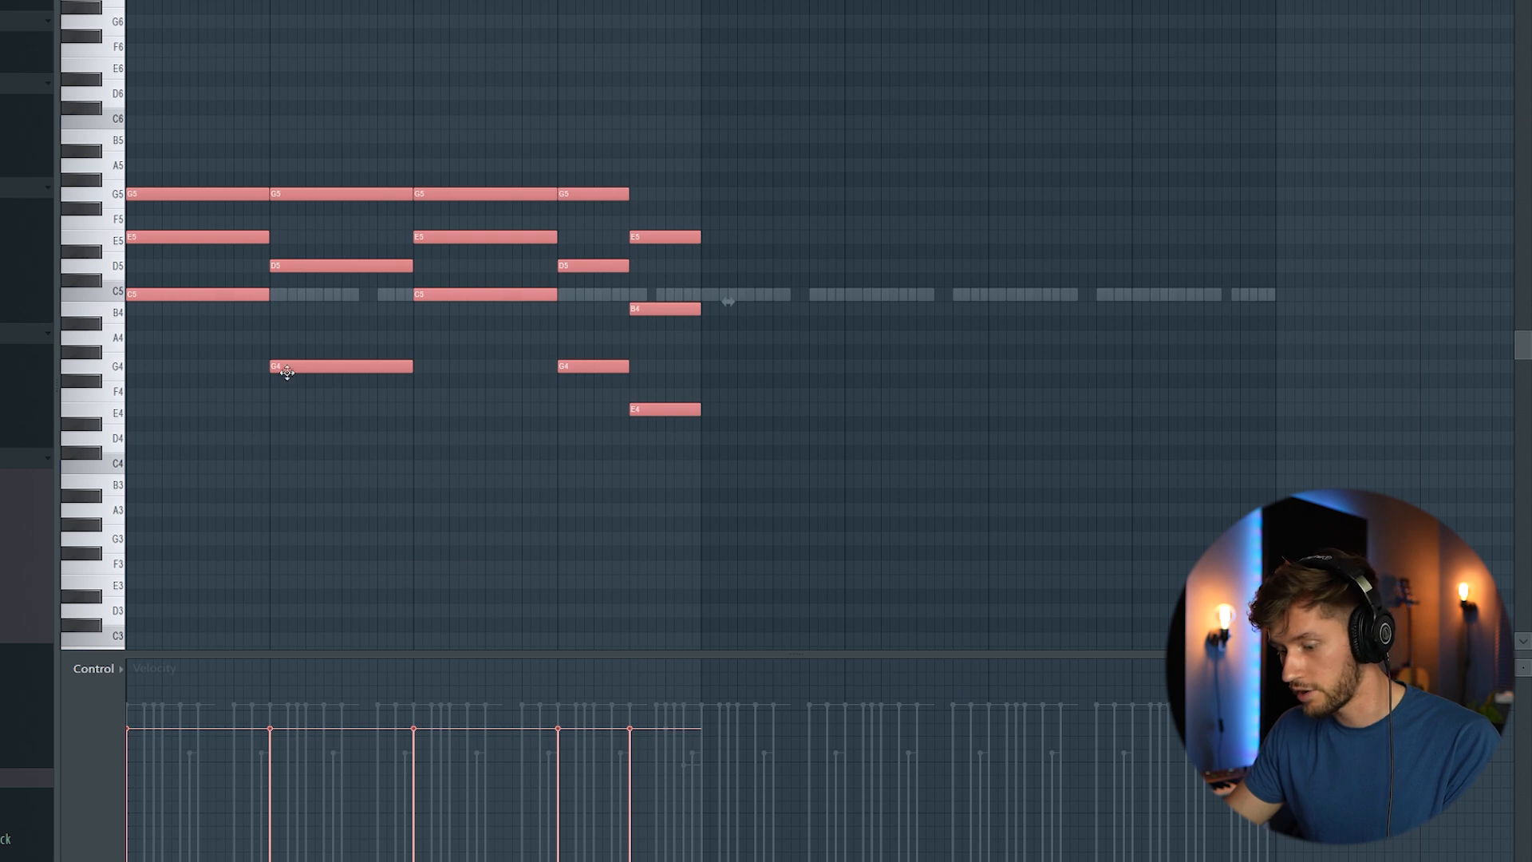
{"action": "key", "text": "ctrl+b"}
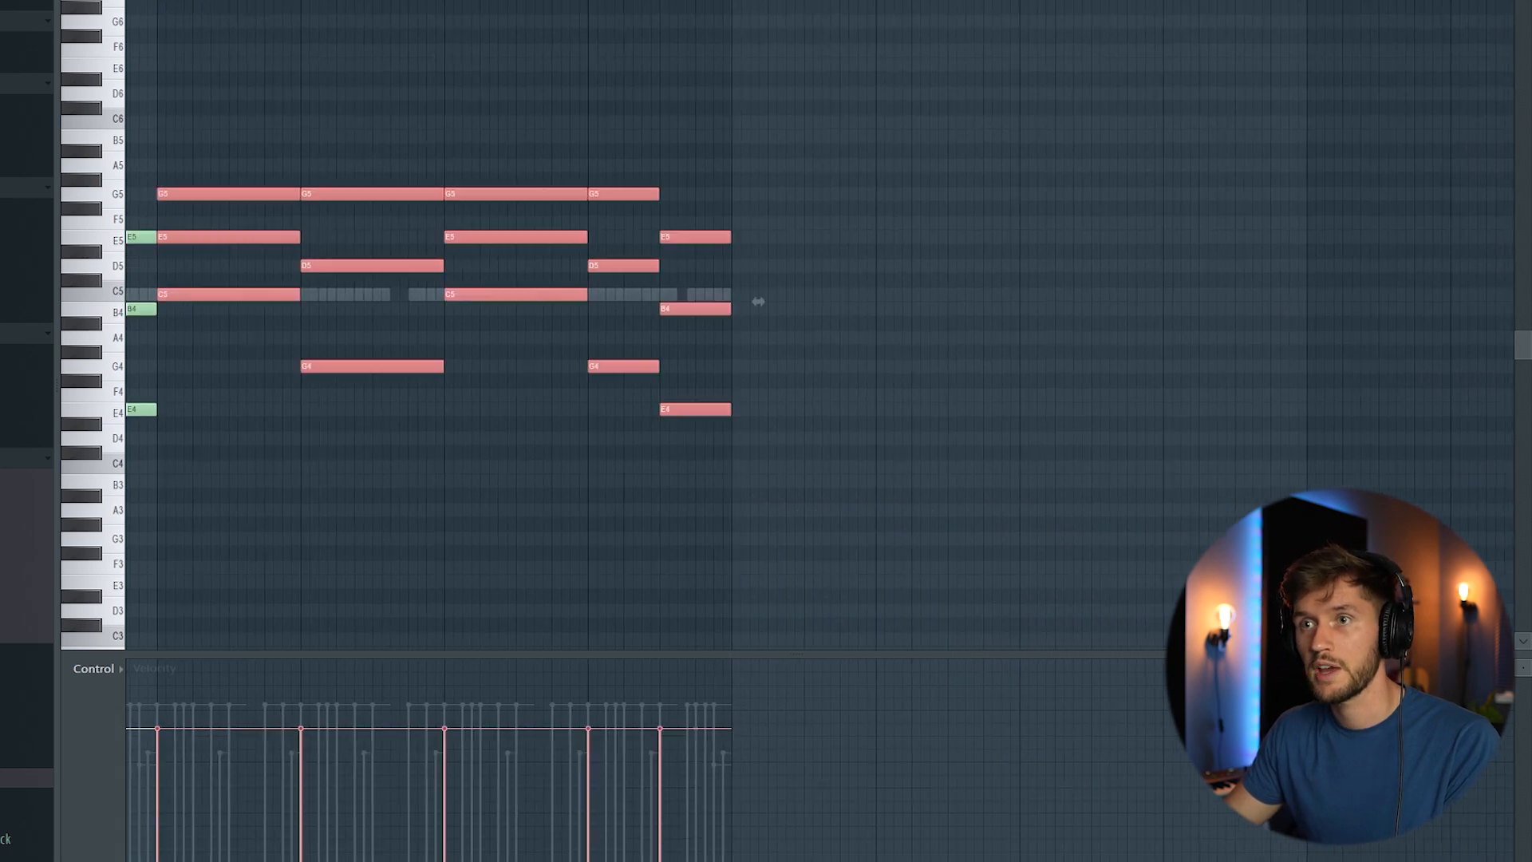
{"action": "key", "text": "ctrl+d"}
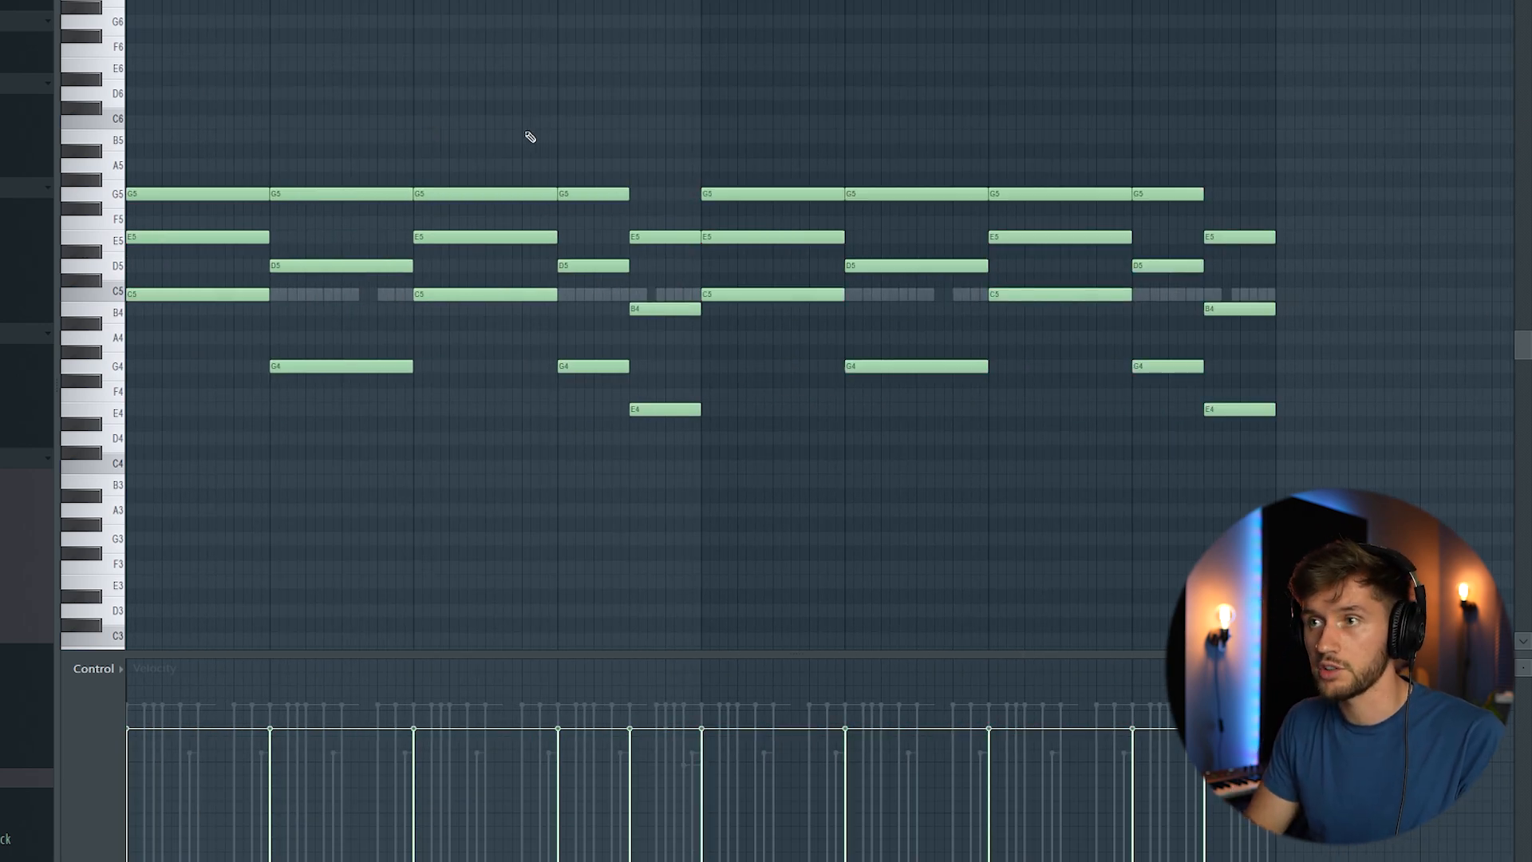
Randomize the velocities of the chord notes slightly with the Randomizer, with Bipolar turned off
{"action": "key", "text": "alt+r"}
{"action": "left_click", "coordinate": [533, 481]}
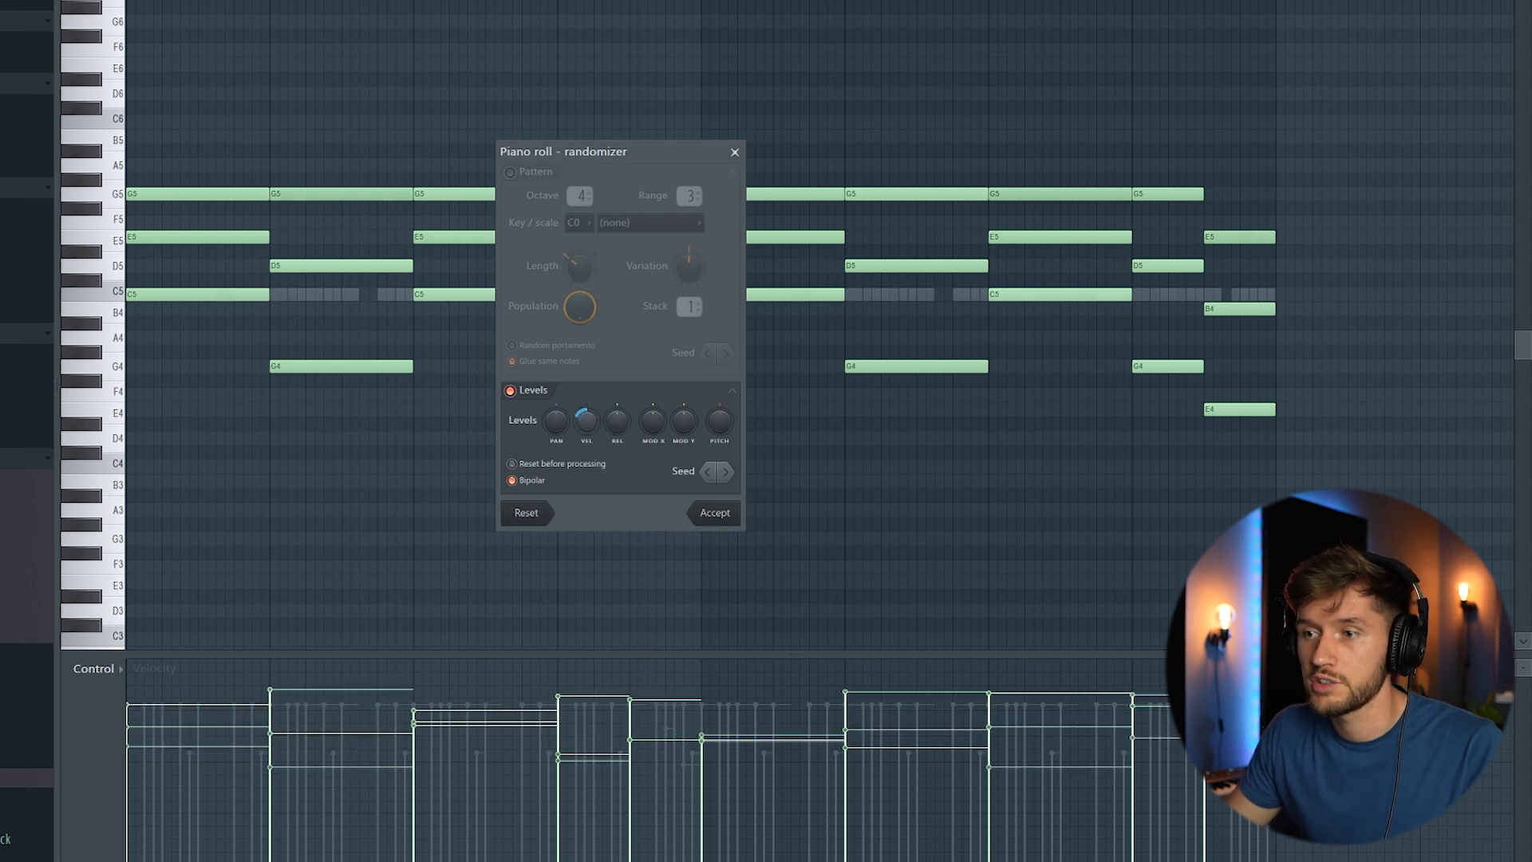
{"action": "left_click_drag", "start_coordinate": [586, 420], "coordinate": [667, 491]}
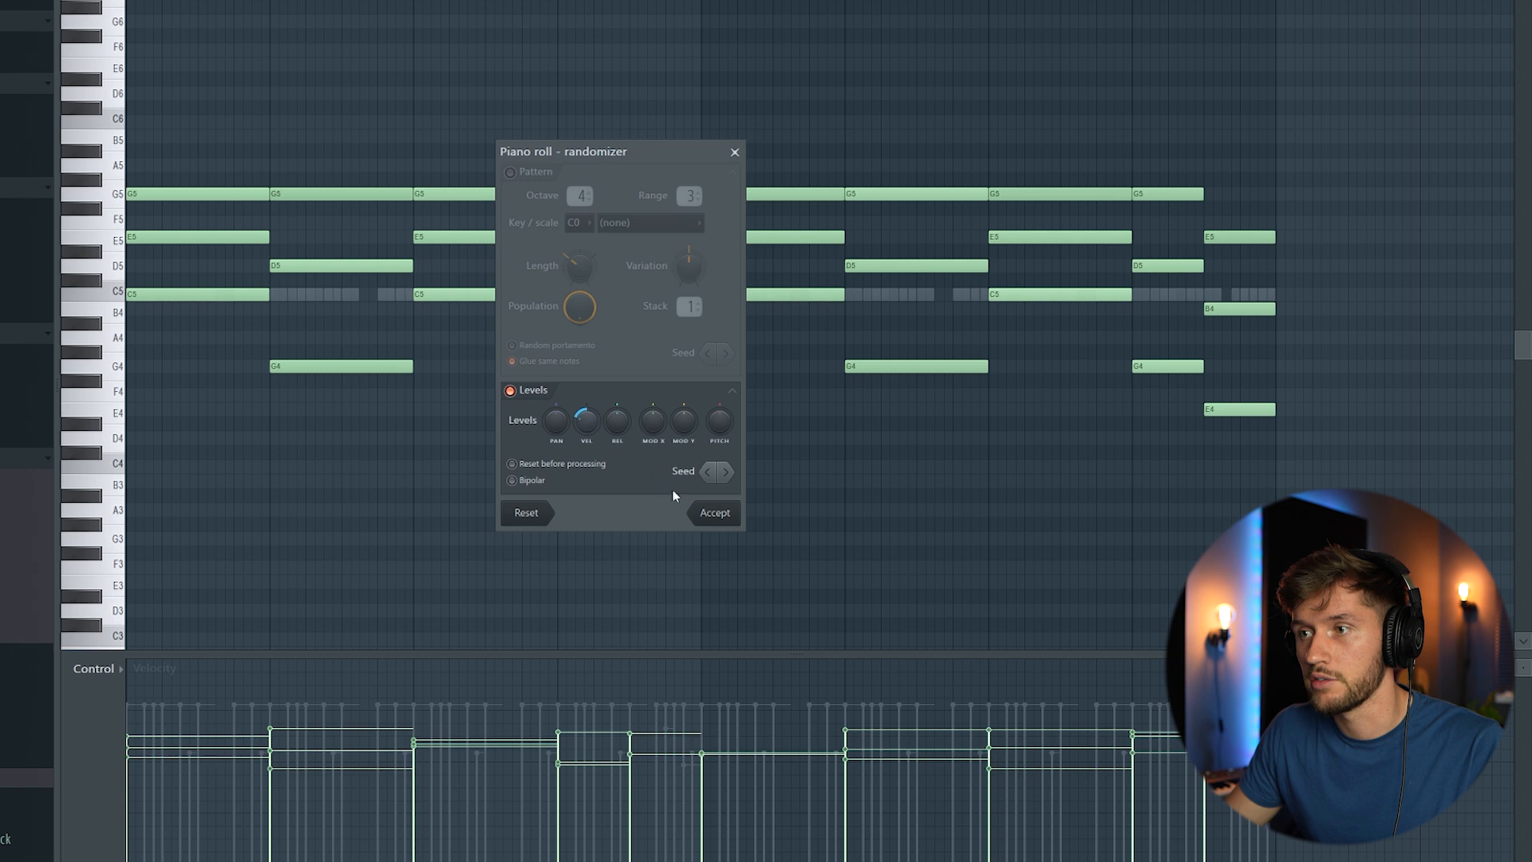
{"action": "left_click", "coordinate": [714, 514]}
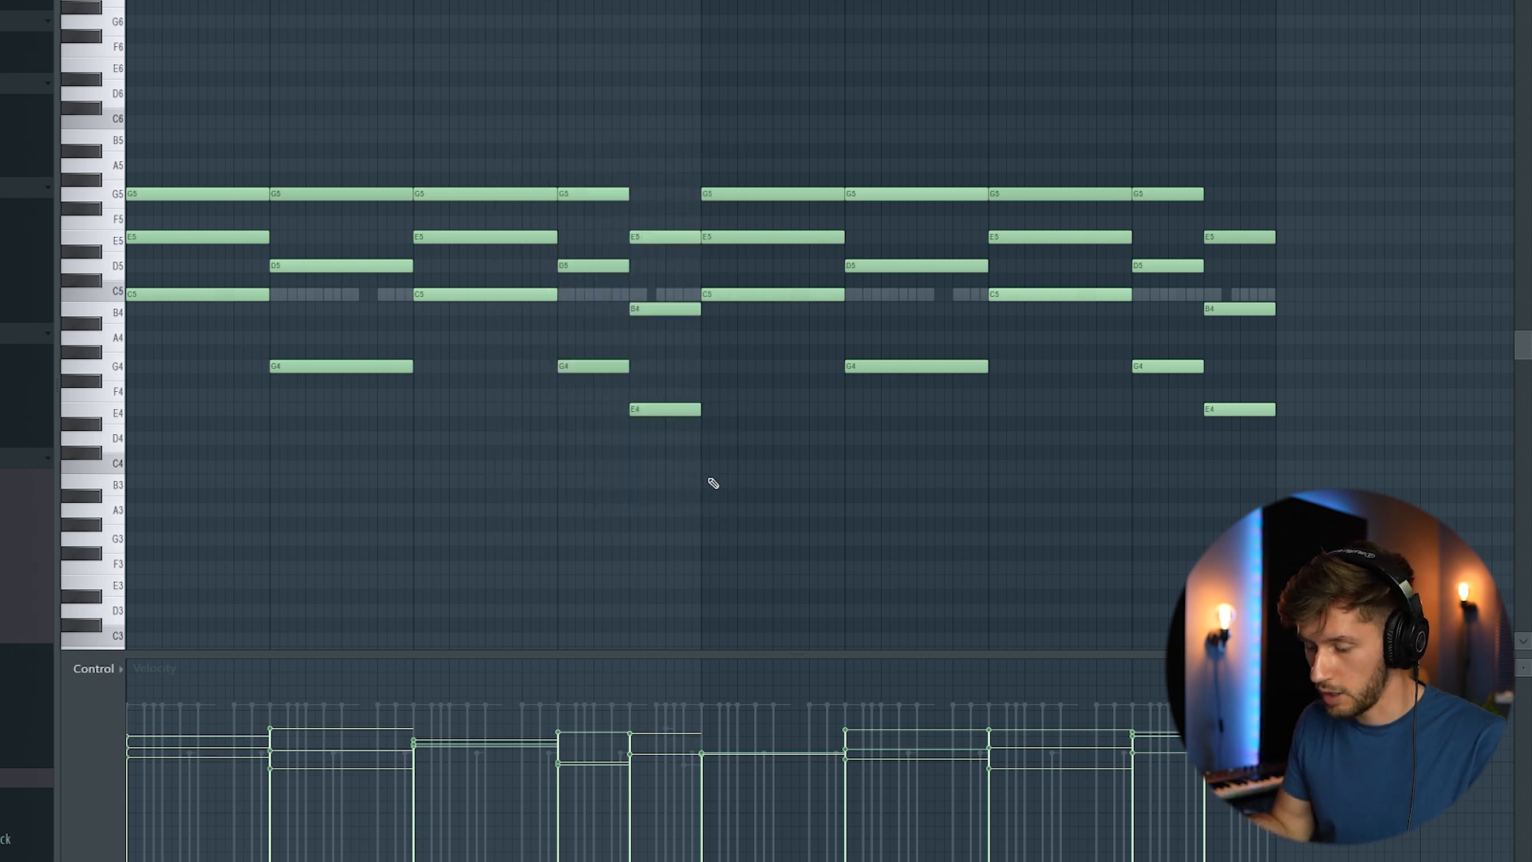
Apply the Strumizer to the chords, adjusting the start time strength and velocity tension for a slight strum
{"action": "key", "text": "alt+s"}
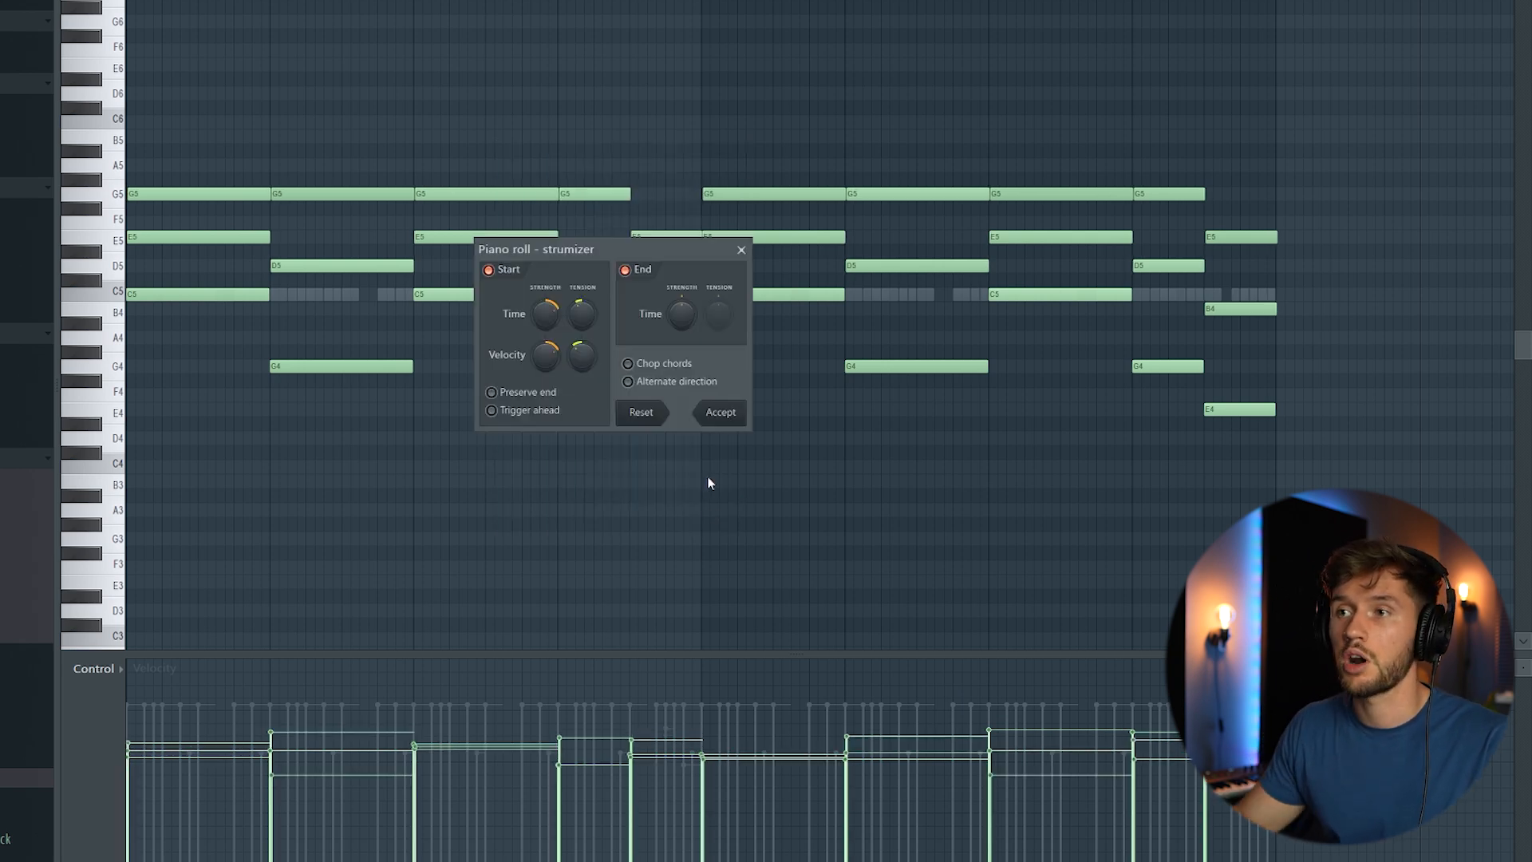
{"action": "mouse_move", "coordinate": [545, 315]}
{"action": "left_mouse_down"}
{"action": "mouse_move", "coordinate": [546, 353]}
{"action": "mouse_move", "coordinate": [545, 340]}
{"action": "left_mouse_up"}
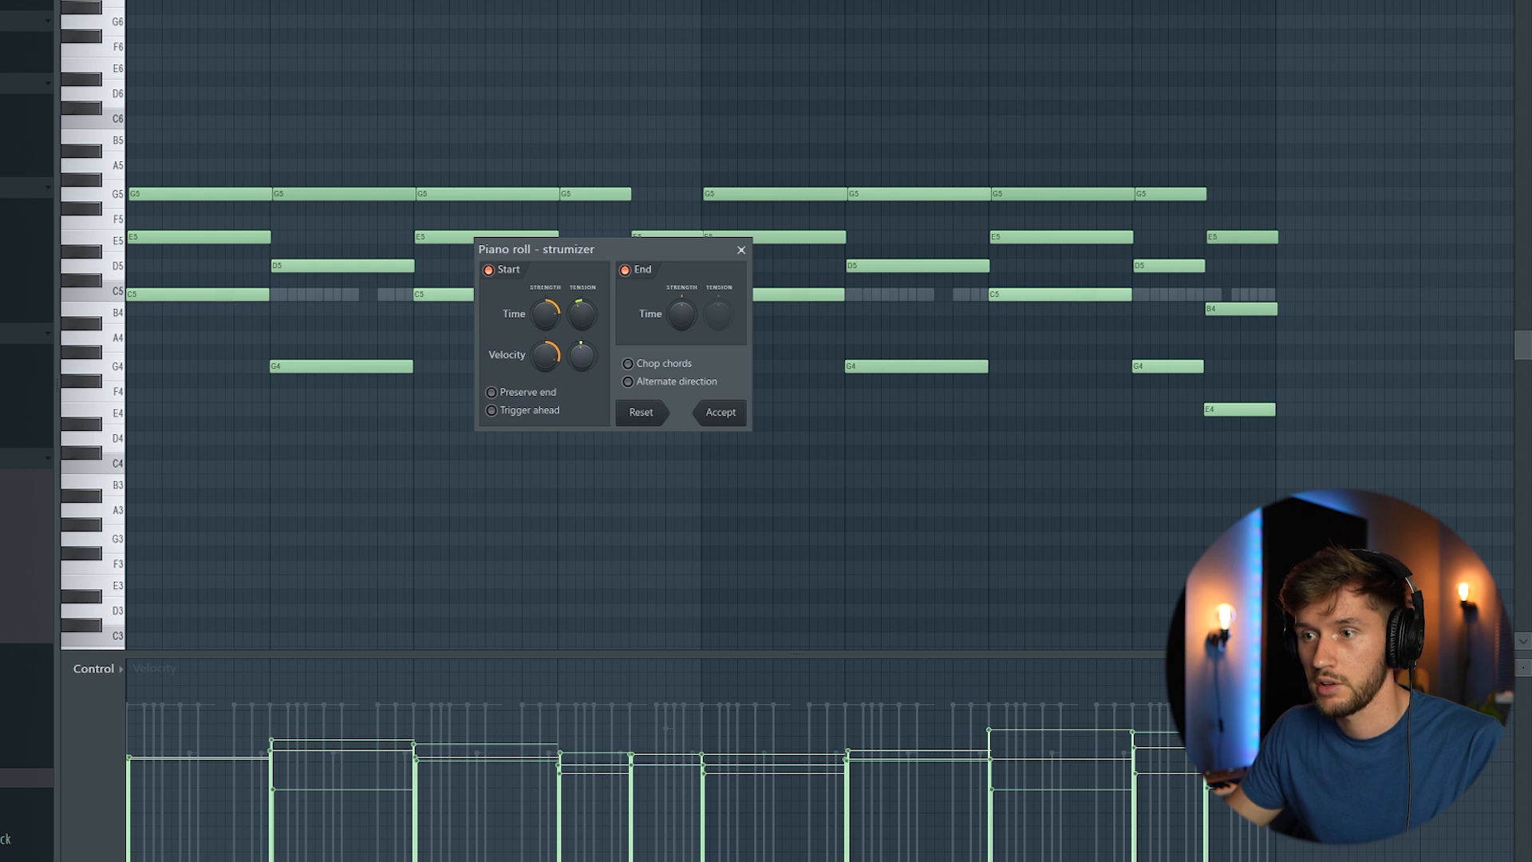
{"action": "left_click_drag", "start_coordinate": [583, 356], "coordinate": [583, 349]}
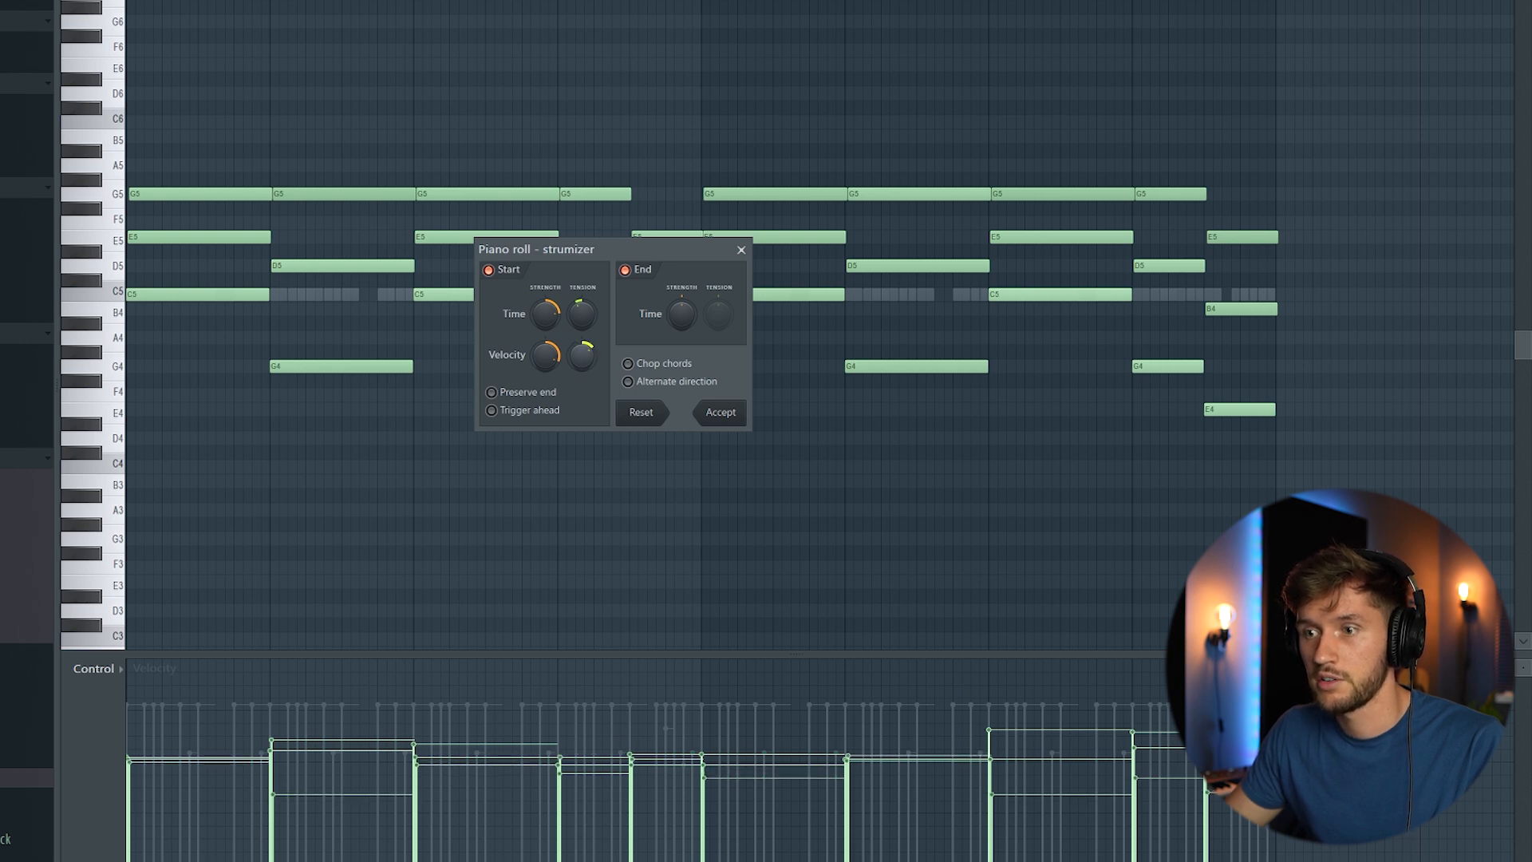
{"action": "left_click", "coordinate": [719, 413]}
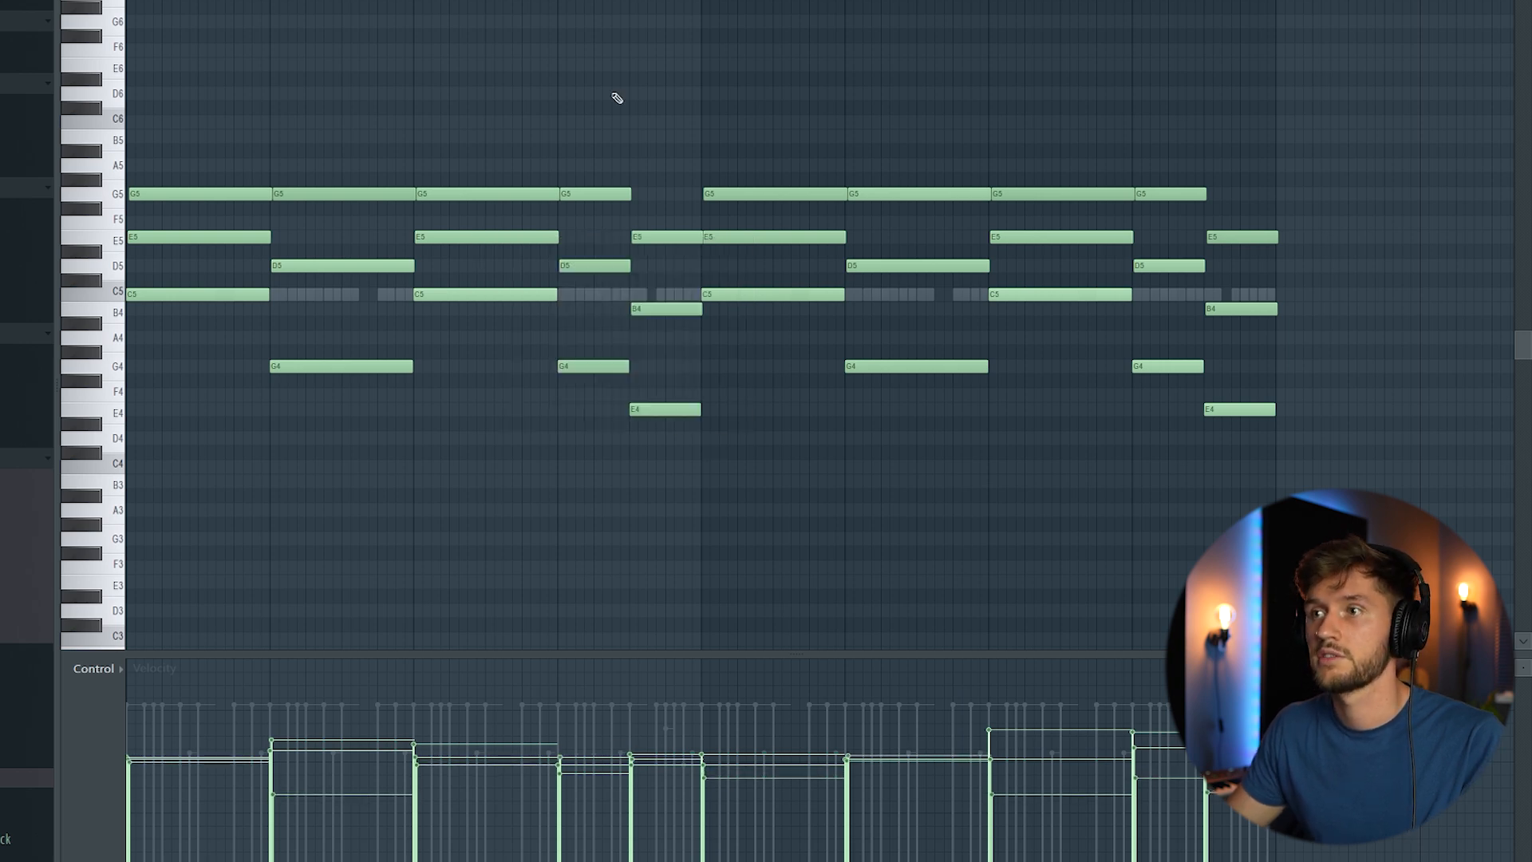
Play the chords, set snapping to (none) and shorten all chord notes slightly to leave small gaps between them
{"action": "key", "text": "space"}
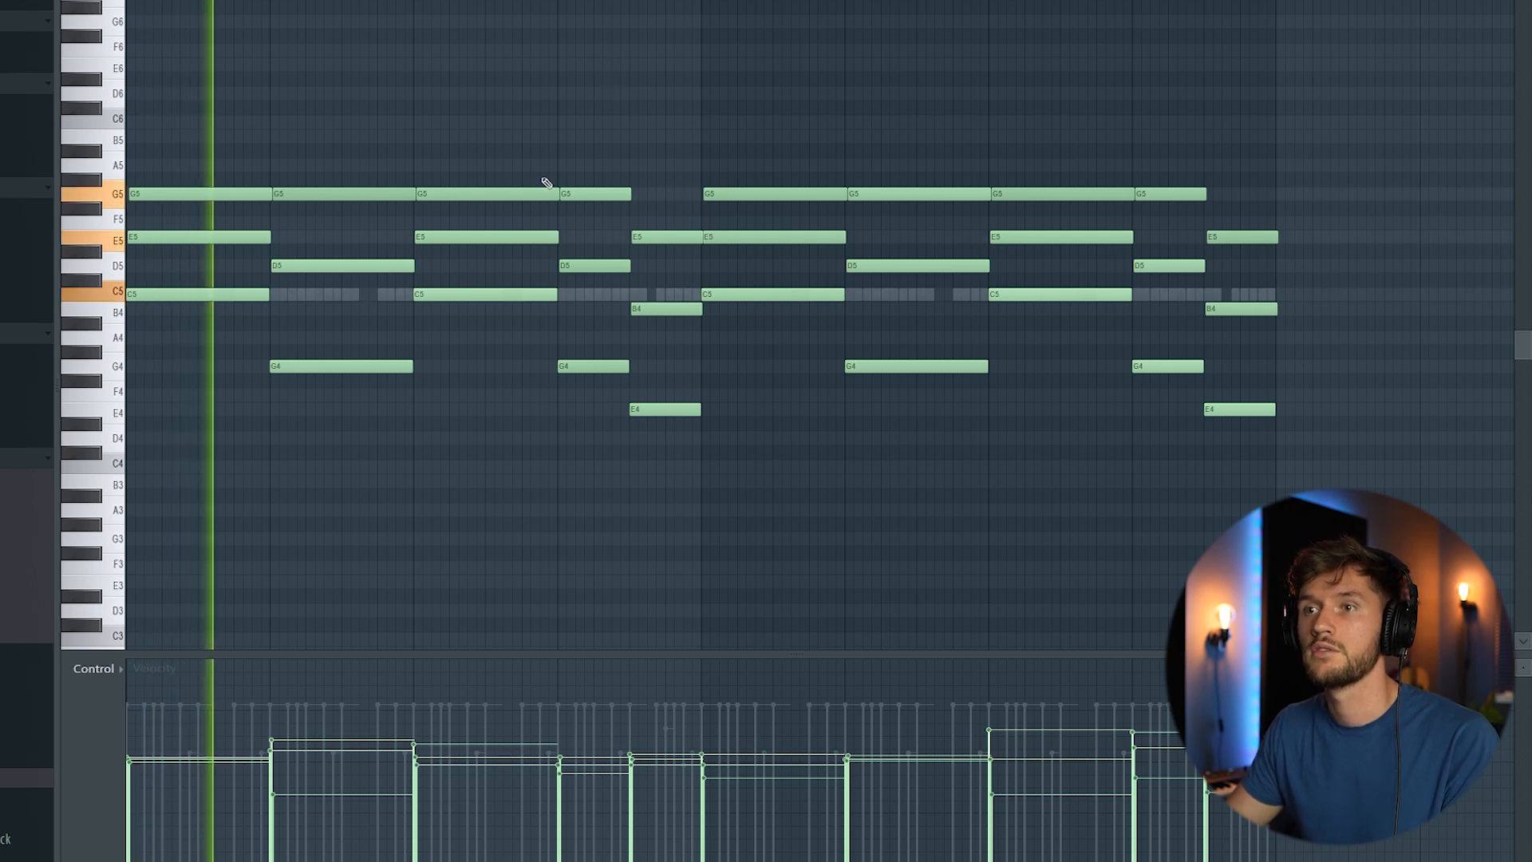
{"action": "key", "text": "ctrl+a"}
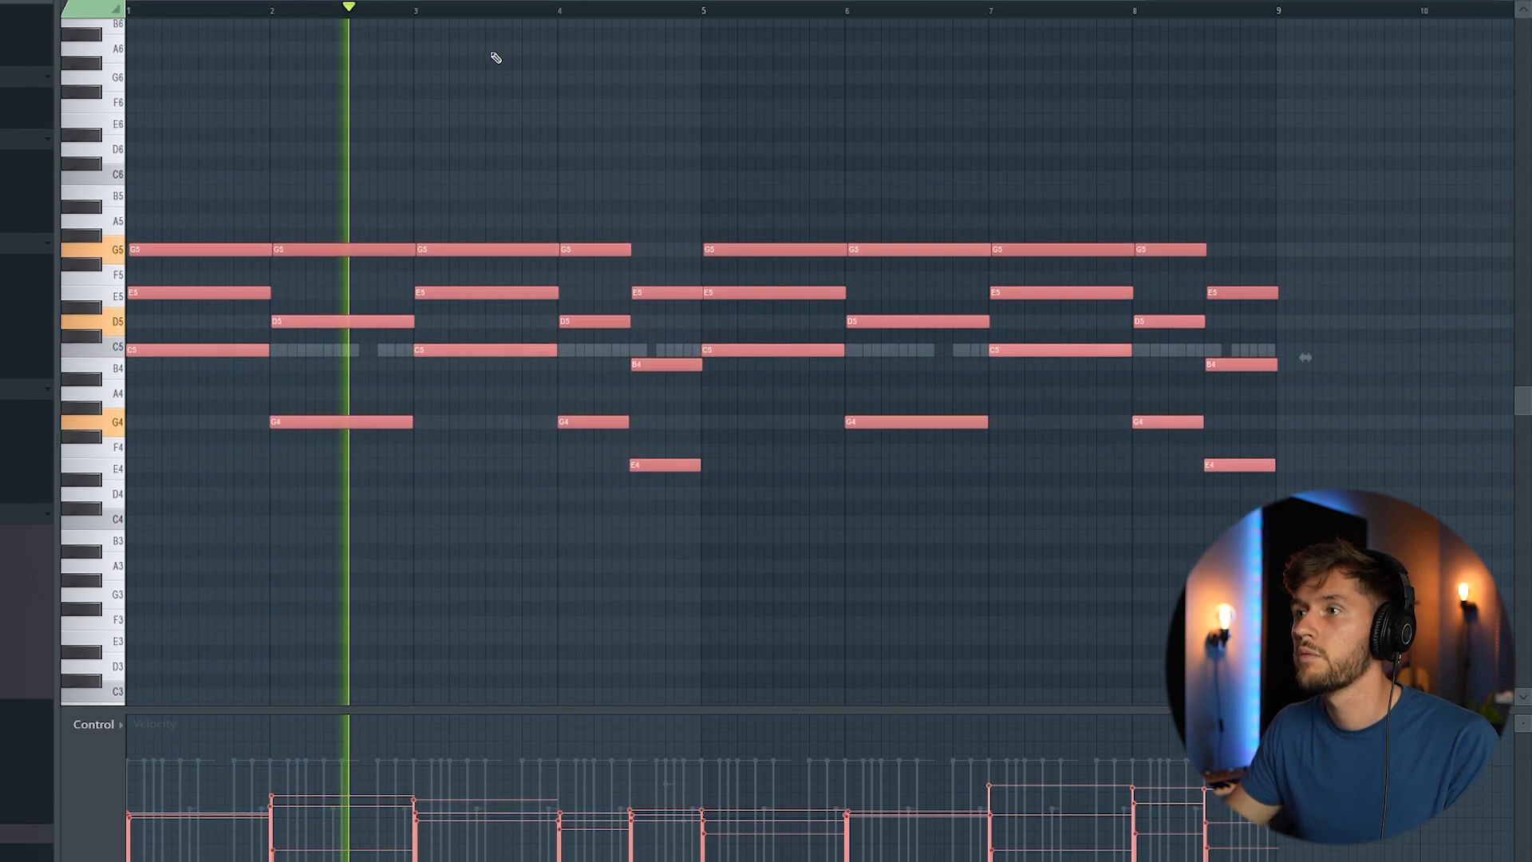
{"action": "left_click", "coordinate": [111, 58]}
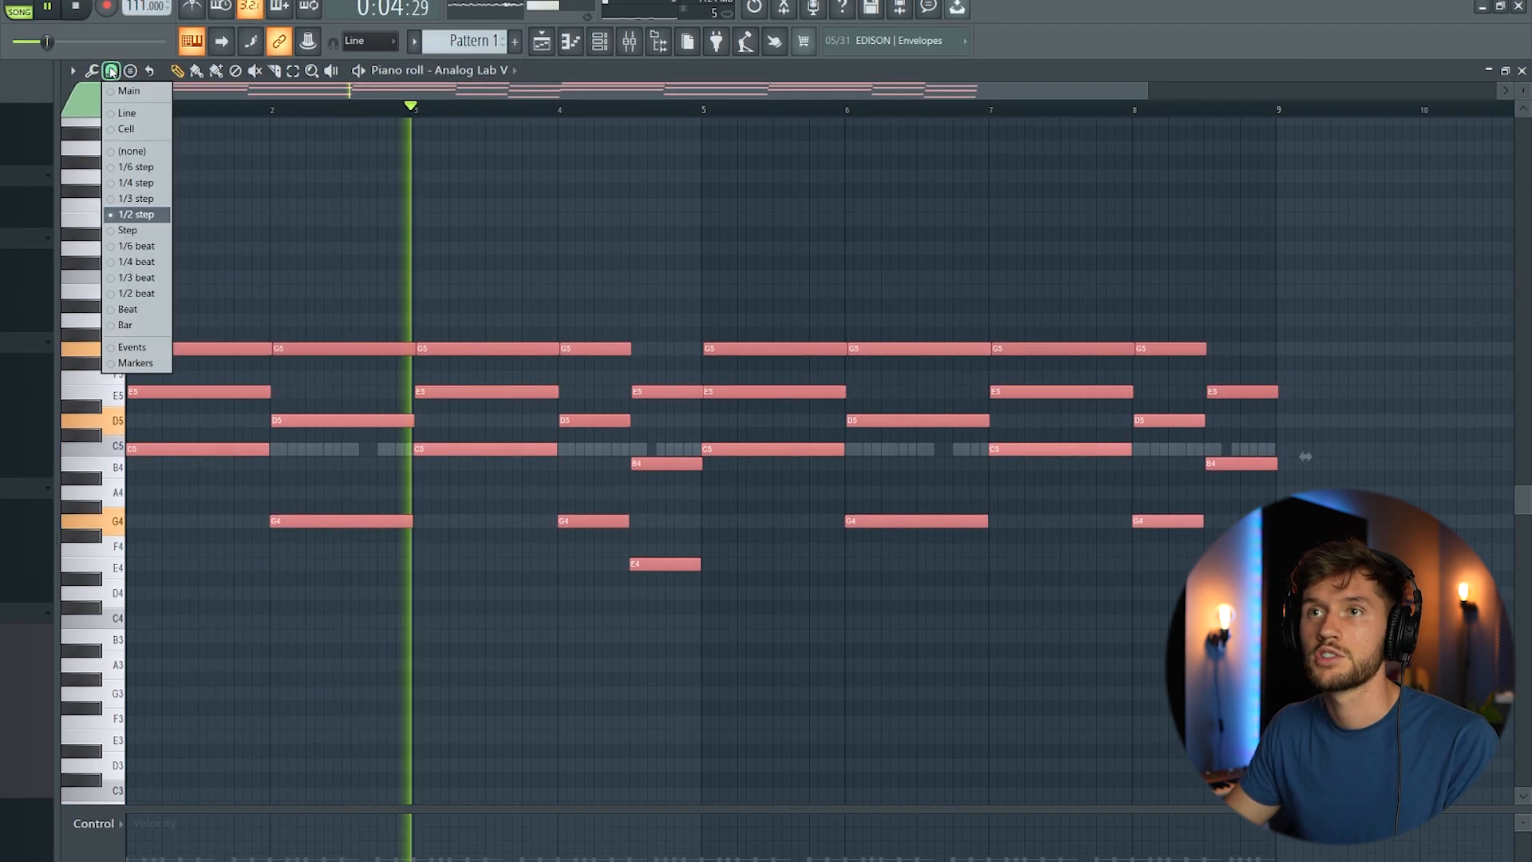
{"action": "left_click", "coordinate": [137, 159]}
{"action": "left_click_drag", "start_coordinate": [1277, 394], "coordinate": [1272, 394]}
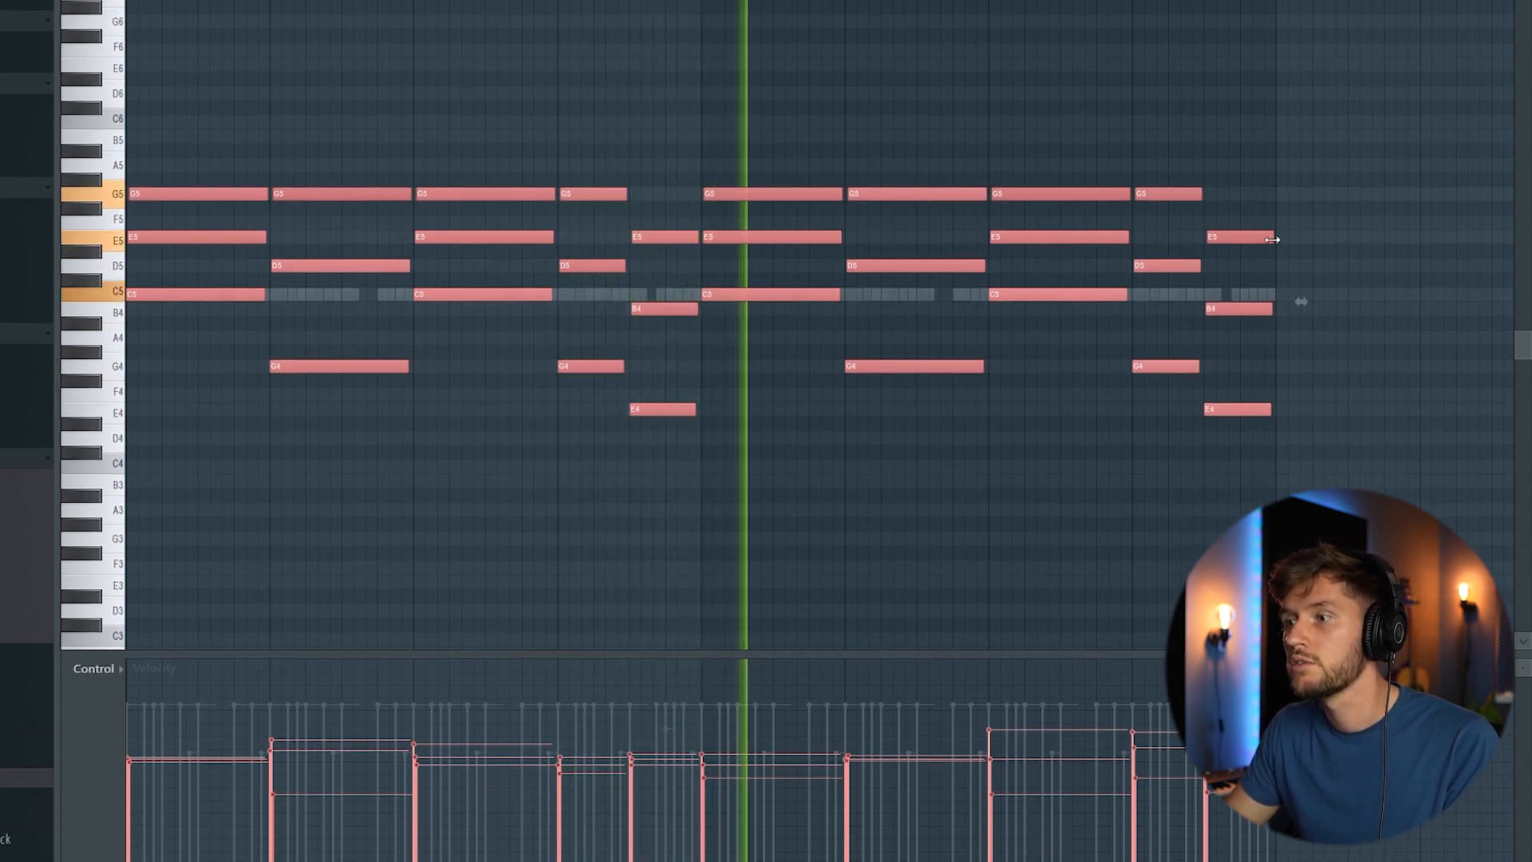
{"action": "key", "text": "ctrl+d"}
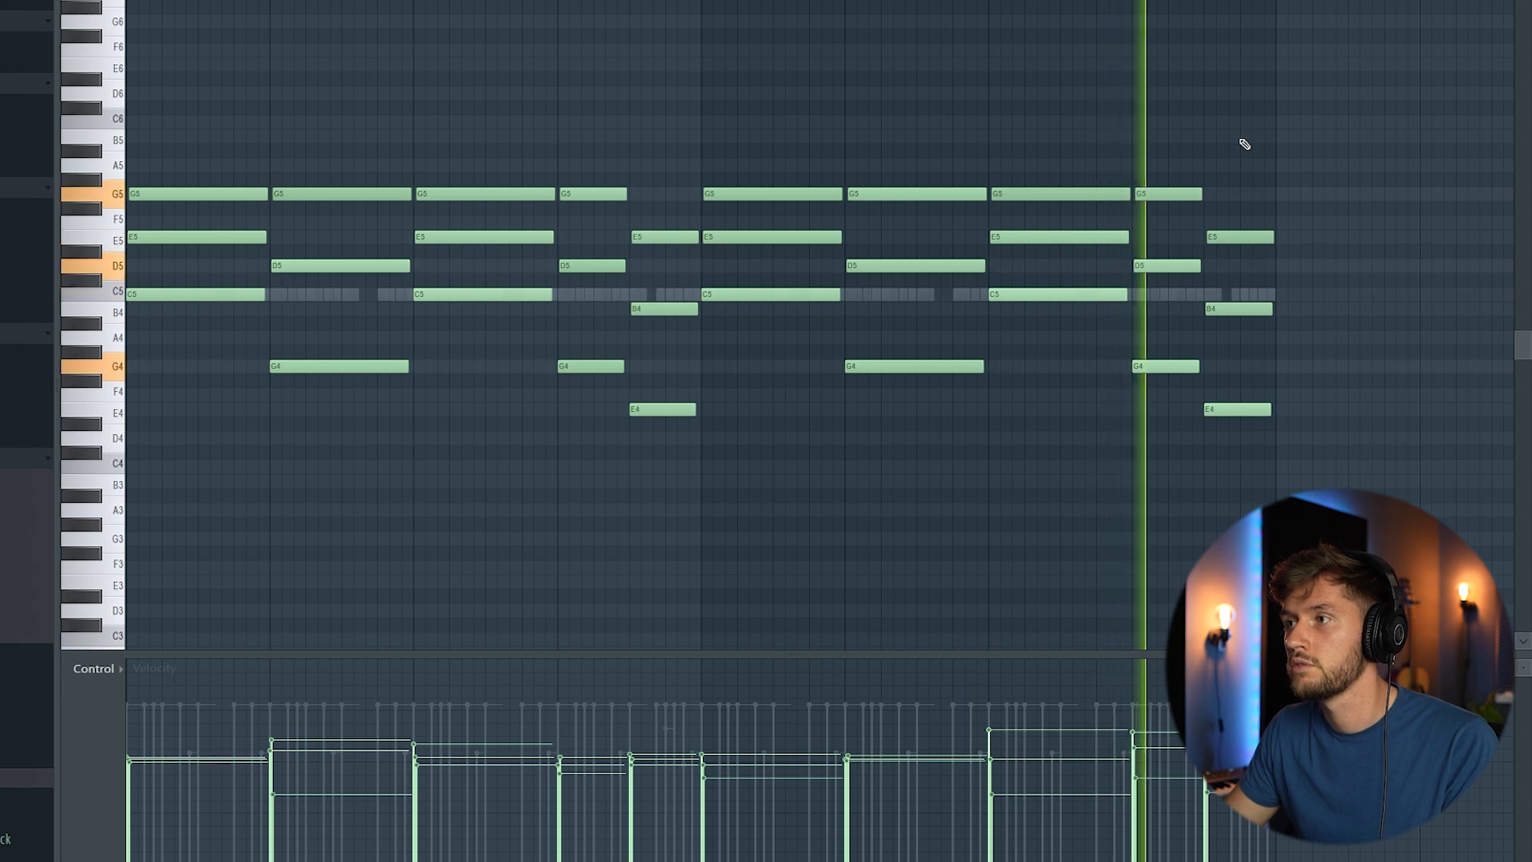
Play back the edited eight-bar Analog Lab V chord progression from the start, then stop it
{"action": "key", "text": "space"}
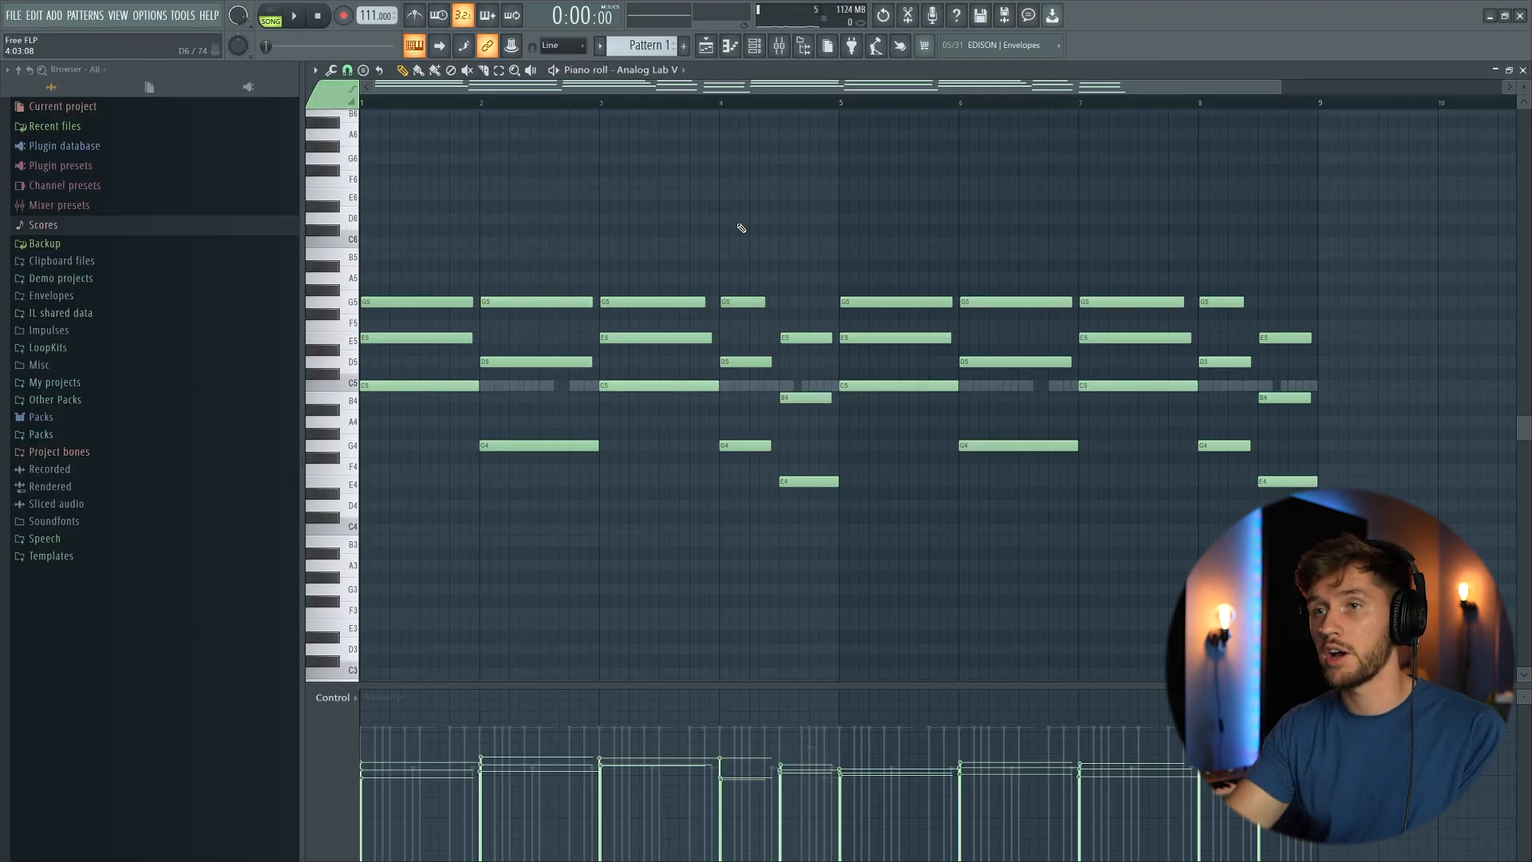
{"action": "key", "text": "space"}
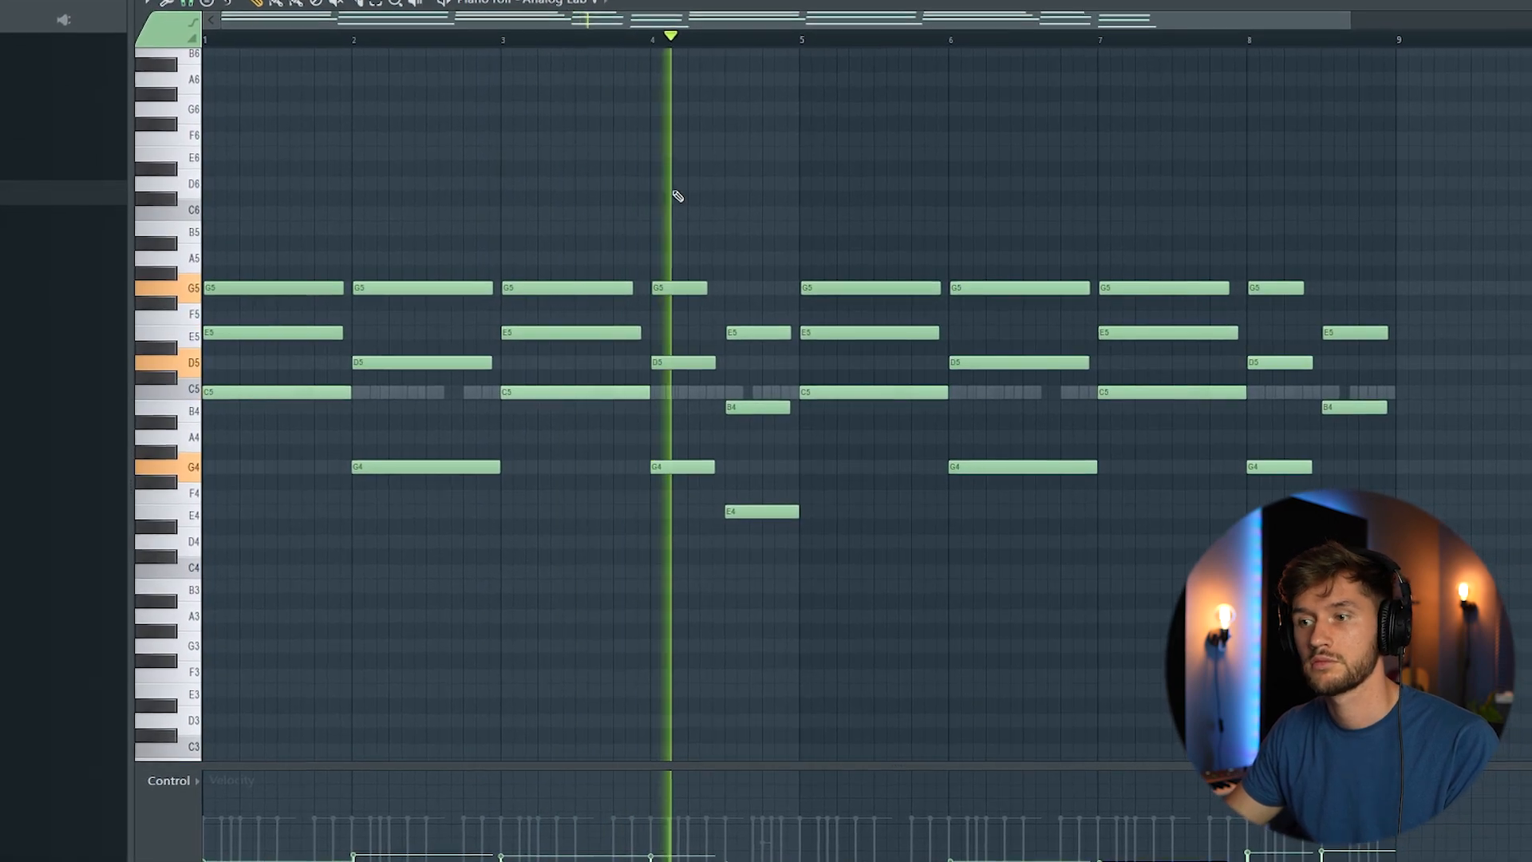
{"action": "key", "text": "space"}
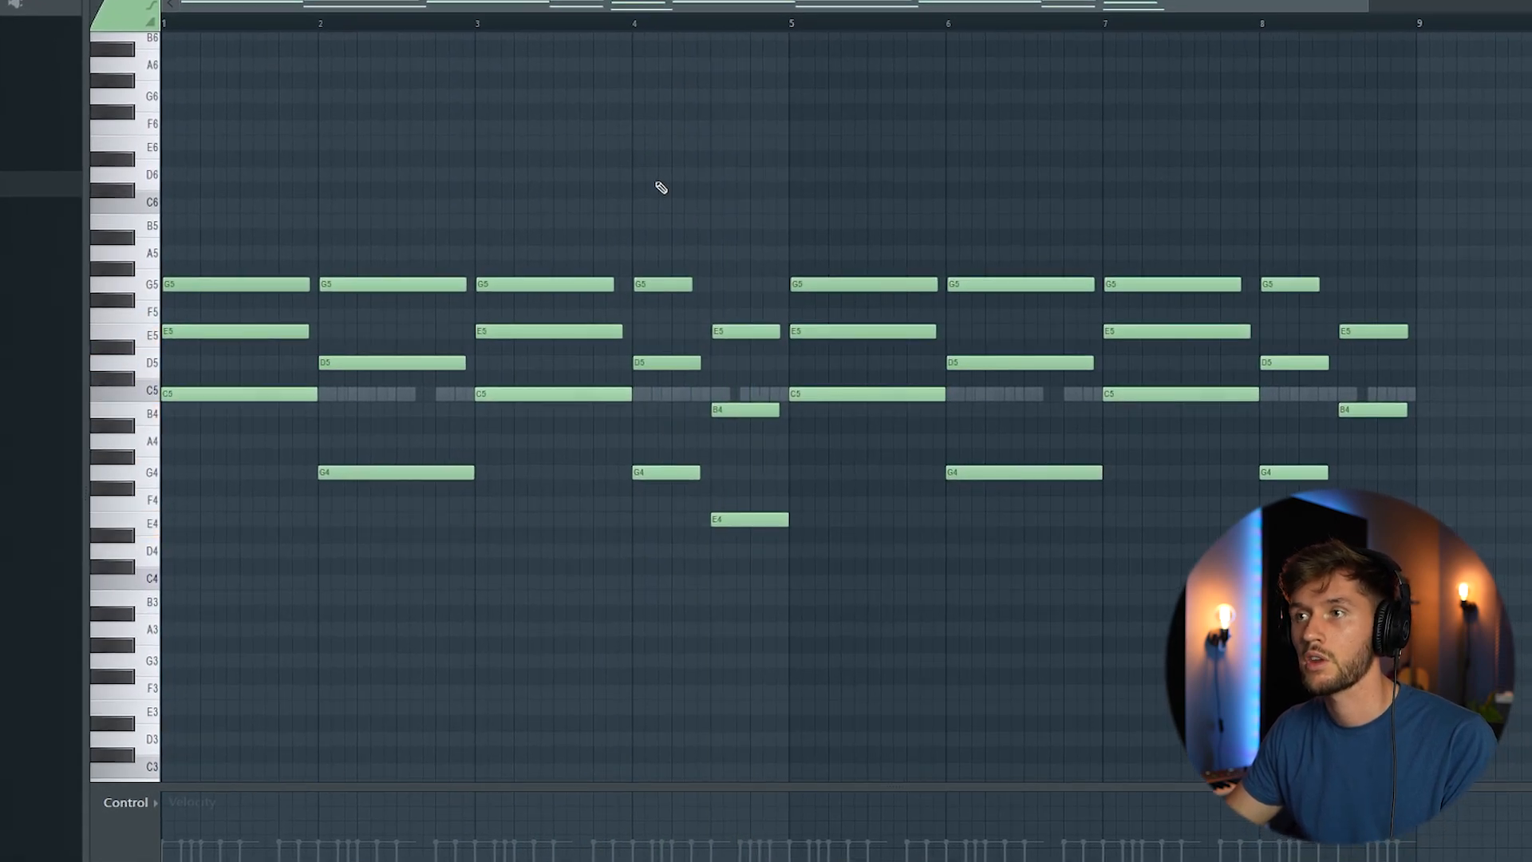
Insert a Kontakt channel, load Electric Sunburst Deluxe (Melody) and set its sound preset to 1 Empty
{"action": "key", "text": "F6"}
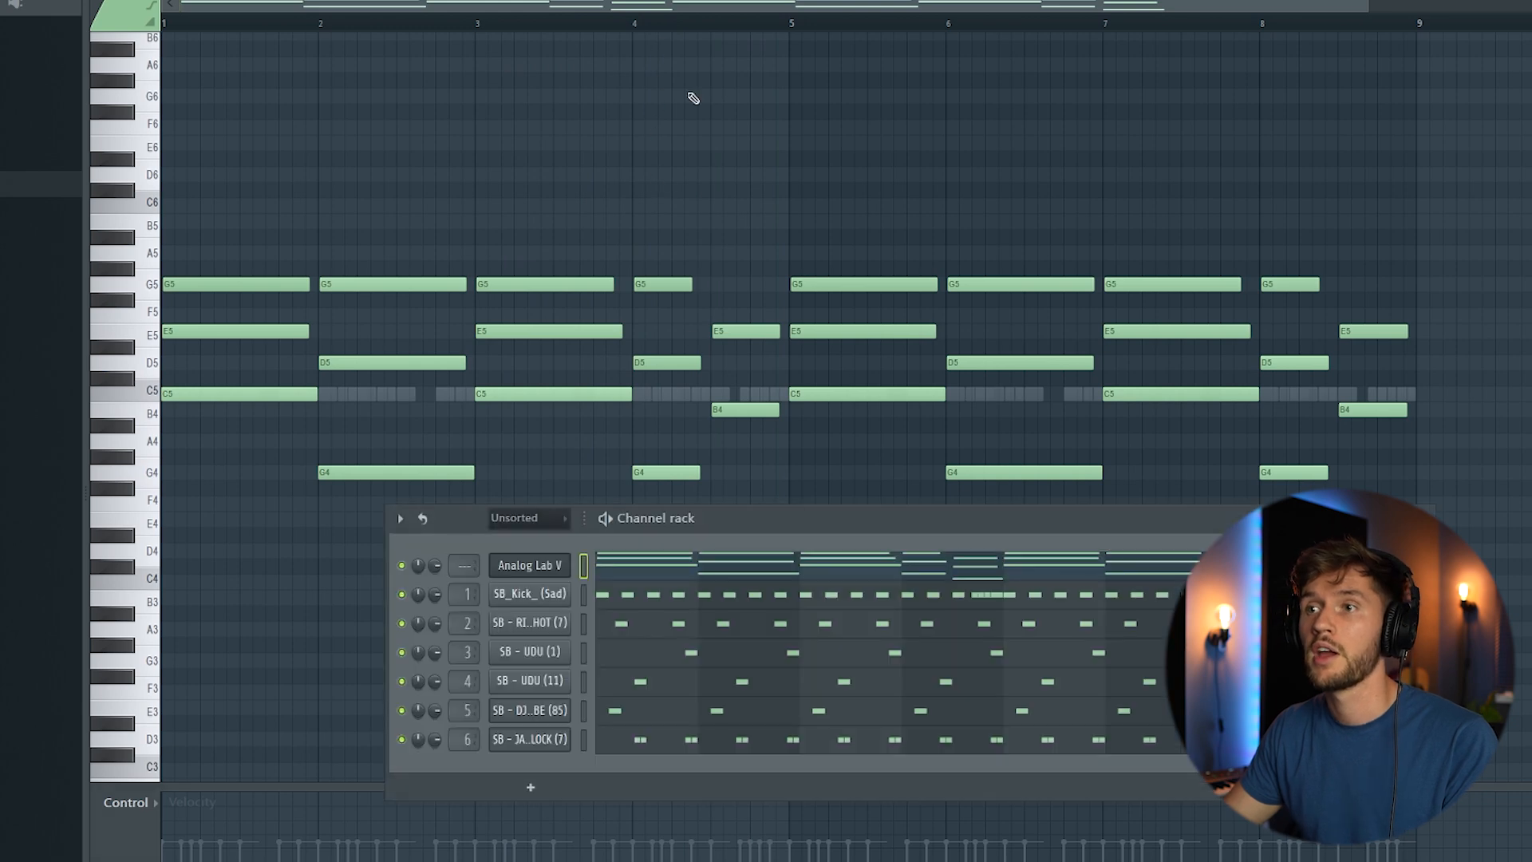
{"action": "right_click", "coordinate": [549, 568]}
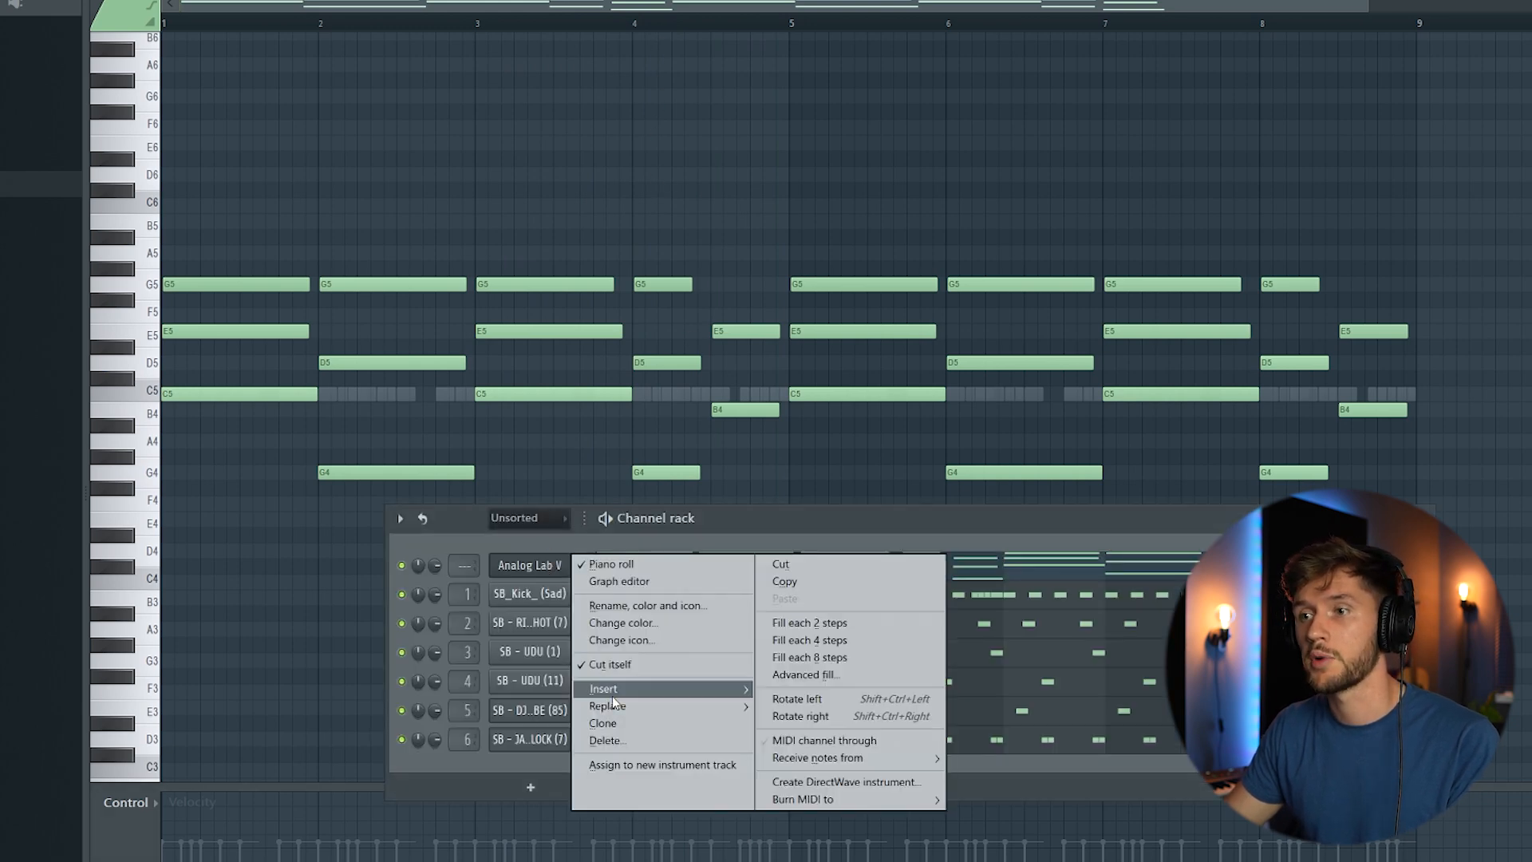
{"action": "mouse_move", "coordinate": [611, 696]}
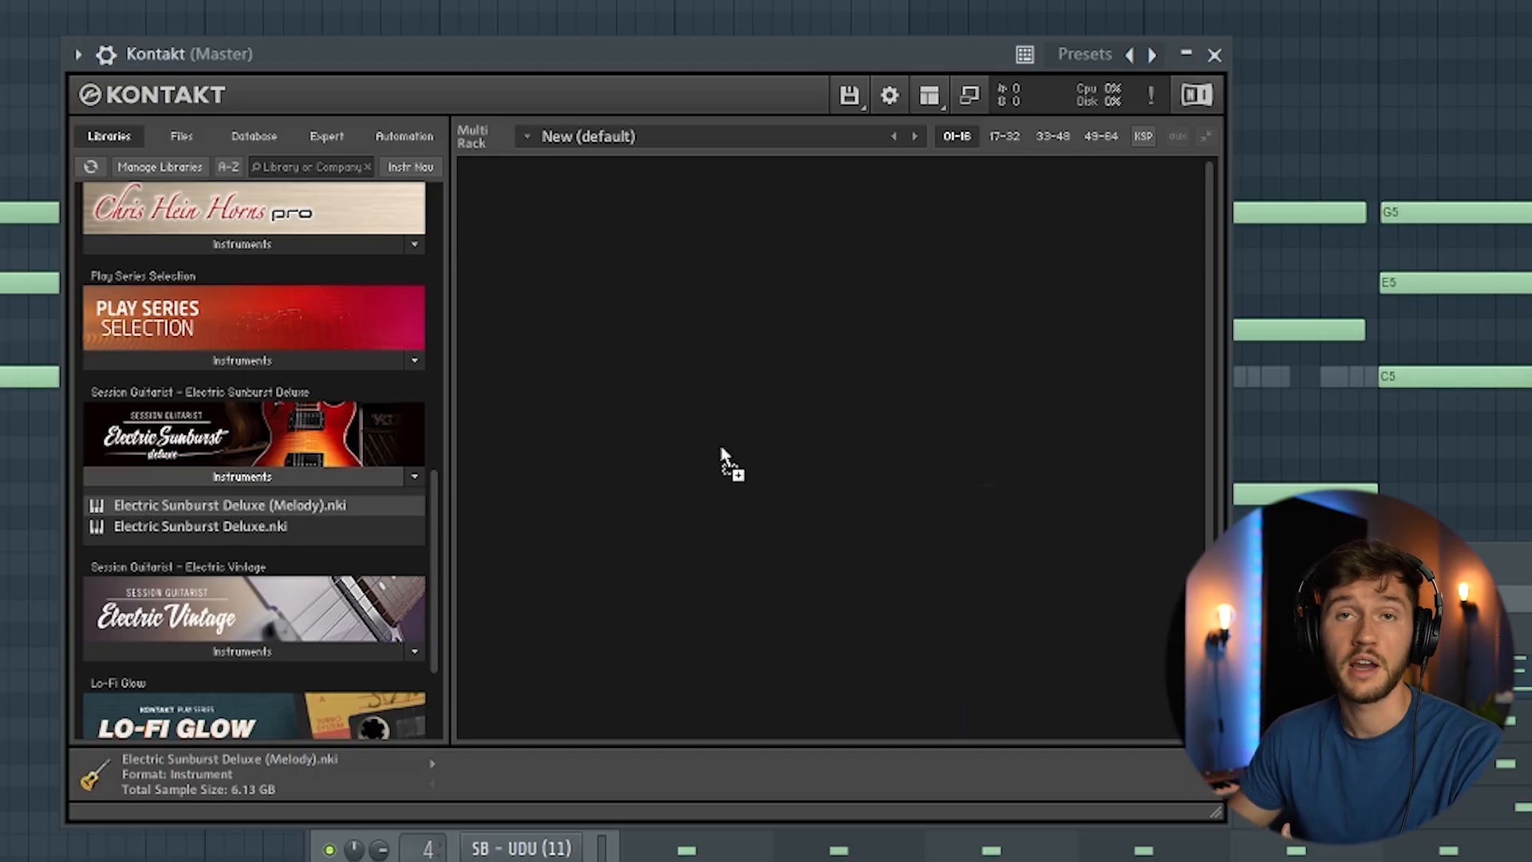
{"action": "left_click_drag", "start_coordinate": [721, 447], "coordinate": [721, 448]}
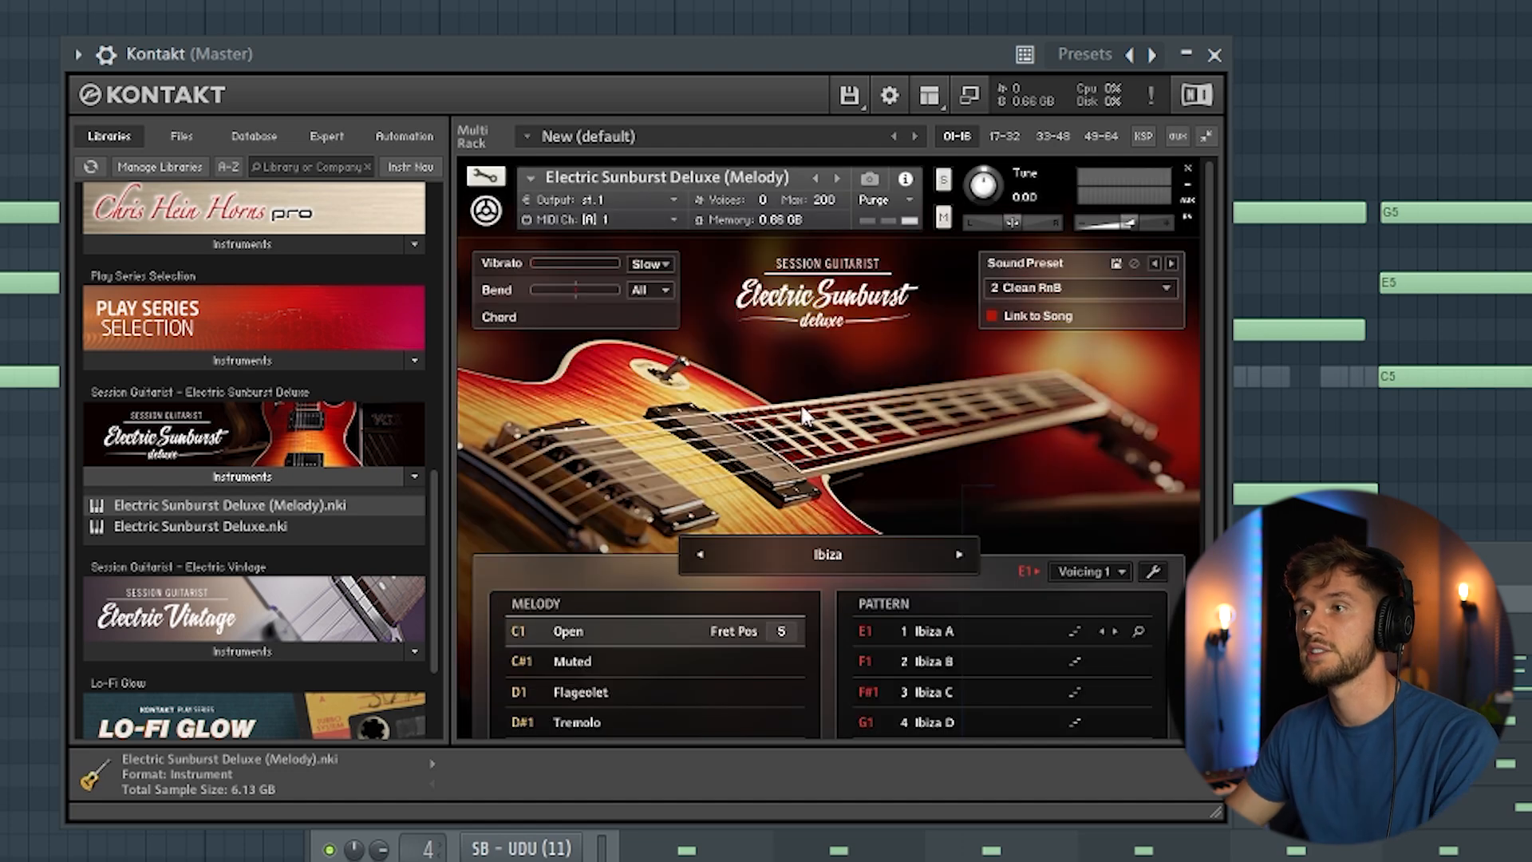
{"action": "left_click", "coordinate": [1167, 288]}
{"action": "left_click", "coordinate": [1071, 112]}
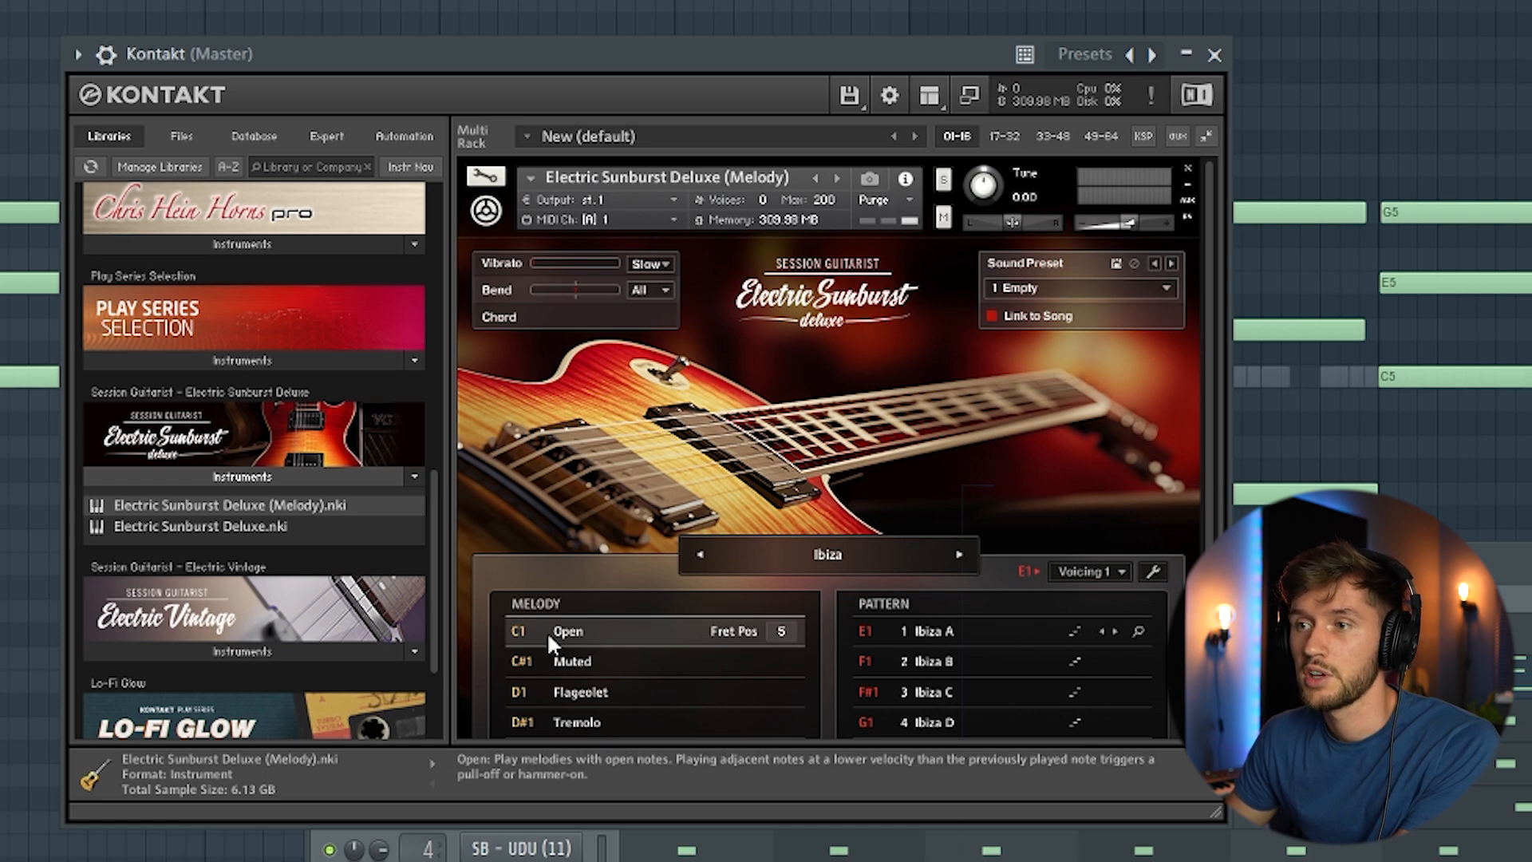
Insert an Audio Clip channel below Kontakt, copy the Analog Lab V chords into it and transpose them up one octave
{"action": "key", "text": "F6"}
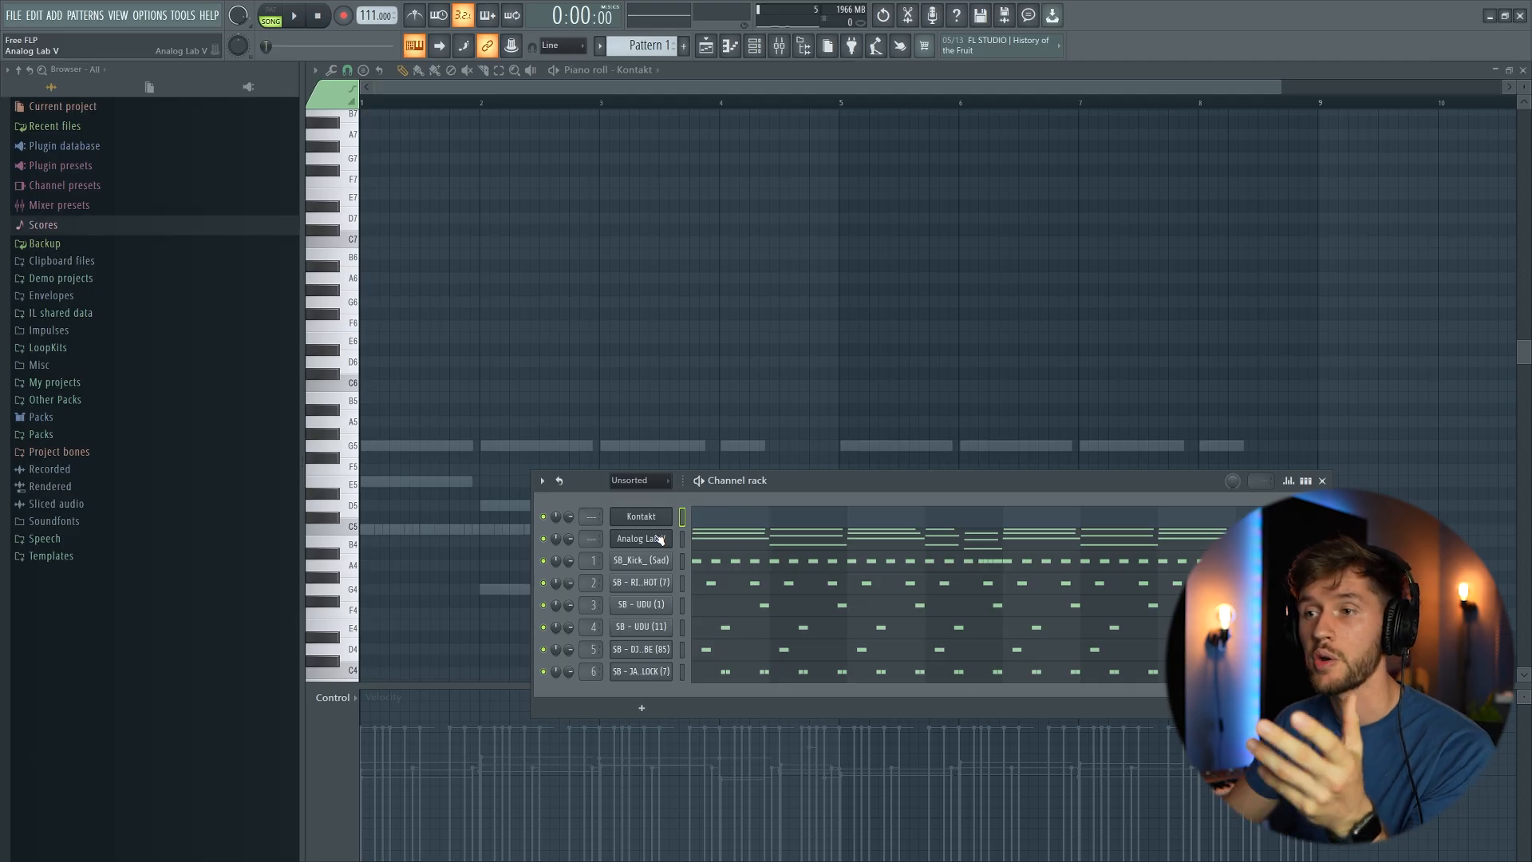
{"action": "right_click", "coordinate": [659, 539]}
{"action": "mouse_move", "coordinate": [726, 636]}
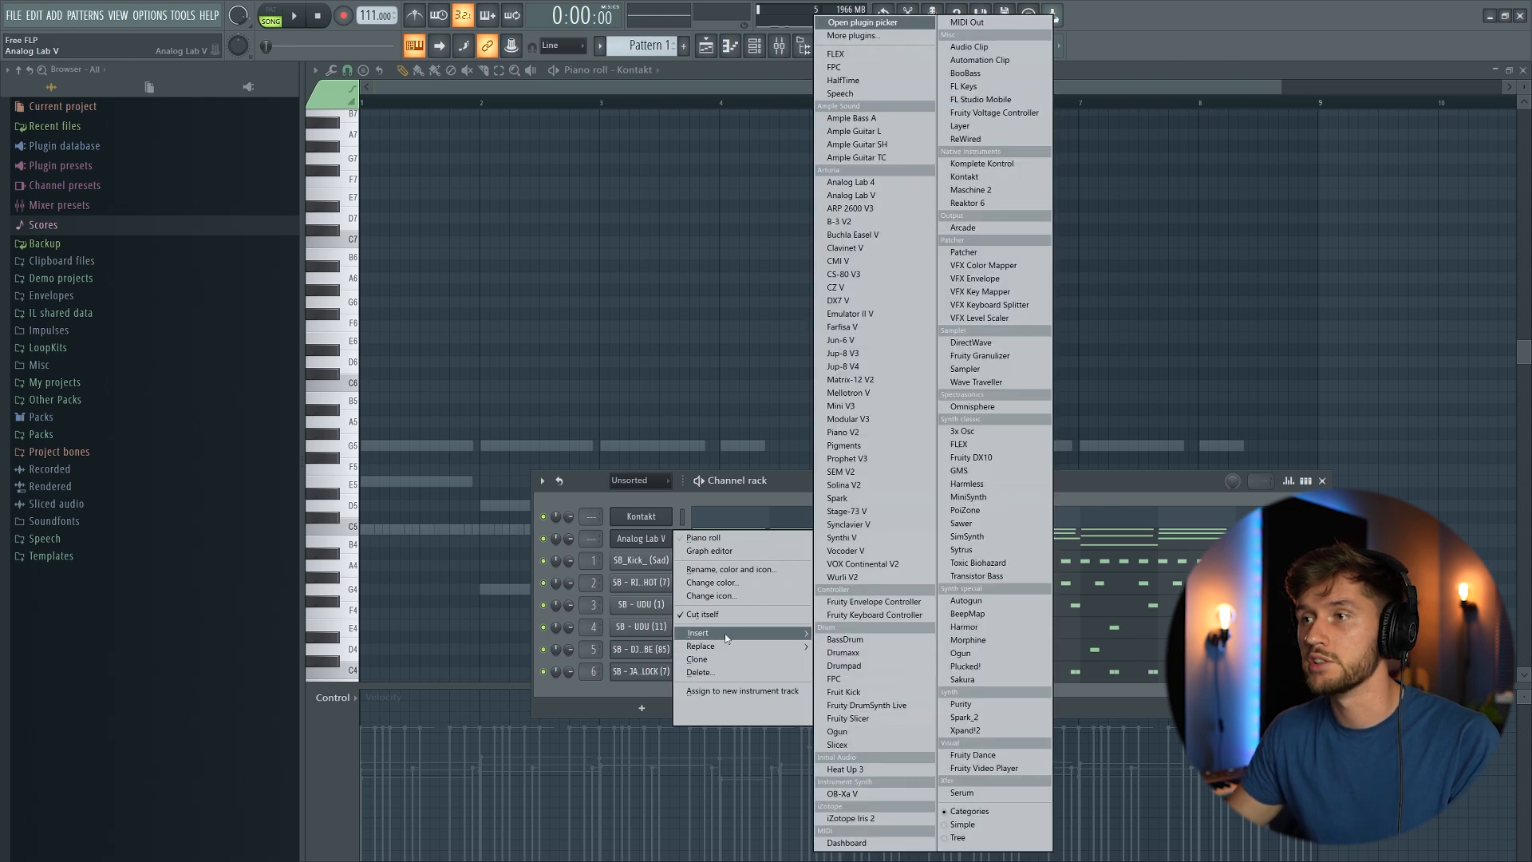
{"action": "left_click", "coordinate": [969, 46]}
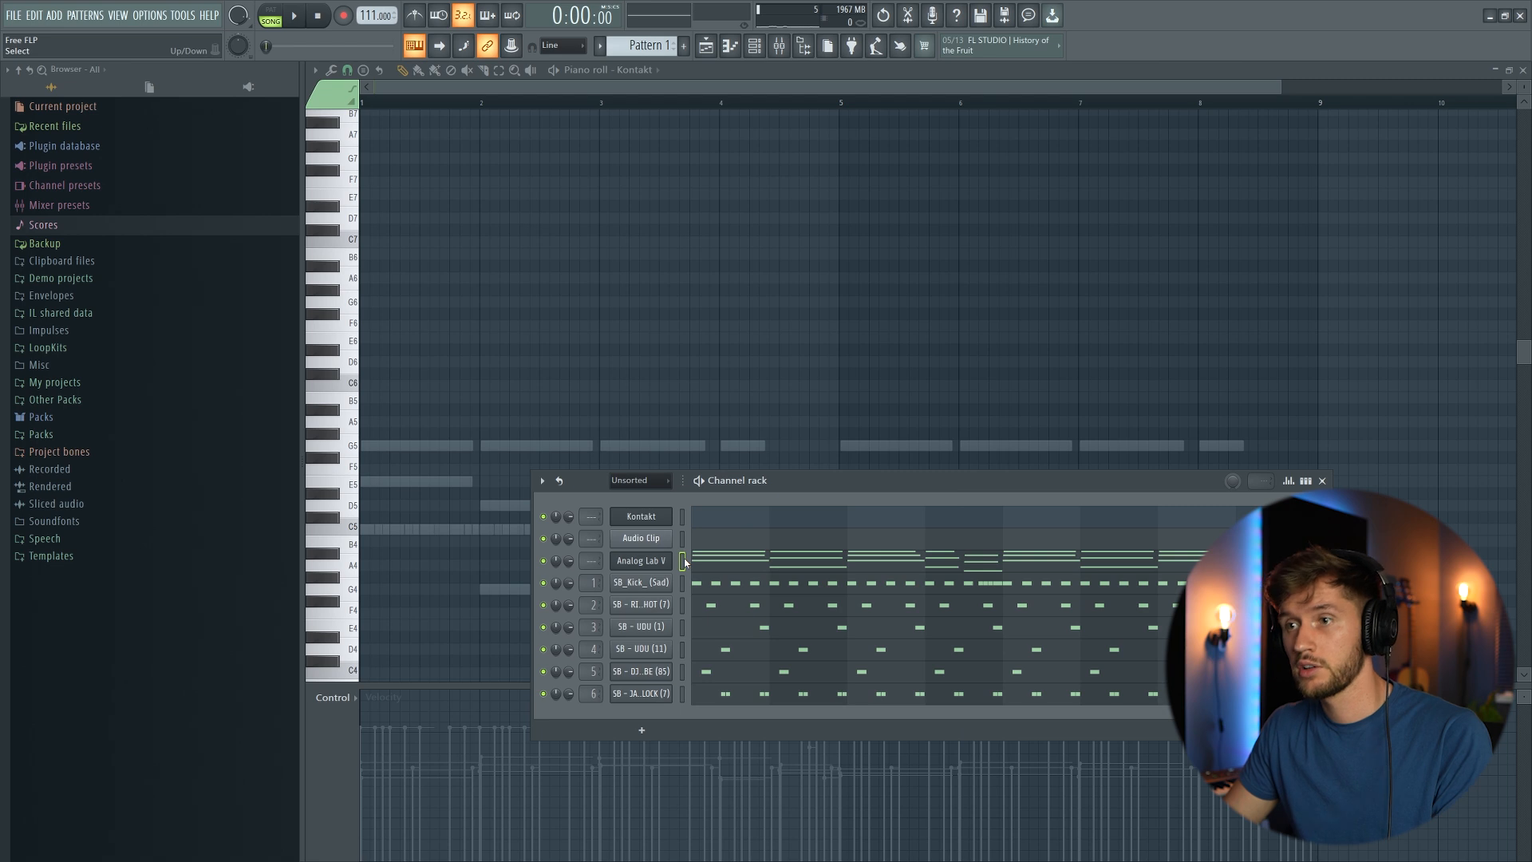
{"action": "left_click", "coordinate": [706, 545]}
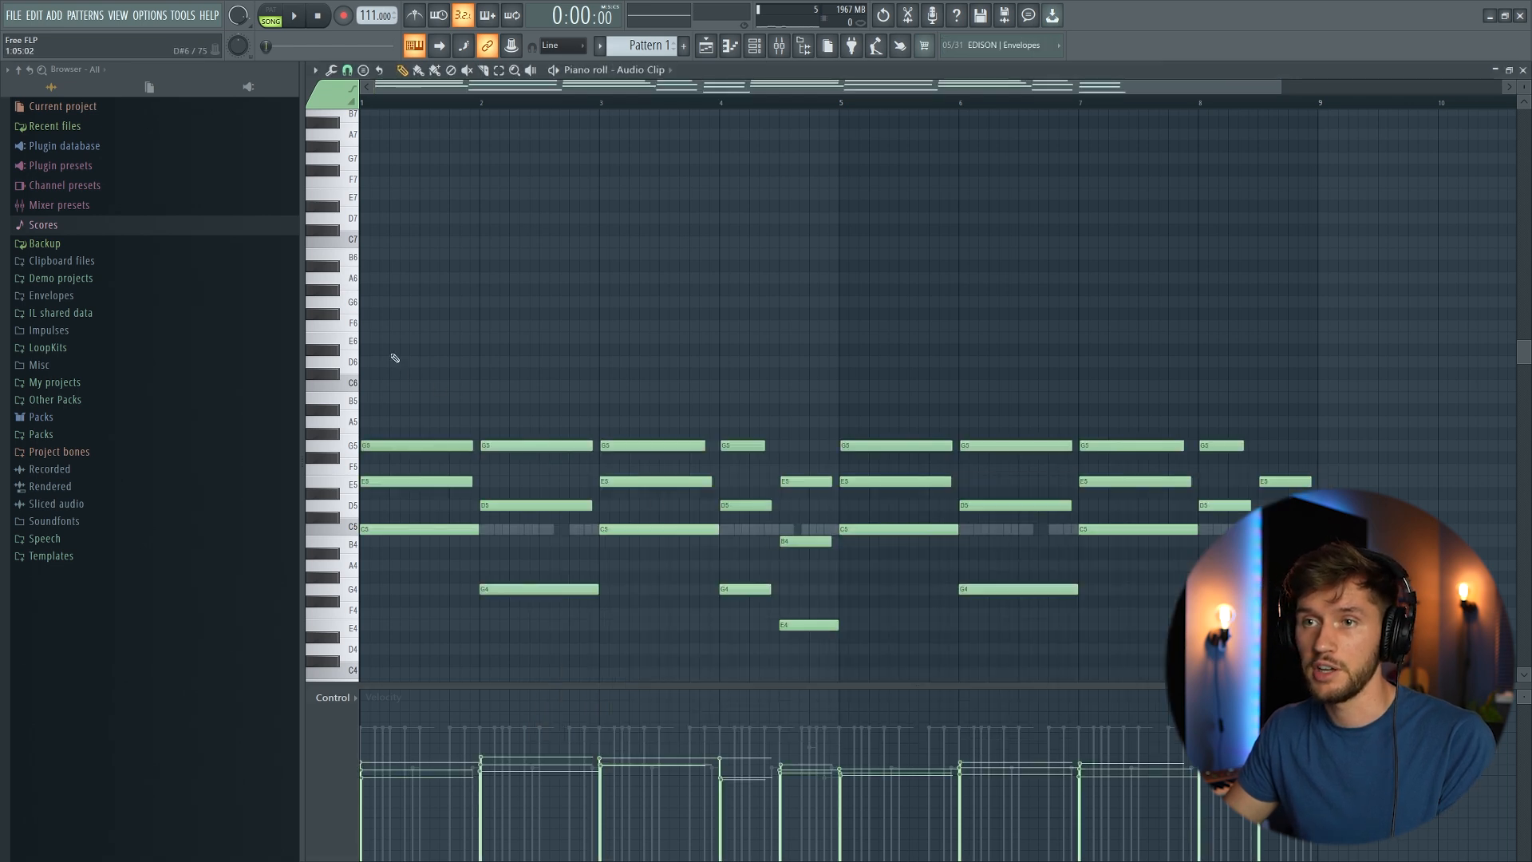
{"action": "key", "text": "ctrl+a"}
{"action": "left_click_drag", "start_coordinate": [375, 531], "coordinate": [338, 388]}
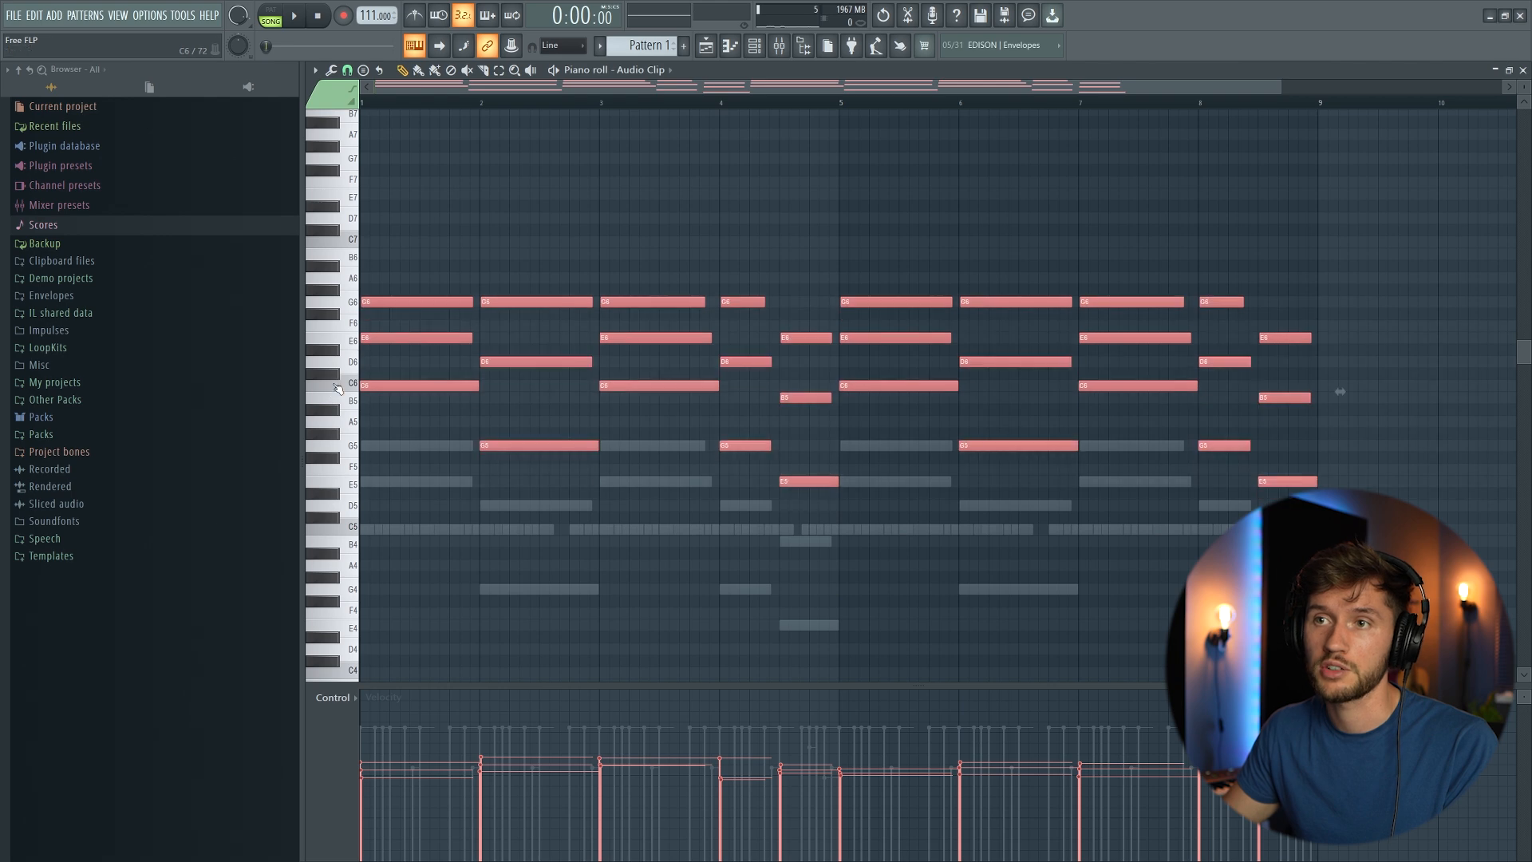
Draw the root notes C6, G5, C6, G5 and E5 in the Kontakt channel following the ghost chords, and play them back
{"action": "left_click", "coordinate": [755, 47]}
{"action": "left_click", "coordinate": [673, 517]}
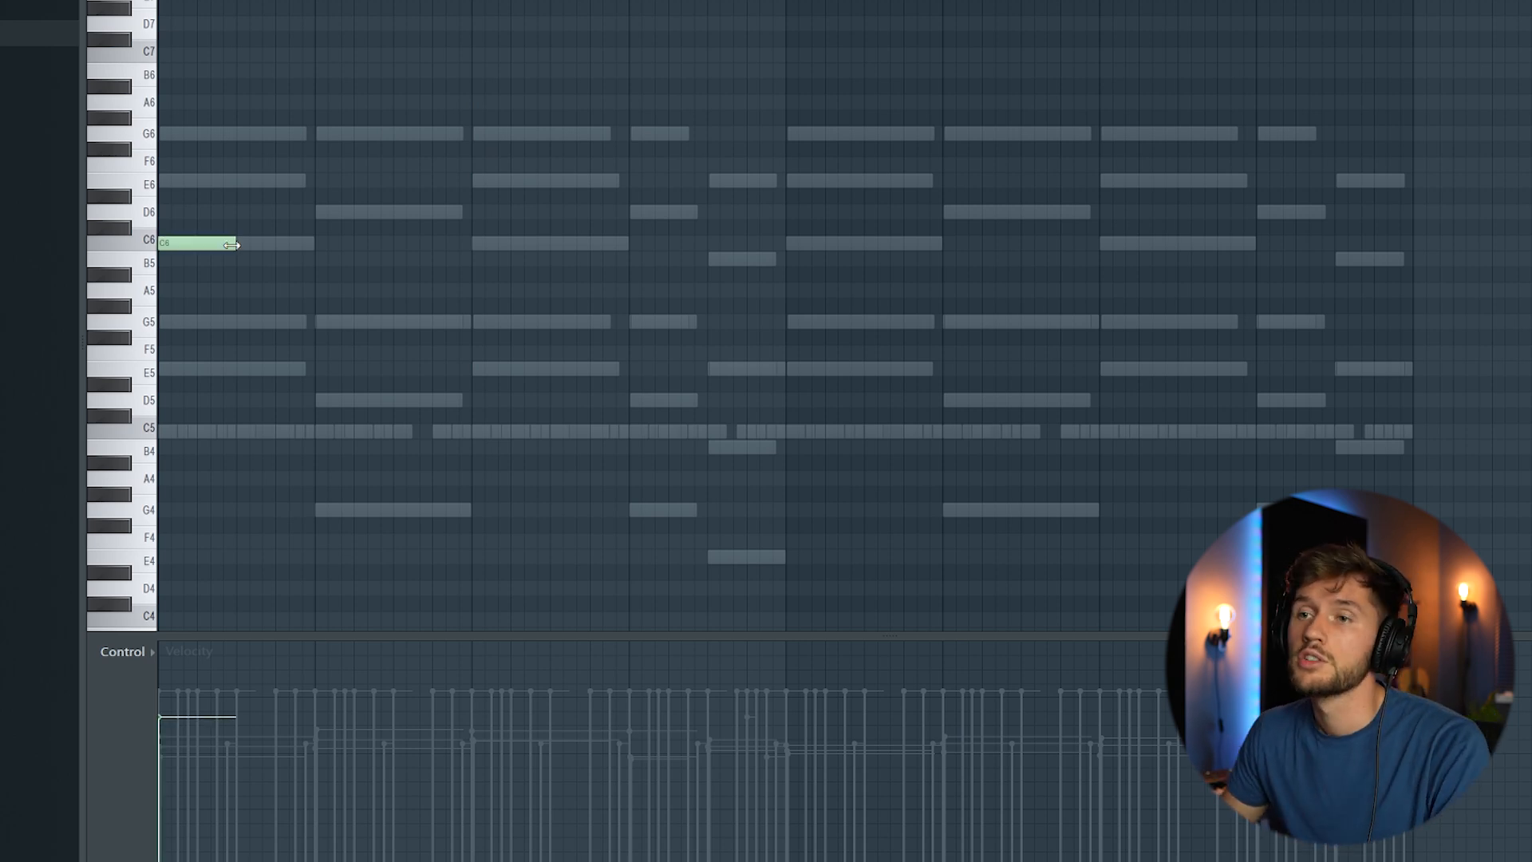
{"action": "left_click", "coordinate": [137, 0]}
{"action": "left_click", "coordinate": [163, 0]}
{"action": "left_click", "coordinate": [312, 321]}
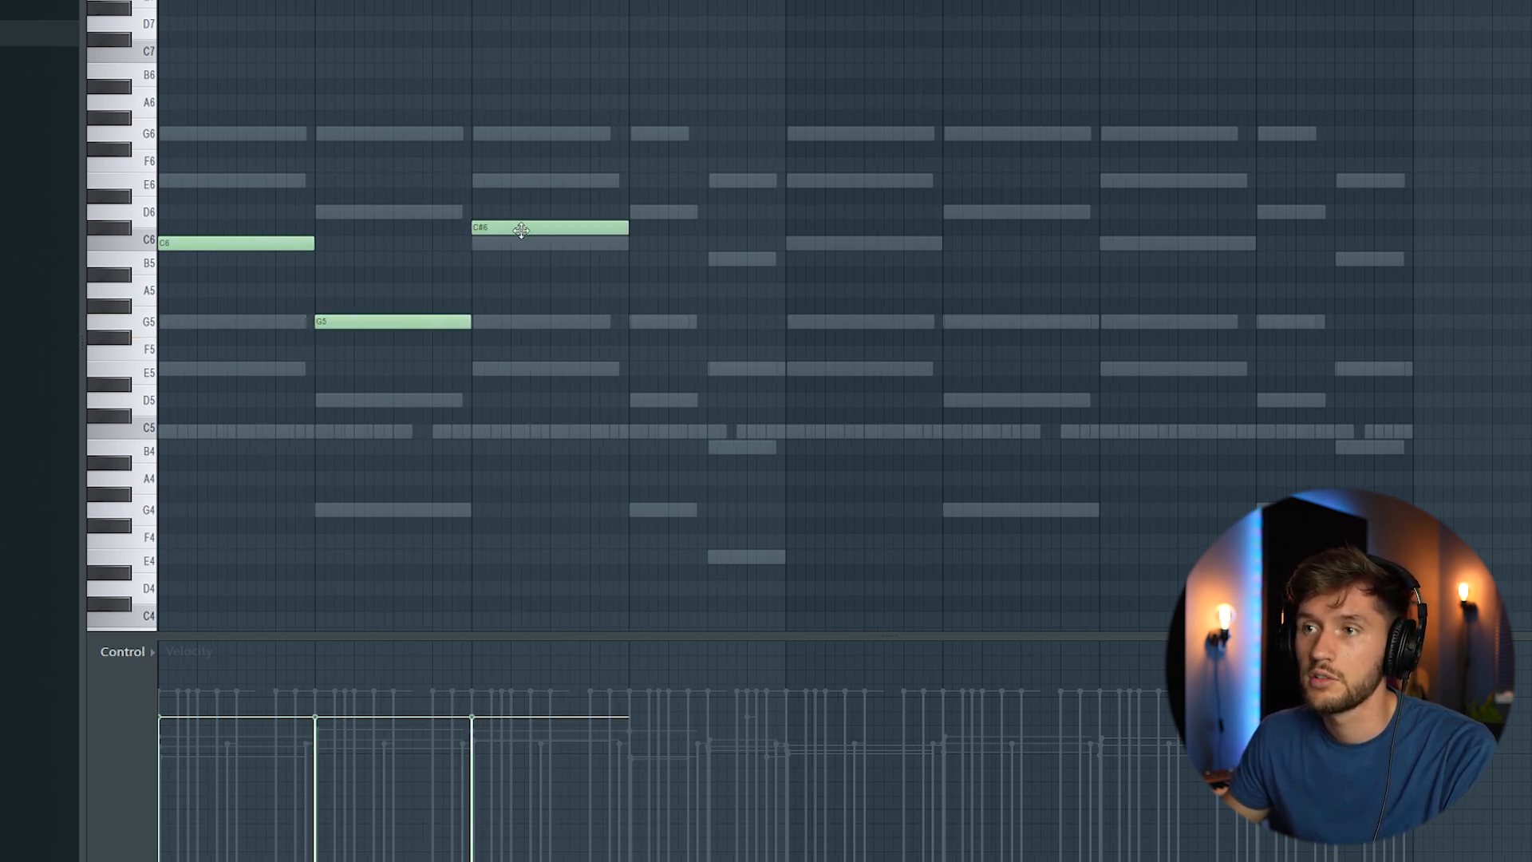
{"action": "left_click_drag", "start_coordinate": [520, 231], "coordinate": [521, 243]}
{"action": "left_click", "coordinate": [629, 319]}
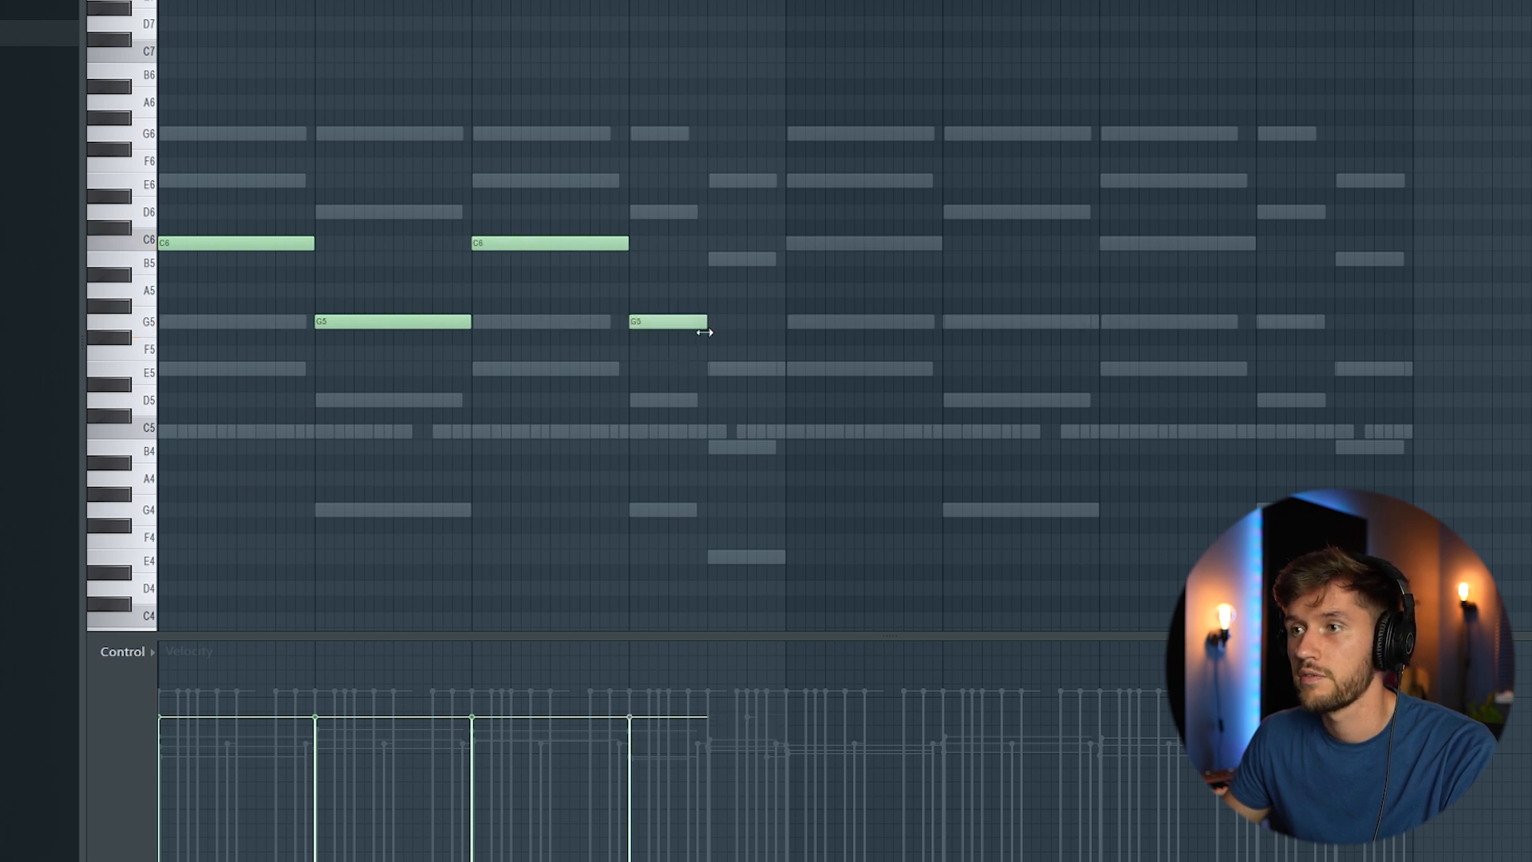
{"action": "key", "text": "space"}
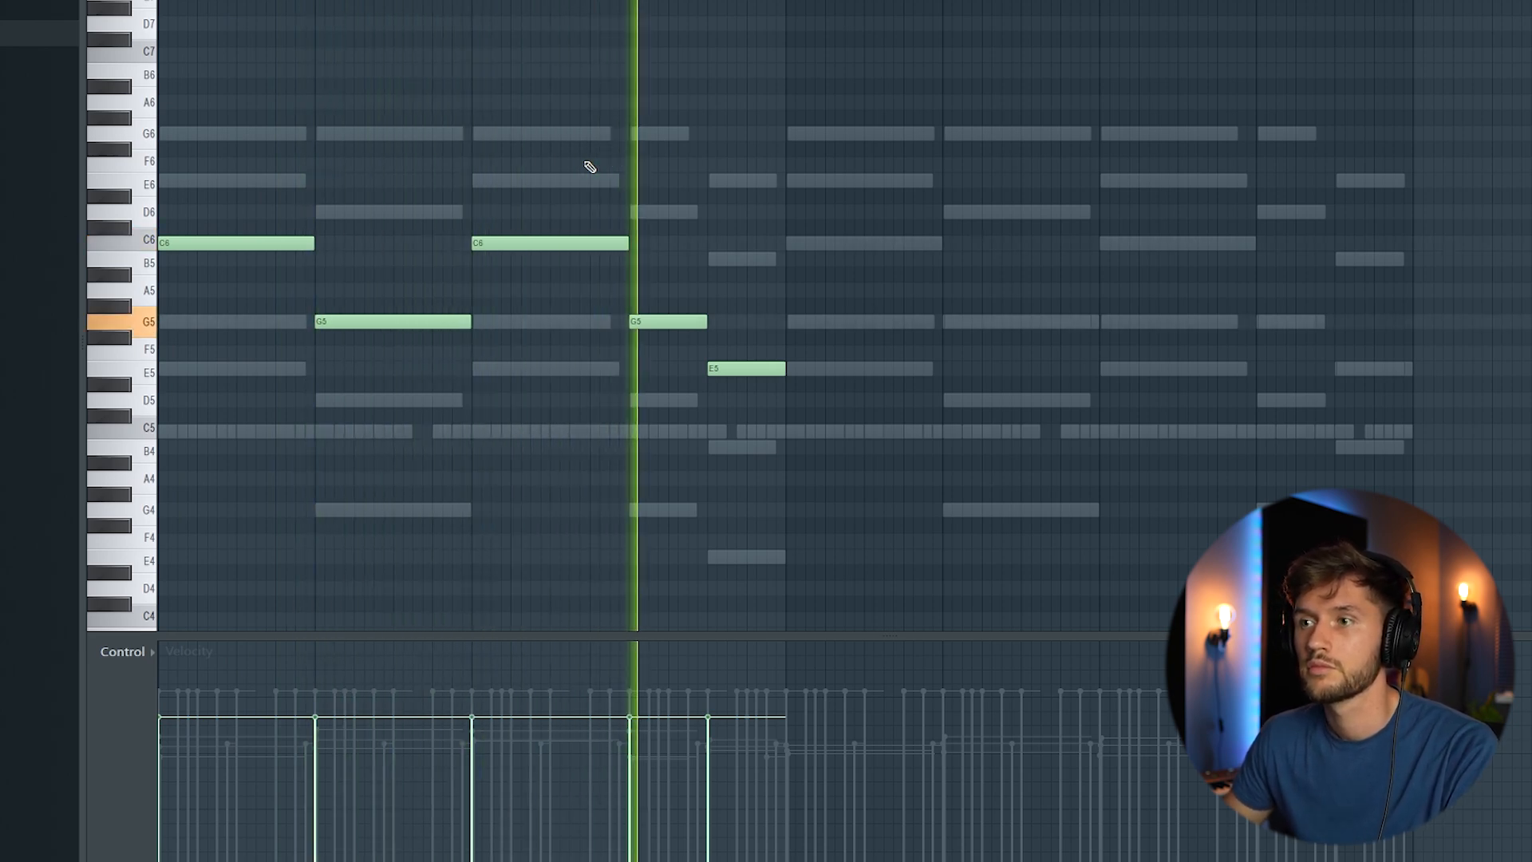
{"action": "key", "text": "space"}
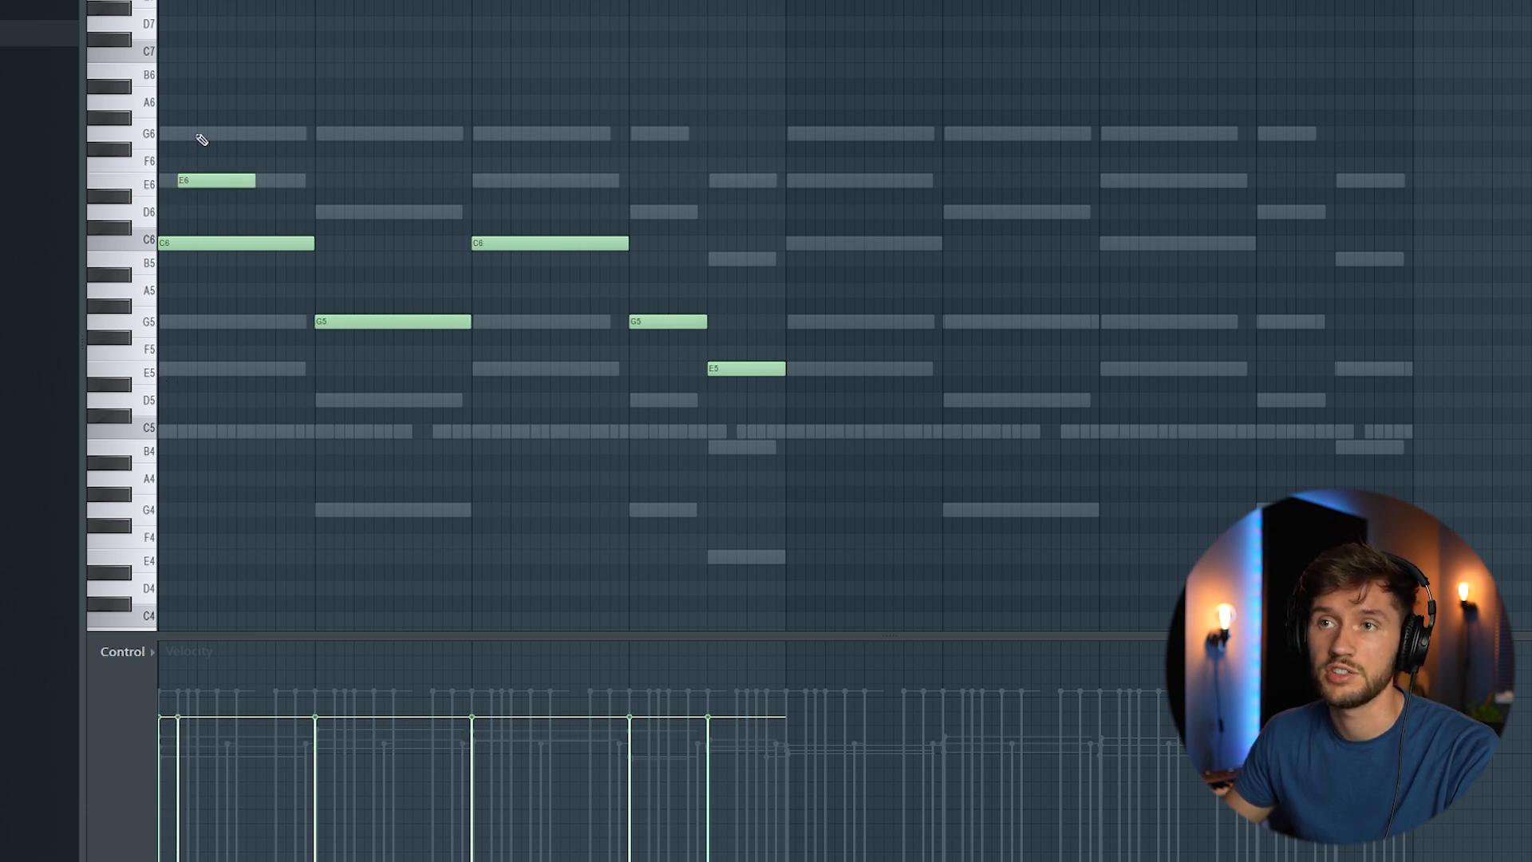
Add staggered E6, G6 and B6 notes above the first C6 as a rising arpeggio, auditioning it along the way
{"action": "key", "text": "space"}
{"action": "key", "text": "space"}
{"action": "key", "text": "space"}
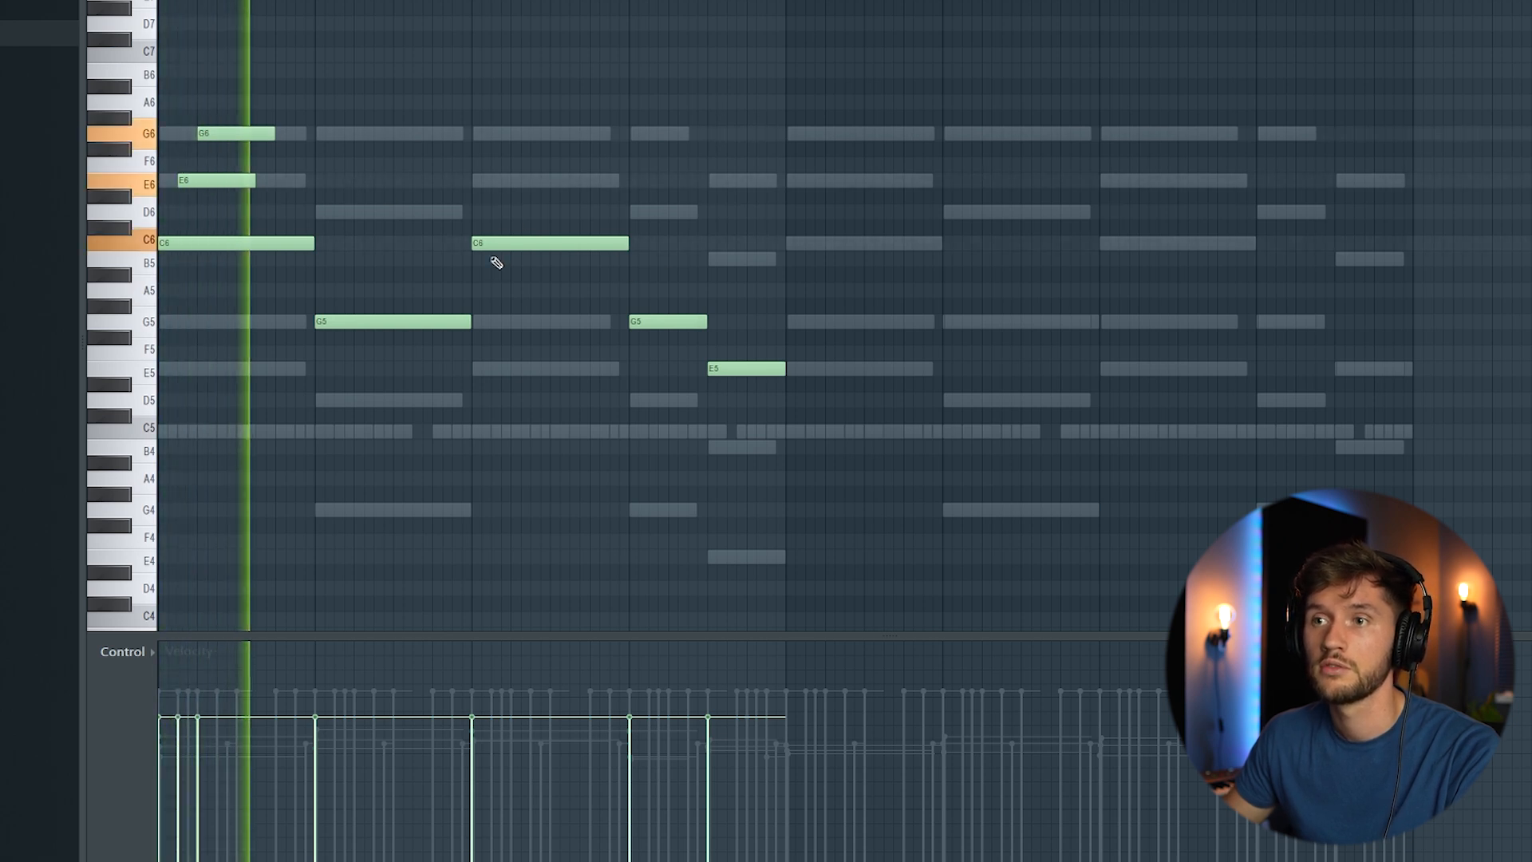
{"action": "key", "text": "space"}
{"action": "left_click", "coordinate": [239, 71]}
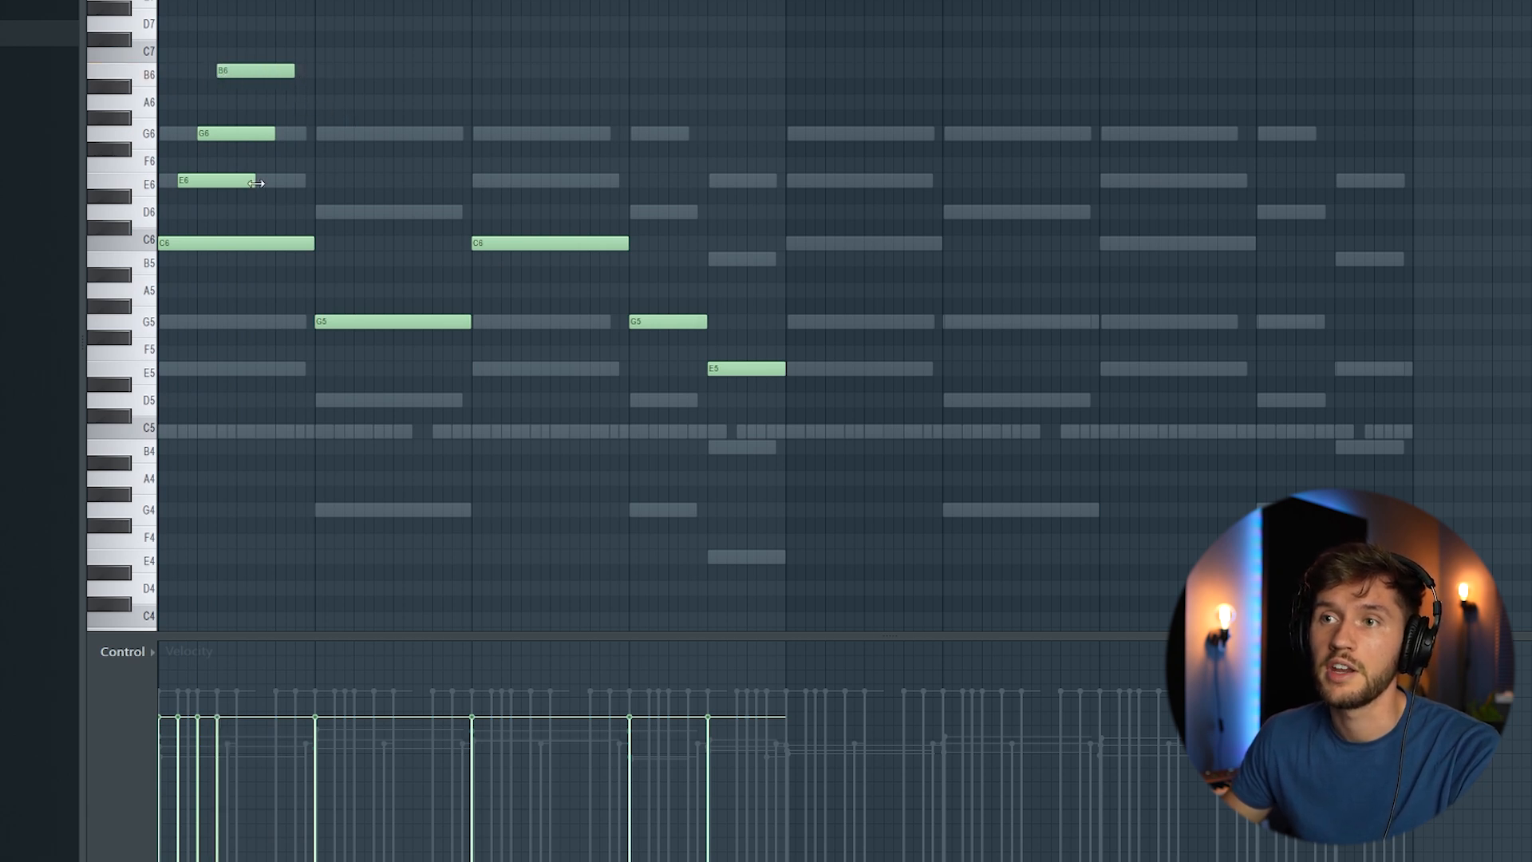
{"action": "key", "text": "space"}
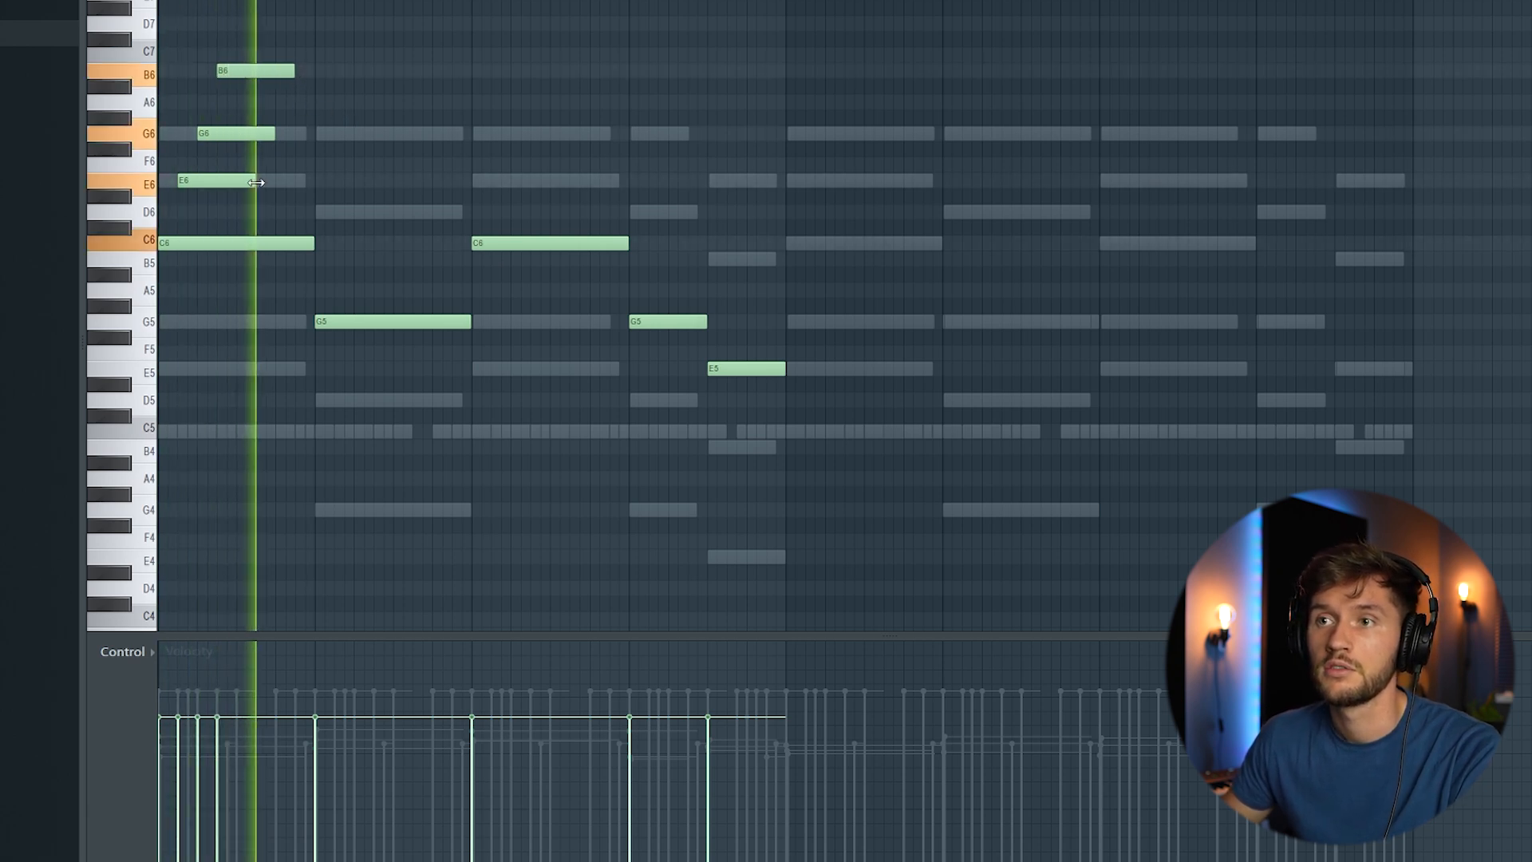
{"action": "key", "text": "space"}
Duplicate the E6, G6 and B6 notes directly behind themselves and play back the repeated arpeggio
{"action": "left_click_drag", "start_coordinate": [239, 16], "coordinate": [295, 183]}
{"action": "key", "text": "space"}
{"action": "left_click", "coordinate": [493, 56]}
{"action": "right_click", "coordinate": [495, 56]}
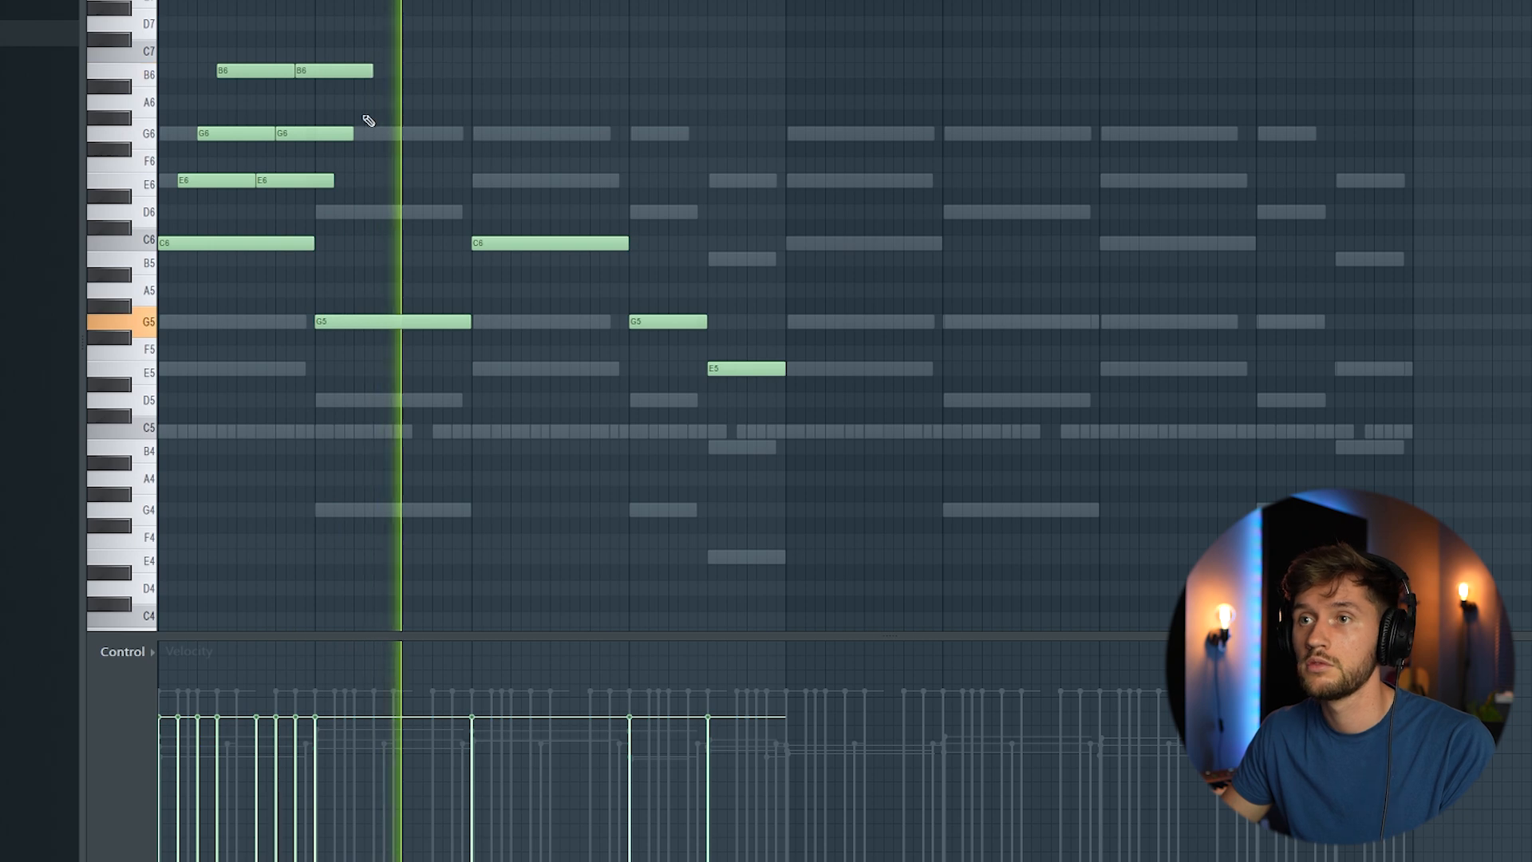
{"action": "key", "text": "space"}
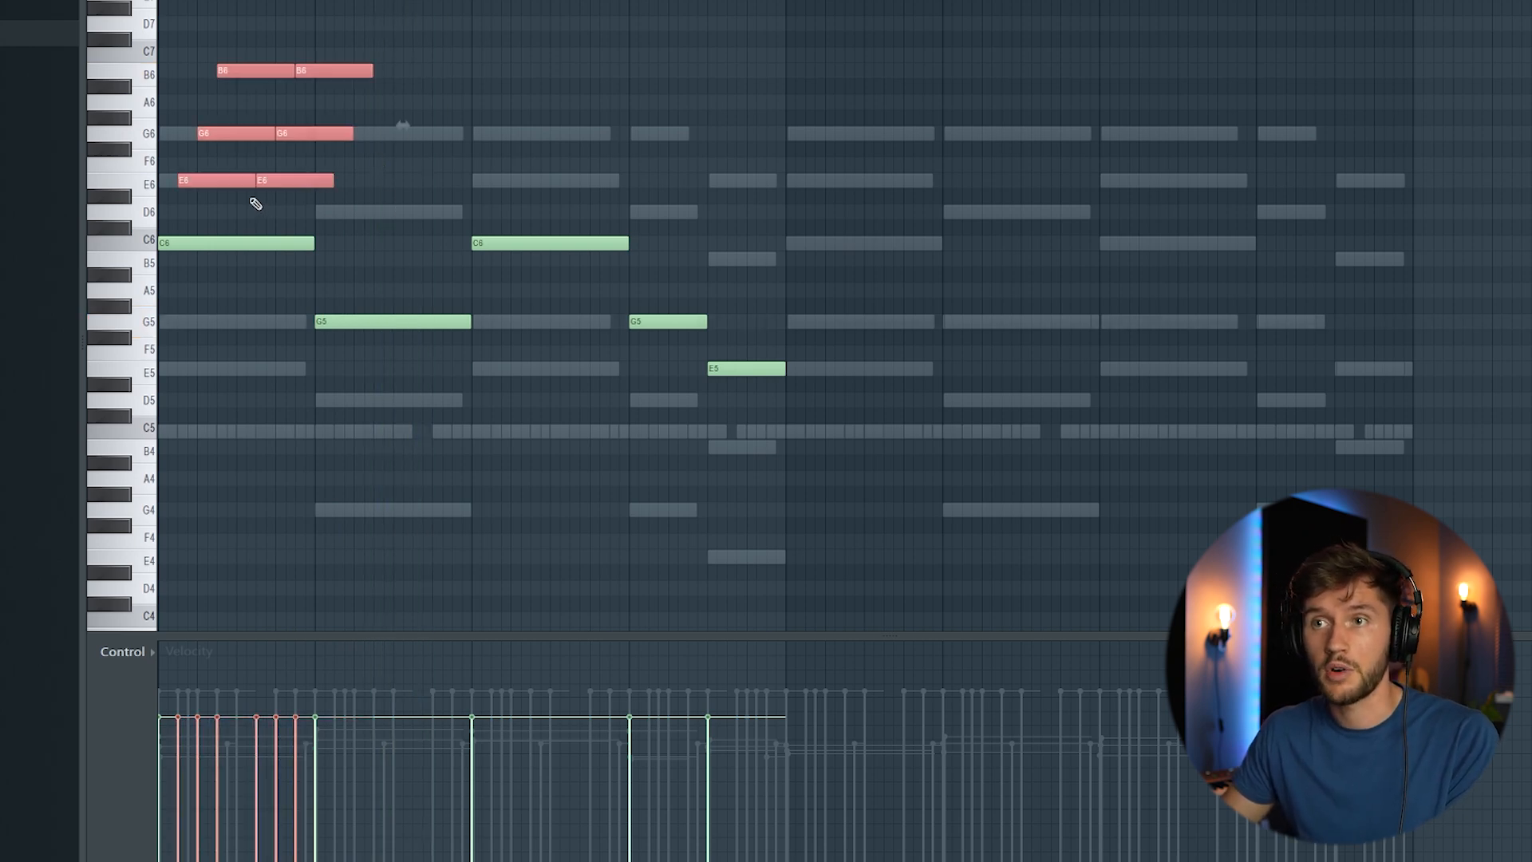
Copy the arpeggio notes over the G5 root, fit them to B5, D6 and F#6, and play the result
{"action": "left_click_drag", "start_coordinate": [220, 185], "coordinate": [377, 265]}
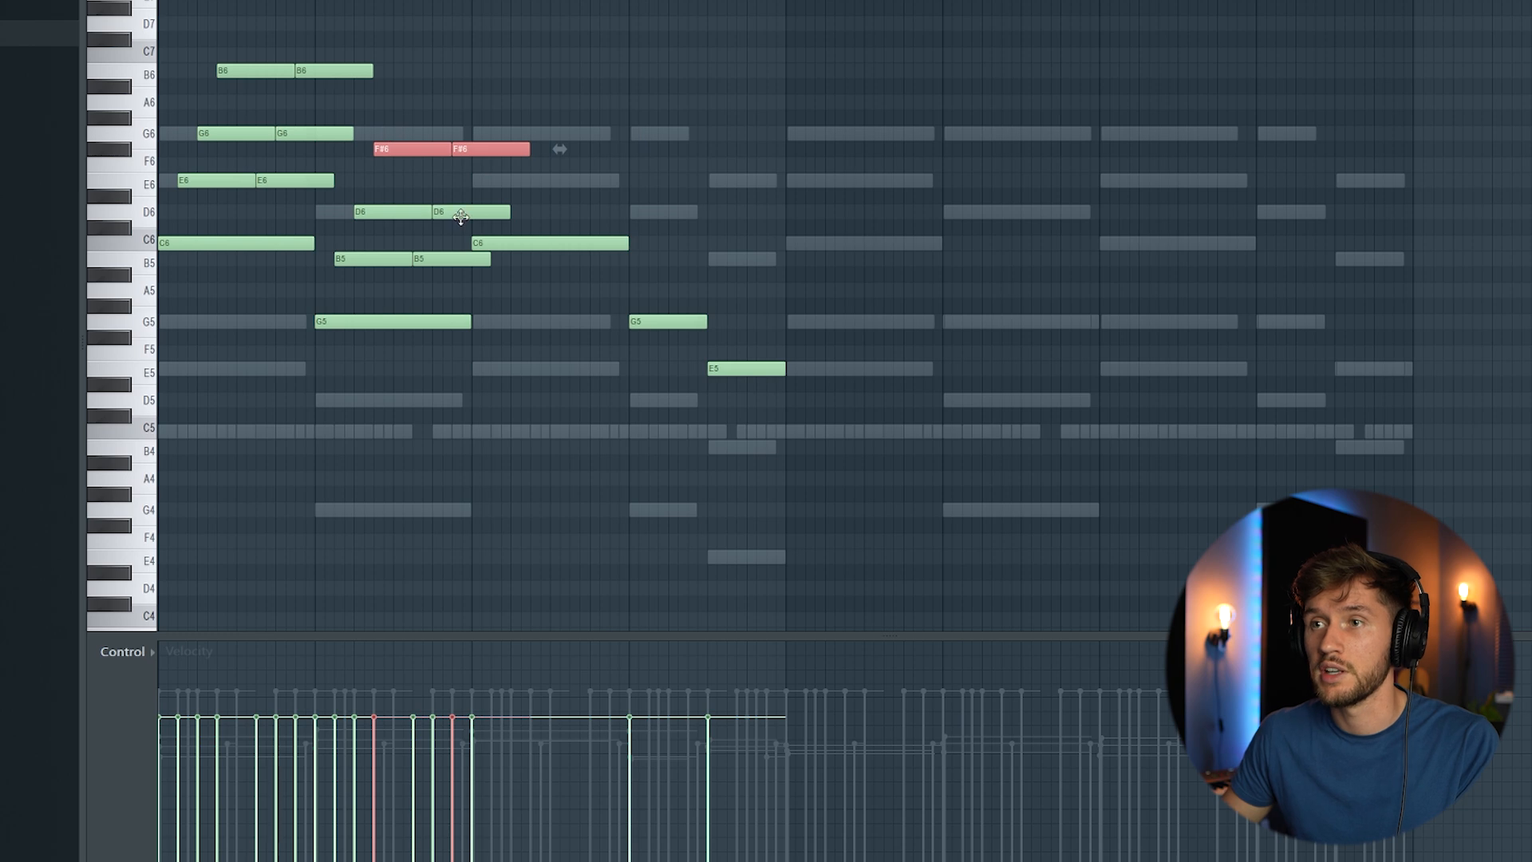
{"action": "key", "text": "space"}
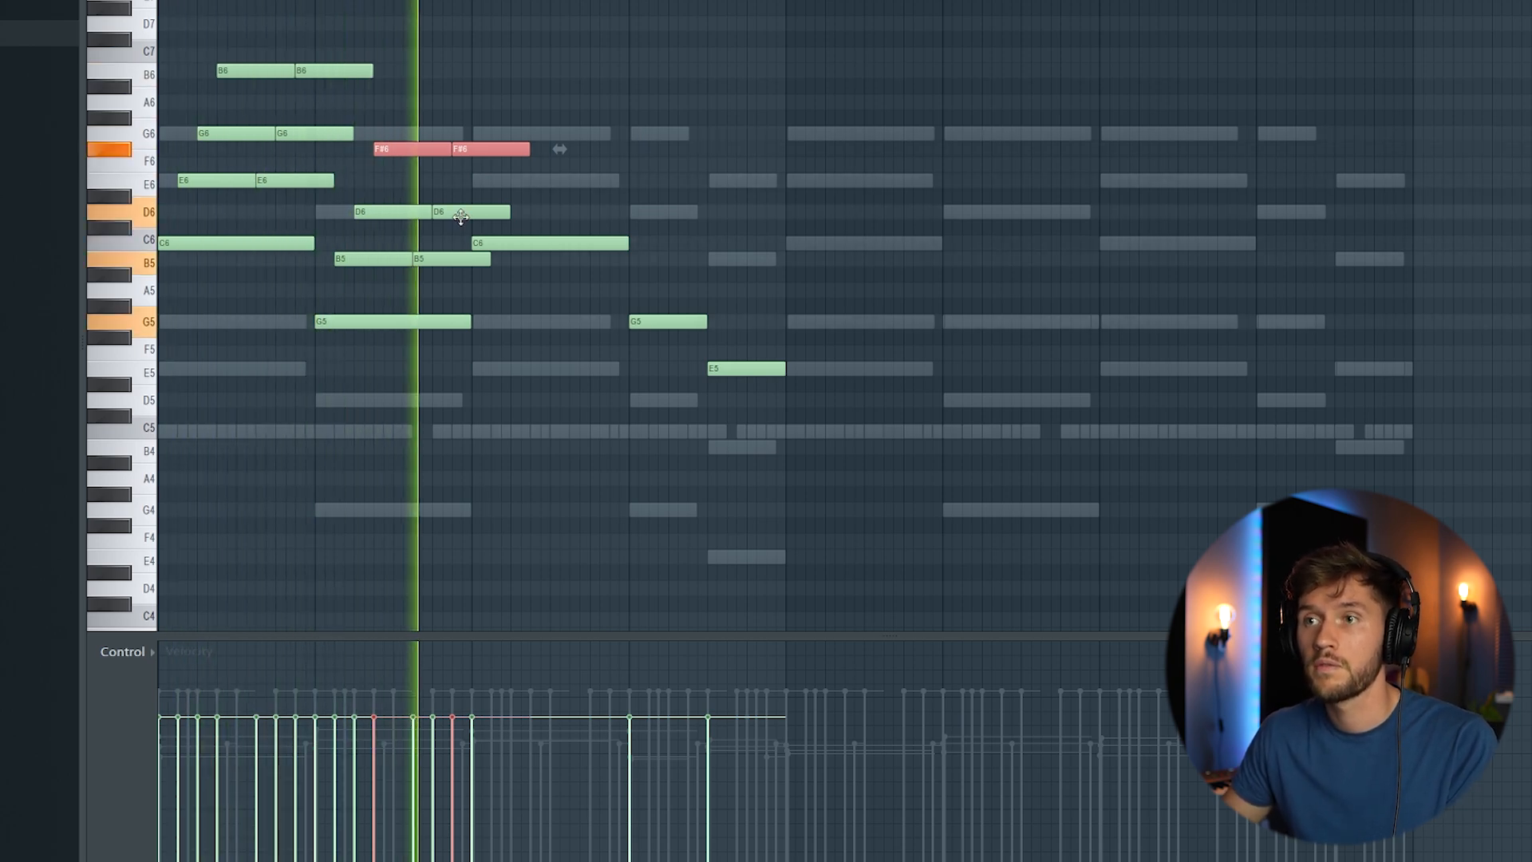
{"action": "key", "text": "space"}
Replace the third bar's C6 with a copy of the first-bar arpeggio, delete its last B6 and play it back
{"action": "right_click", "coordinate": [559, 242]}
{"action": "left_click_drag", "start_coordinate": [182, 16], "coordinate": [308, 304]}
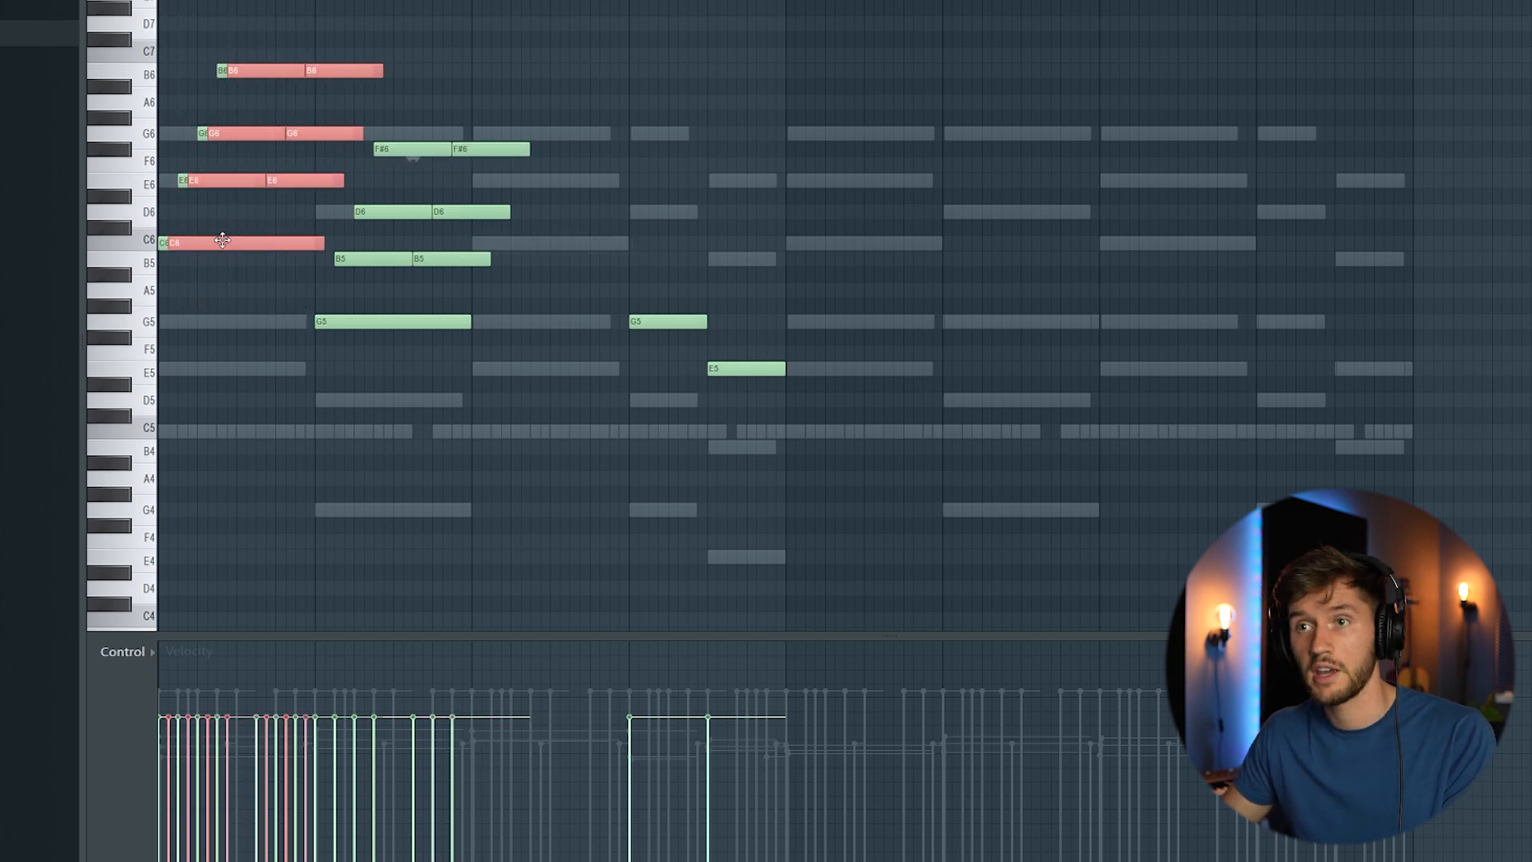
{"action": "key", "text": "ctrl+b"}
{"action": "key", "text": "space"}
{"action": "key", "text": "ctrl+d"}
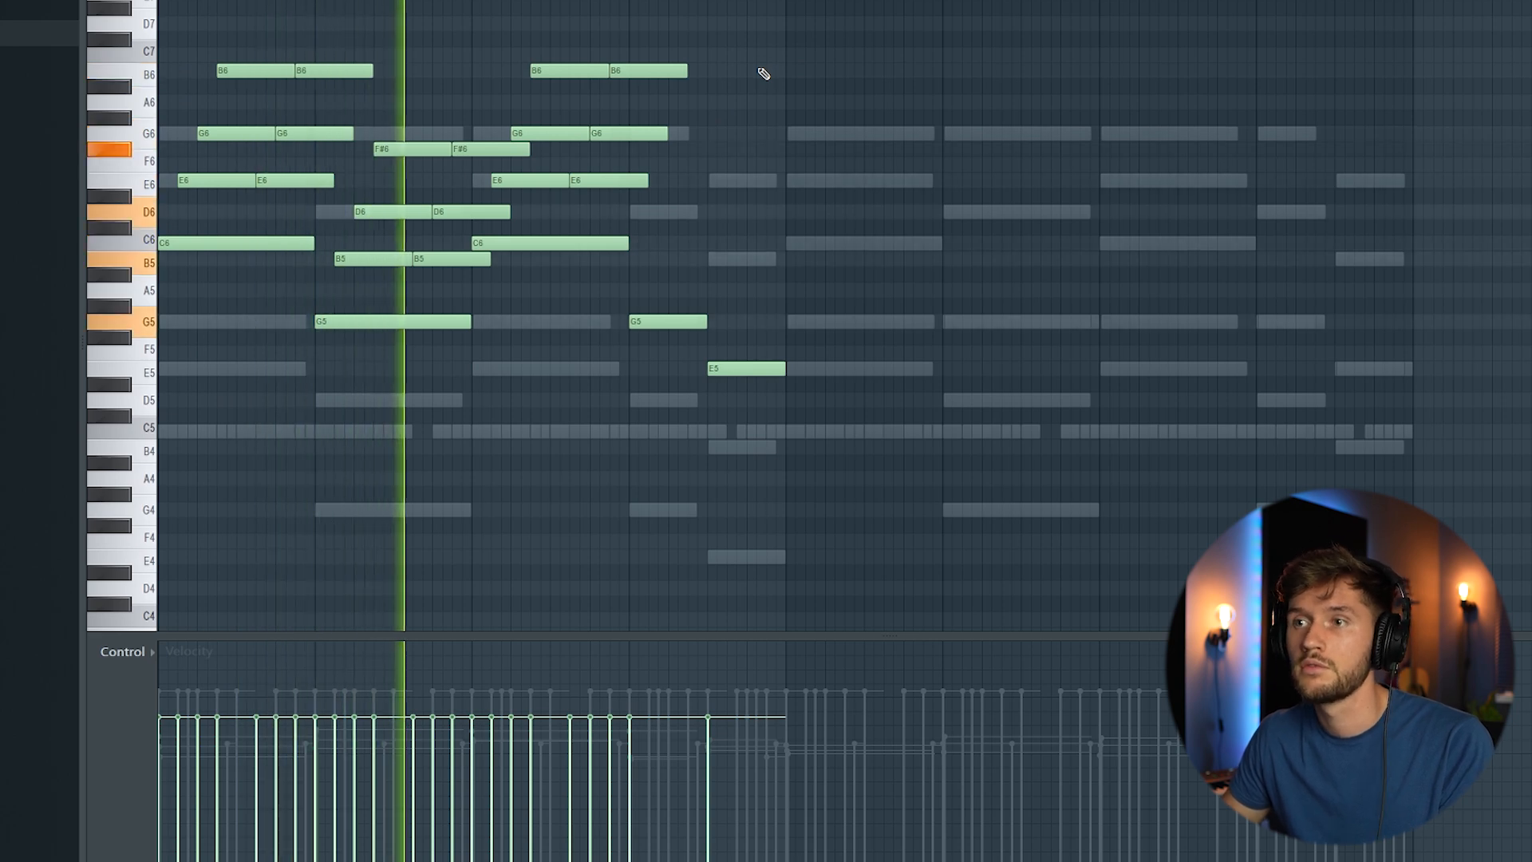
{"action": "right_click", "coordinate": [674, 70]}
{"action": "key", "text": "space"}
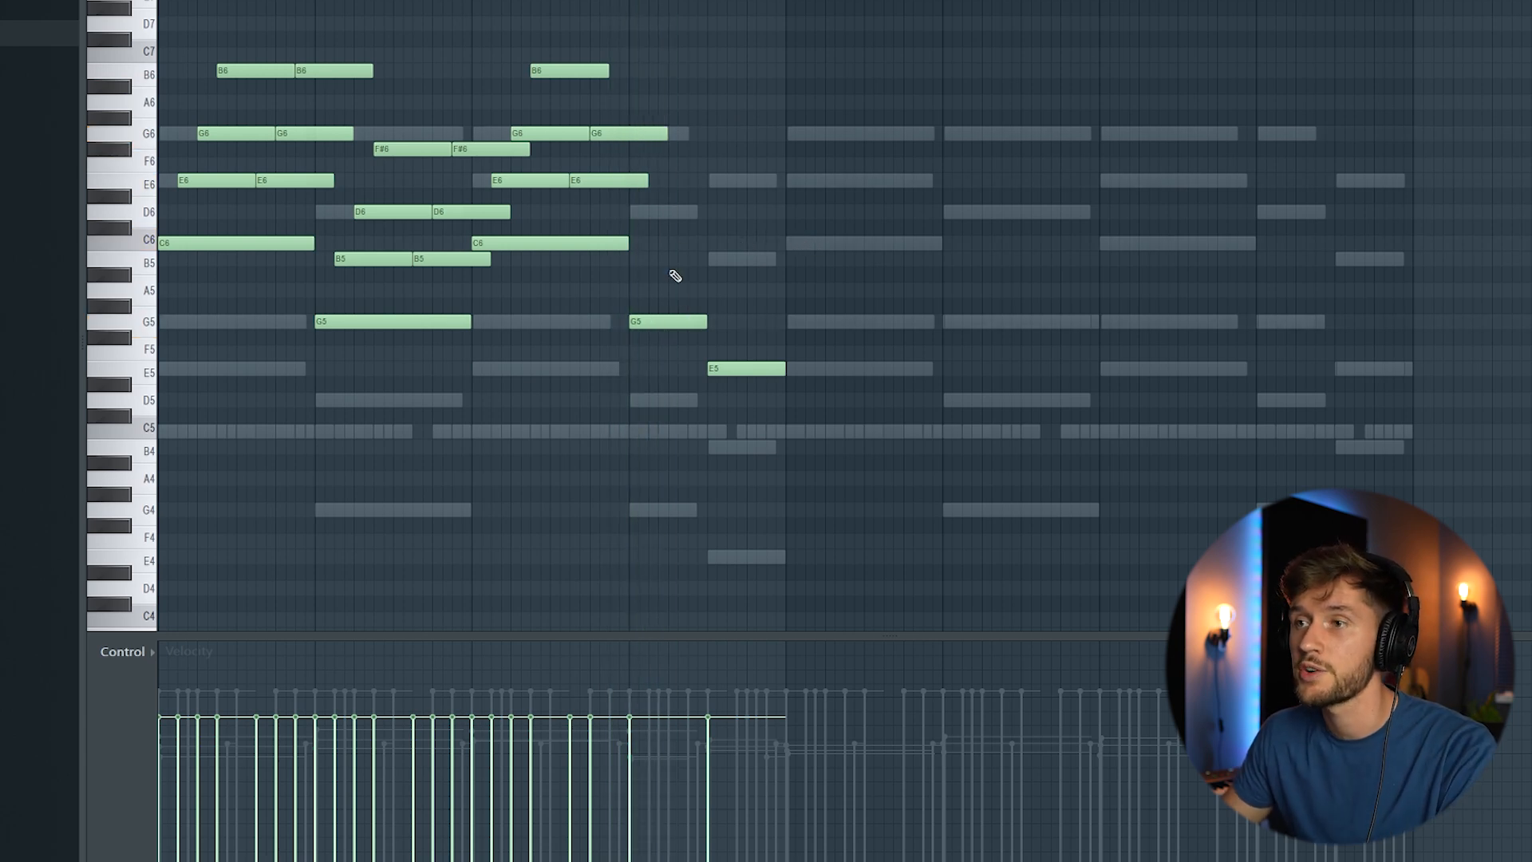
Copy the first B5, D6 and F#6 notes of bar two over the G5 root in bar four
{"action": "left_click_drag", "start_coordinate": [364, 129], "coordinate": [380, 291]}
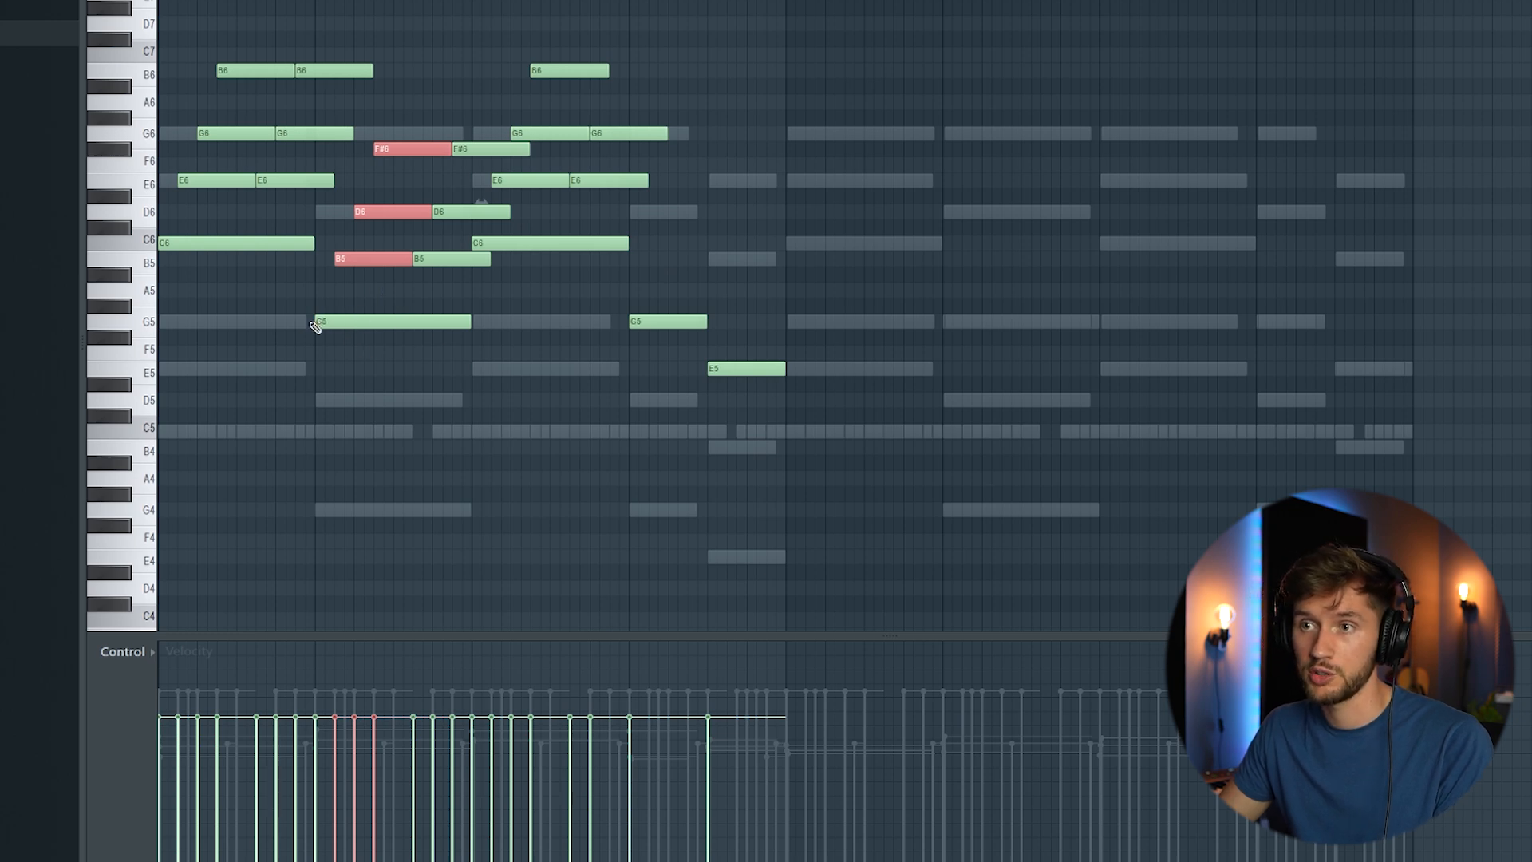
{"action": "left_click_drag", "start_coordinate": [365, 263], "coordinate": [678, 272]}
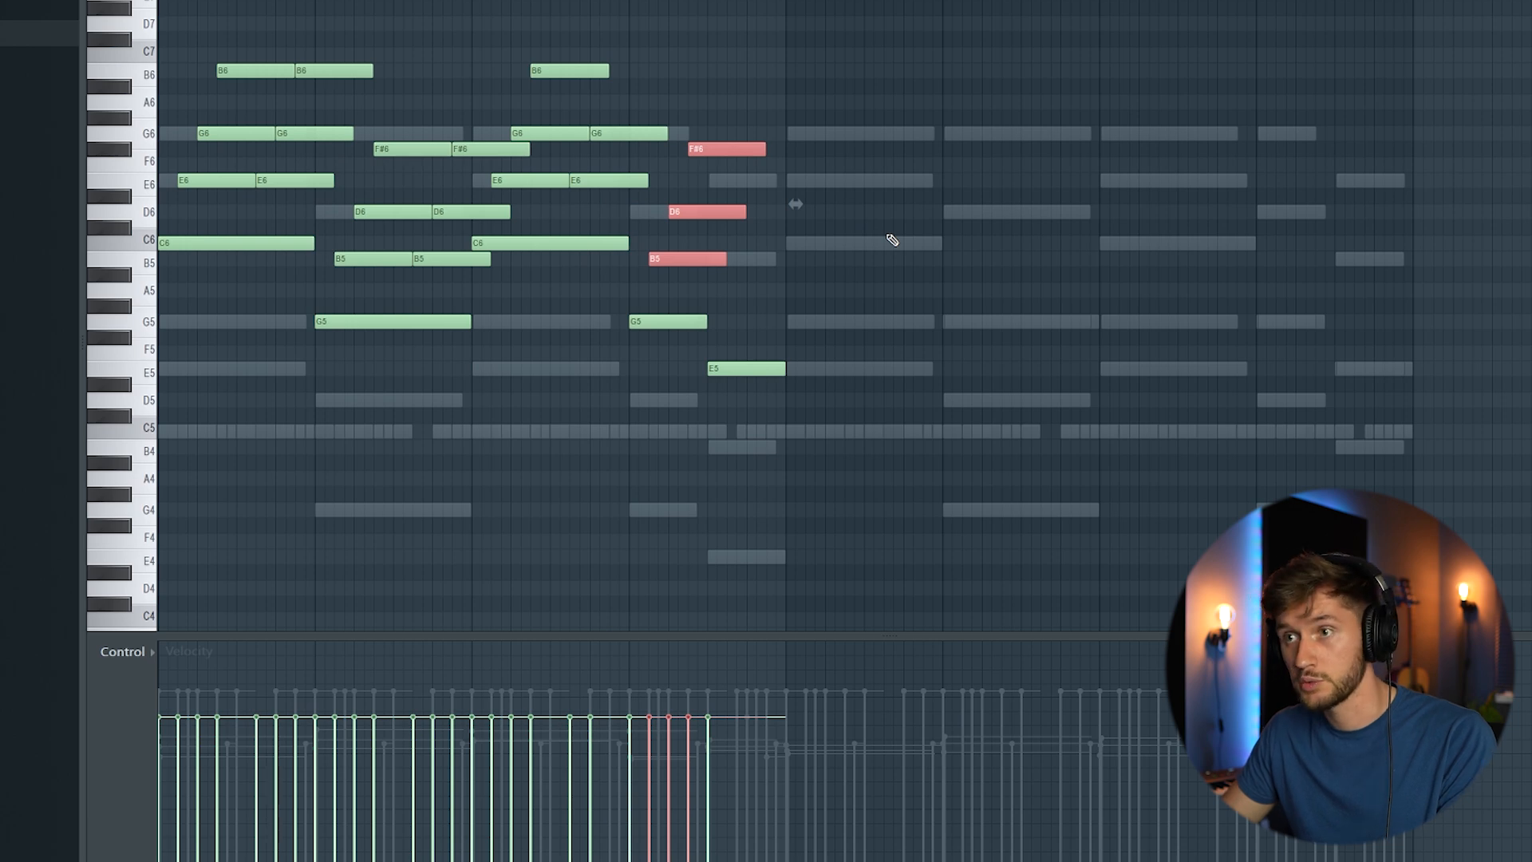
{"action": "left_click_drag", "start_coordinate": [796, 204], "coordinate": [324, 204]}
Add staggered G5, B5 and D6 notes over the E5 root at the end of bar four and play the melody
{"action": "mouse_move", "coordinate": [214, 261]}
{"action": "left_mouse_down"}
{"action": "mouse_move", "coordinate": [749, 287]}
{"action": "mouse_move", "coordinate": [718, 301]}
{"action": "mouse_move", "coordinate": [768, 335]}
{"action": "left_mouse_up"}
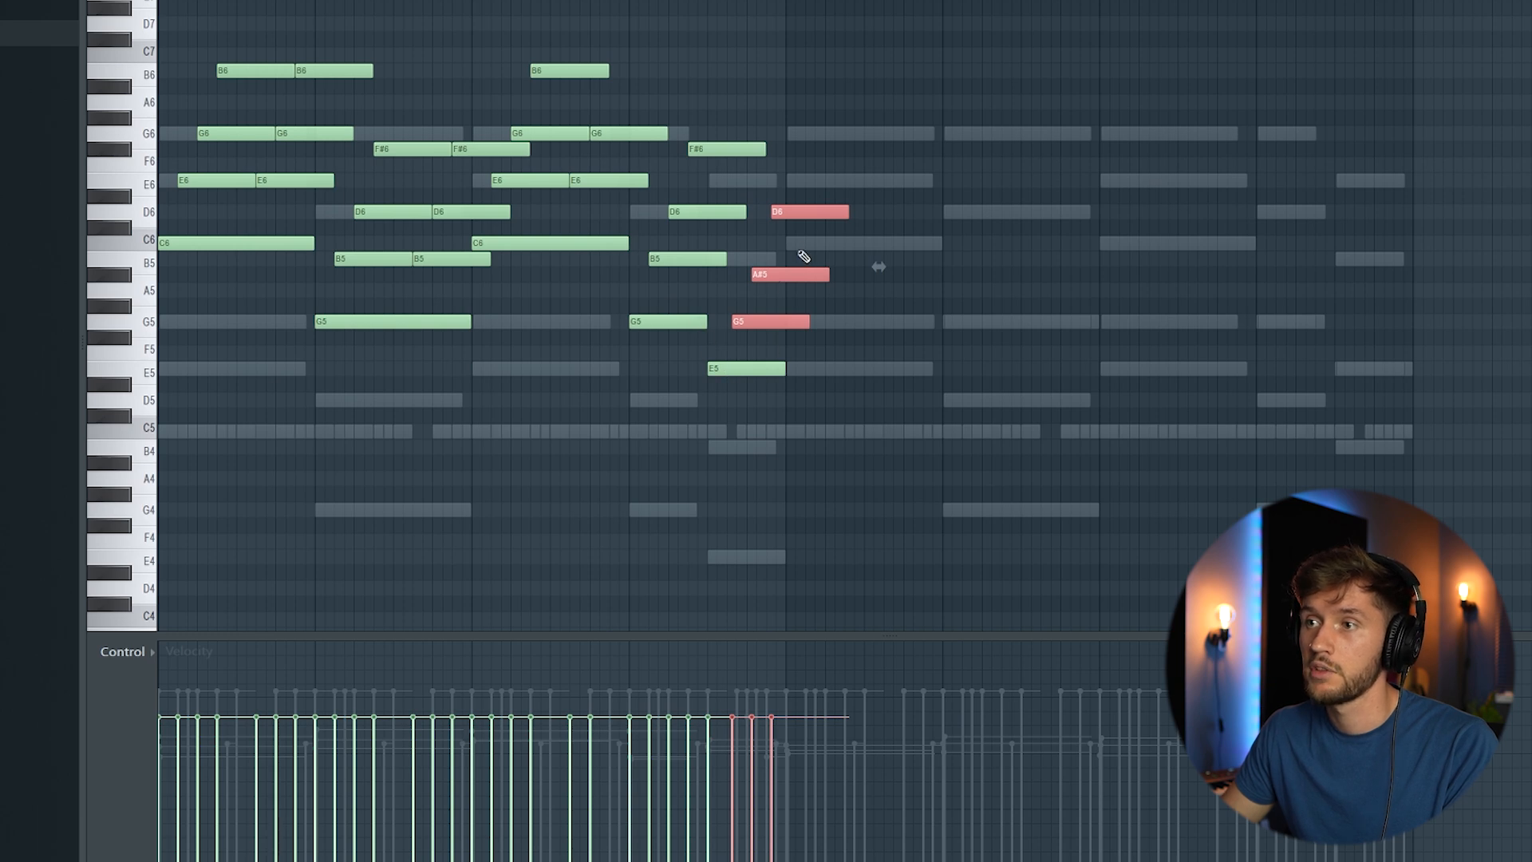
{"action": "key", "text": "ctrl+z"}
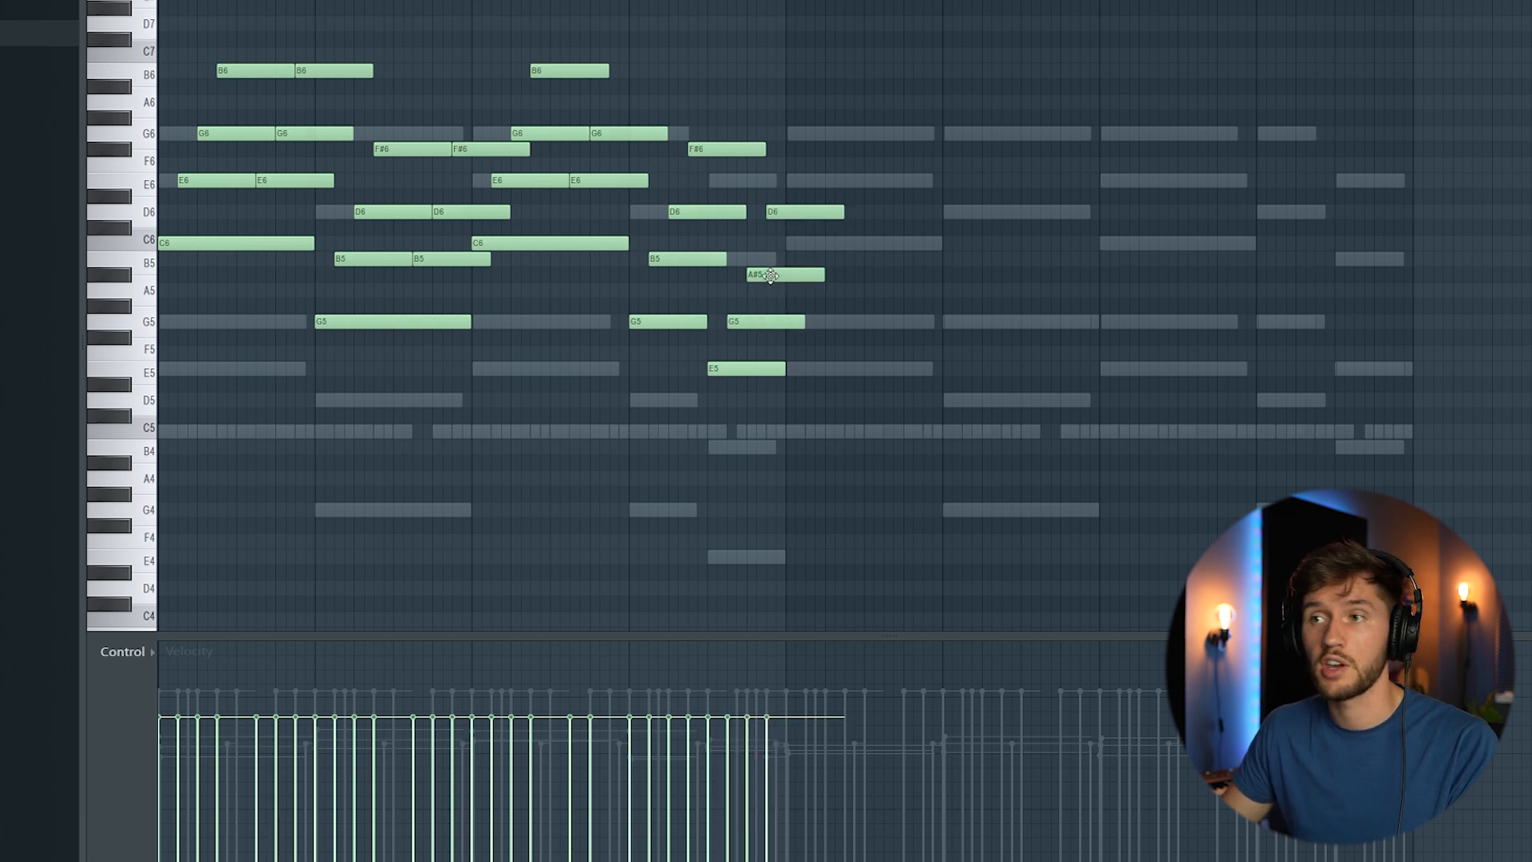
{"action": "left_click_drag", "start_coordinate": [769, 269], "coordinate": [769, 257]}
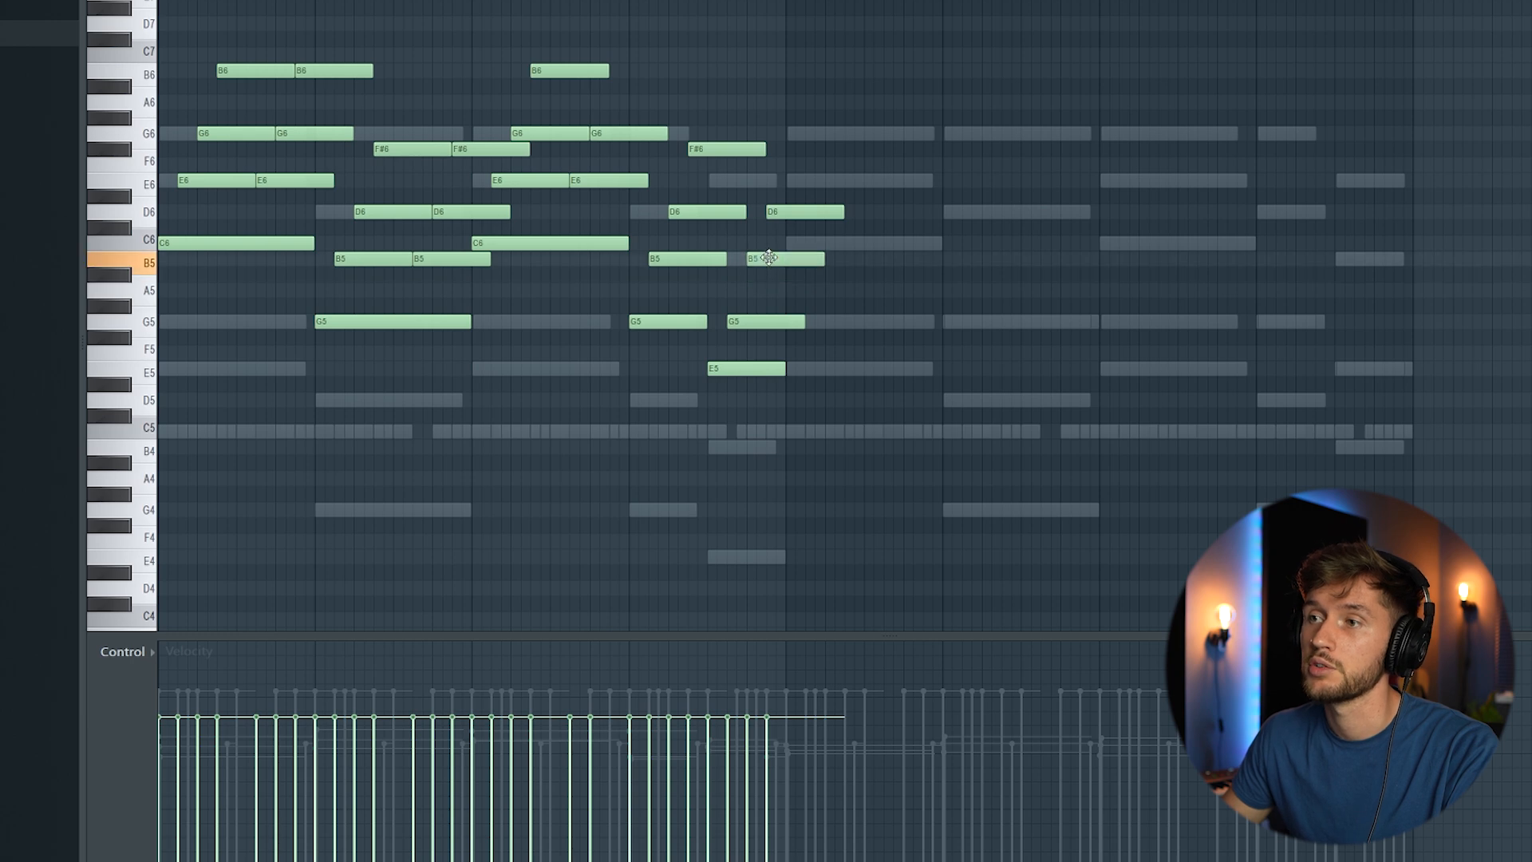
{"action": "key", "text": "space"}
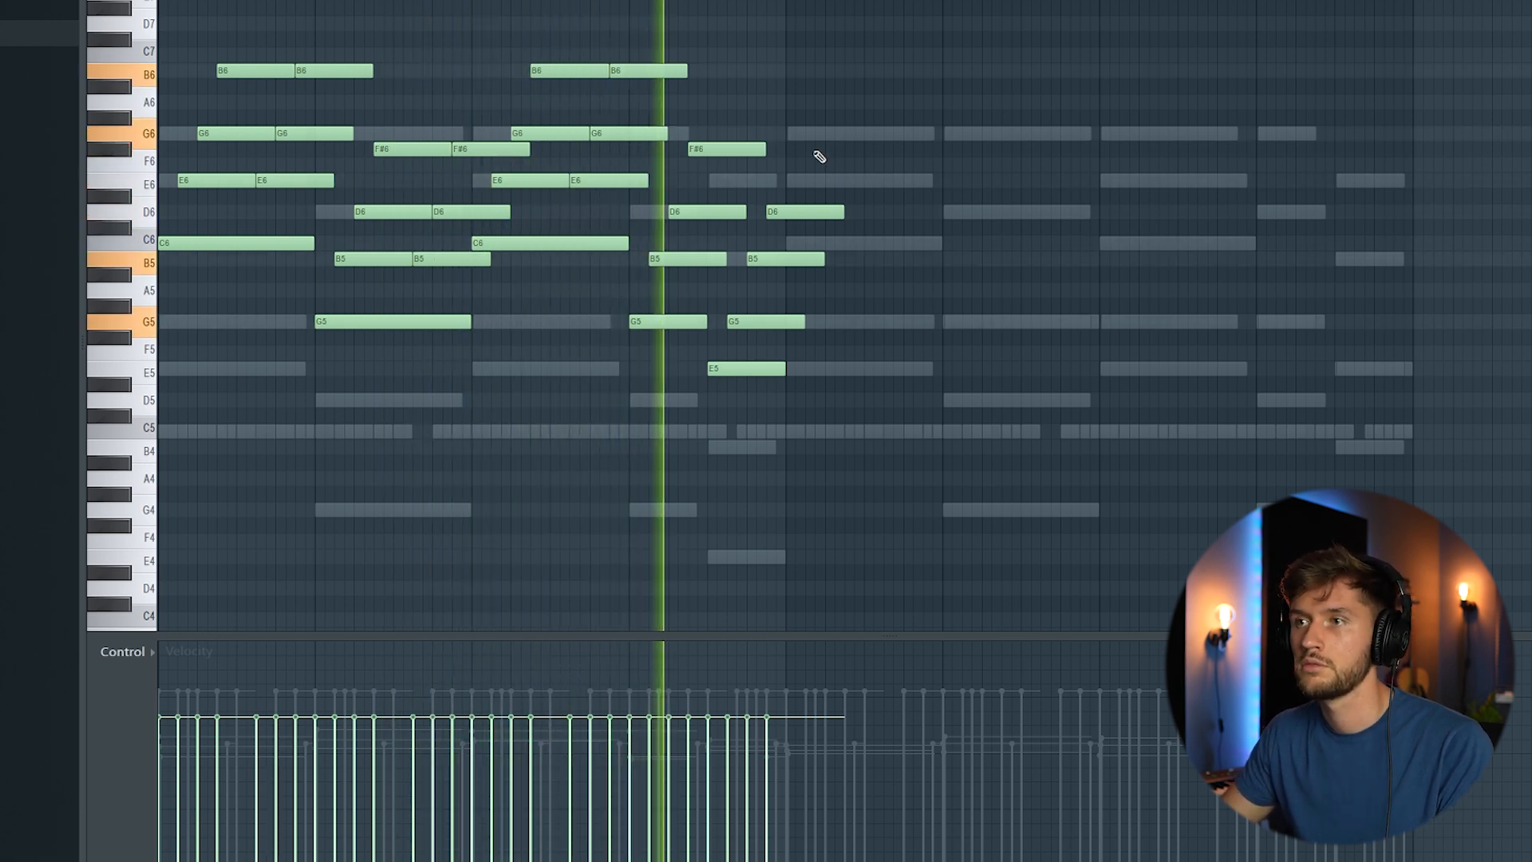
{"action": "key", "text": "space"}
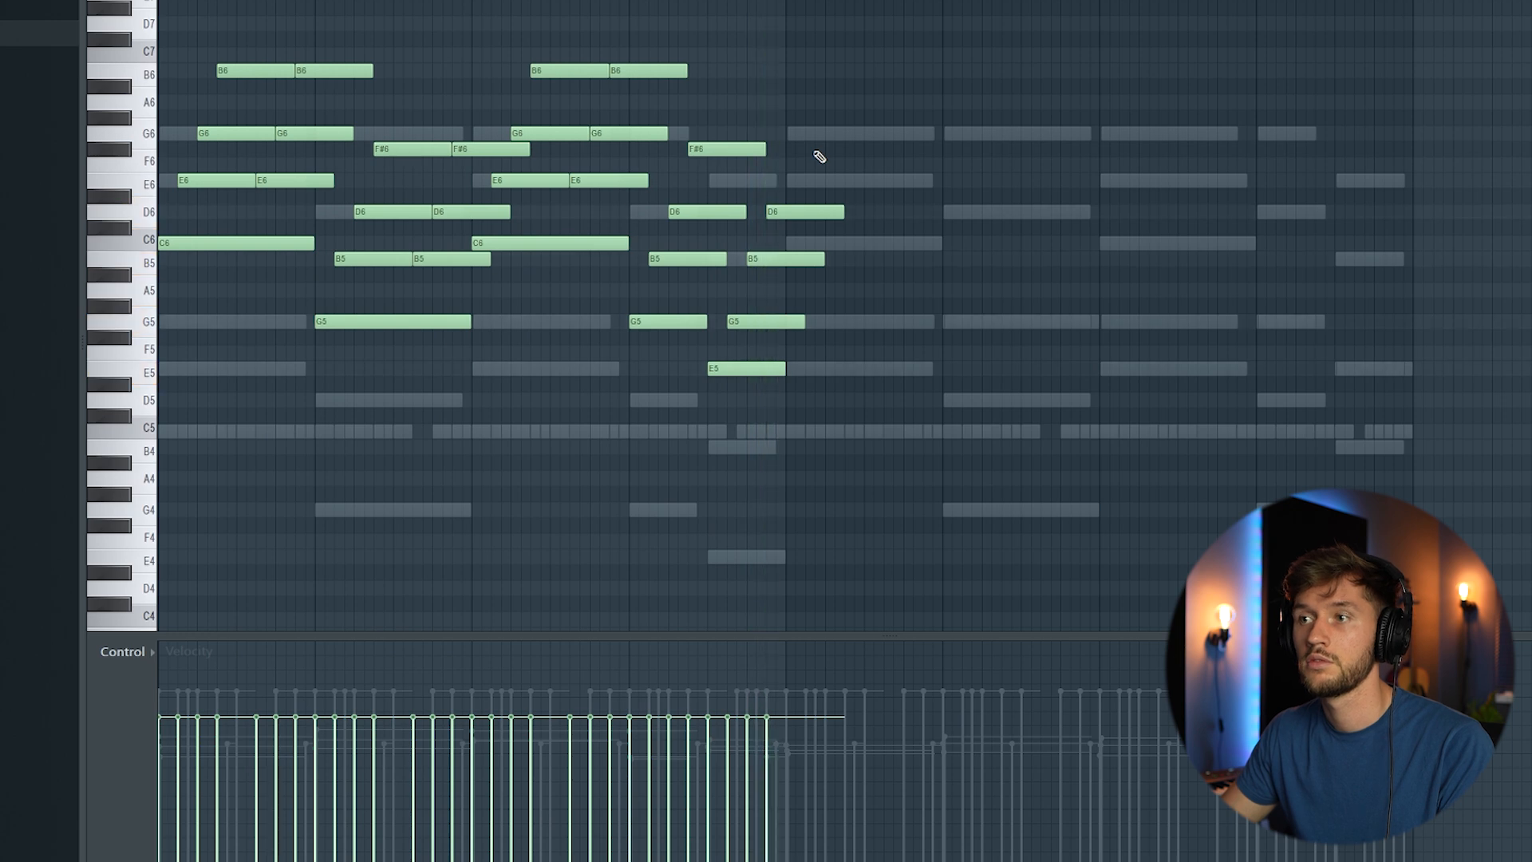
Try randomizing the velocity levels of the guitar notes
{"action": "key", "text": "alt+r"}
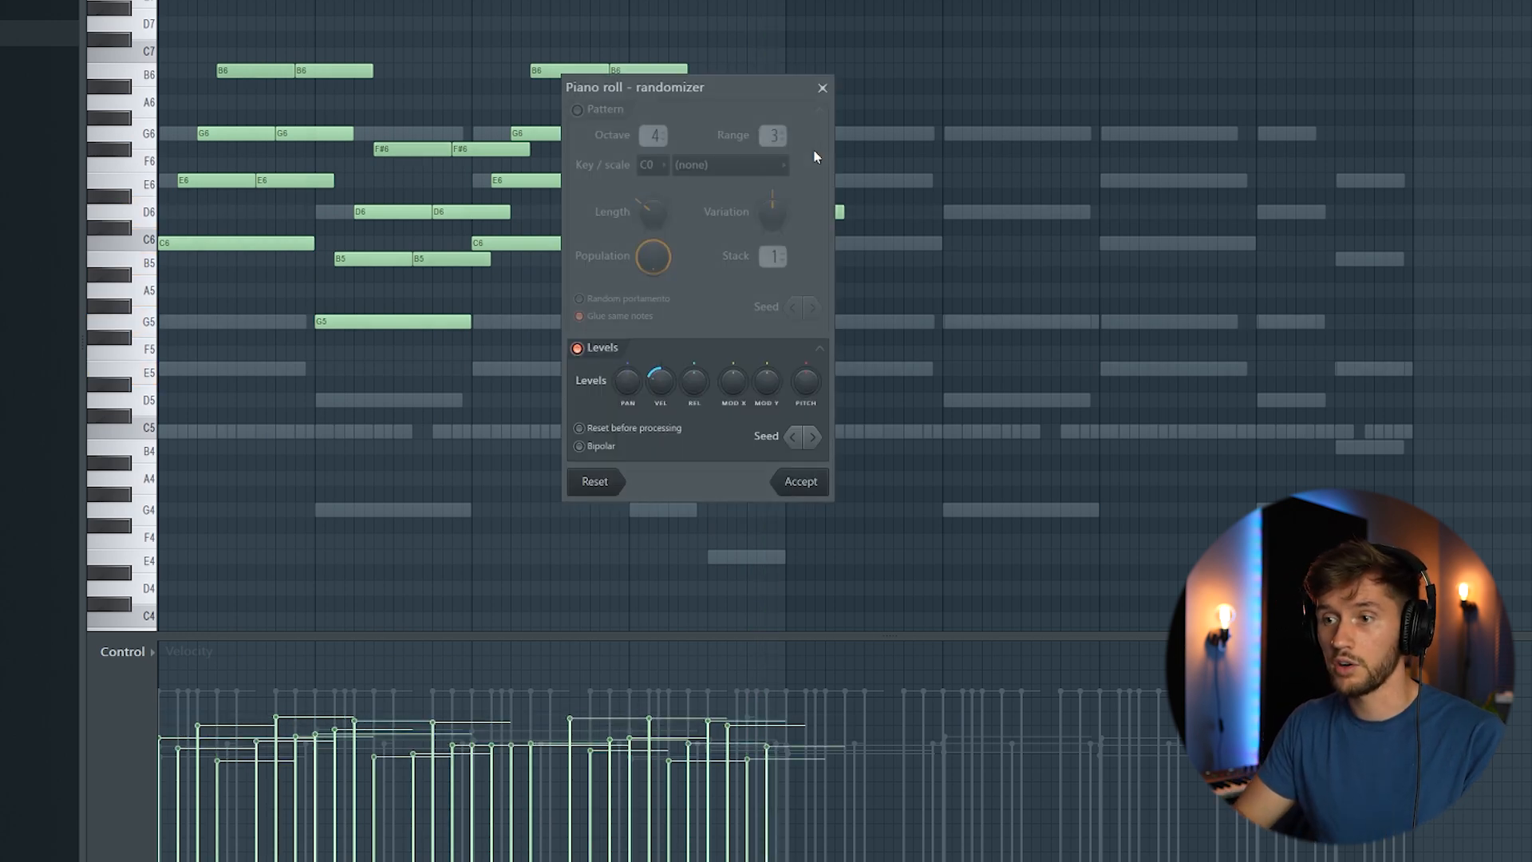
{"action": "mouse_move", "coordinate": [651, 396]}
{"action": "left_mouse_down"}
{"action": "mouse_move", "coordinate": [651, 375]}
{"action": "mouse_move", "coordinate": [651, 390]}
{"action": "left_mouse_up"}
{"action": "key", "text": "Escape"}
Play the eight-bar guitar melody and rename the Kontakt channel Guitar 1
{"action": "key", "text": "space"}
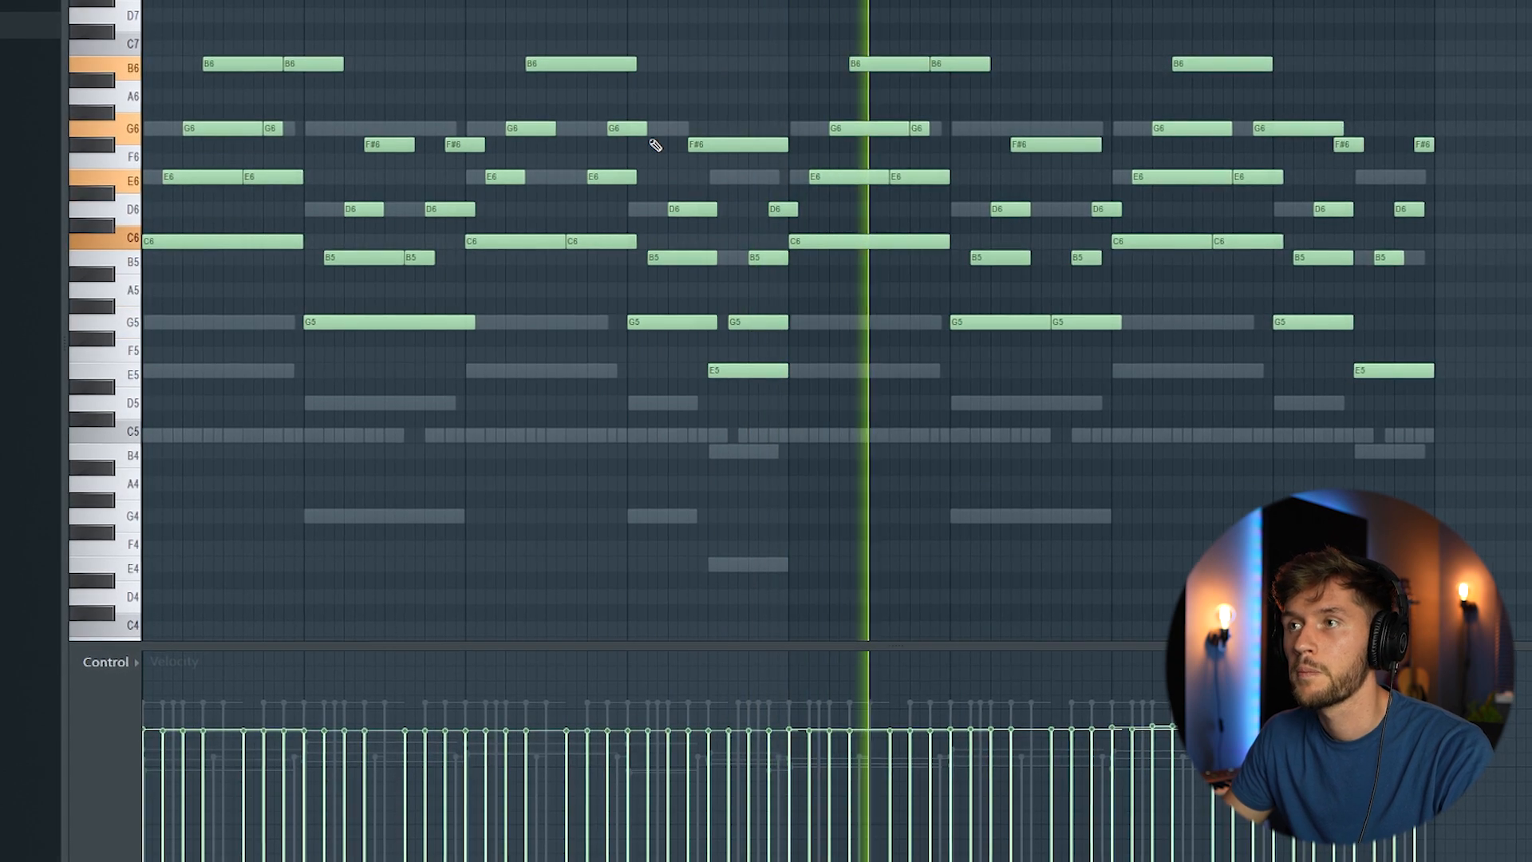
{"action": "key", "text": "F6"}
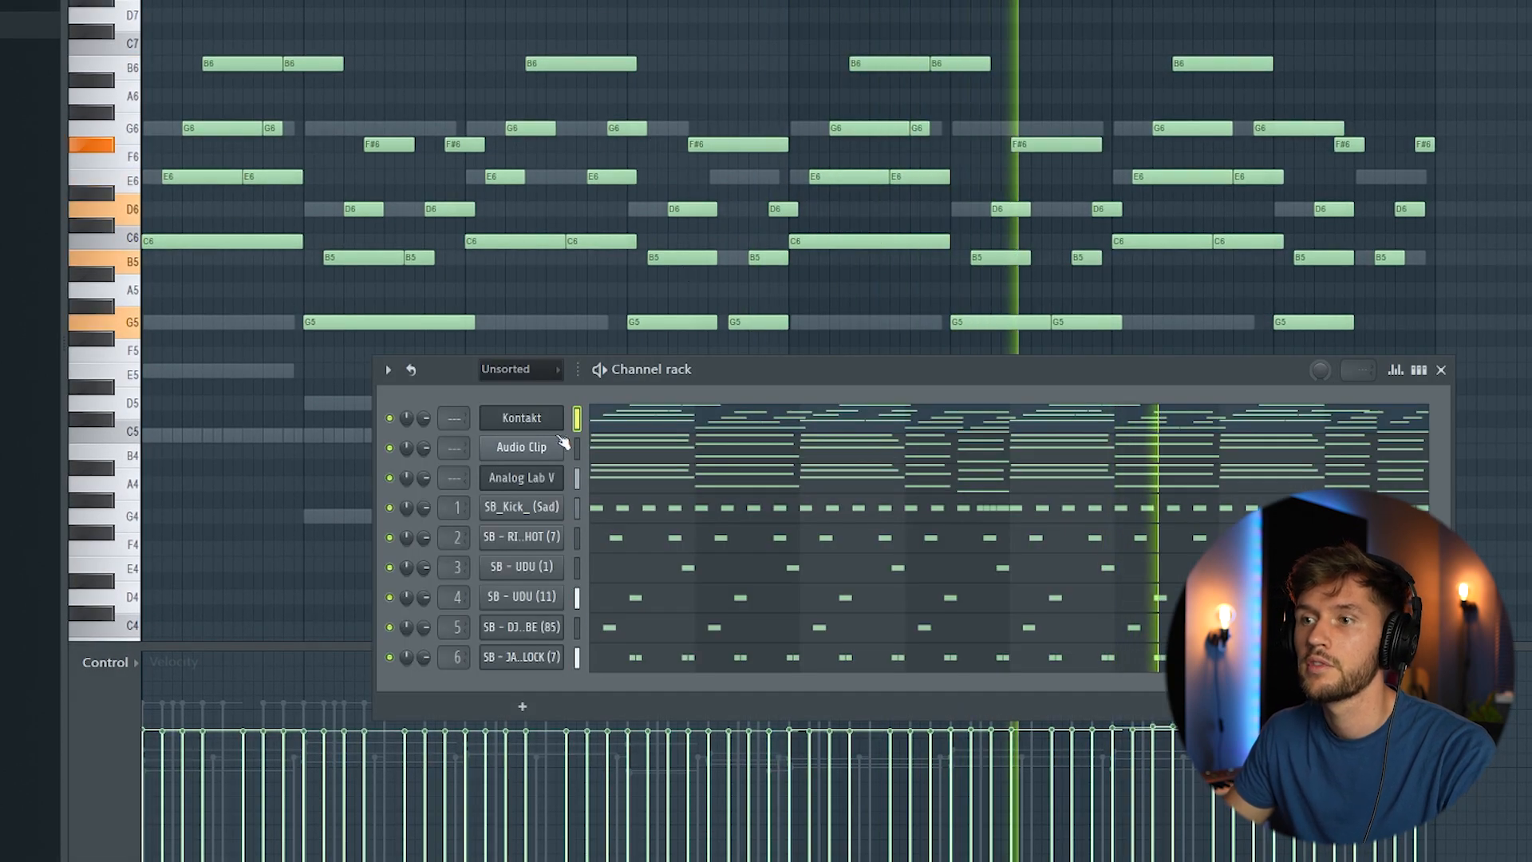
{"action": "right_click", "coordinate": [543, 418]}
{"action": "left_click", "coordinate": [621, 459]}
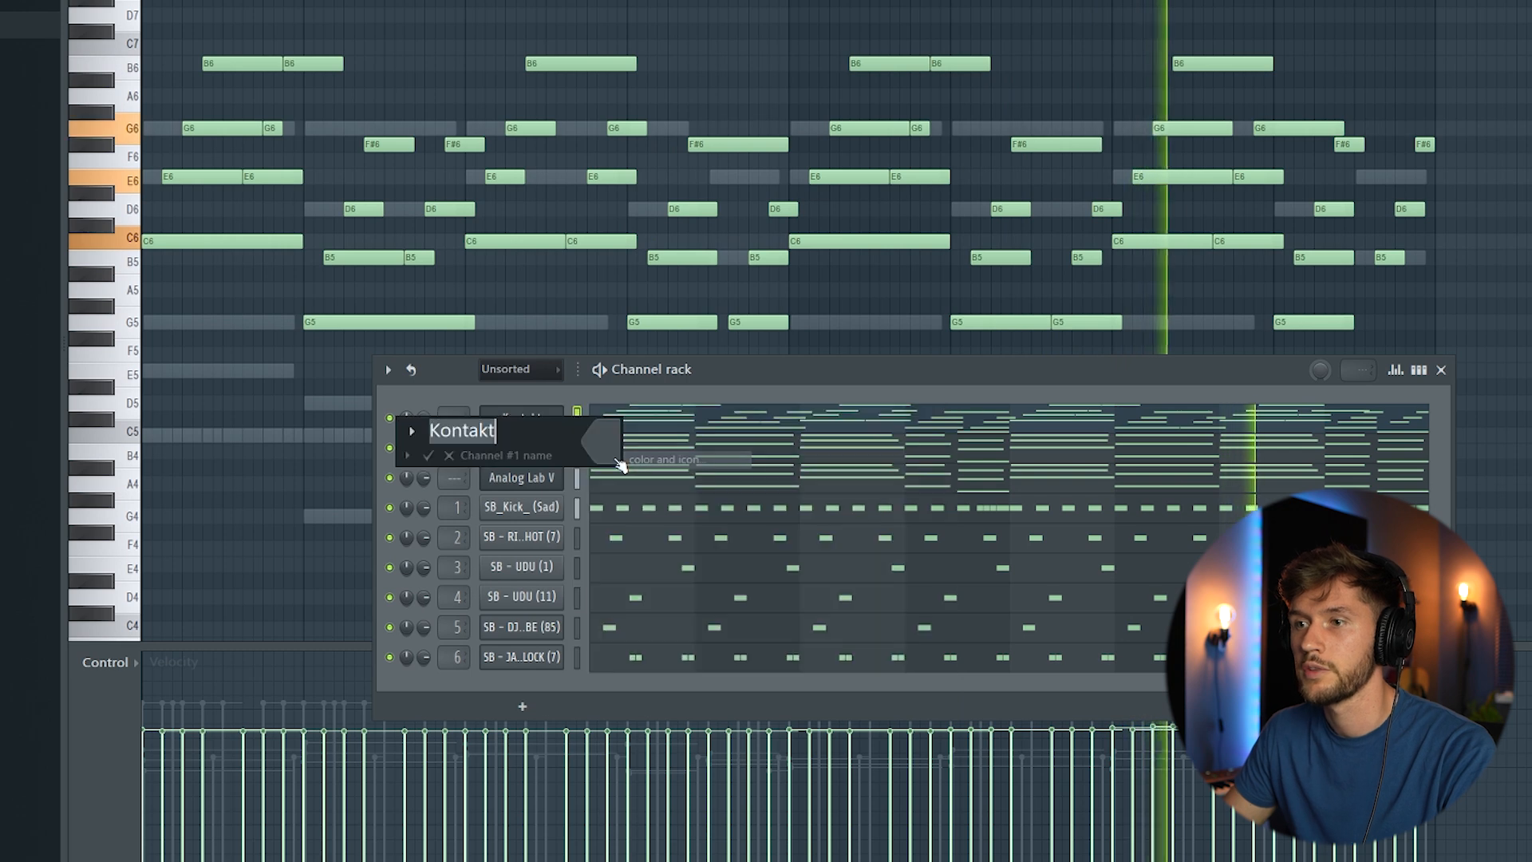
{"action": "type", "text": "Gui"}
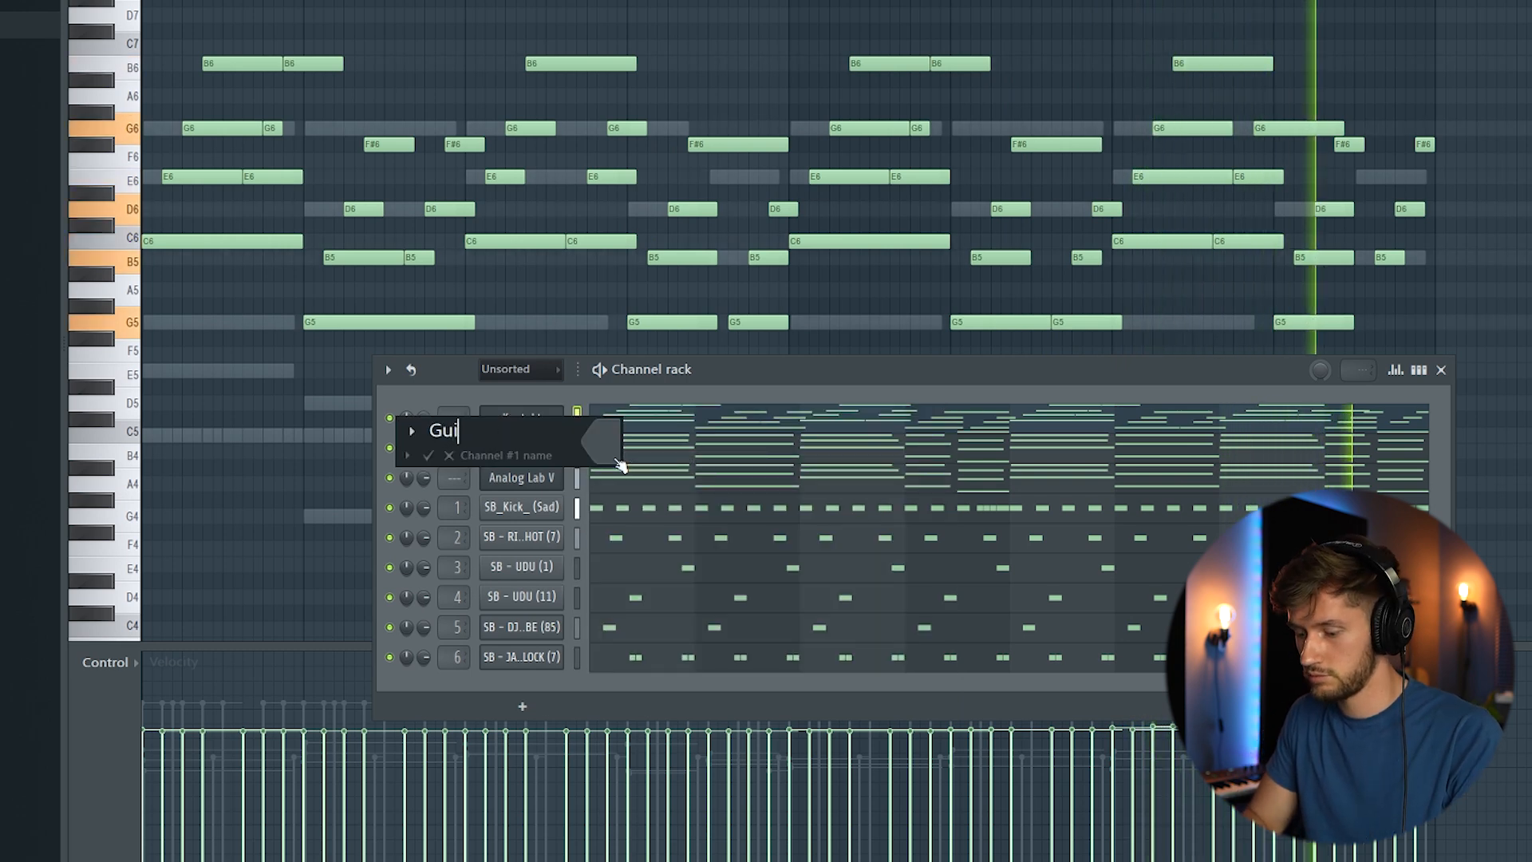
{"action": "type", "text": "tar 1"}
{"action": "key", "text": "Return"}
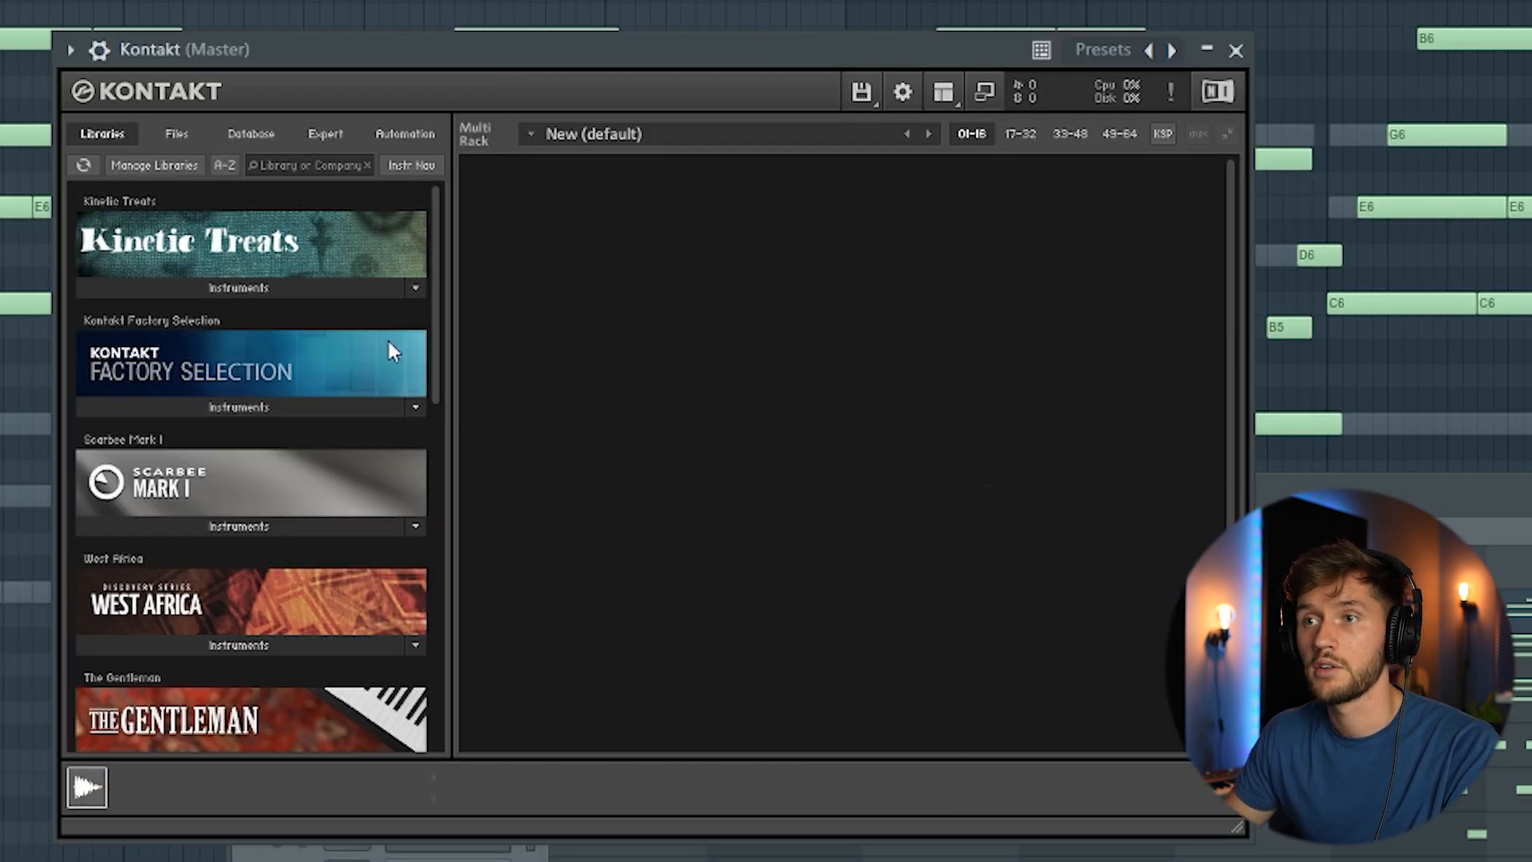
Load Electric Sunburst Deluxe (Melody) in Kontakt, with the Empty sound preset and the Muted articulation
{"action": "left_click_drag", "start_coordinate": [226, 584], "coordinate": [807, 479]}
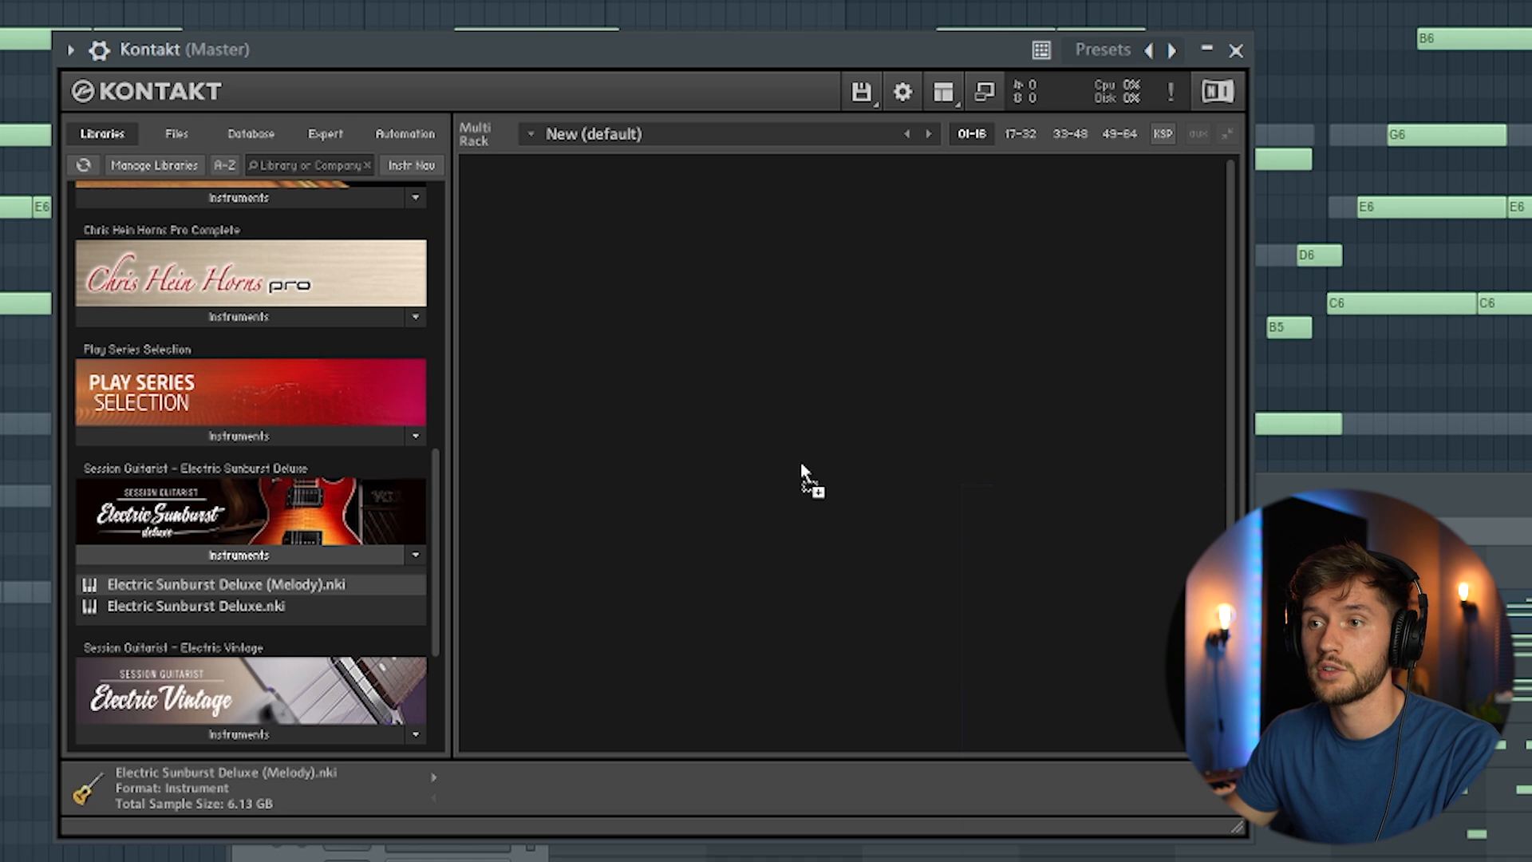
{"action": "left_click_drag", "start_coordinate": [801, 461], "coordinate": [800, 458]}
{"action": "left_click", "coordinate": [1101, 289]}
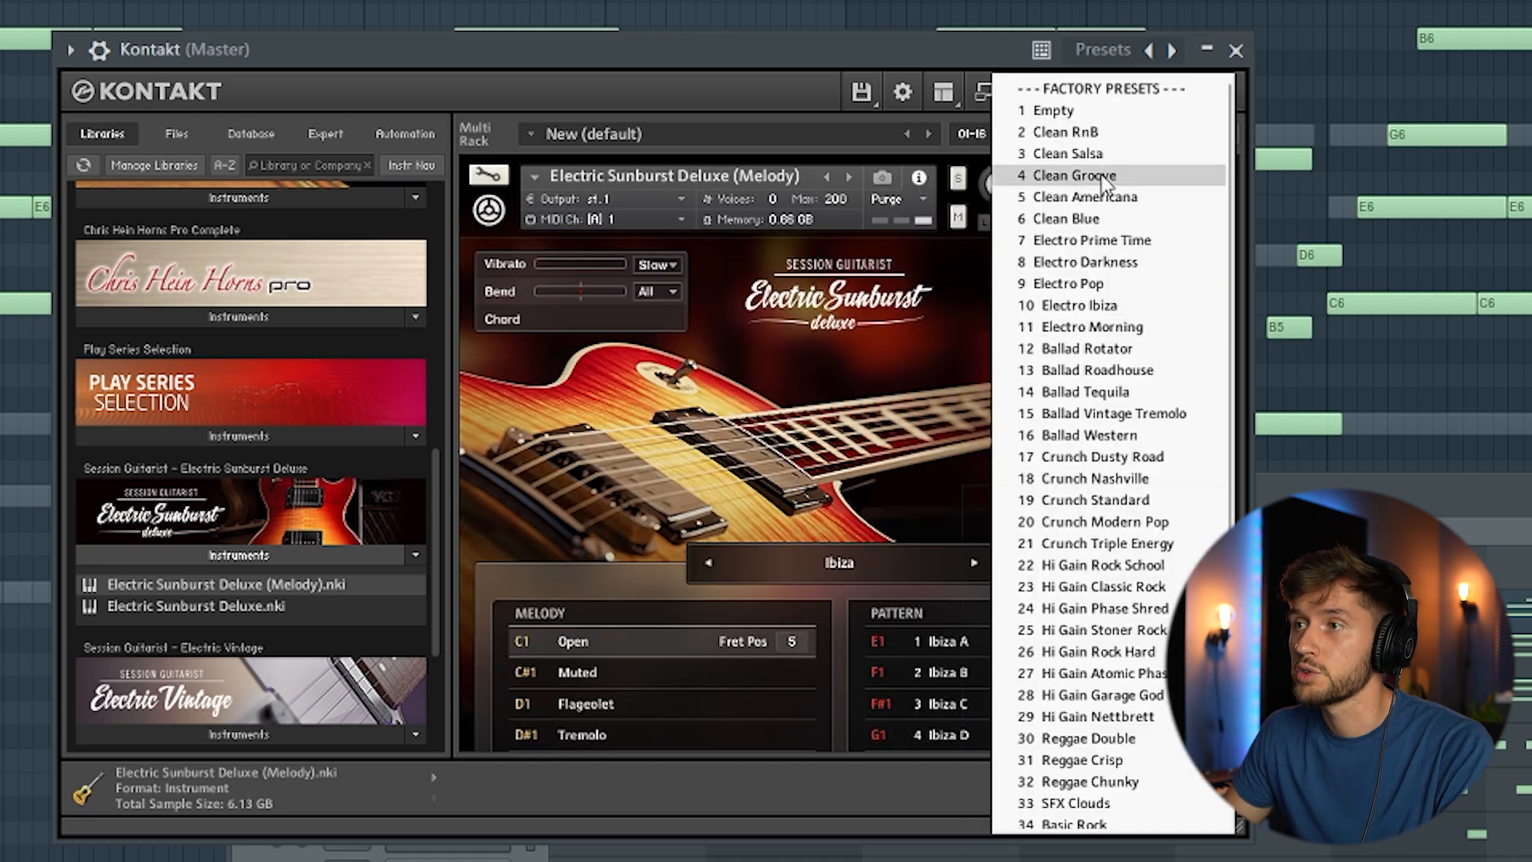
{"action": "left_click", "coordinate": [1029, 106]}
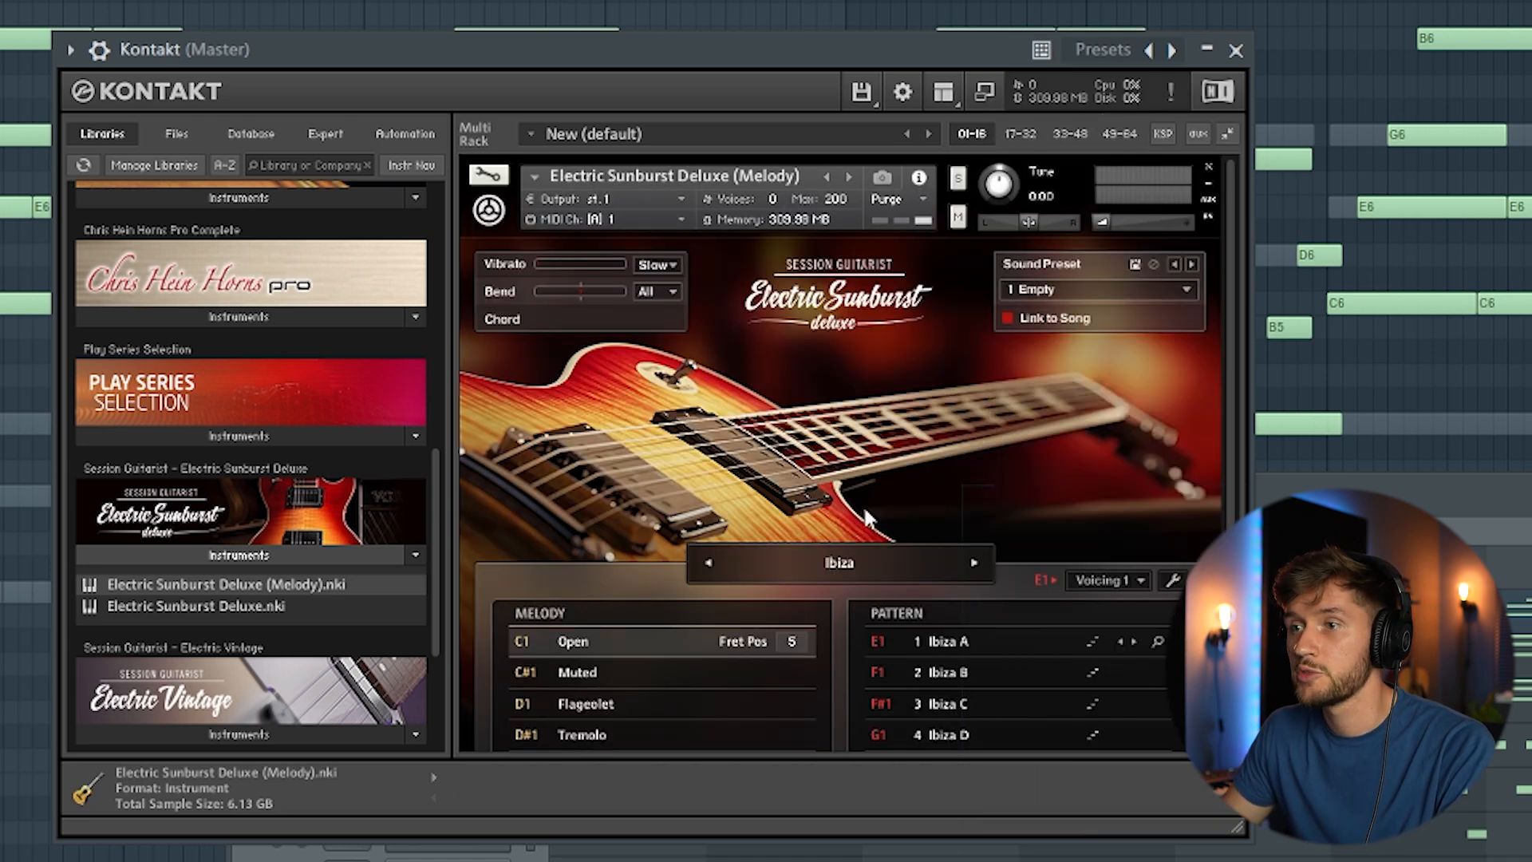
{"action": "left_click", "coordinate": [615, 679]}
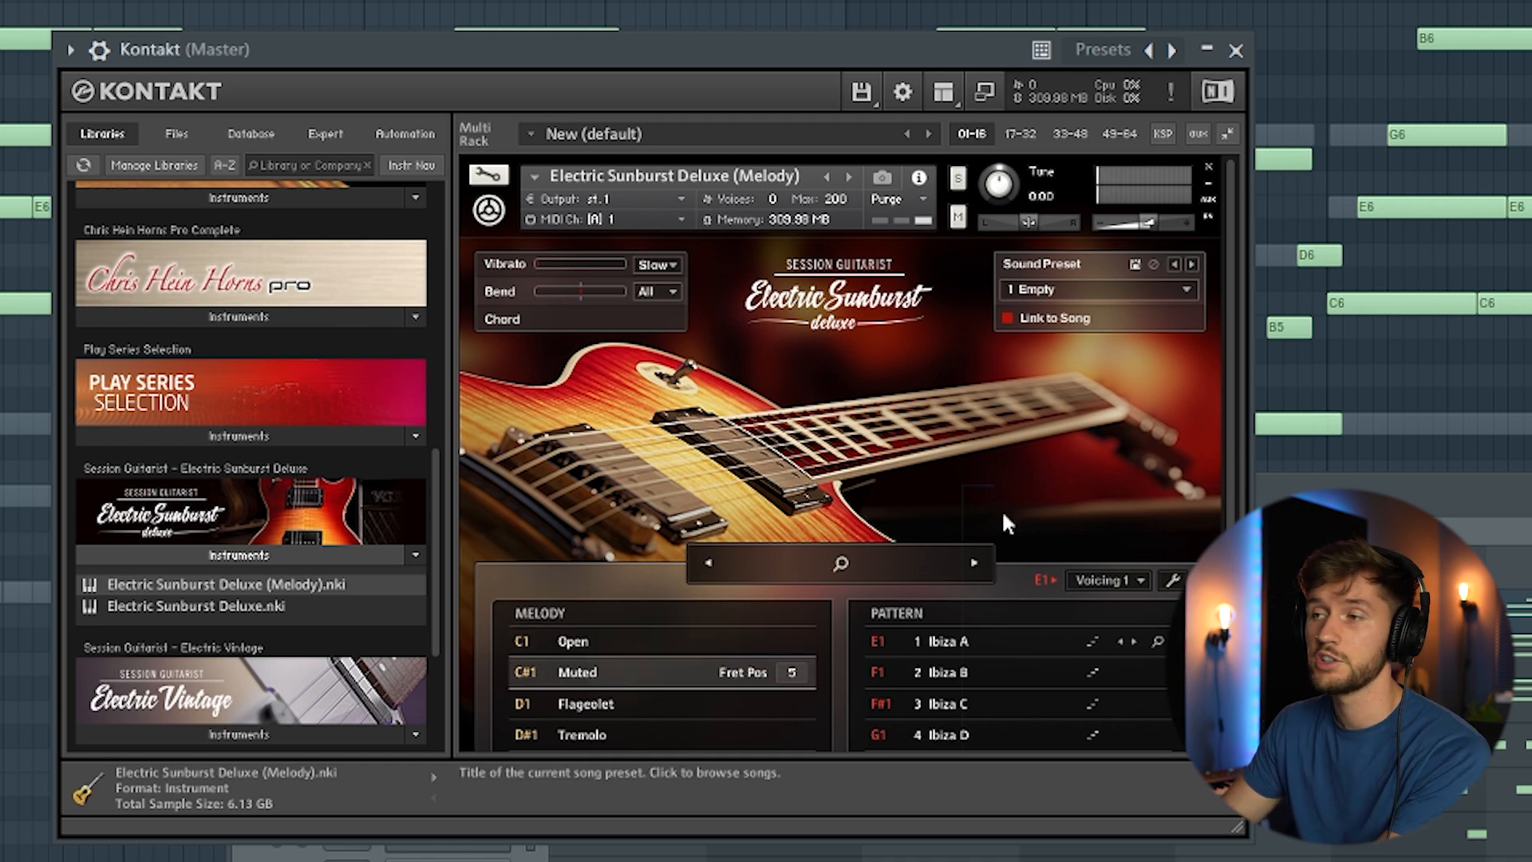
{"action": "left_click", "coordinate": [1285, 536]}
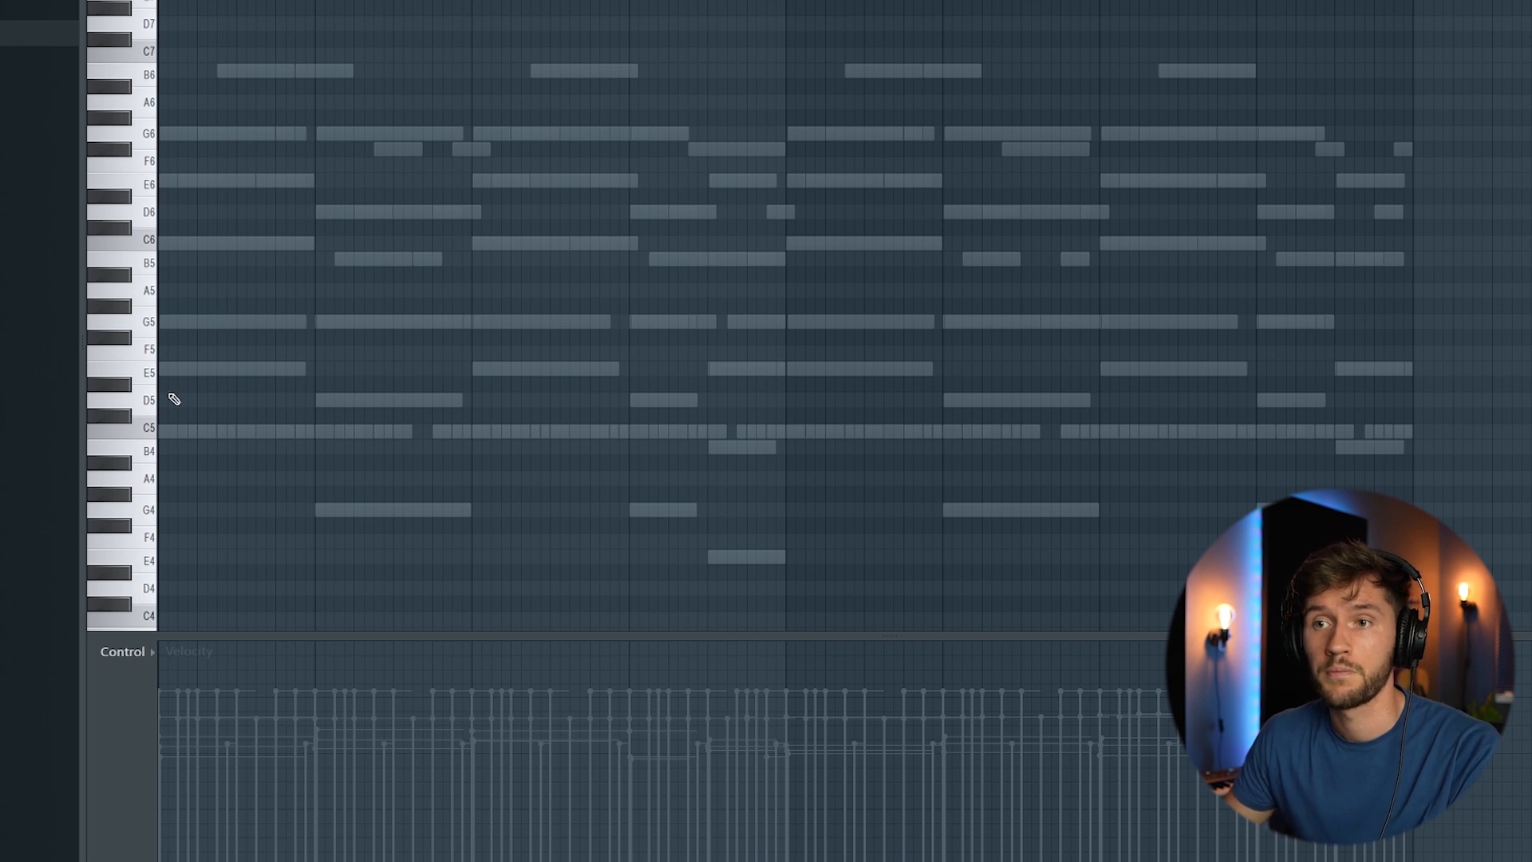
Draw four short, unevenly spaced G5 notes in the first half of bar one and play them
{"action": "left_click_drag", "start_coordinate": [168, 323], "coordinate": [144, 322]}
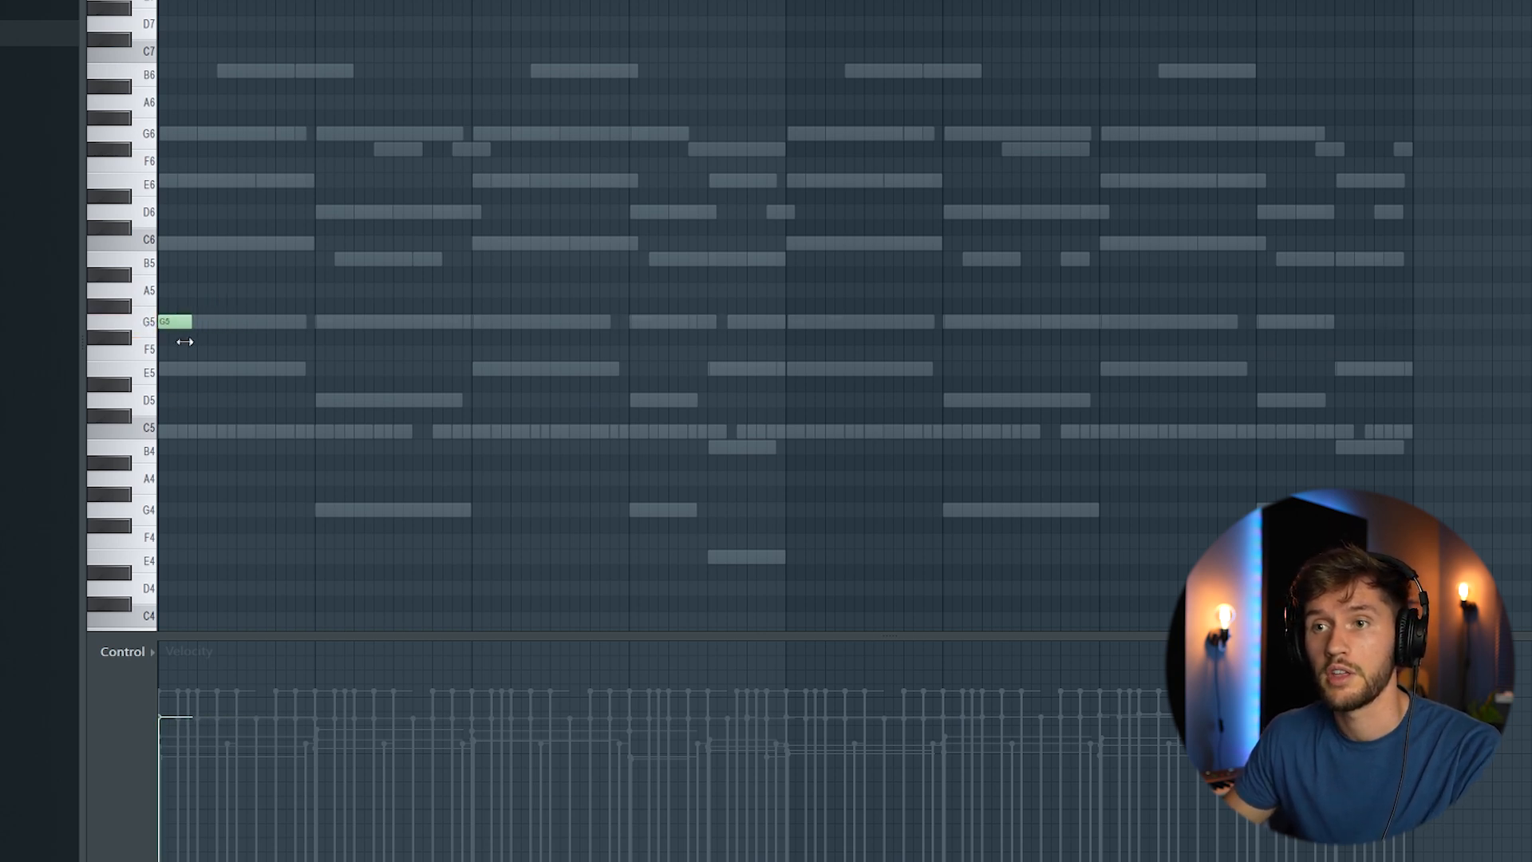
{"action": "key", "text": "space"}
{"action": "key", "text": "space"}
{"action": "left_click_drag", "start_coordinate": [182, 292], "coordinate": [181, 311]}
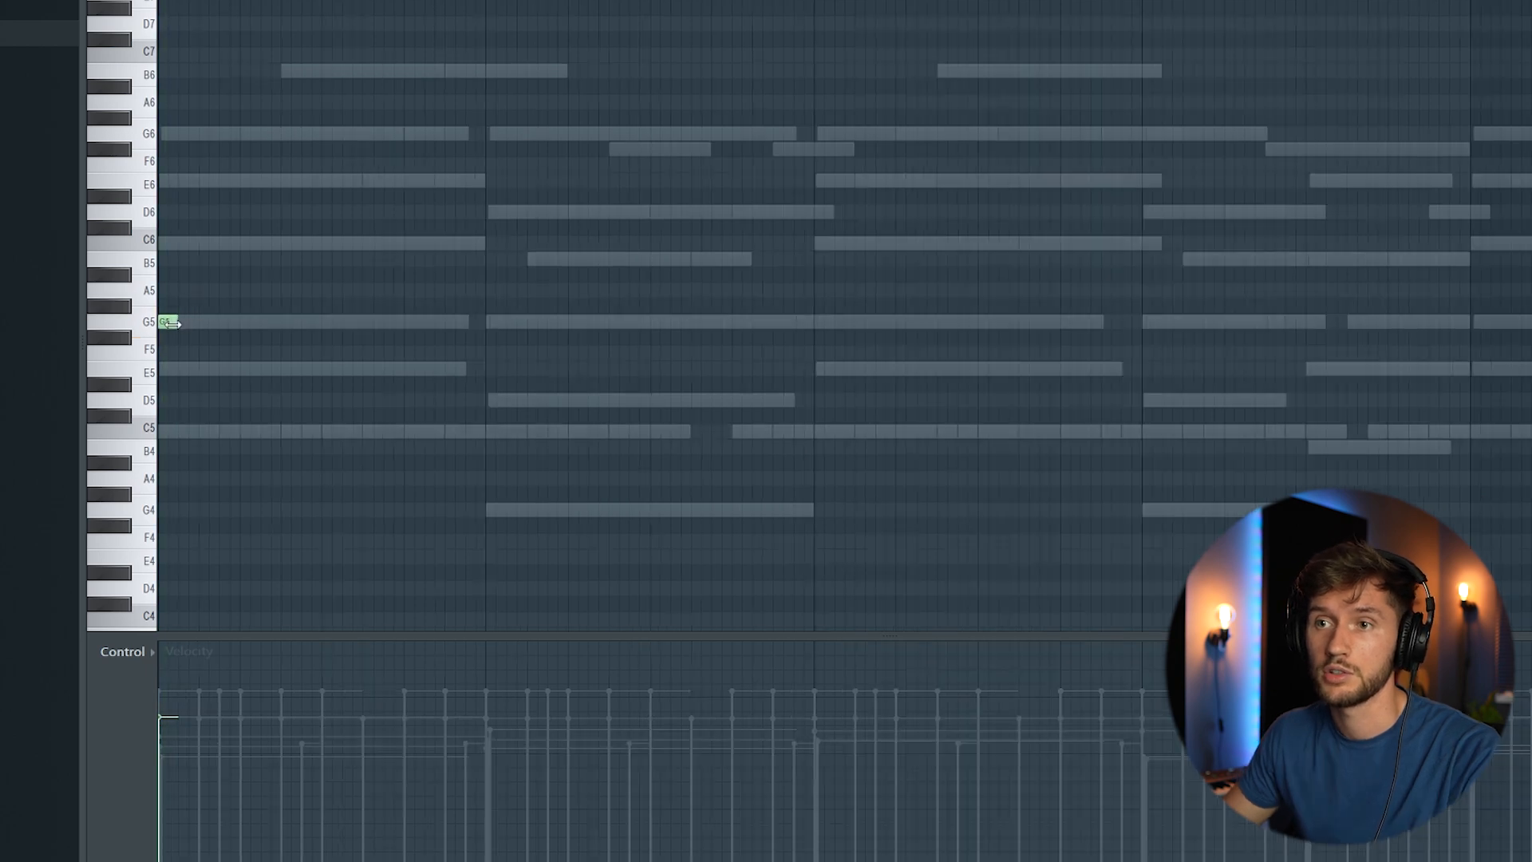
{"action": "key", "text": "space"}
{"action": "key", "text": "space"}
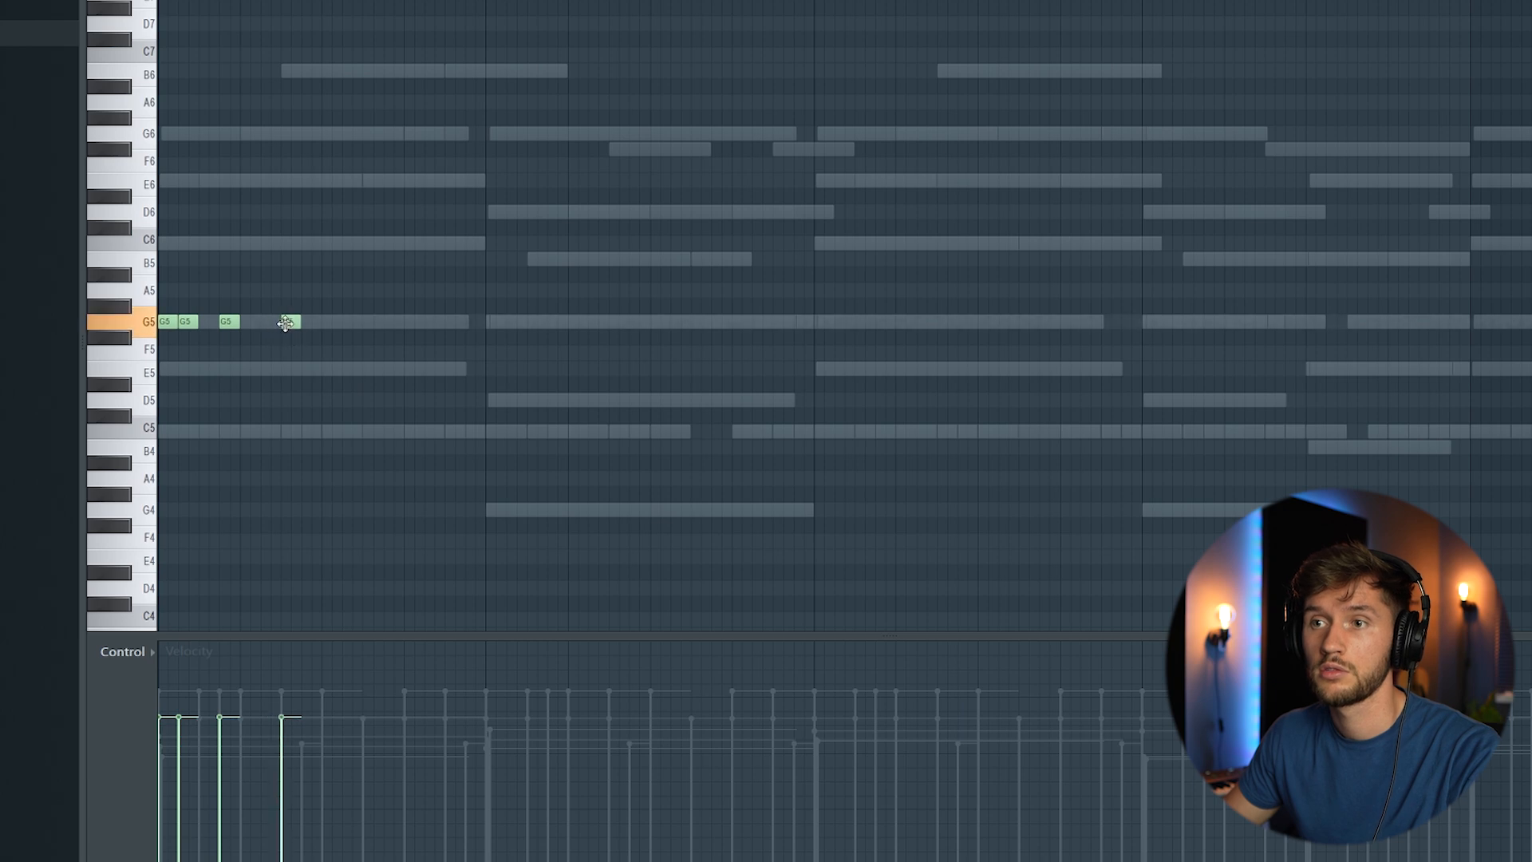
{"action": "key", "text": "space"}
{"action": "key", "text": "space"}
Vary the velocities of the four G5 notes, making the second the quietest, and play them back
{"action": "left_click_drag", "start_coordinate": [198, 733], "coordinate": [179, 754]}
{"action": "key", "text": "space"}
{"action": "key", "text": "space"}
{"action": "key", "text": "space"}
{"action": "key", "text": "space"}
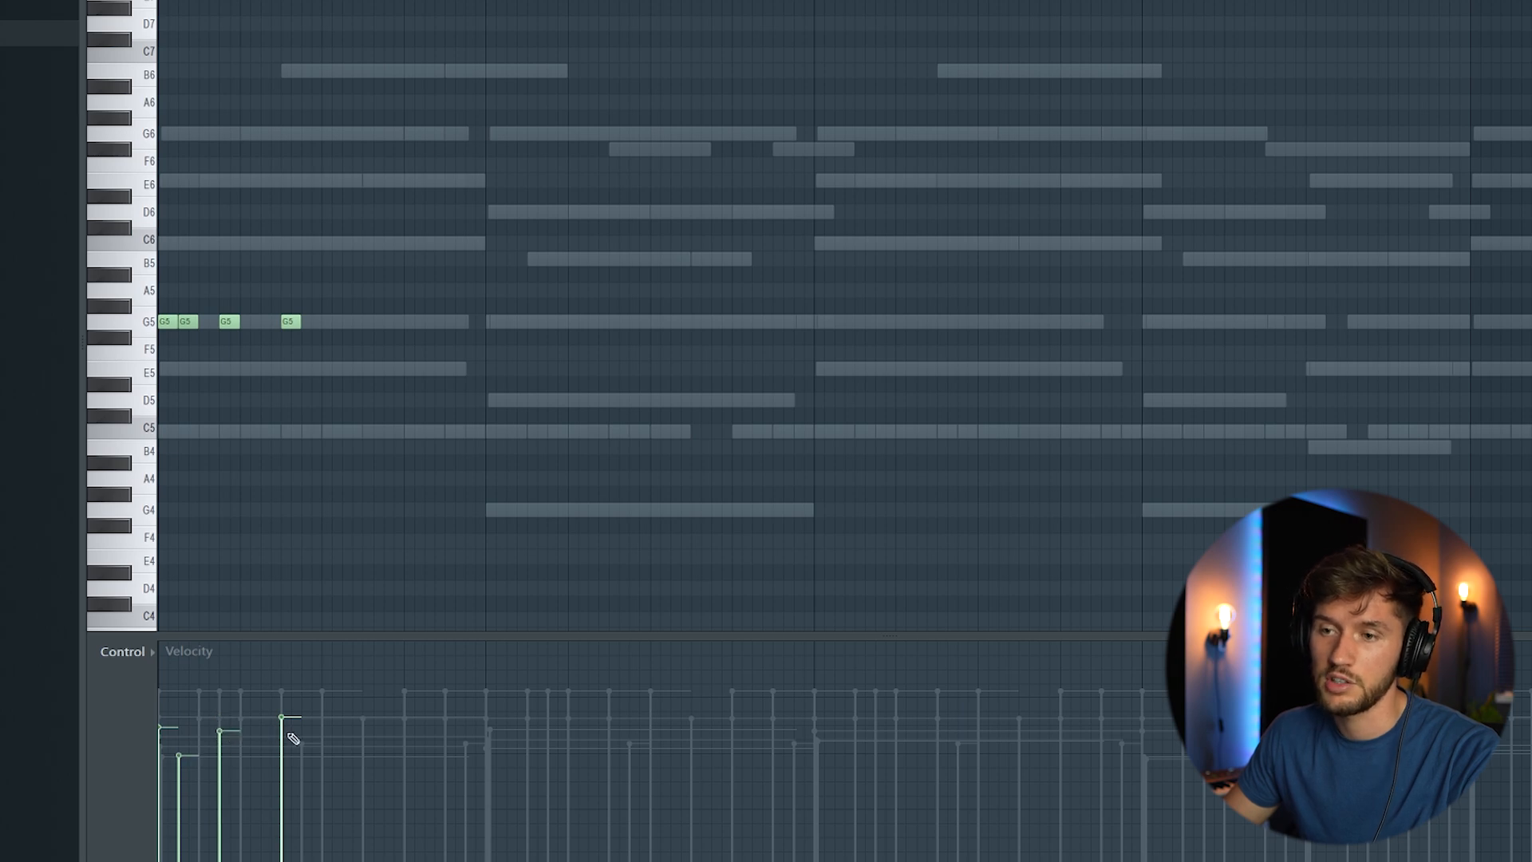
{"action": "key", "text": "space"}
{"action": "key", "text": "space"}
Duplicate the four-note G5 rhythm repeatedly until it fills eight bars
{"action": "left_click_drag", "start_coordinate": [149, 297], "coordinate": [157, 414]}
{"action": "left_click_drag", "start_coordinate": [188, 321], "coordinate": [209, 323]}
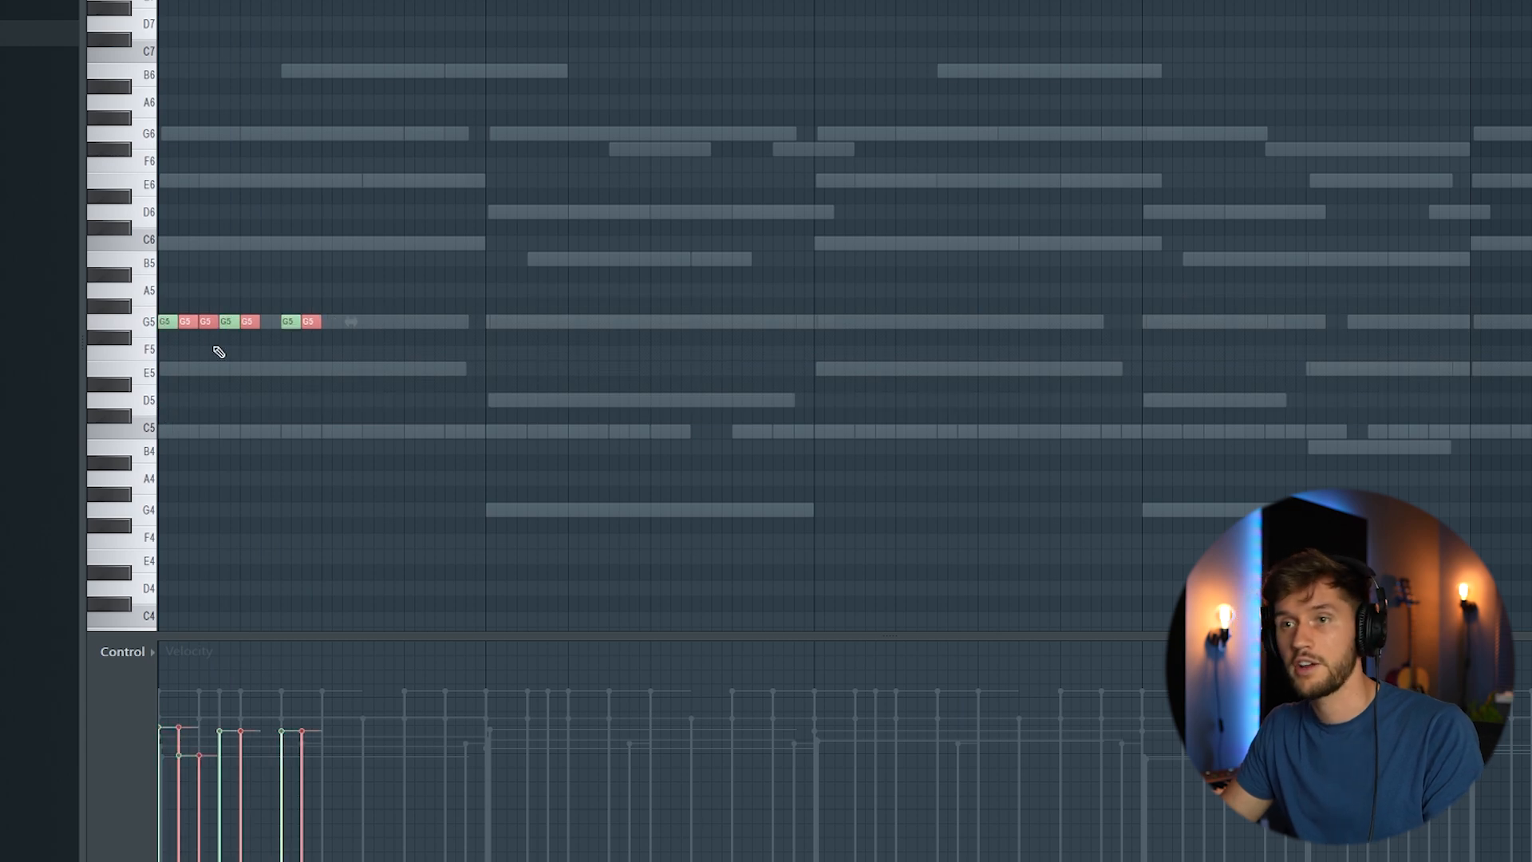
{"action": "key", "text": "space"}
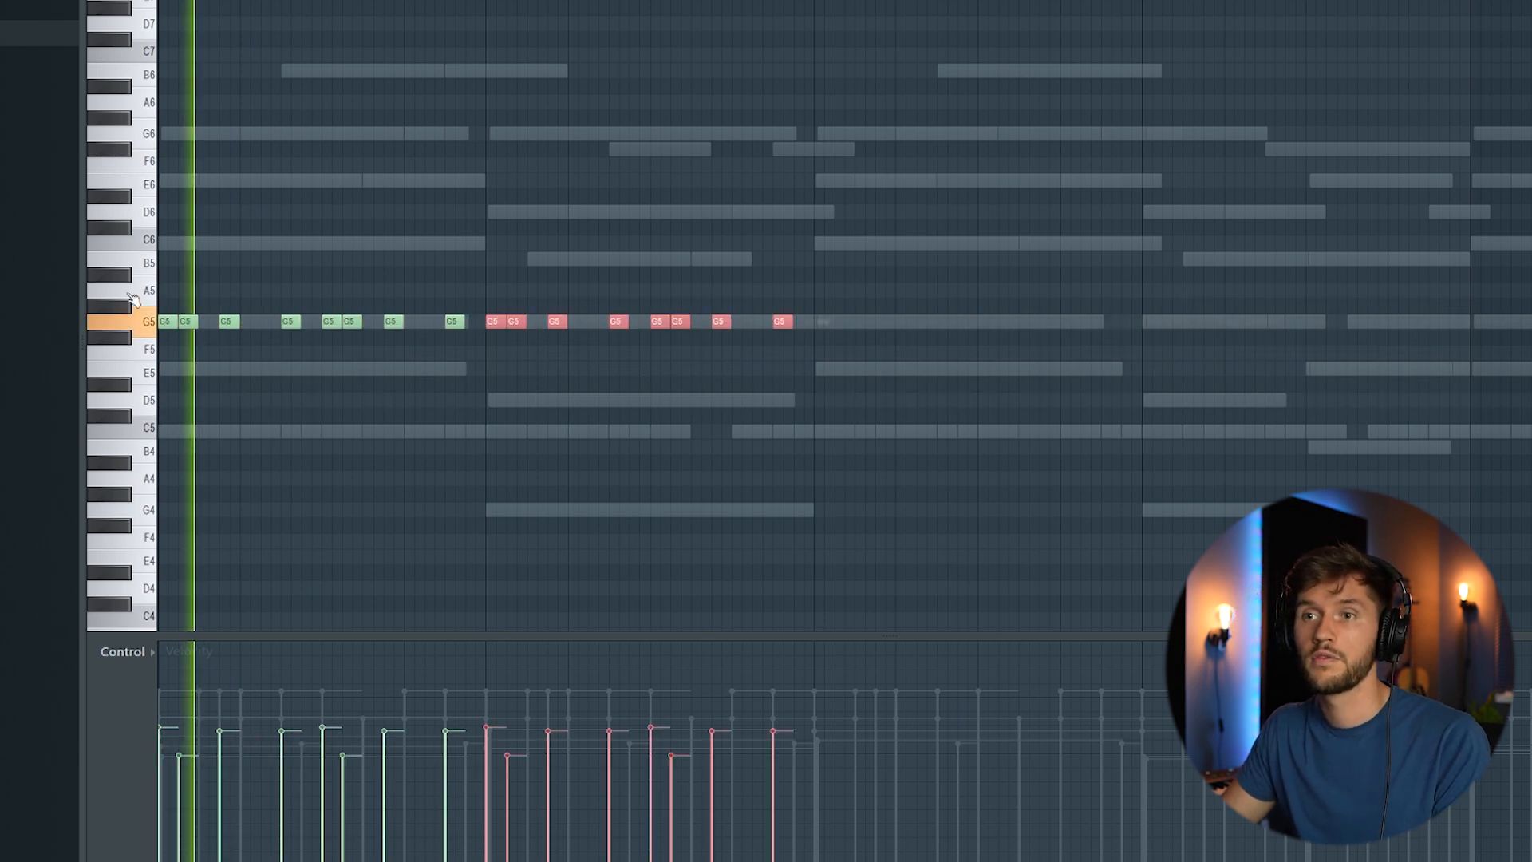
{"action": "left_click_drag", "start_coordinate": [146, 299], "coordinate": [171, 415]}
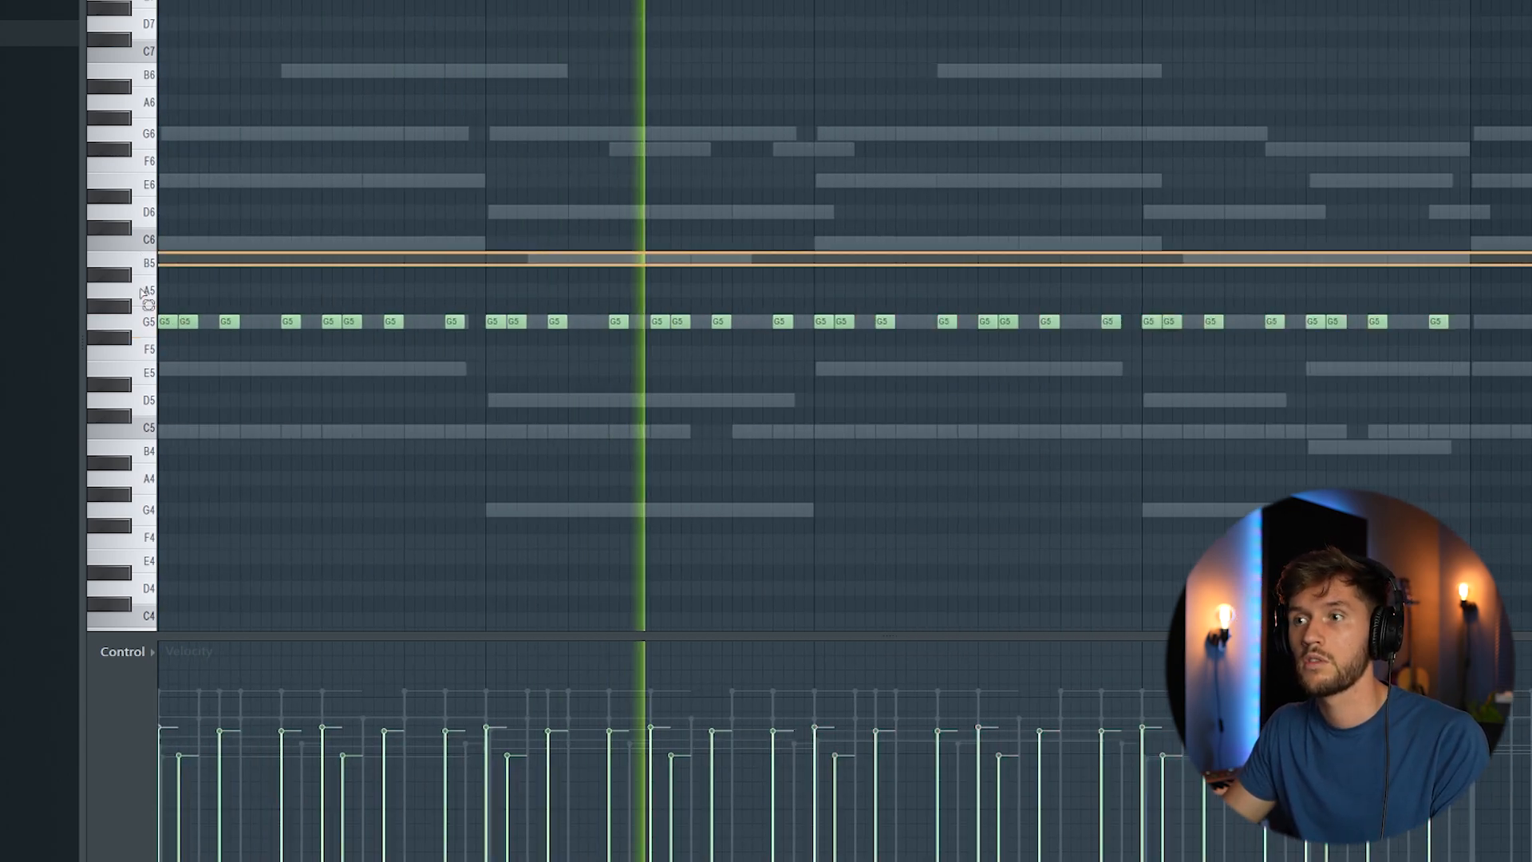
{"action": "left_click_drag", "start_coordinate": [149, 299], "coordinate": [192, 395]}
{"action": "key", "text": "ctrl+b"}
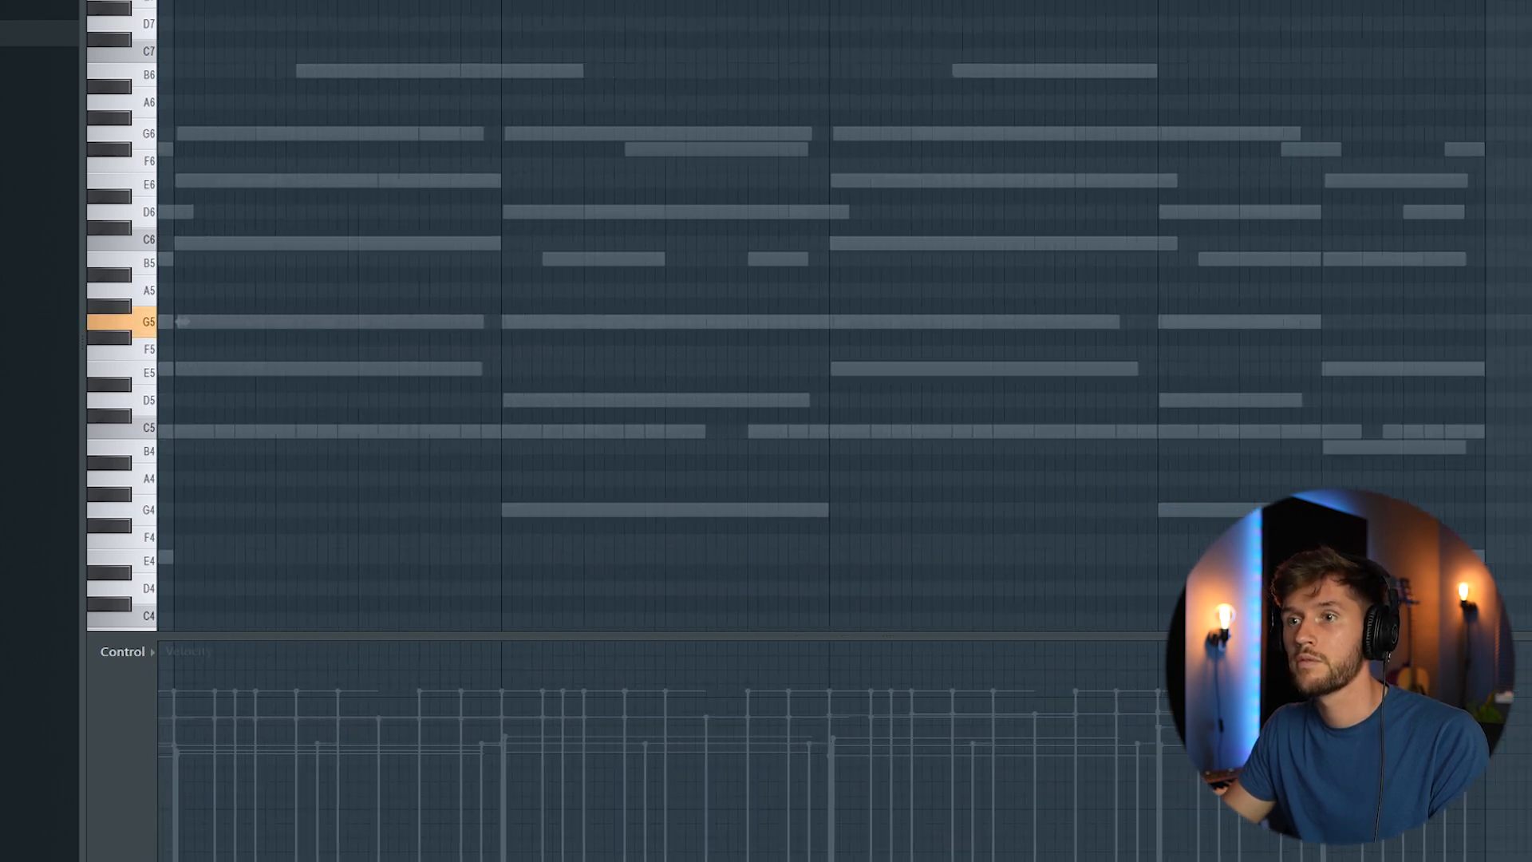
Rename the new Kontakt channel Guitar Riff
{"action": "key", "text": "F6"}
{"action": "right_click", "coordinate": [562, 414]}
{"action": "left_click", "coordinate": [626, 454]}
{"action": "type", "text": "Gu"}
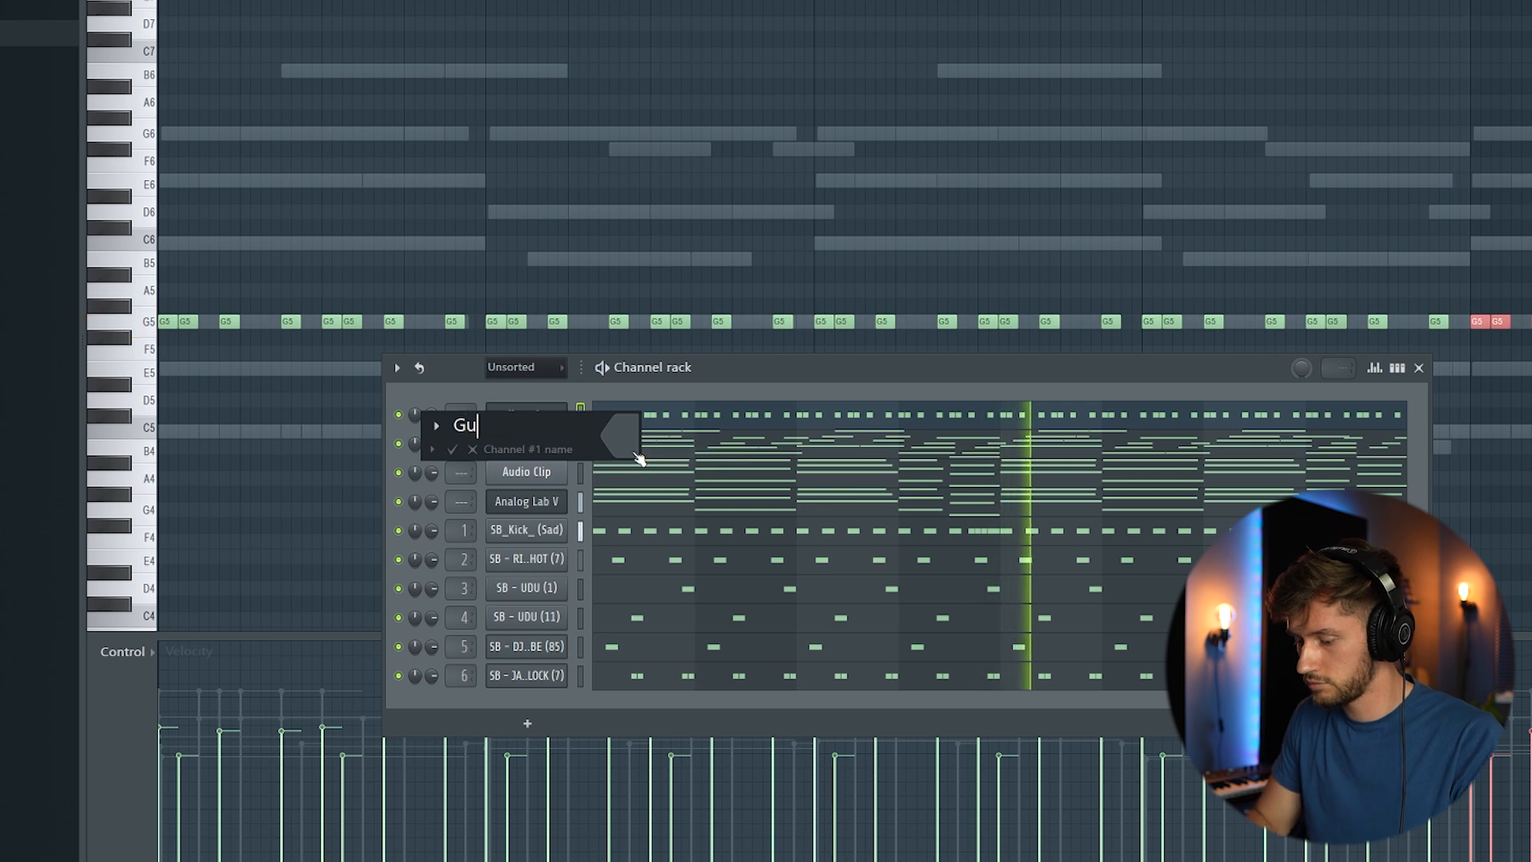
{"action": "type", "text": "itar Riff"}
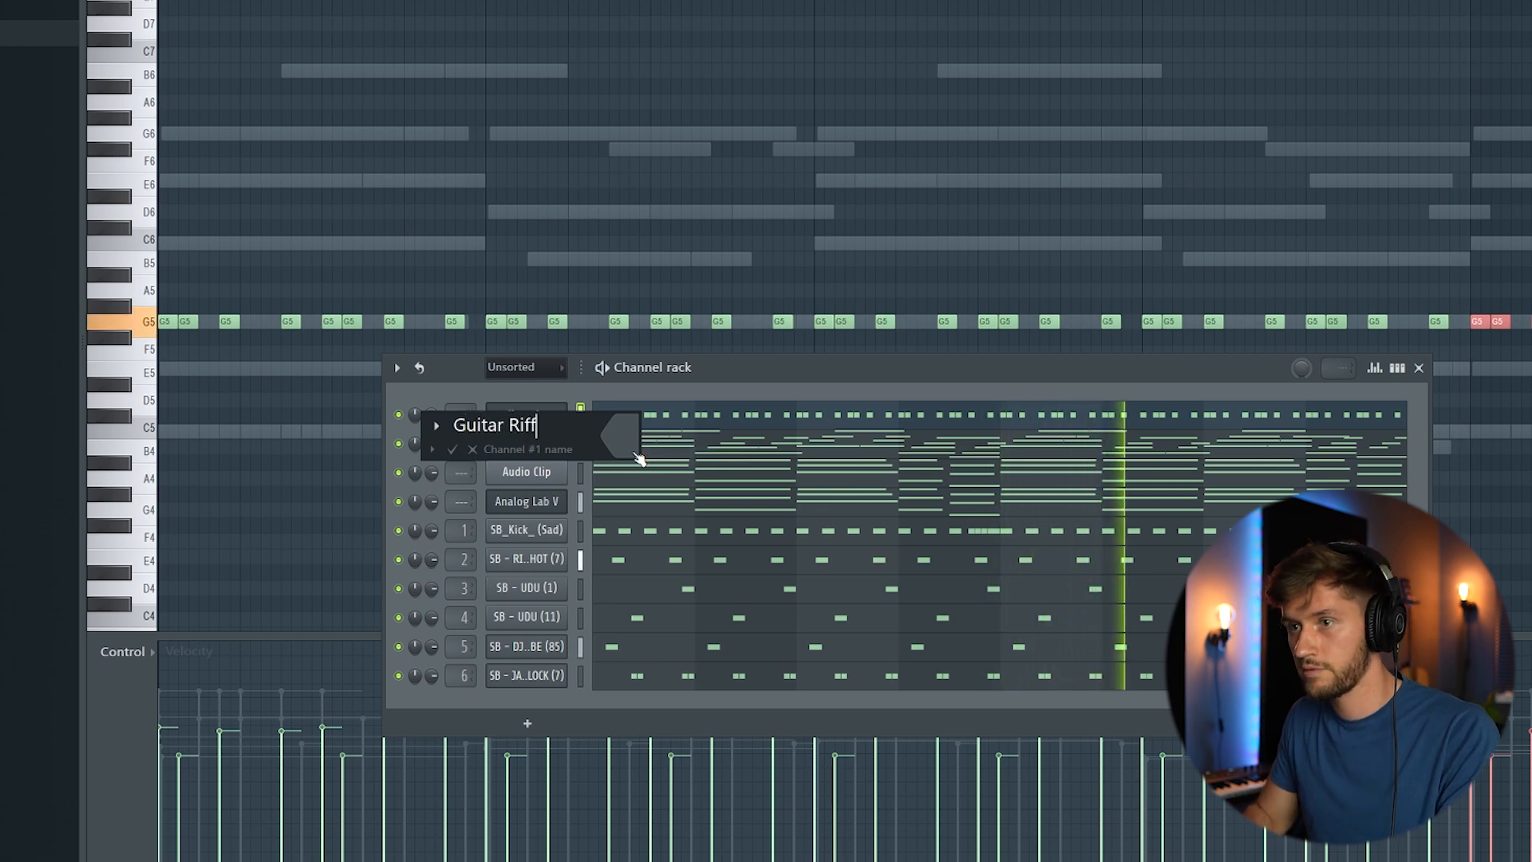
{"action": "key", "text": "Return"}
Raise the Guitar Riff instrument's output volume slightly in Kontakt and play the pattern
{"action": "left_click", "coordinate": [527, 414]}
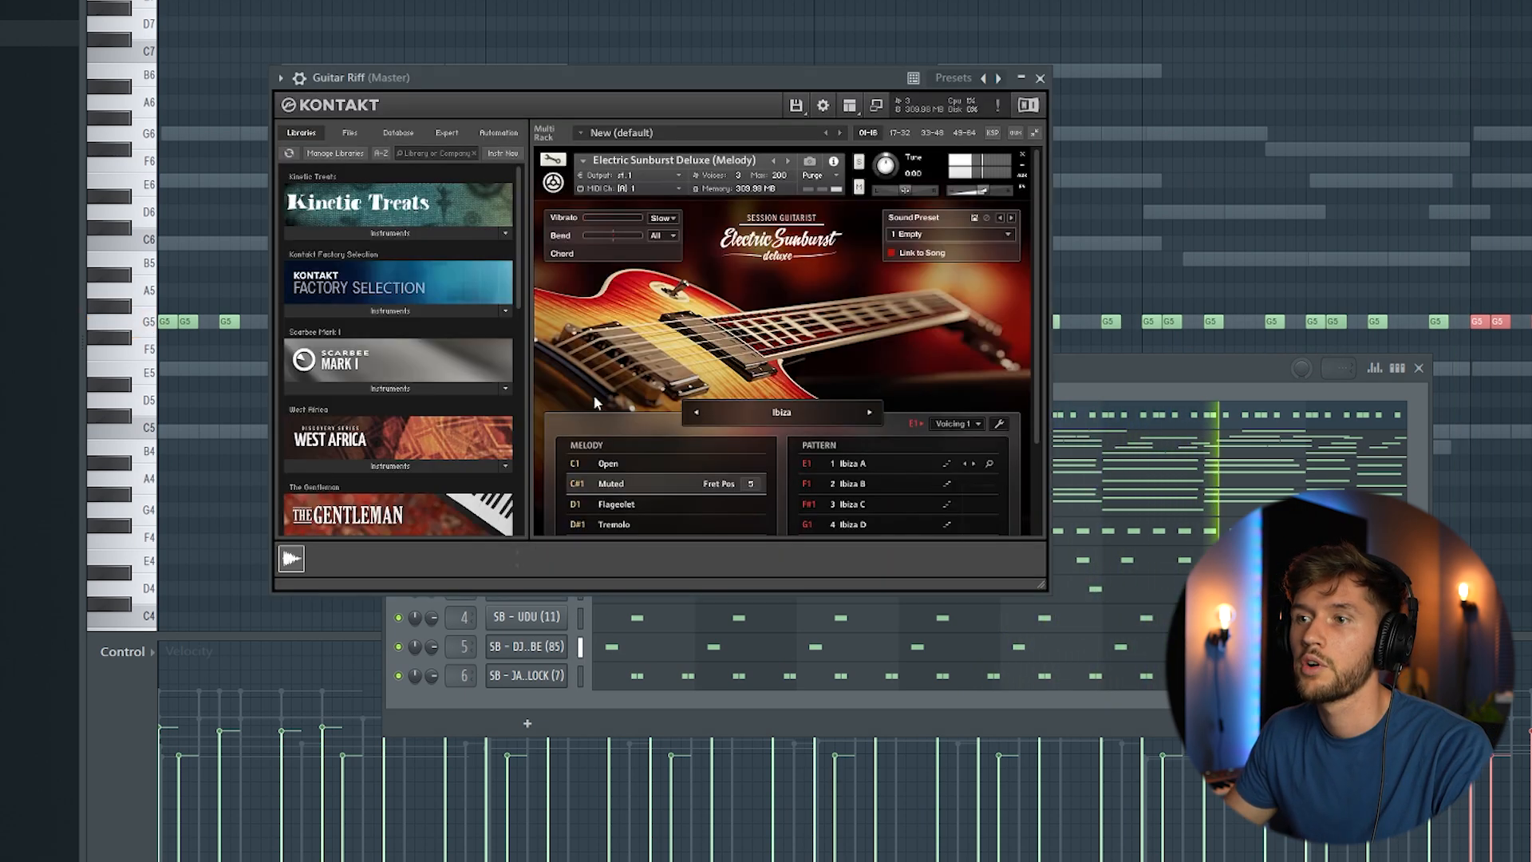
{"action": "left_click_drag", "start_coordinate": [985, 192], "coordinate": [989, 192]}
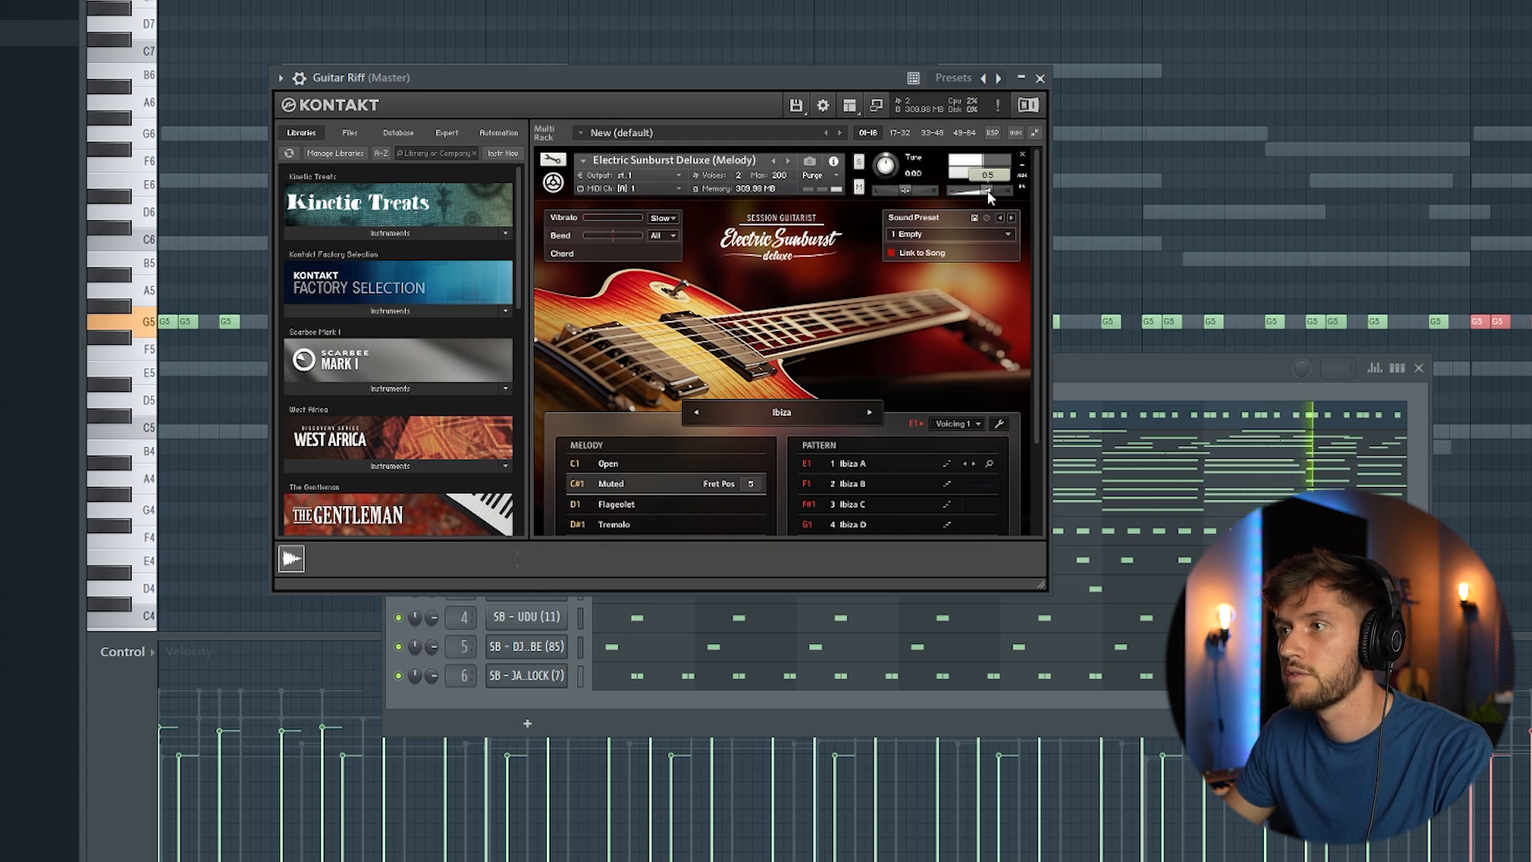
{"action": "left_click", "coordinate": [1088, 380]}
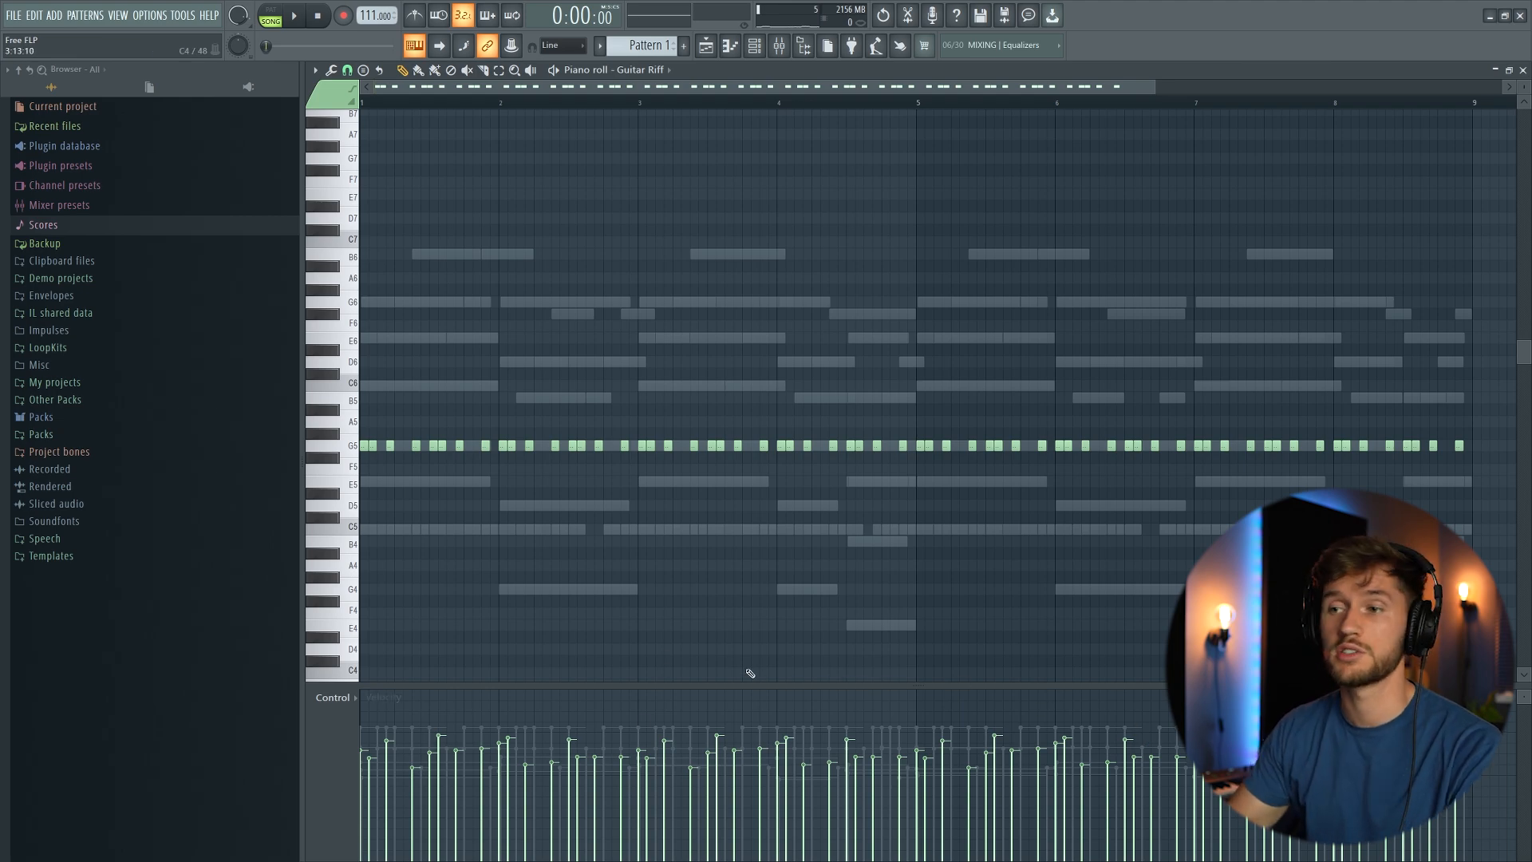
{"action": "key", "text": "space"}
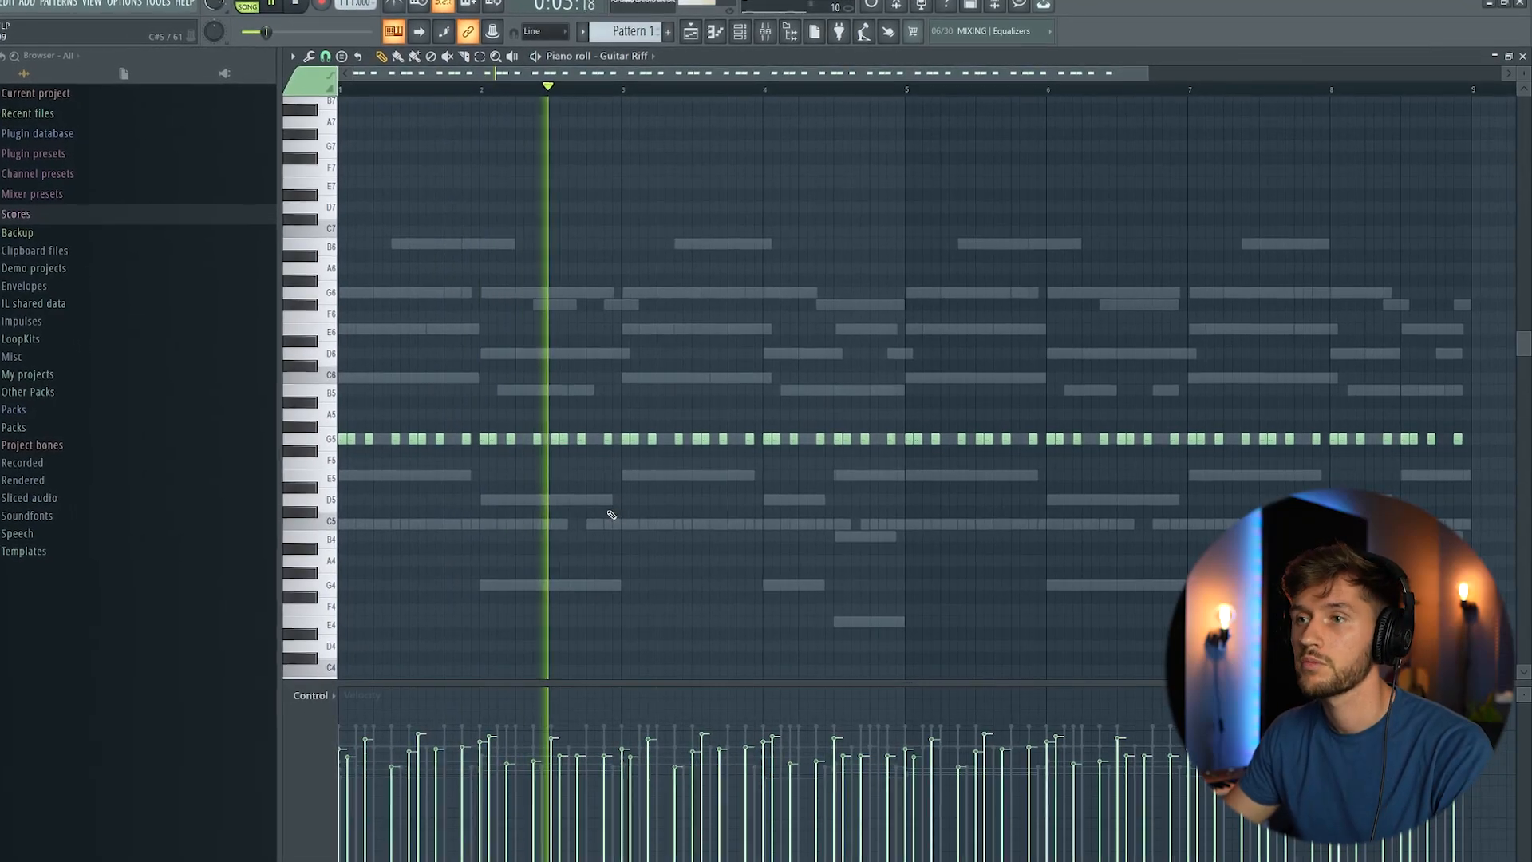
Rename the Analog Lab V channel Epiano
{"action": "key", "text": "F6"}
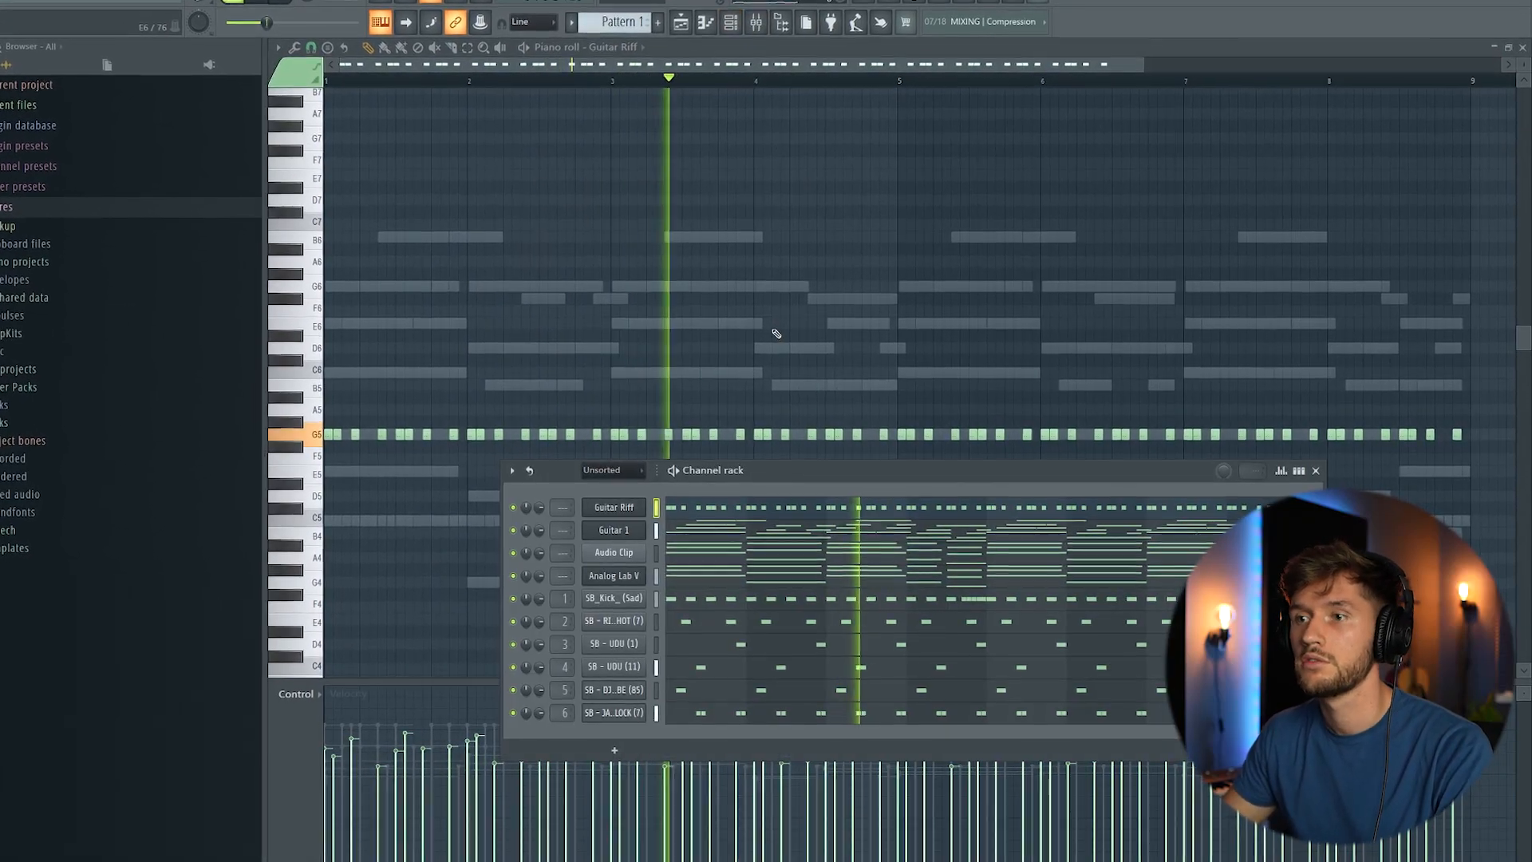
{"action": "right_click", "coordinate": [631, 573]}
{"action": "left_click", "coordinate": [690, 604]}
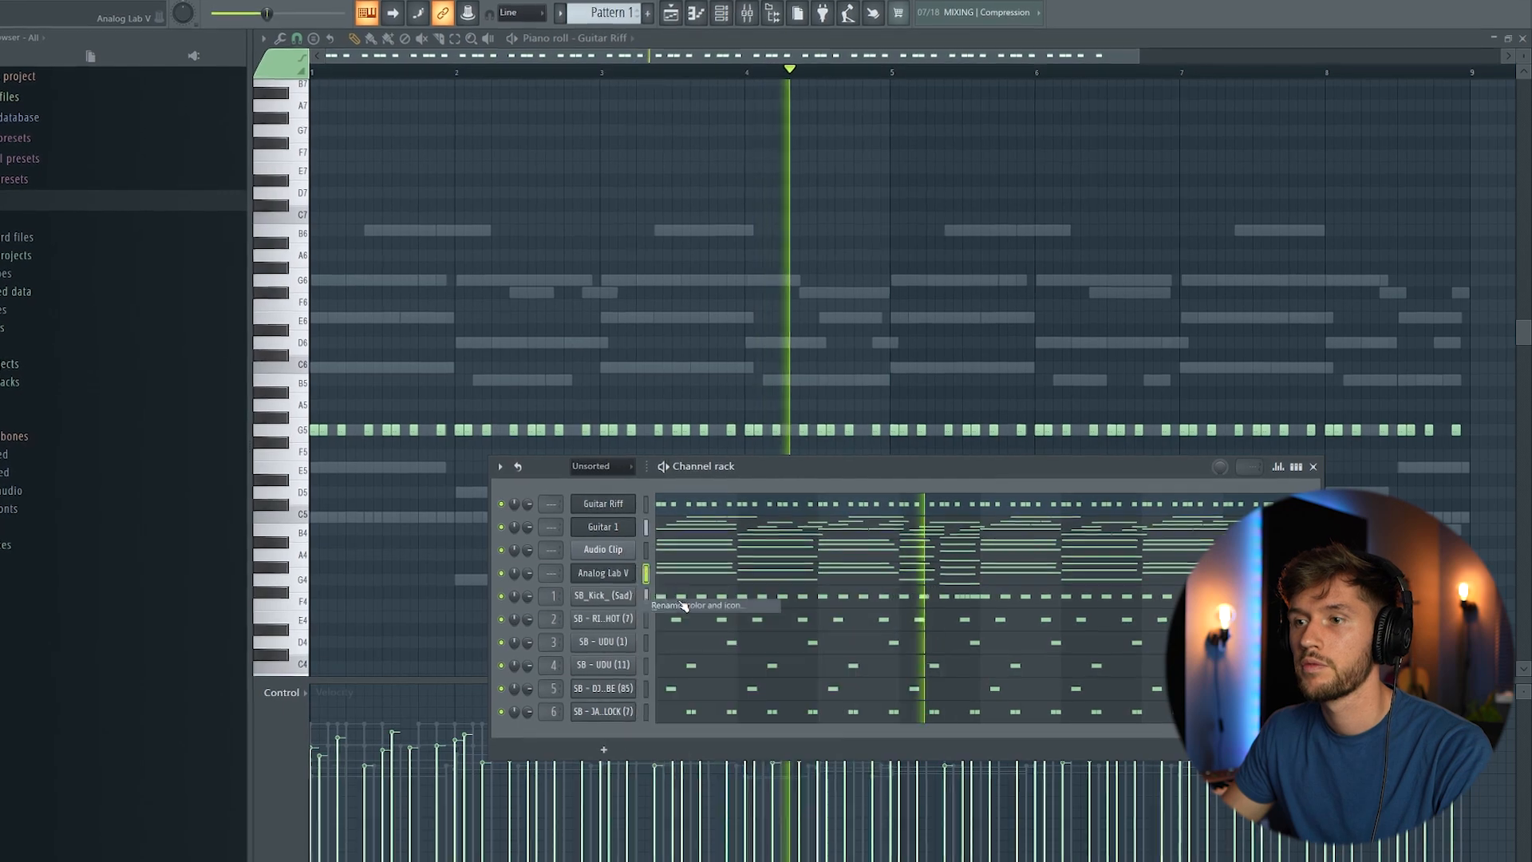
{"action": "type", "text": "Epian"}
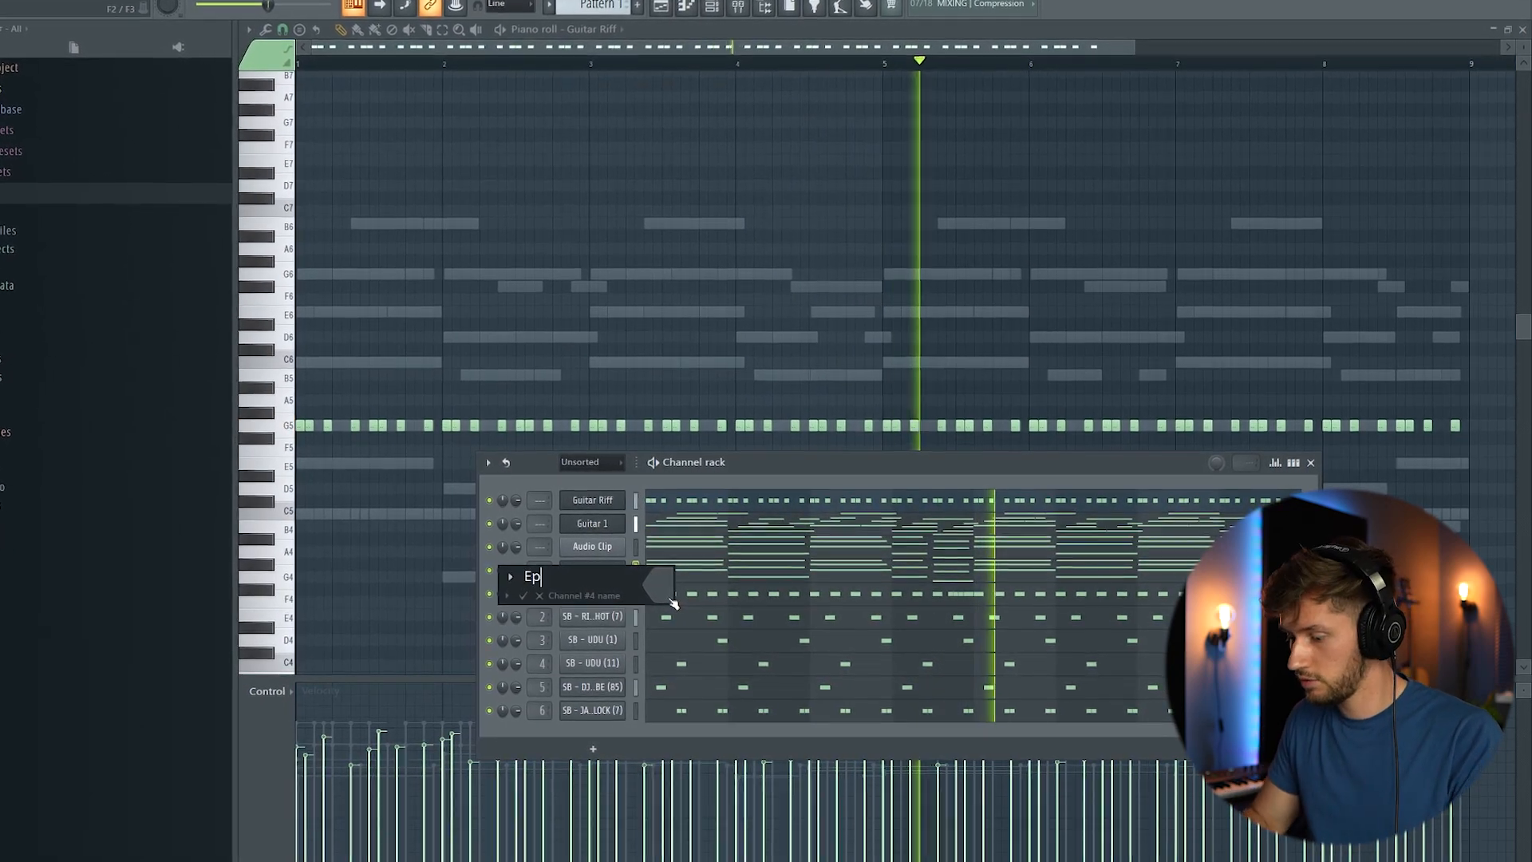
{"action": "type", "text": "o"}
{"action": "key", "text": "Return"}
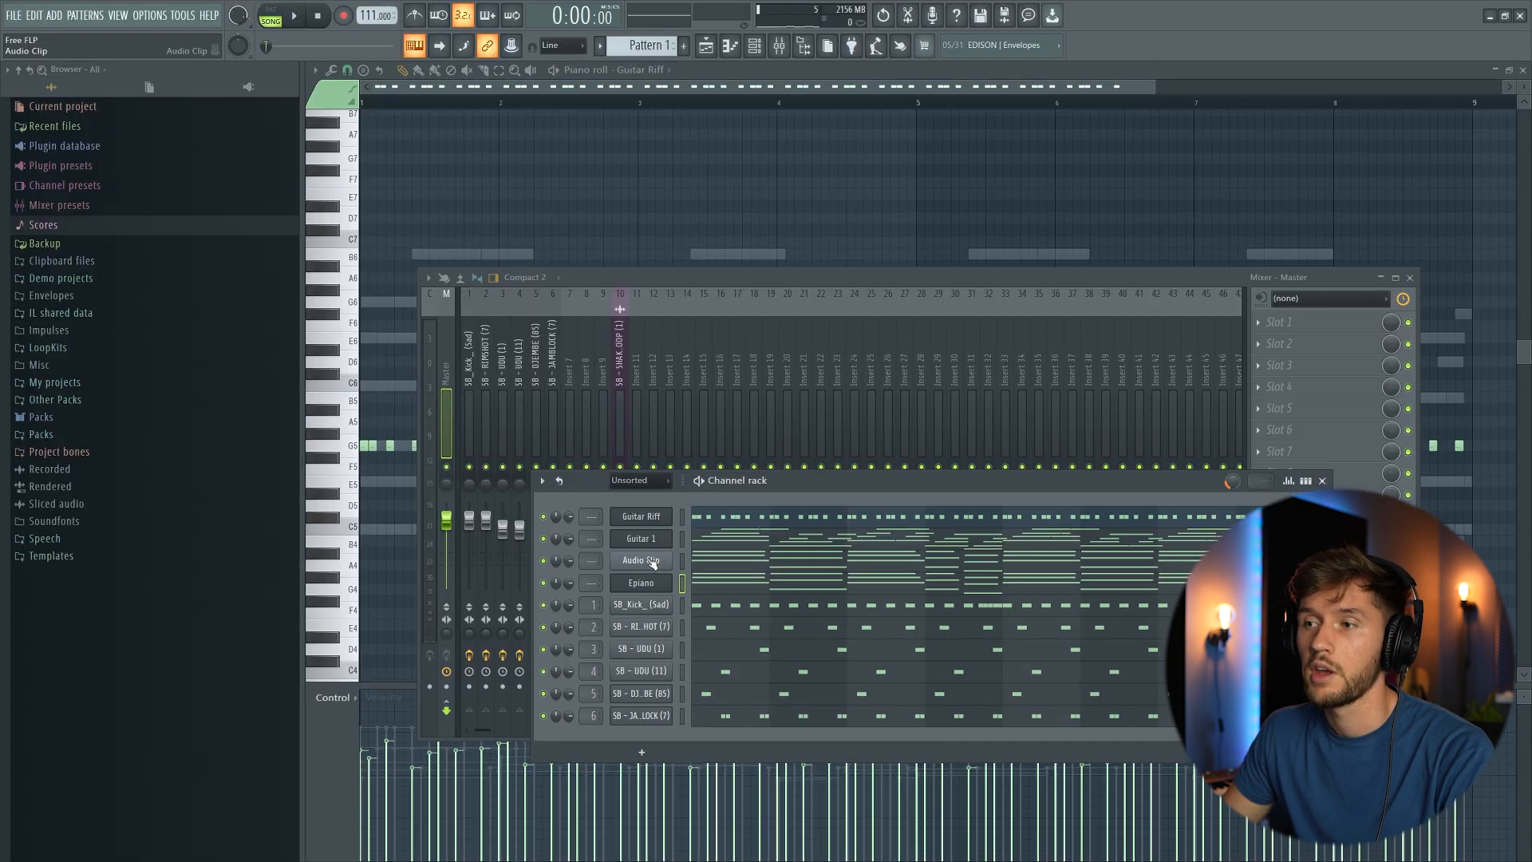
Replace the Audio Clip channel with Xpand!2 and load the 09 Marimba preset
{"action": "right_click", "coordinate": [652, 561]}
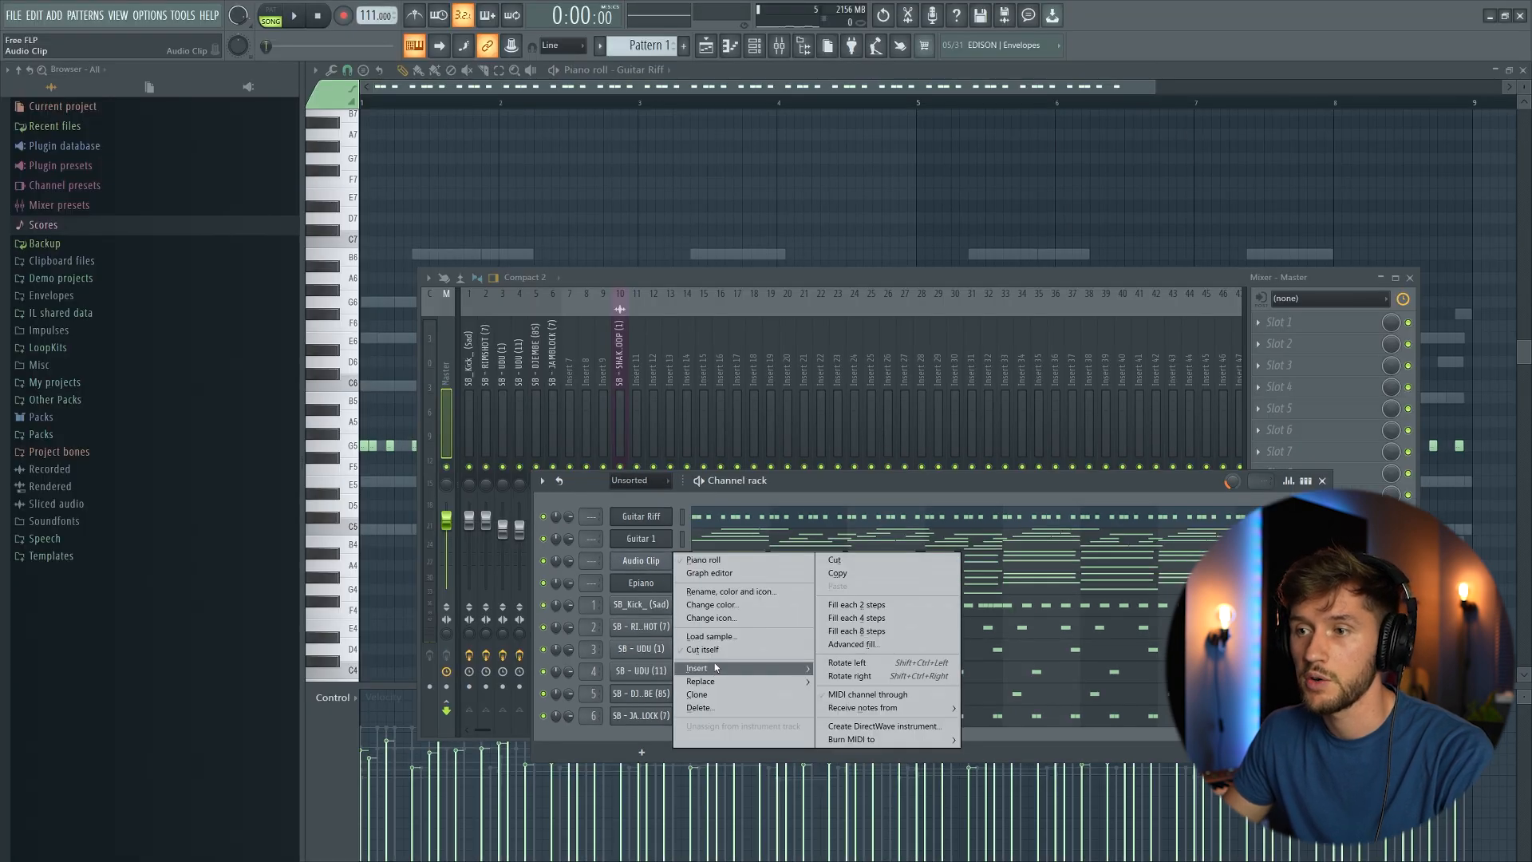
{"action": "mouse_move", "coordinate": [780, 690]}
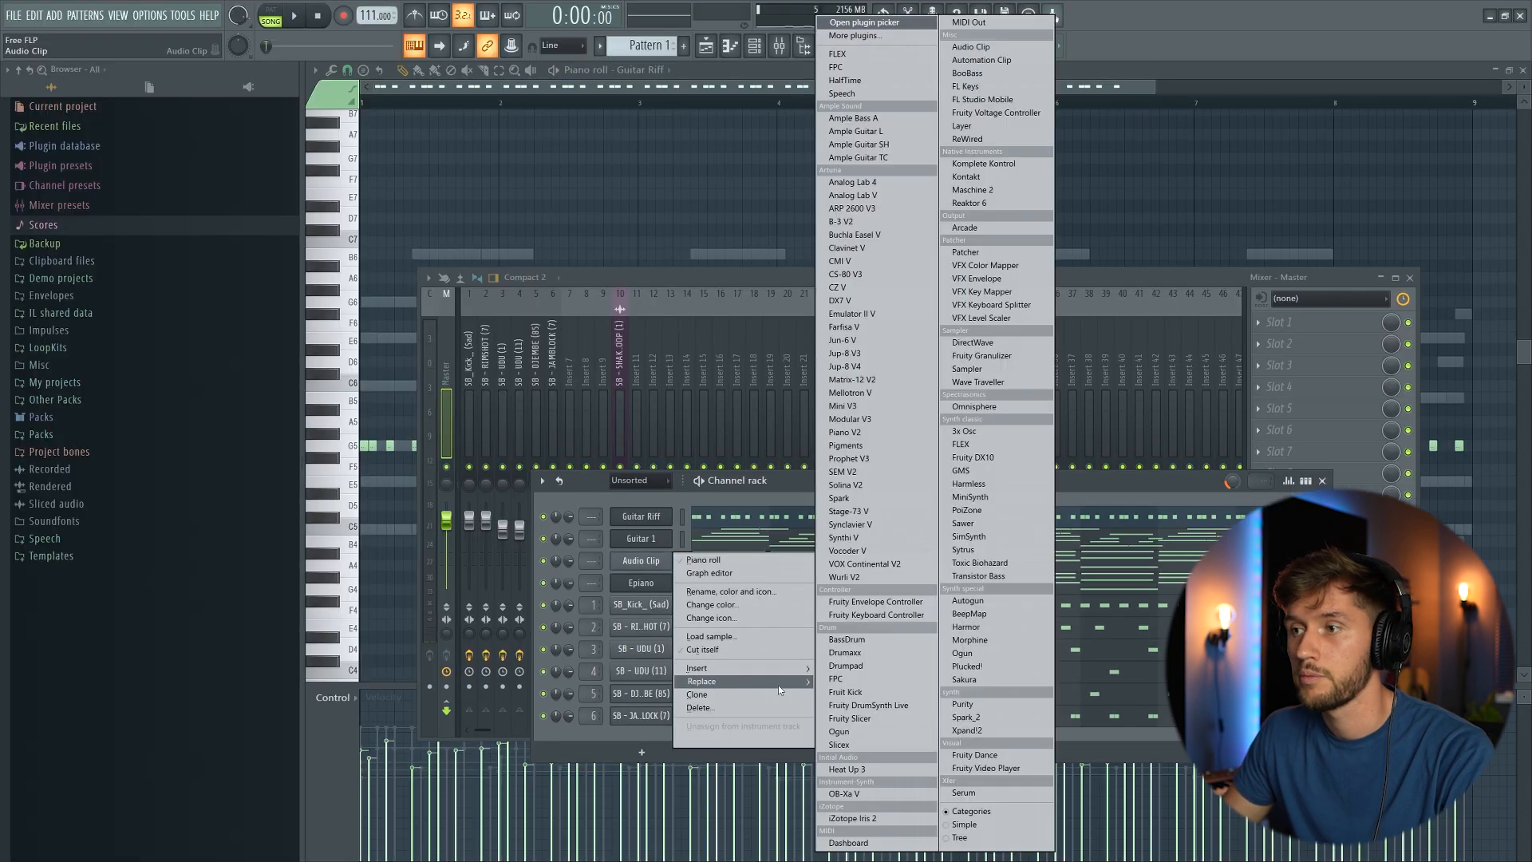
{"action": "left_click", "coordinate": [969, 731]}
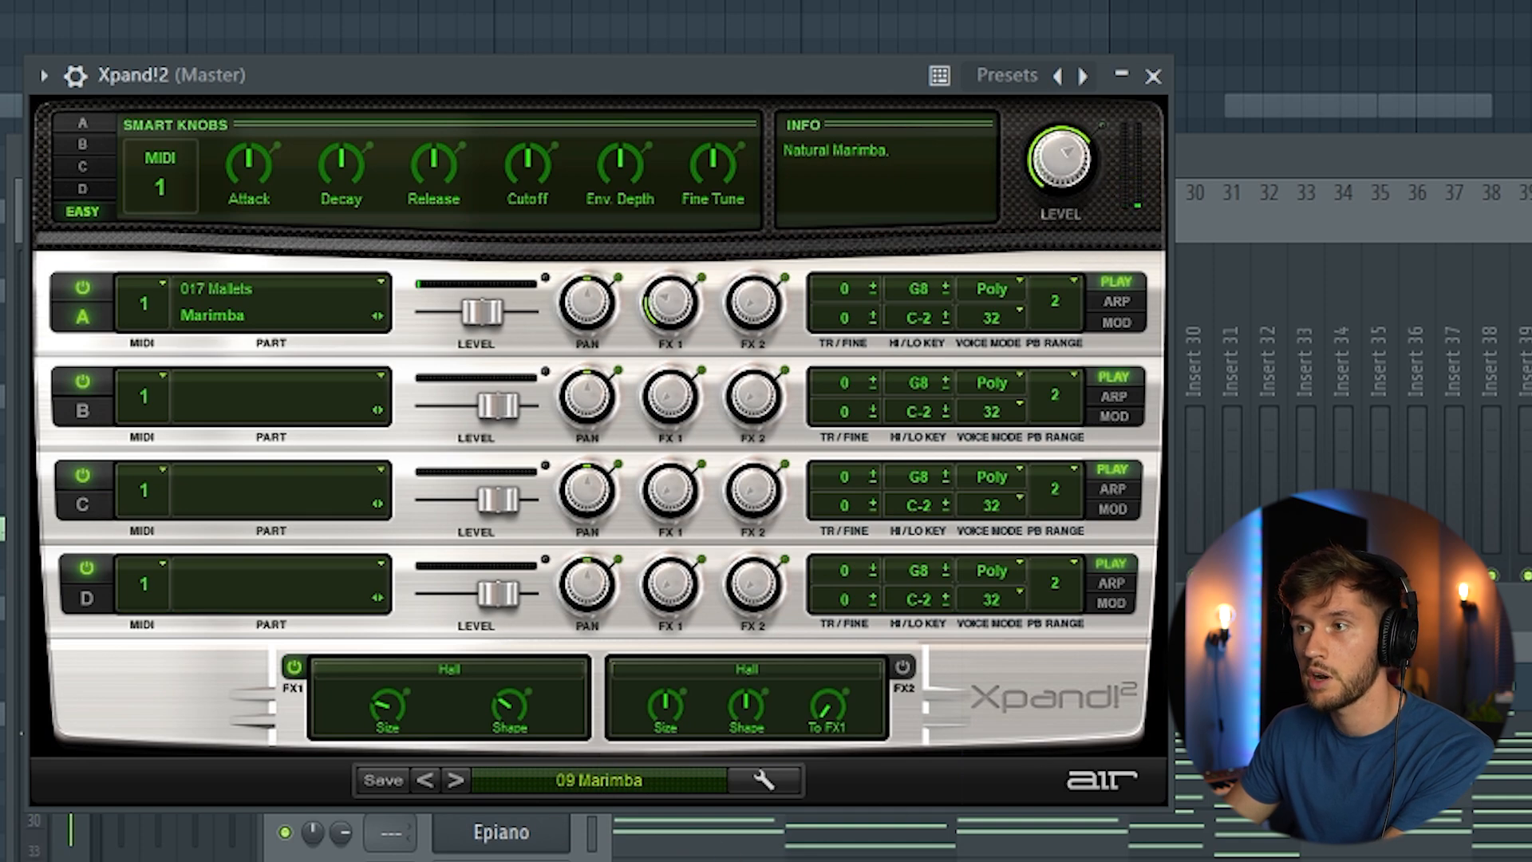
Move the doubled marimba chords of bars one to three slightly later, against the end of each bar, and play them
{"action": "key", "text": "F6"}
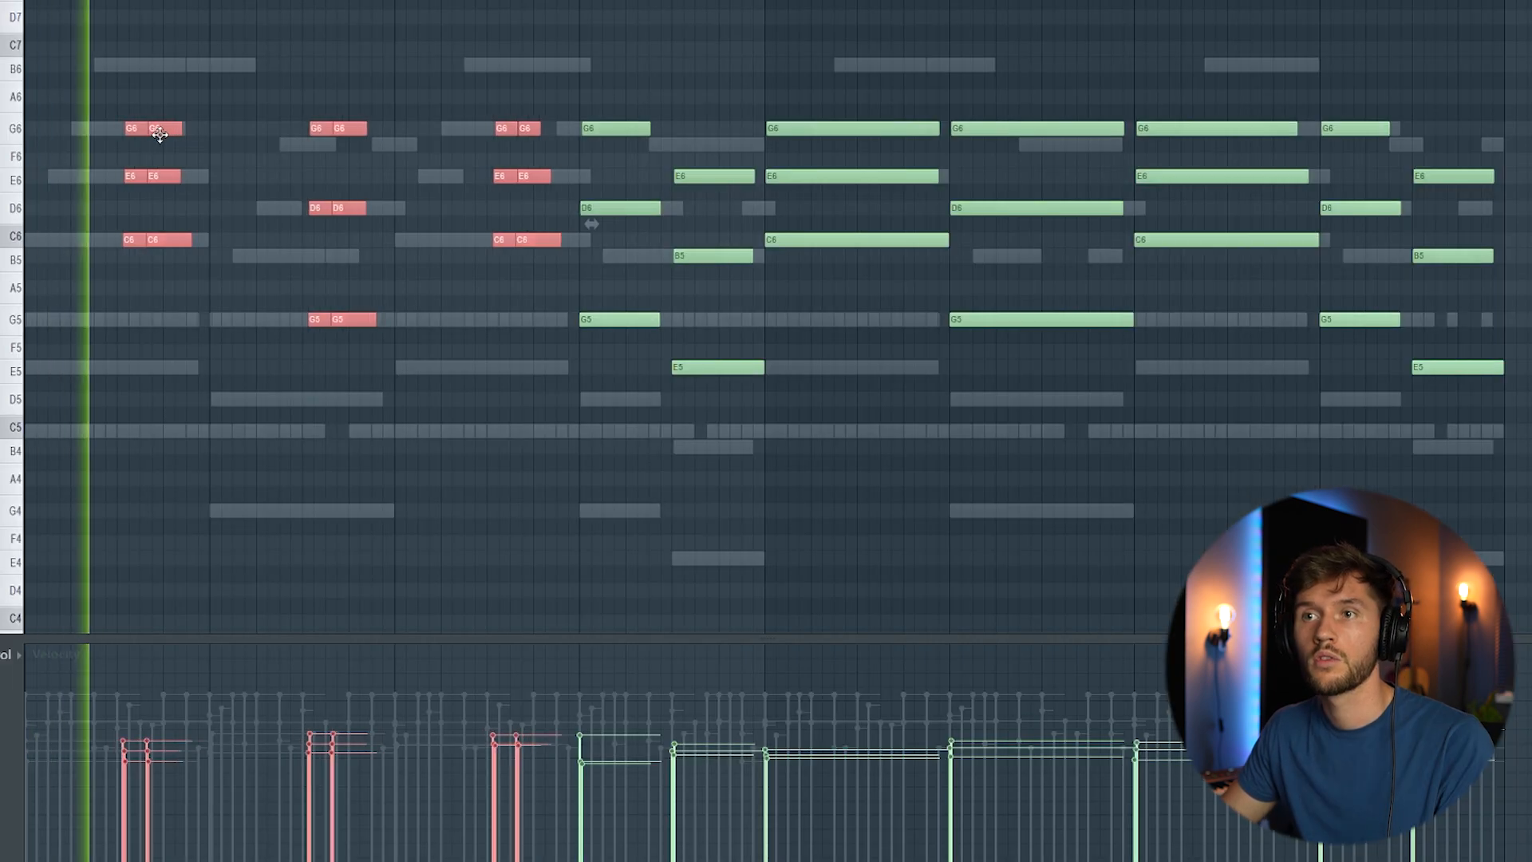
{"action": "left_click_drag", "start_coordinate": [160, 135], "coordinate": [175, 134]}
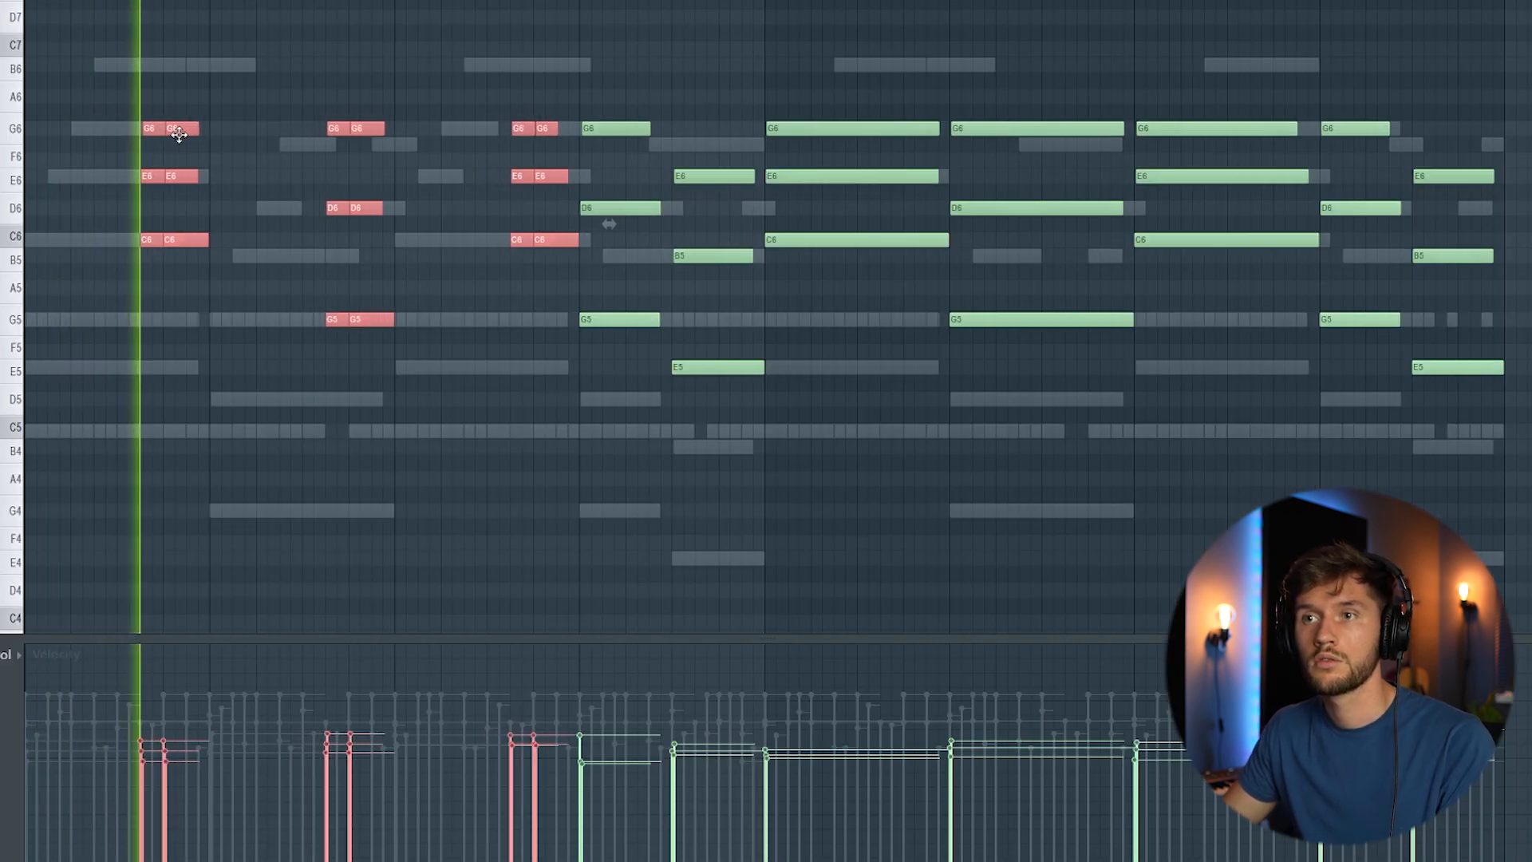
{"action": "left_click", "coordinate": [419, 34]}
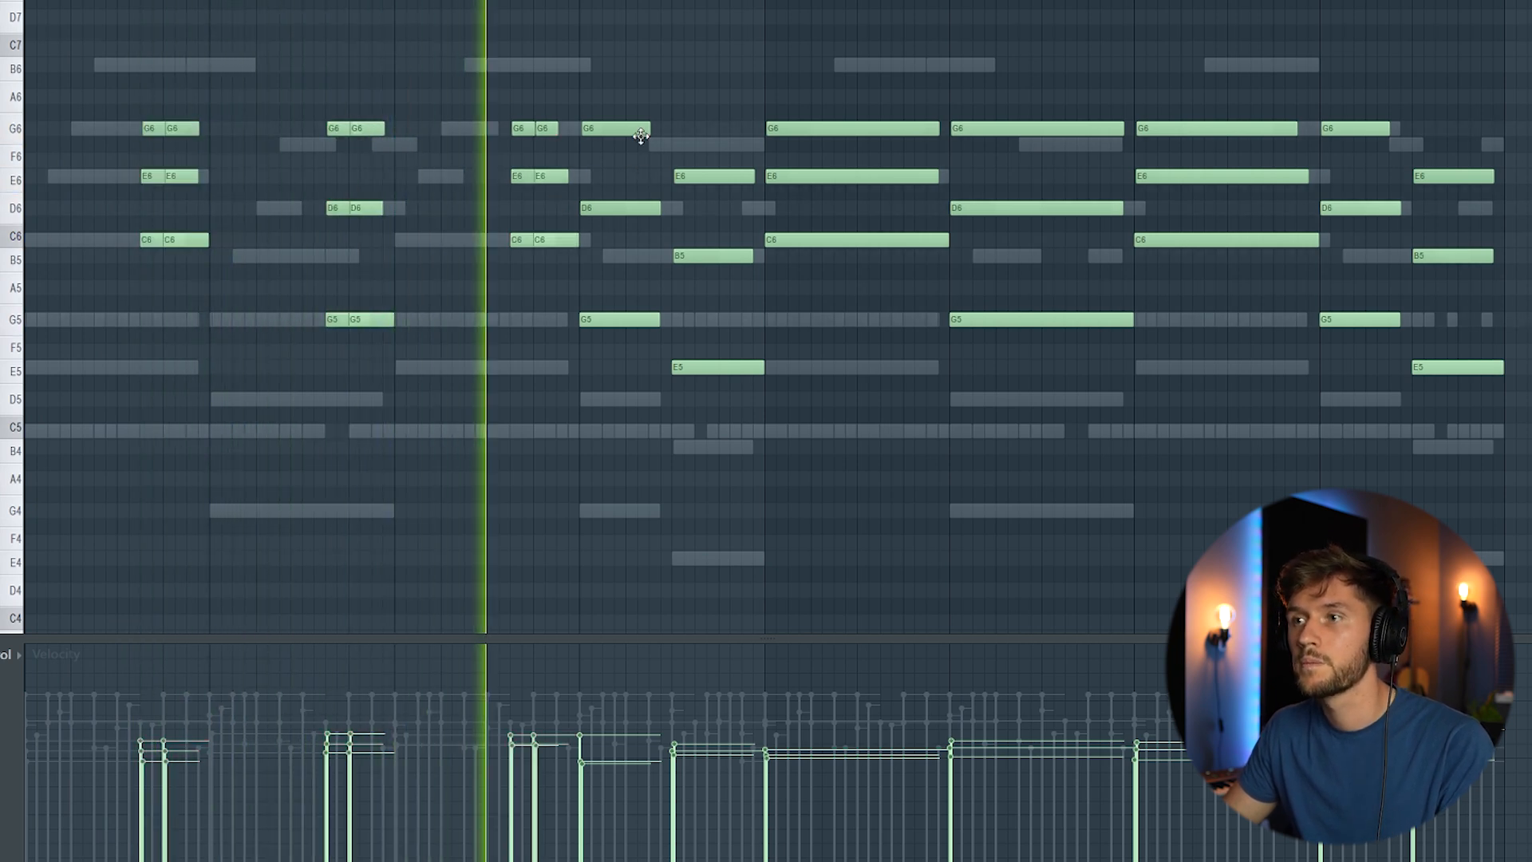
{"action": "key", "text": "space"}
Reduce bar four to a short, doubled E5, B5 and E6 chord and delete the chords from bar five onward
{"action": "left_click_drag", "start_coordinate": [622, 59], "coordinate": [677, 484]}
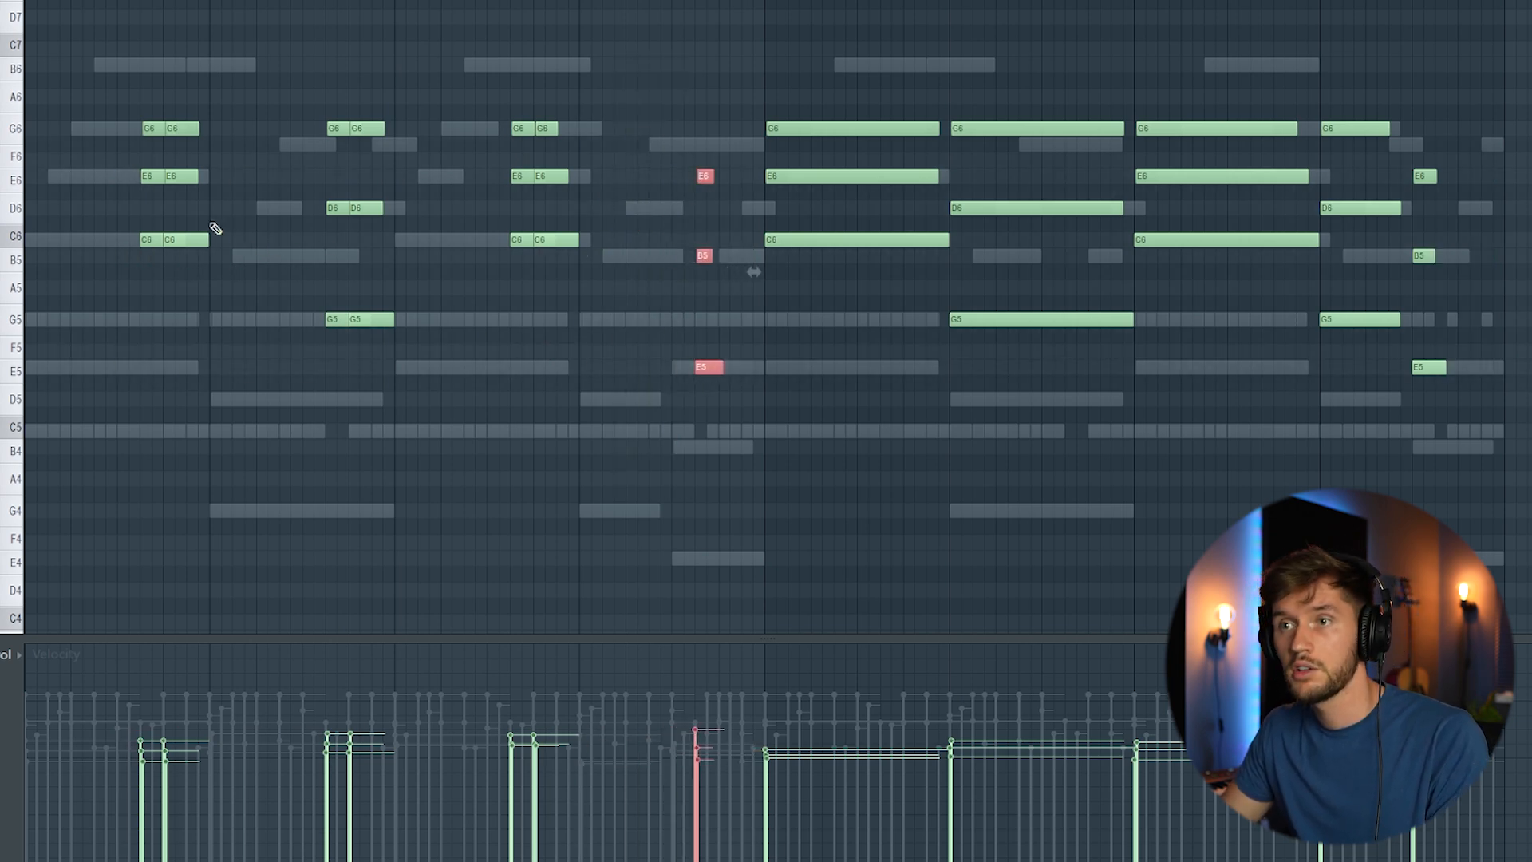
{"action": "left_click_drag", "start_coordinate": [844, 45], "coordinate": [1435, 440]}
{"action": "key", "text": "Delete"}
Play the four-bar marimba pattern and duplicate it into bars five to eight
{"action": "key", "text": "space"}
{"action": "key", "text": "ctrl+a"}
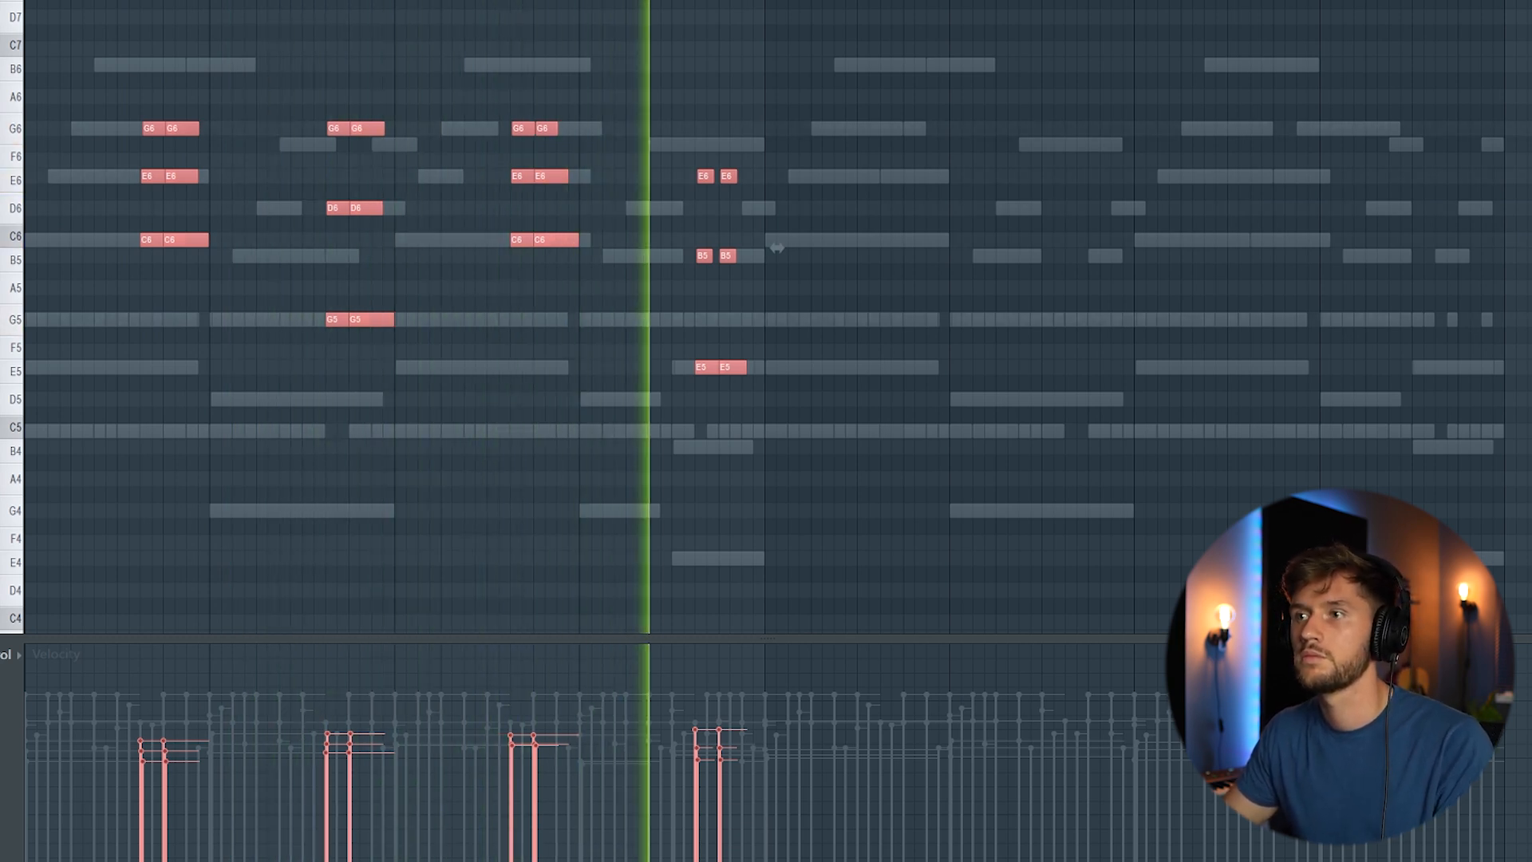
{"action": "key", "text": "ctrl+b"}
{"action": "scroll", "coordinate": [803, 17], "scroll_direction": "left", "scroll_amount": 4}
Rename the Xpand!2 channel Marimba
{"action": "key", "text": "F9"}
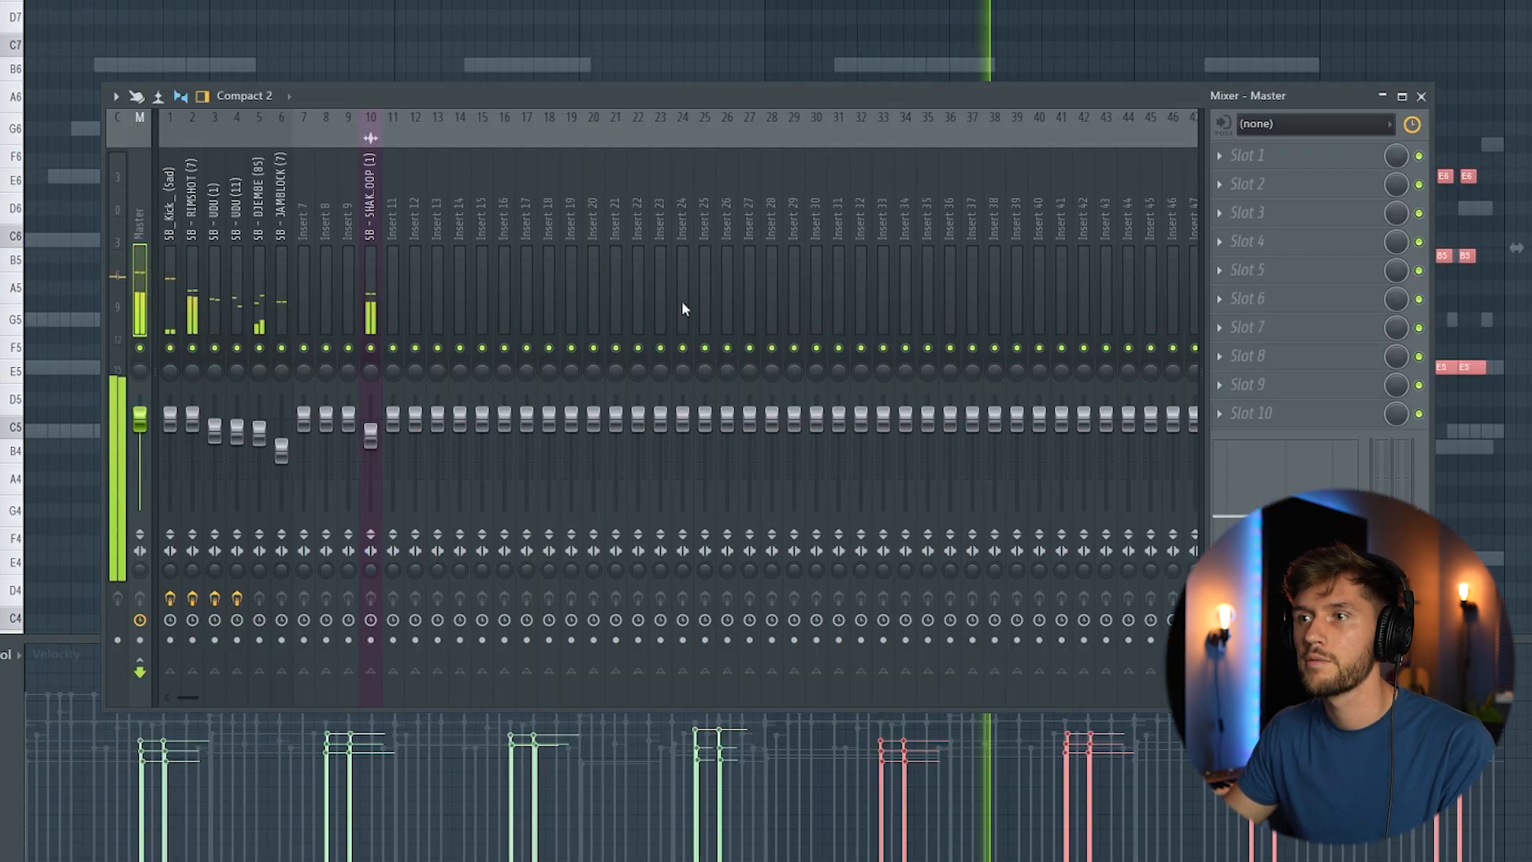
{"action": "key", "text": "F6"}
{"action": "right_click", "coordinate": [438, 471]}
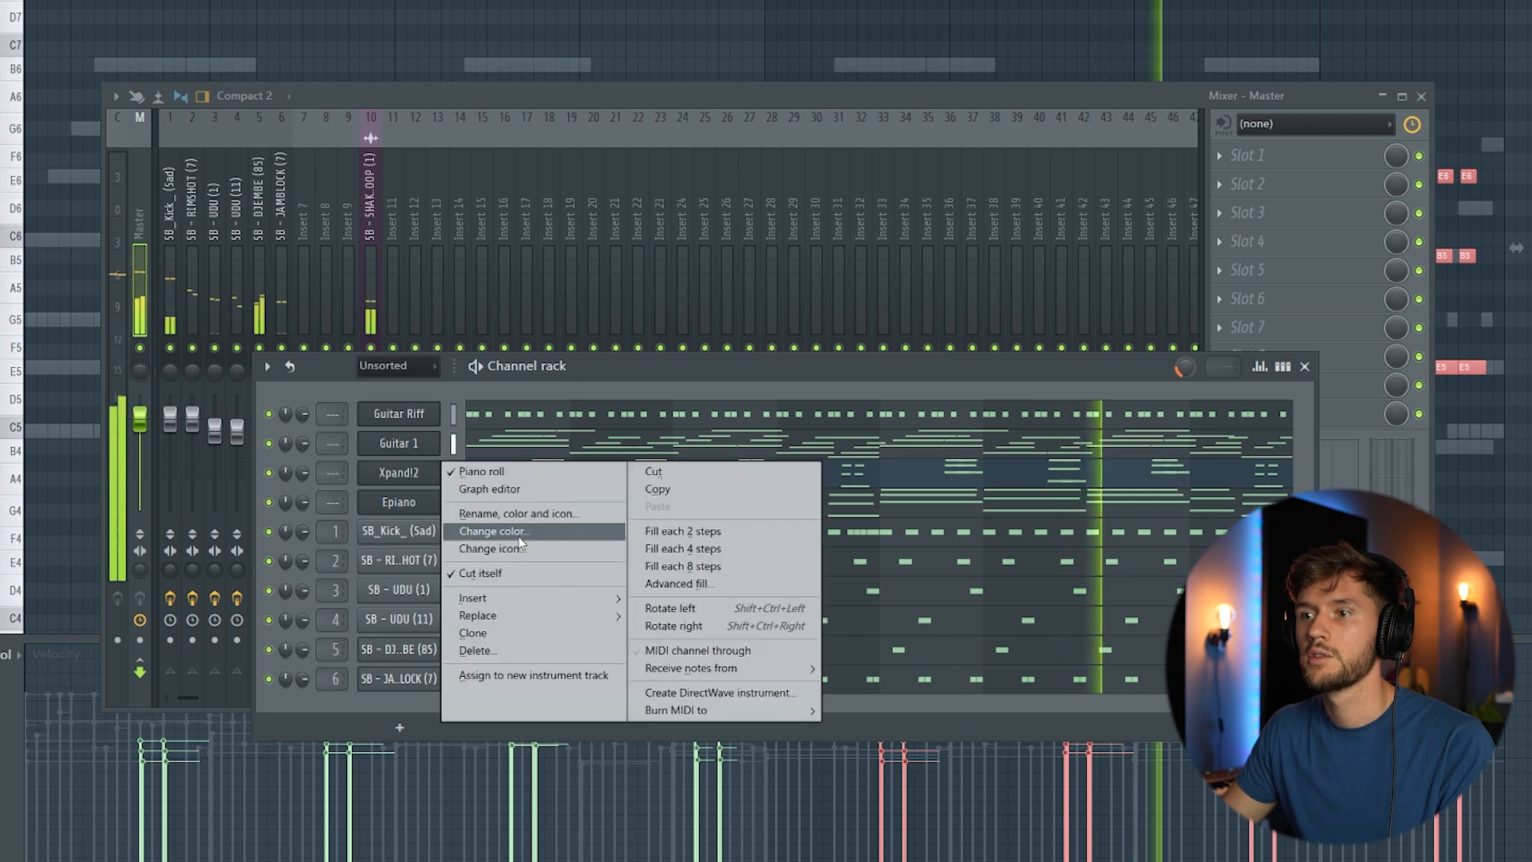
{"action": "left_click", "coordinate": [519, 513]}
{"action": "type", "text": "Ma"}
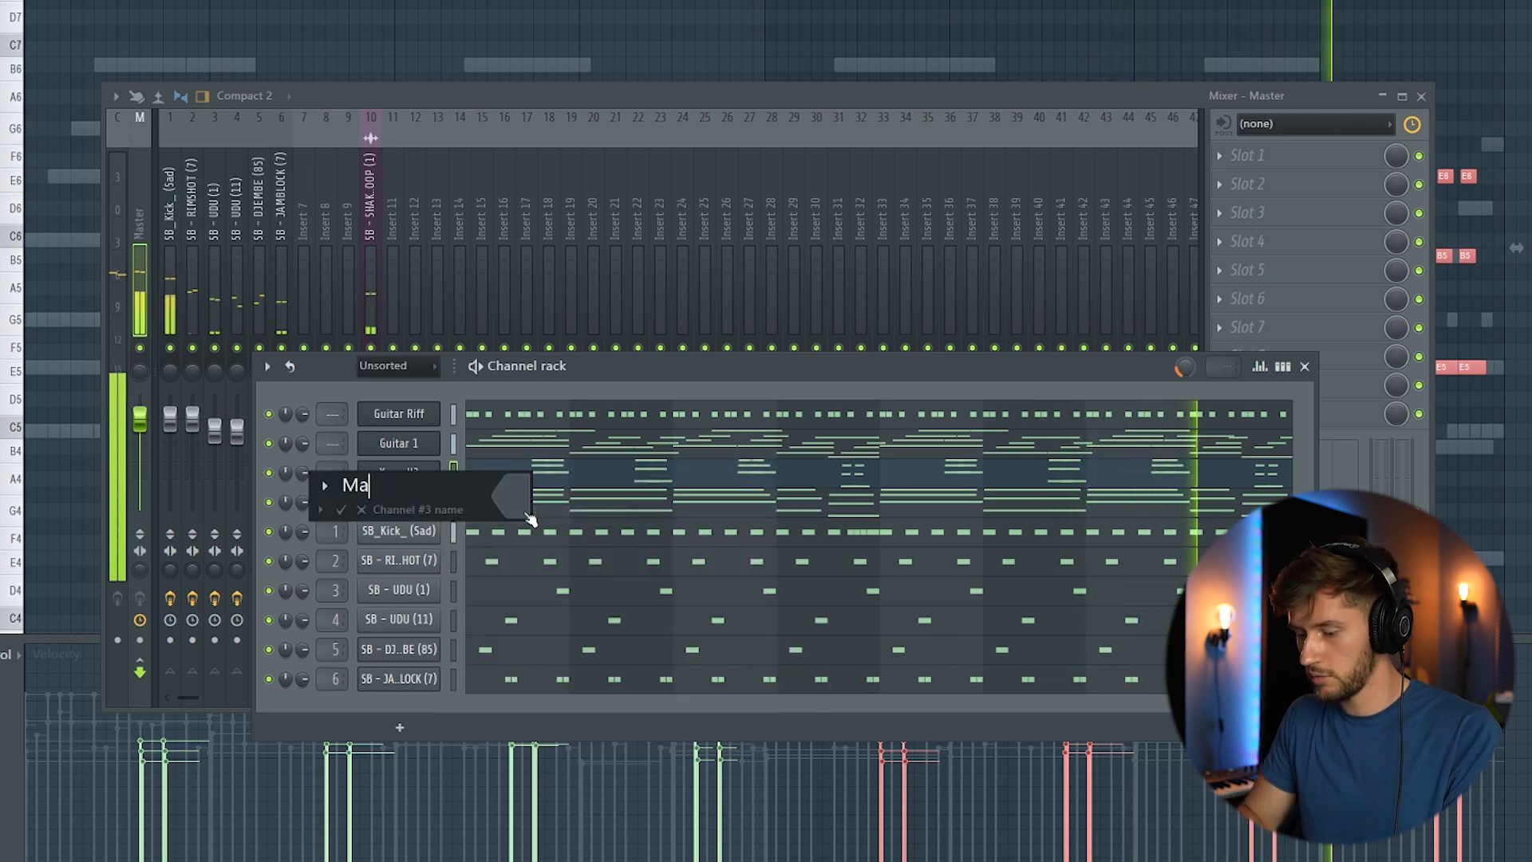
{"action": "type", "text": "rimba"}
{"action": "key", "text": "Return"}
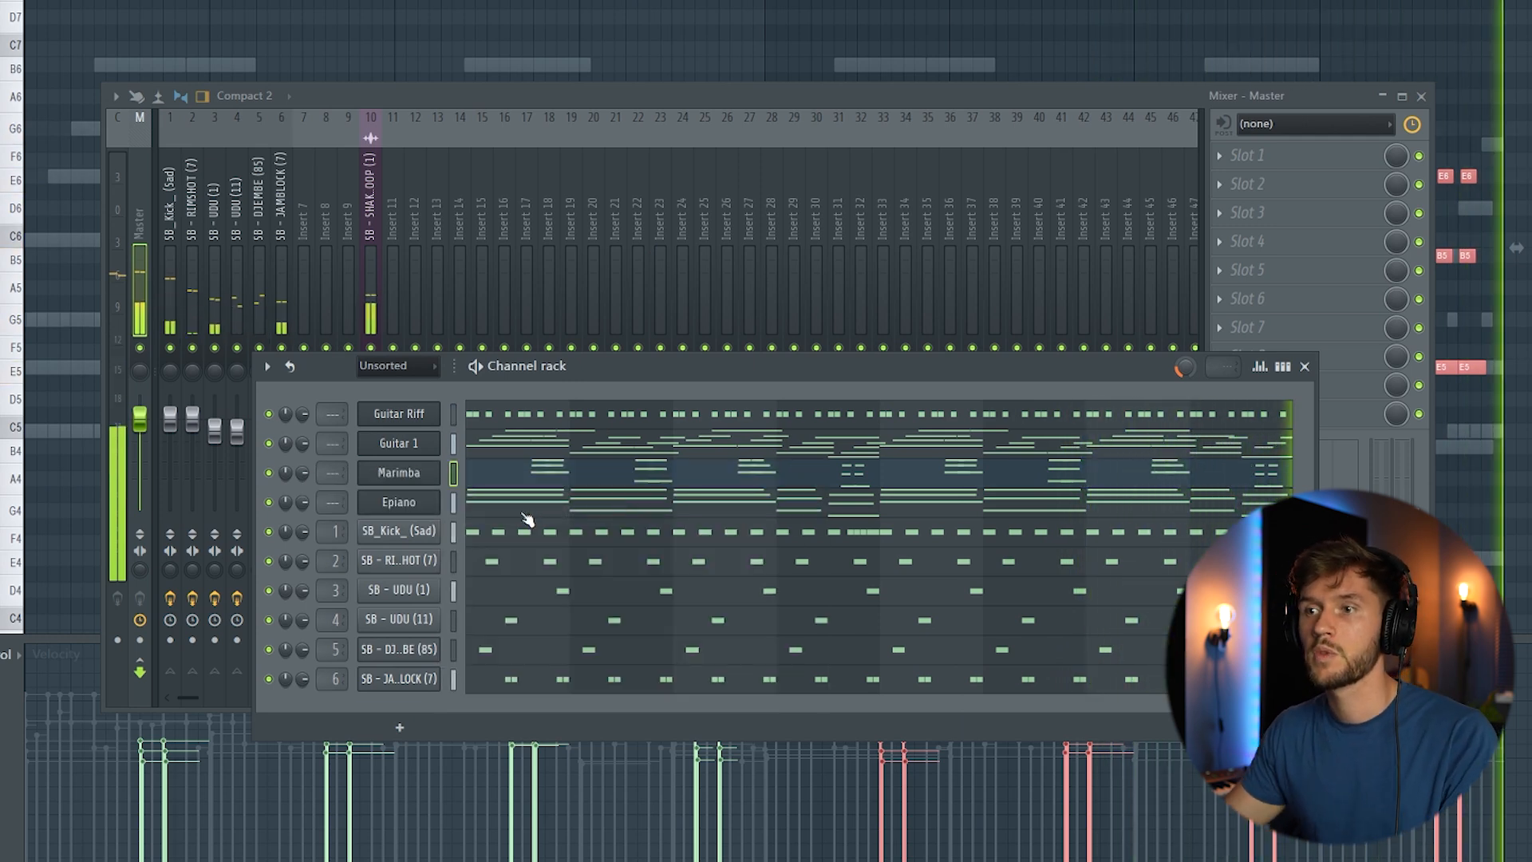
Rename the Guitar 1 channel Guitar Melody and route Guitar Riff, Guitar Melody, Marimba and Epiano to mixer tracks 20 to 23
{"action": "right_click", "coordinate": [438, 438]}
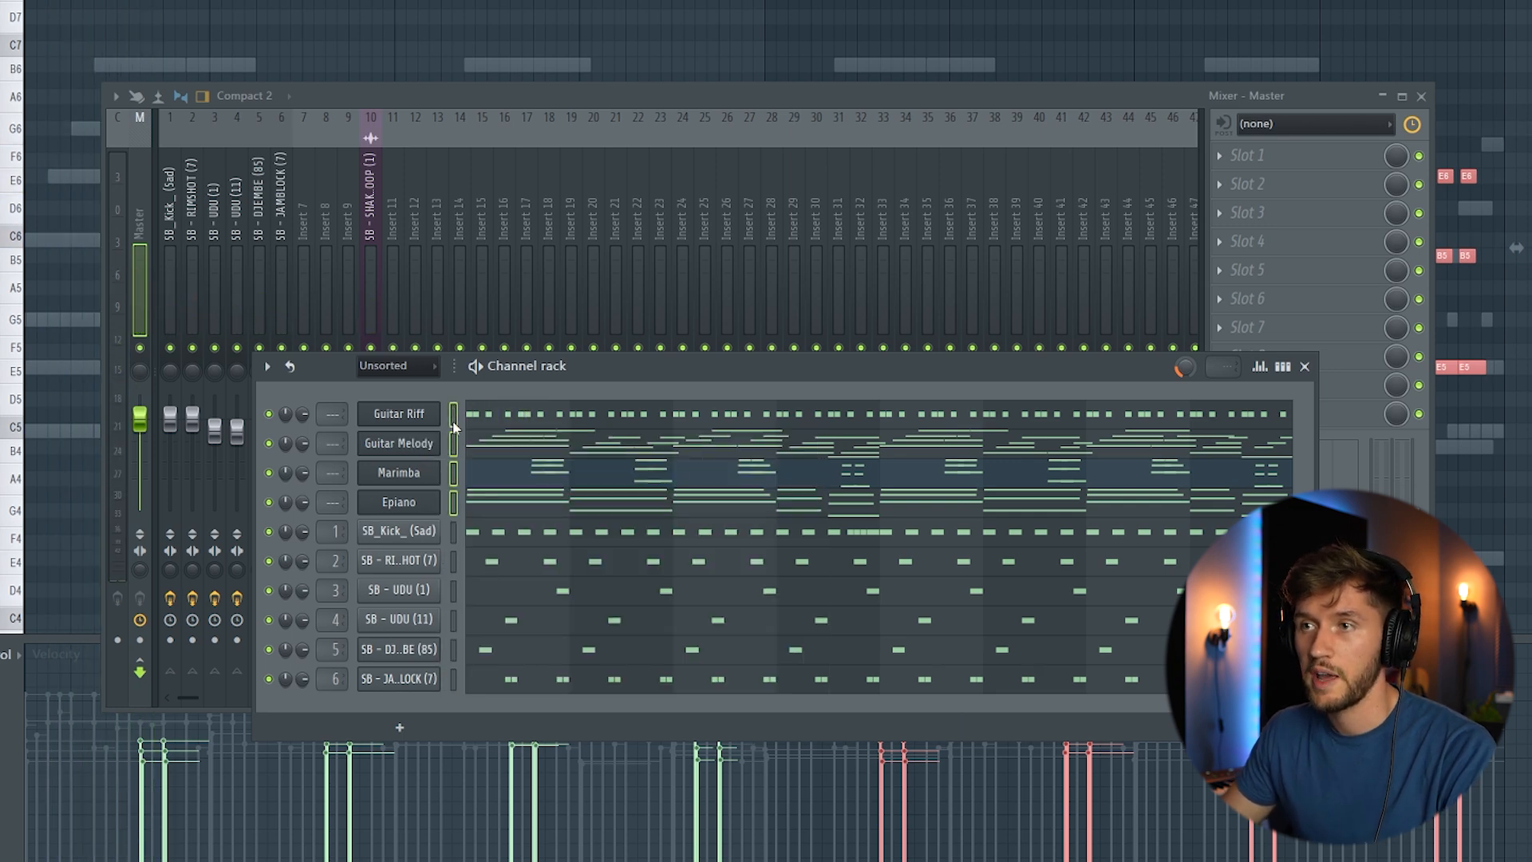
{"action": "right_click", "coordinate": [596, 203]}
{"action": "mouse_move", "coordinate": [691, 304]}
{"action": "left_click", "coordinate": [877, 321]}
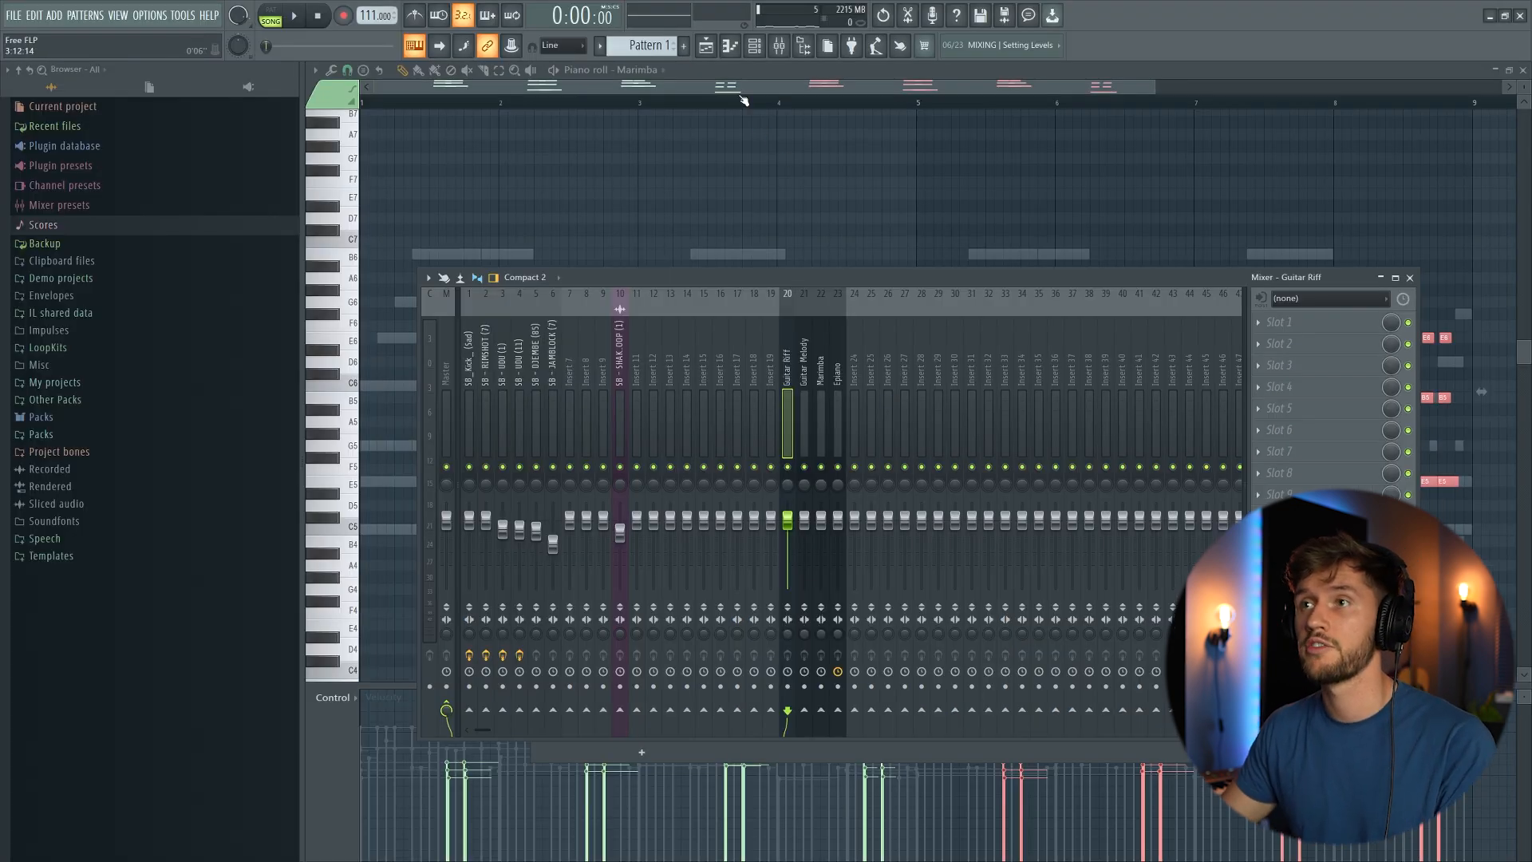
Solo the Epiano channel and cut the low shelf of its mixer track's EQ to -18 dB during playback
{"action": "left_click", "coordinate": [753, 46]}
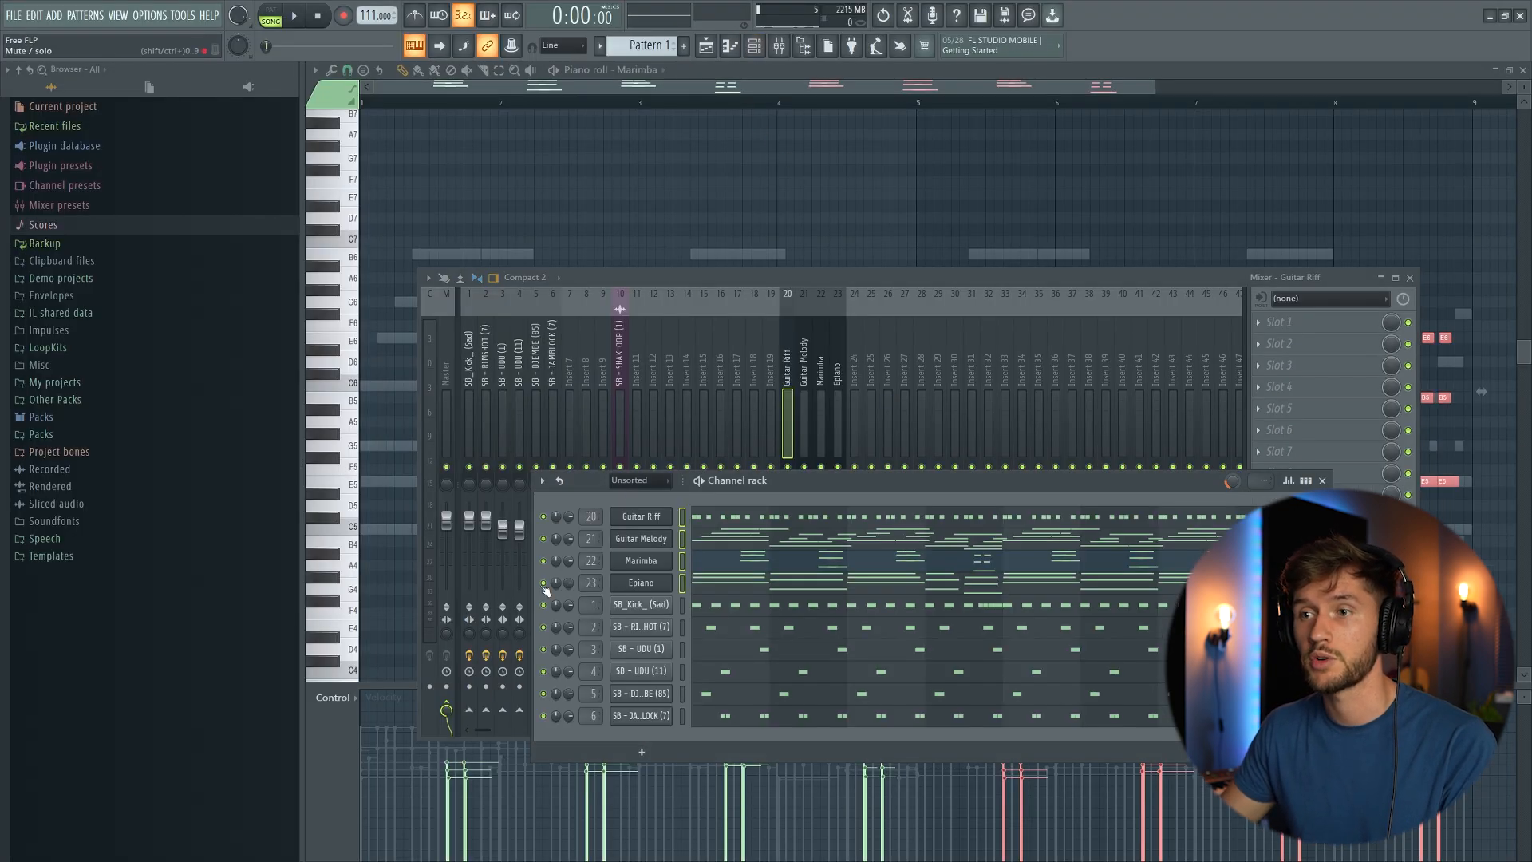
{"action": "key", "text": "space"}
{"action": "left_click", "coordinate": [832, 399]}
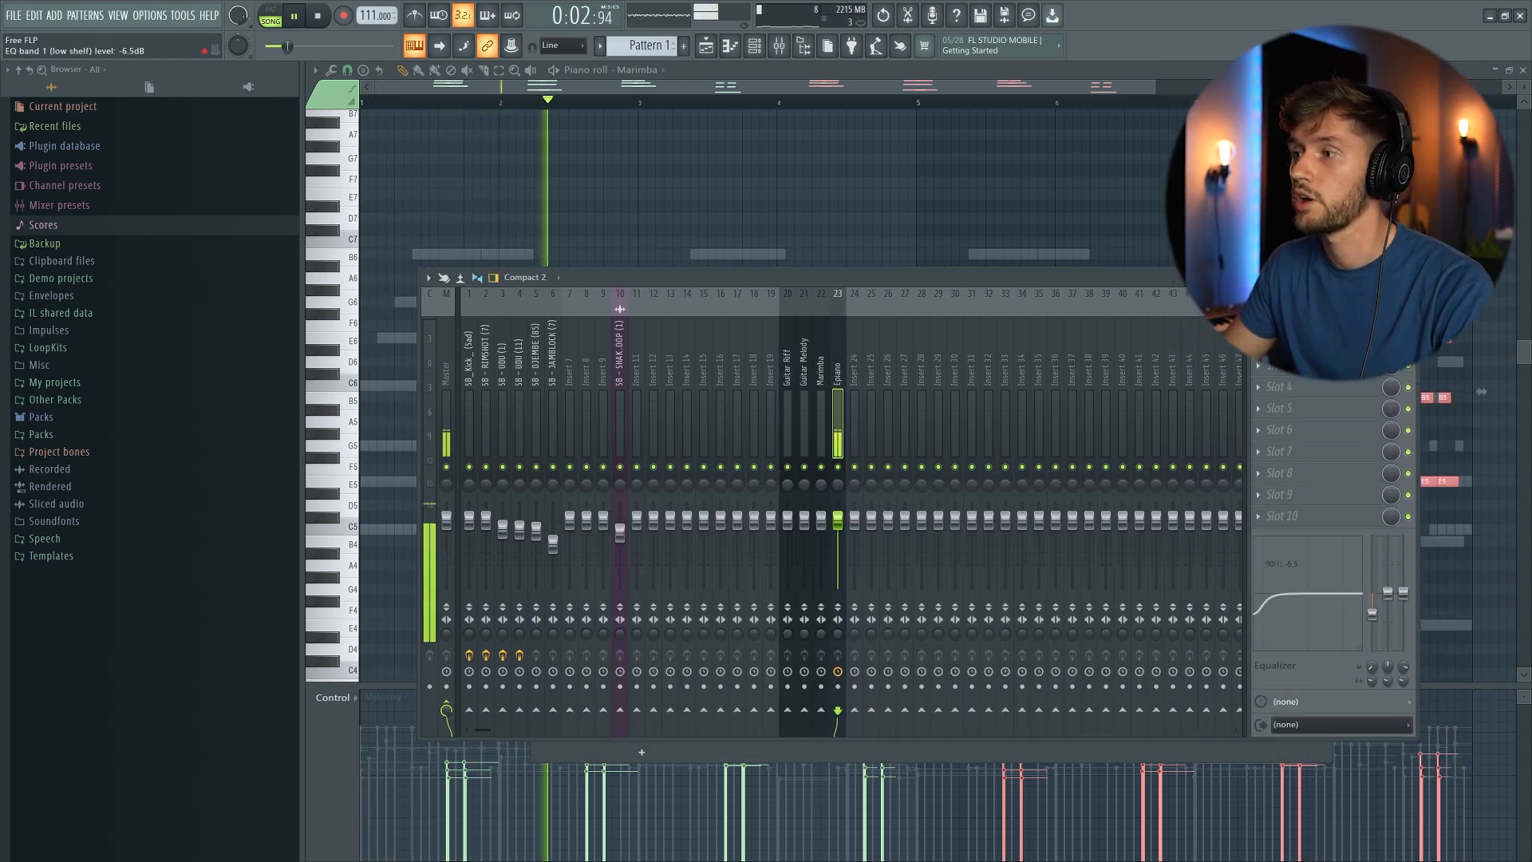
{"action": "left_click_drag", "start_coordinate": [1372, 645], "coordinate": [1371, 650]}
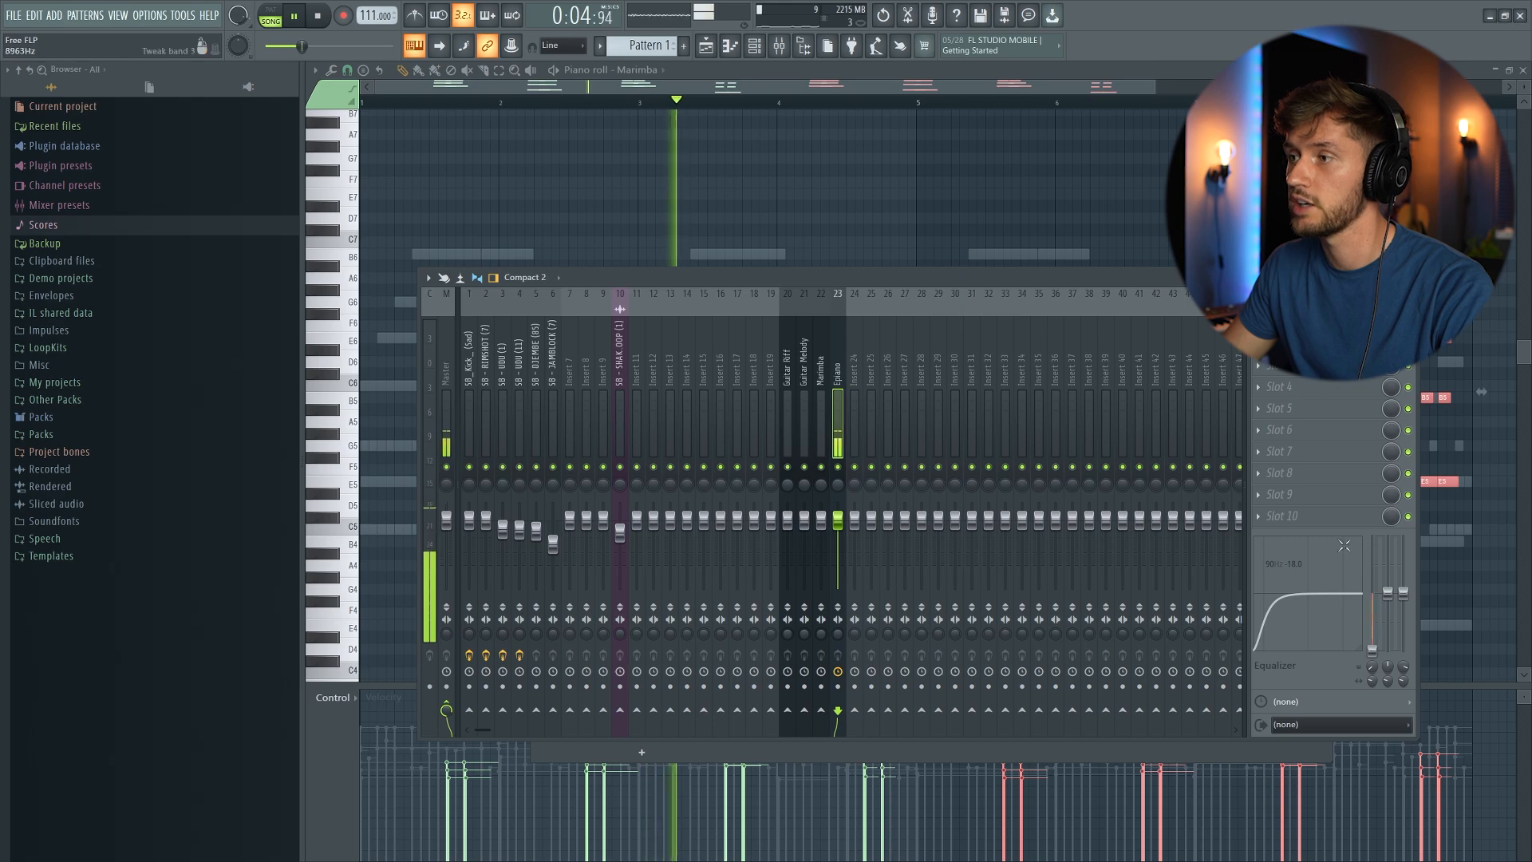
Add ValhallaVintageVerb to the Epiano track in Room mode with 40.4 % mix, 8.62 ms predelay and 2.54 s decay
{"action": "left_click", "coordinate": [1258, 322]}
{"action": "mouse_move", "coordinate": [1293, 338]}
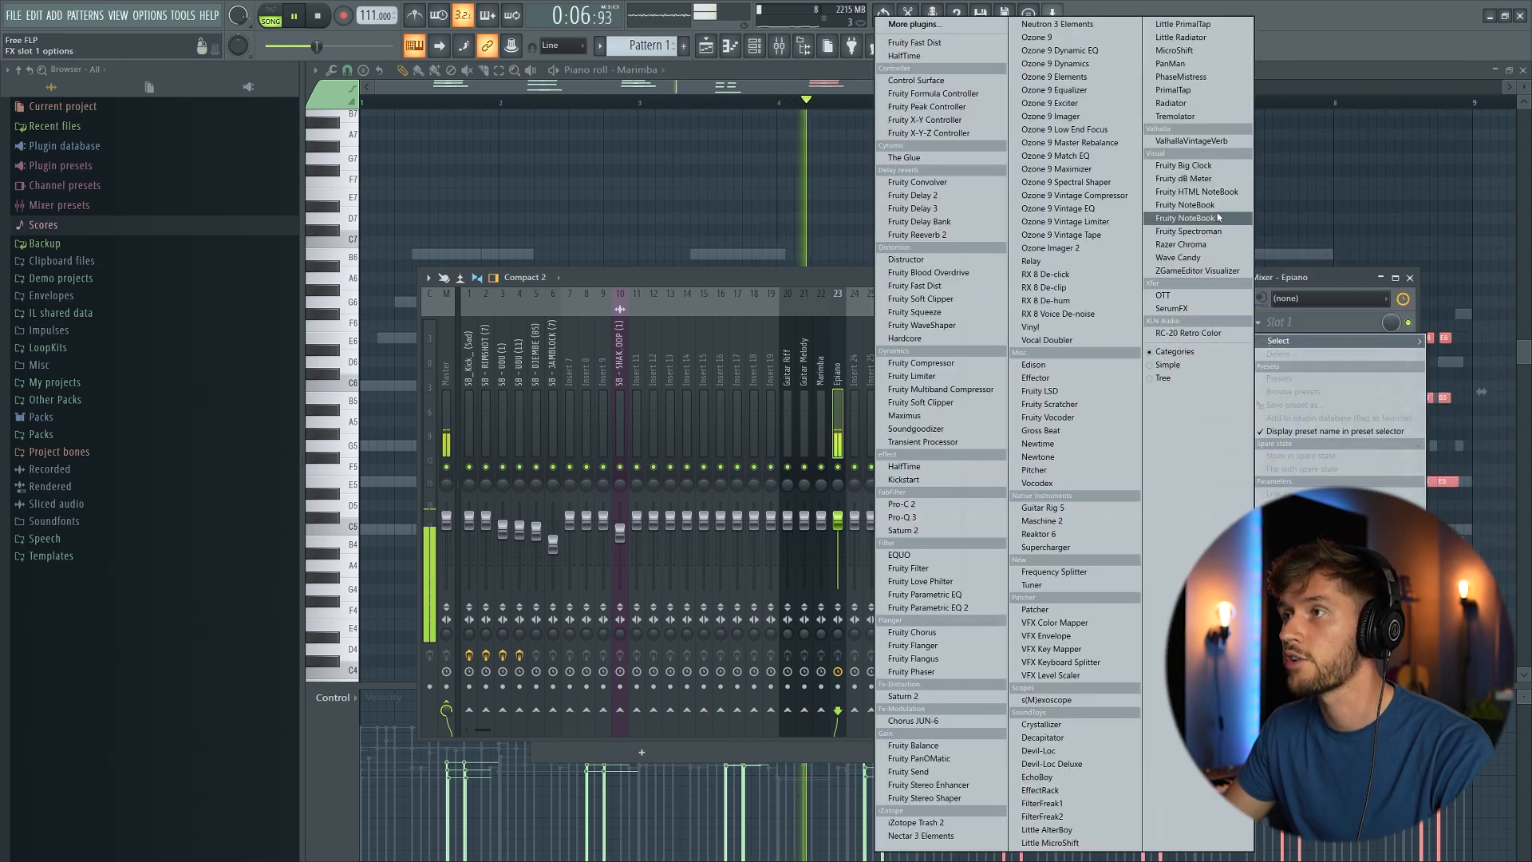
{"action": "left_click", "coordinate": [1201, 141]}
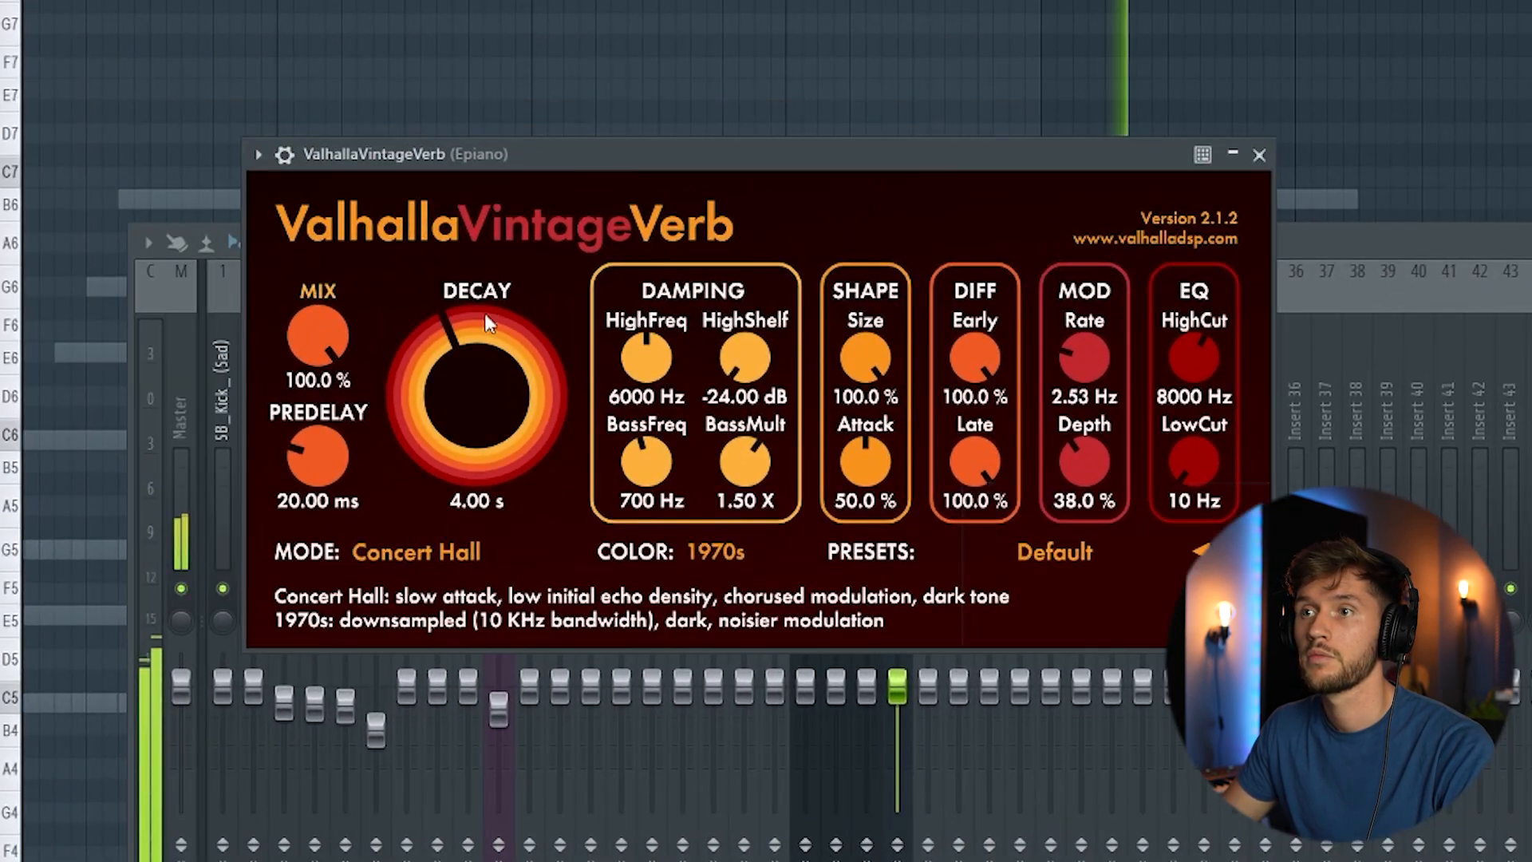
{"action": "left_click_drag", "start_coordinate": [318, 337], "coordinate": [326, 493]}
{"action": "left_click", "coordinate": [447, 552]}
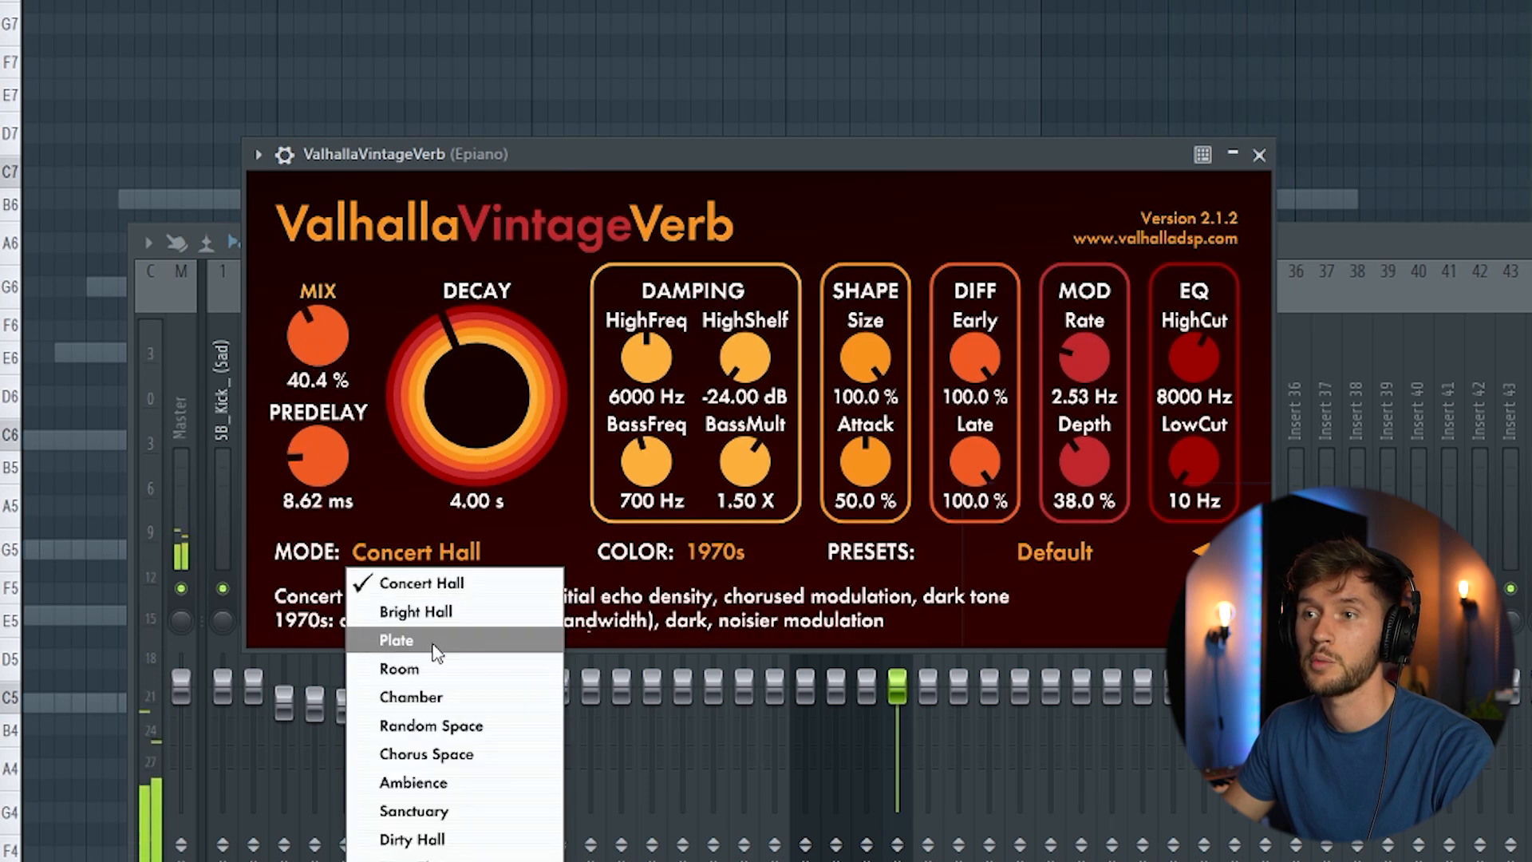
{"action": "left_click", "coordinate": [403, 669]}
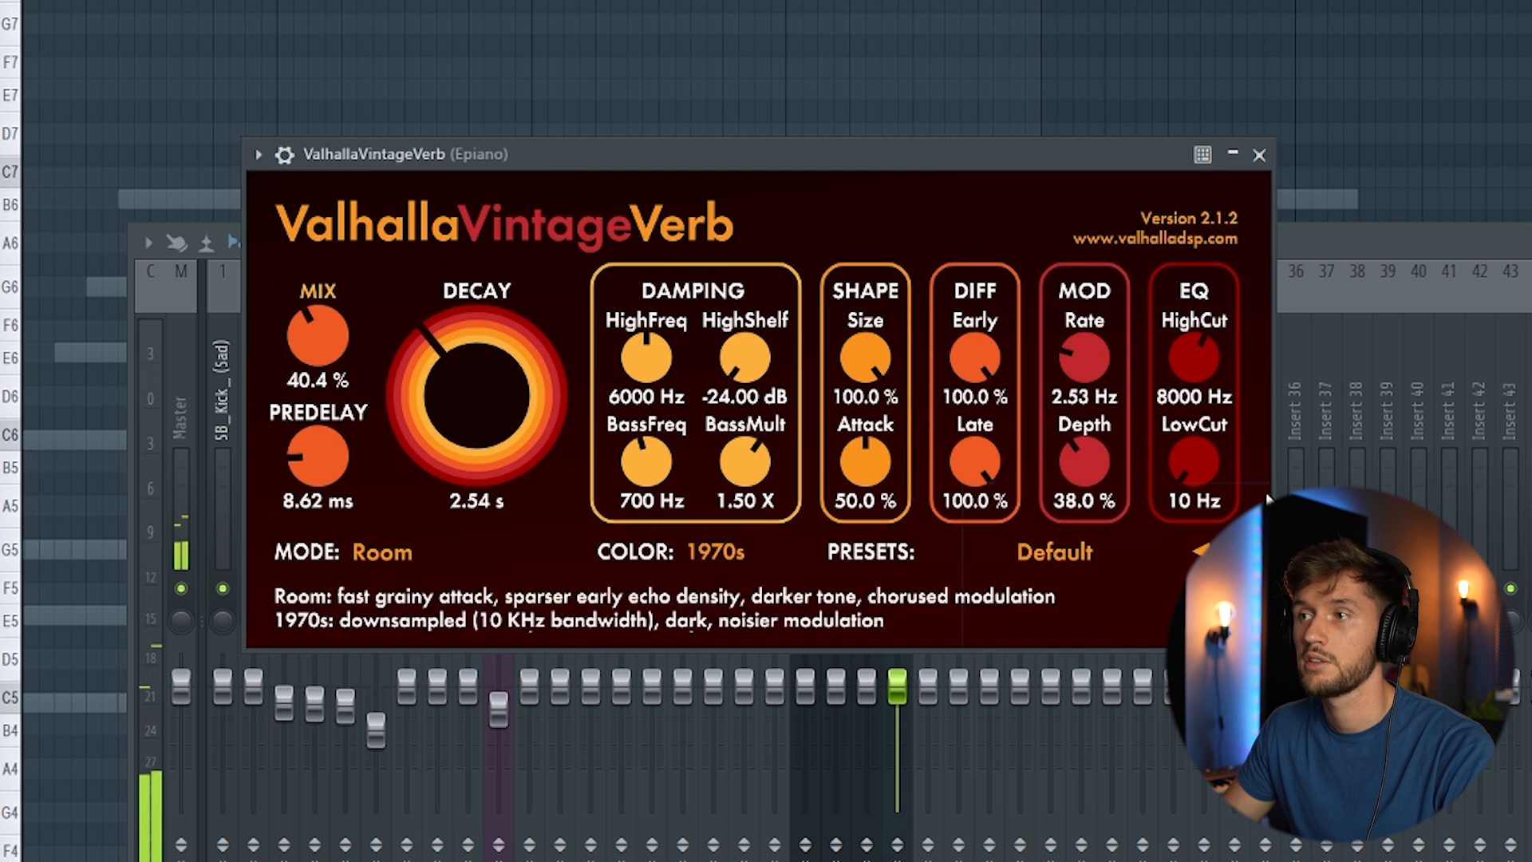
Set the Epiano reverb's low cut to 1280 Hz, high cut to 3800 Hz, predelay to 28.23 ms, size to 38.4 % and decay to 1.27 s, and lower its mix
{"action": "left_click_drag", "start_coordinate": [1210, 472], "coordinate": [1184, 391]}
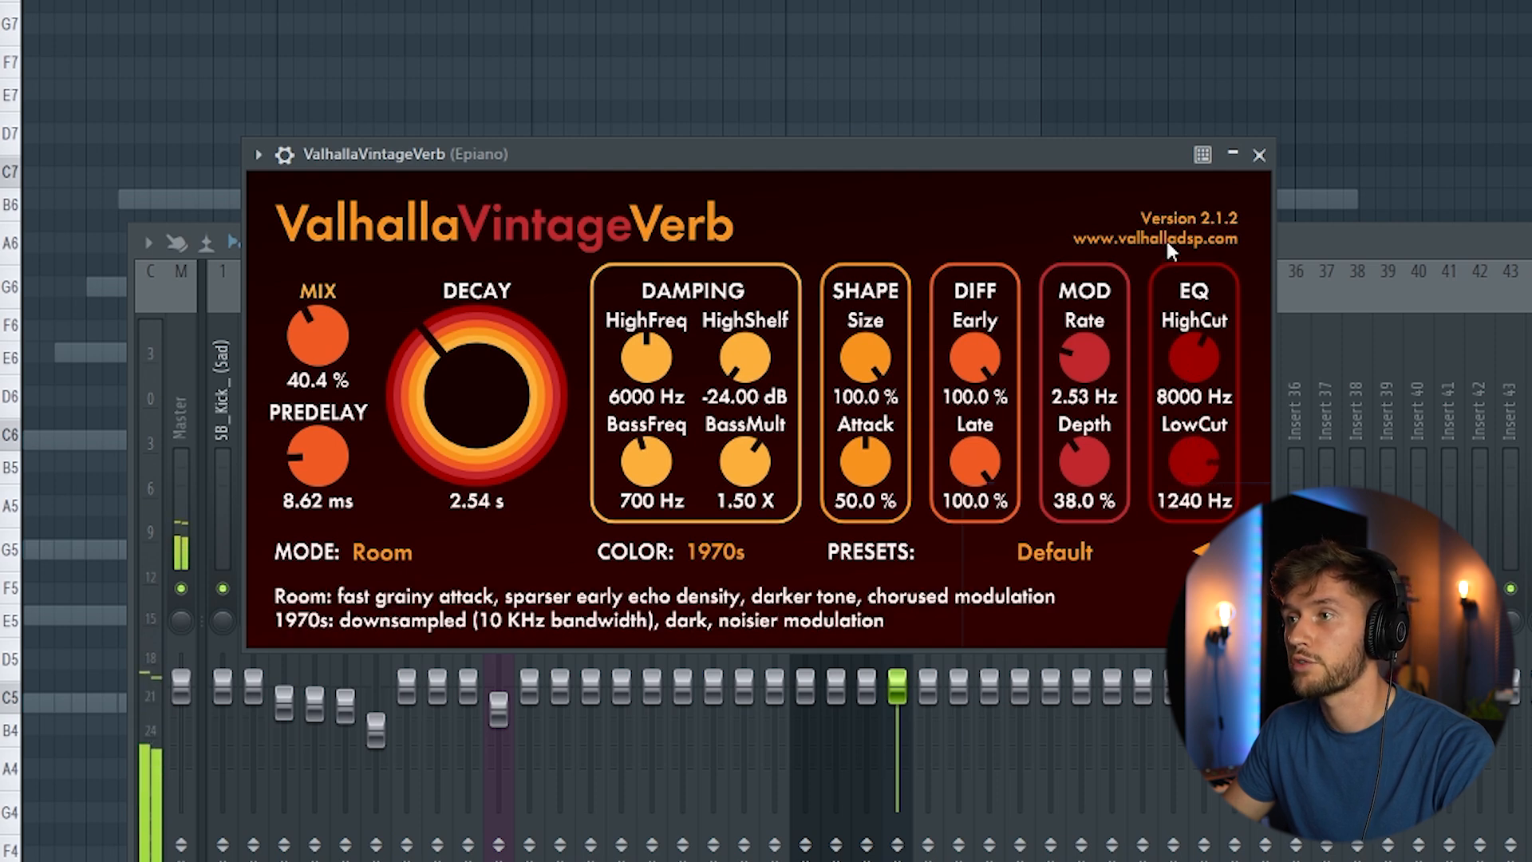
{"action": "left_click_drag", "start_coordinate": [1195, 343], "coordinate": [1205, 397]}
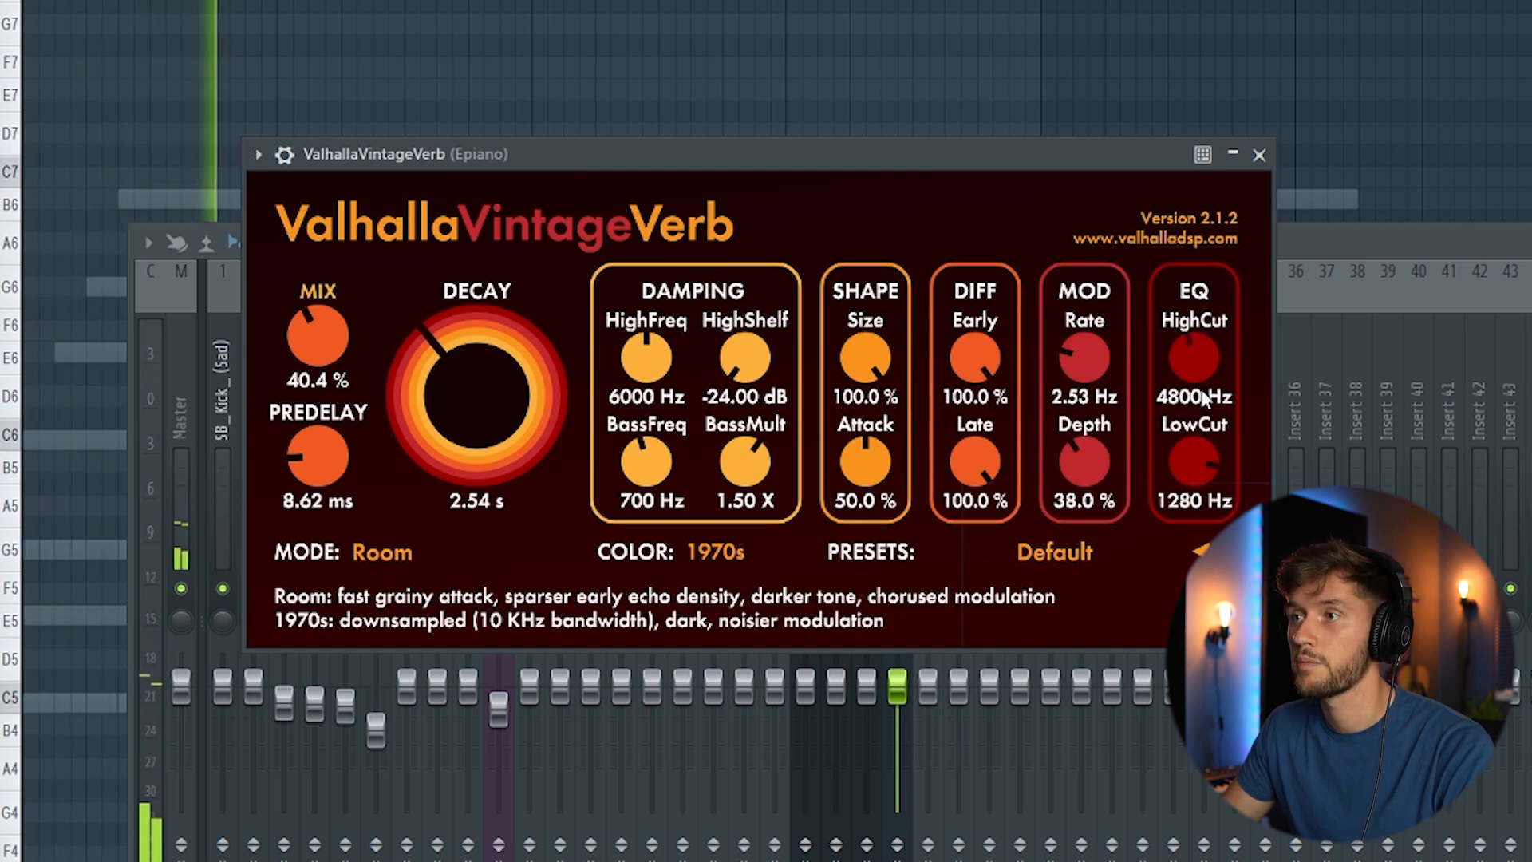
{"action": "mouse_move", "coordinate": [313, 458]}
{"action": "left_mouse_down"}
{"action": "mouse_move", "coordinate": [310, 520]}
{"action": "mouse_move", "coordinate": [292, 435]}
{"action": "left_mouse_up"}
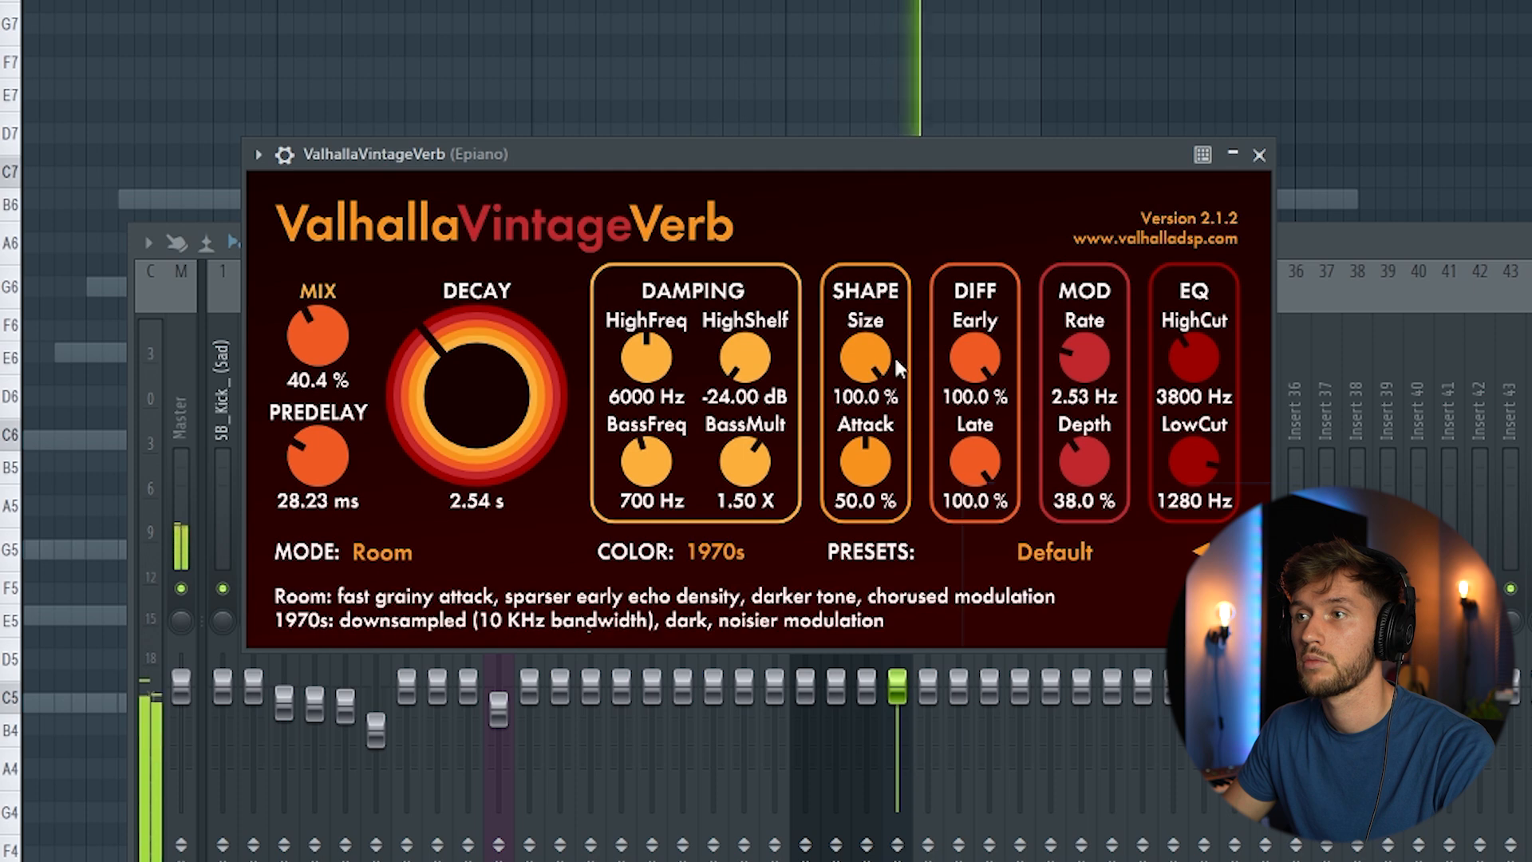
{"action": "left_click_drag", "start_coordinate": [876, 374], "coordinate": [877, 467]}
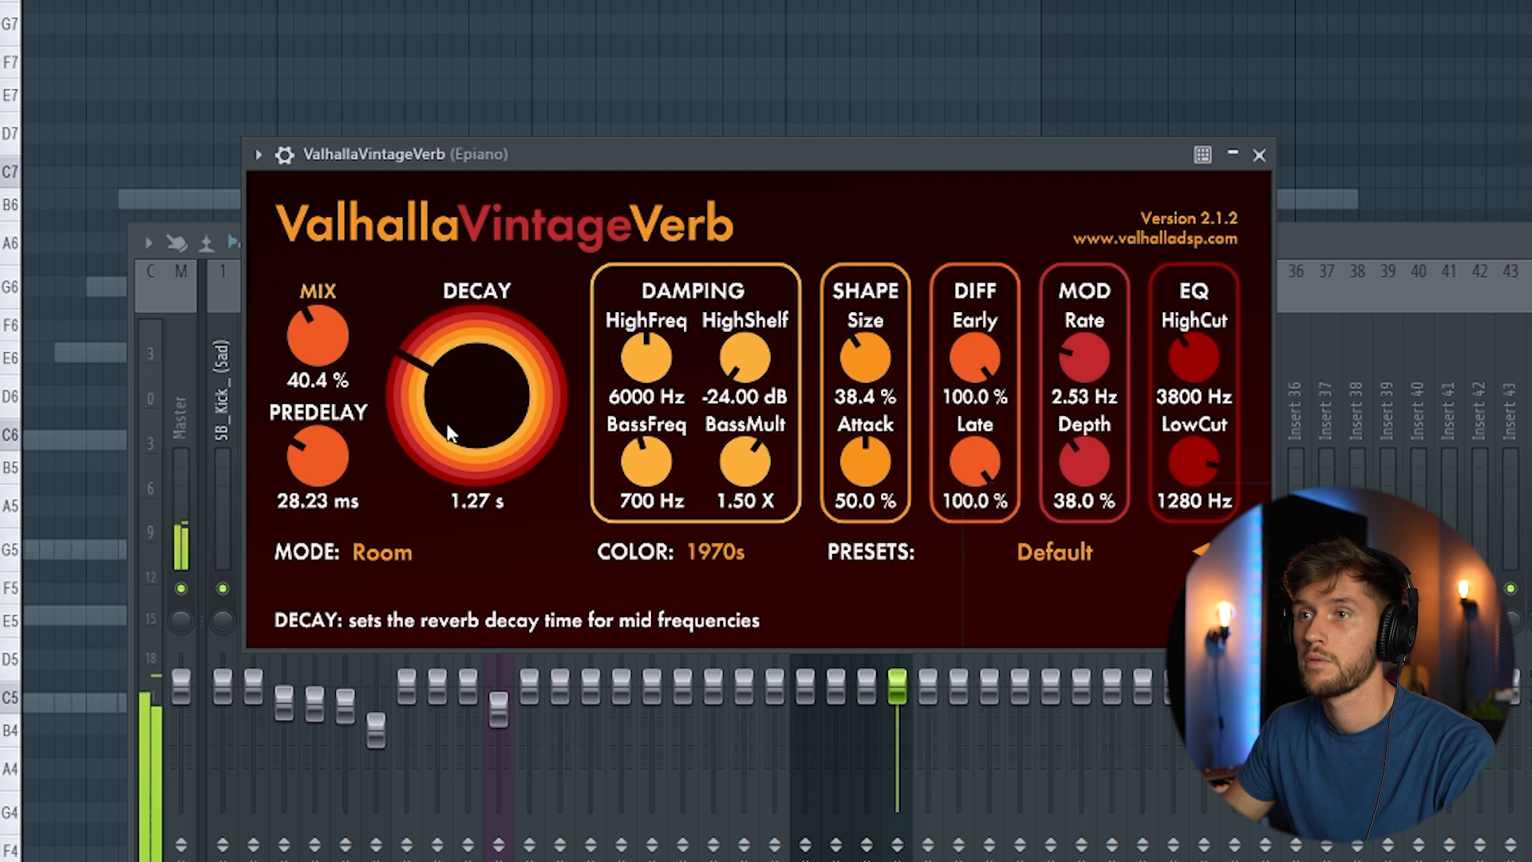
{"action": "left_click_drag", "start_coordinate": [327, 339], "coordinate": [339, 382]}
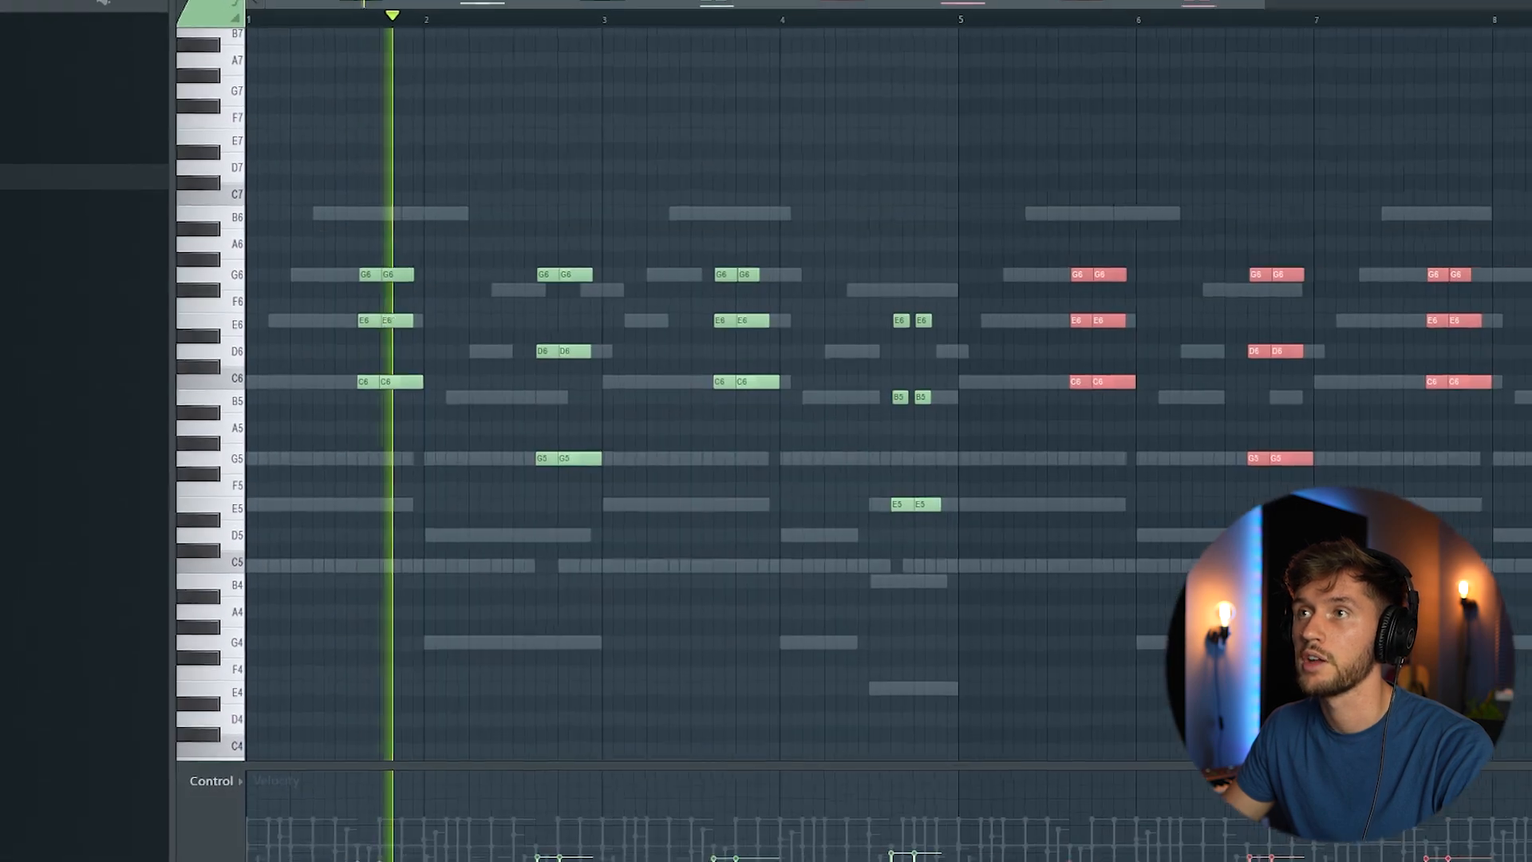
Unmute the Marimba channel alongside the Epiano and add ValhallaVintageVerb to the Marimba mixer track
{"action": "key", "text": "F6"}
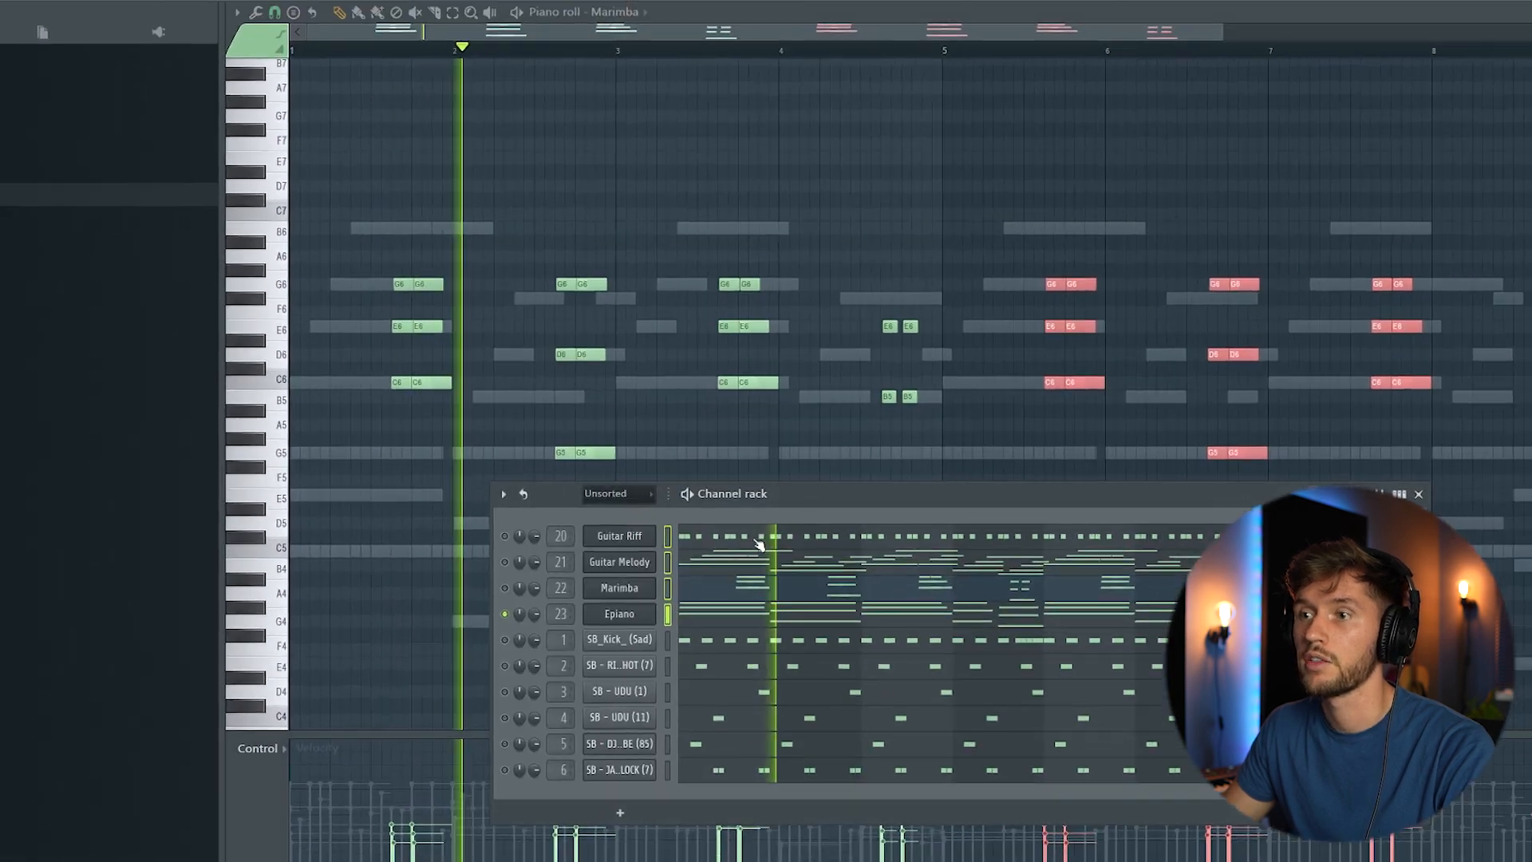
{"action": "key", "text": "space"}
{"action": "left_click", "coordinate": [544, 561]}
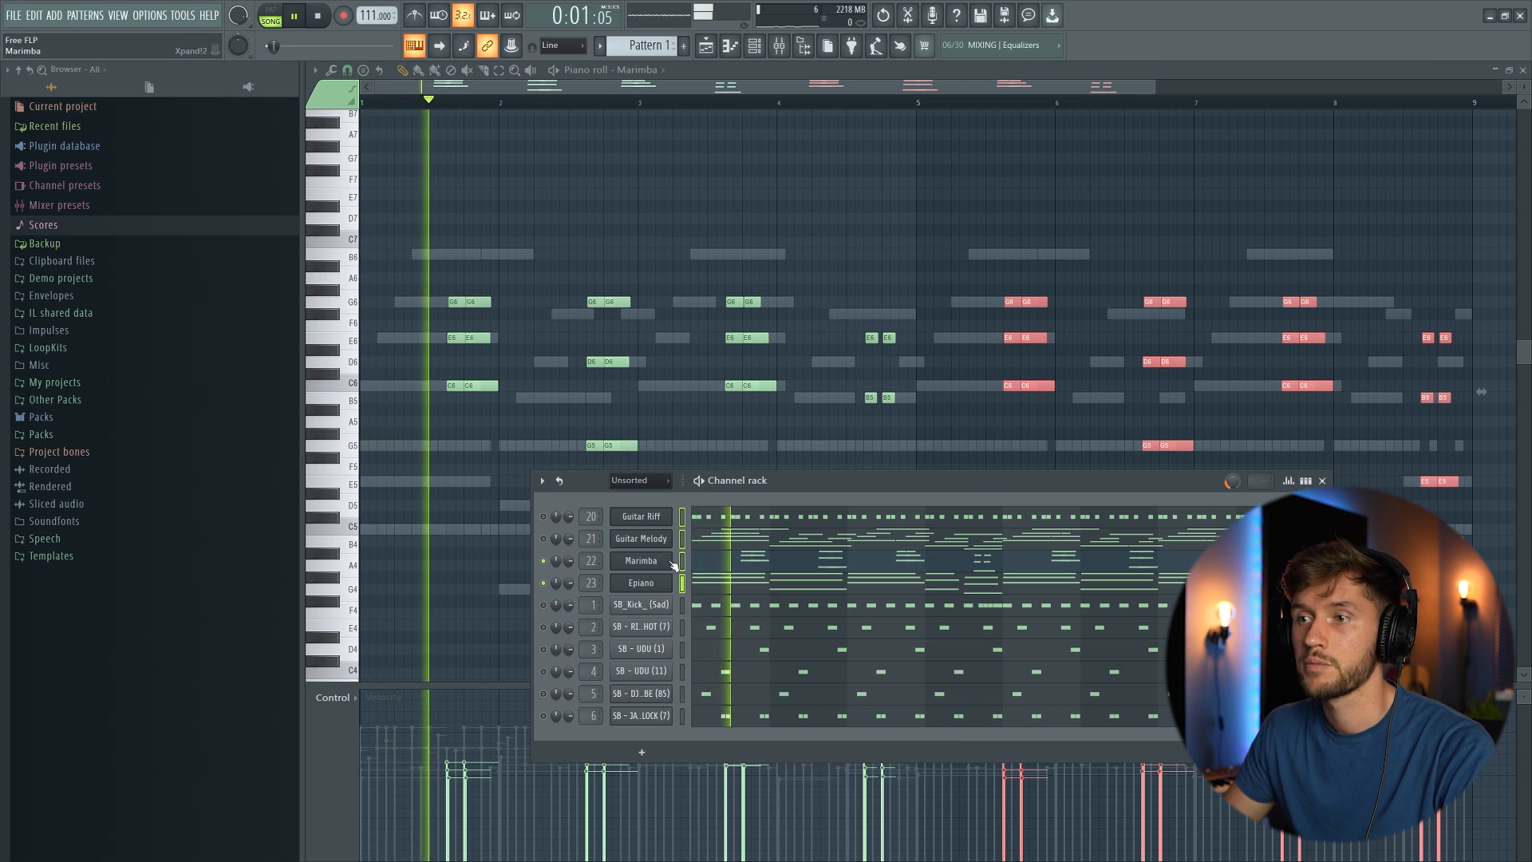
{"action": "left_click", "coordinate": [778, 48]}
{"action": "left_click", "coordinate": [823, 367]}
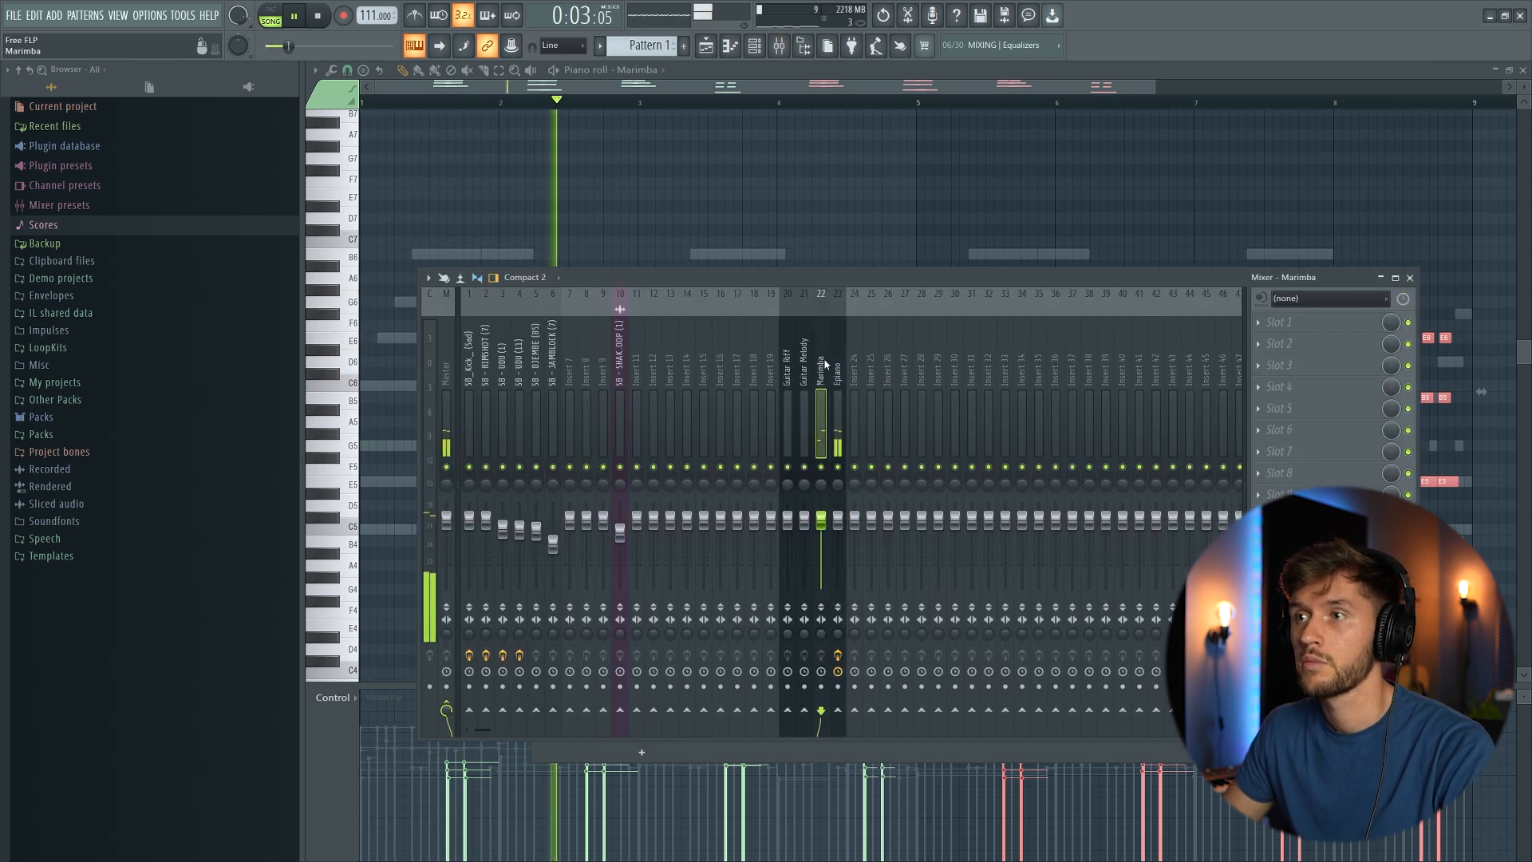
{"action": "left_click", "coordinate": [1265, 326]}
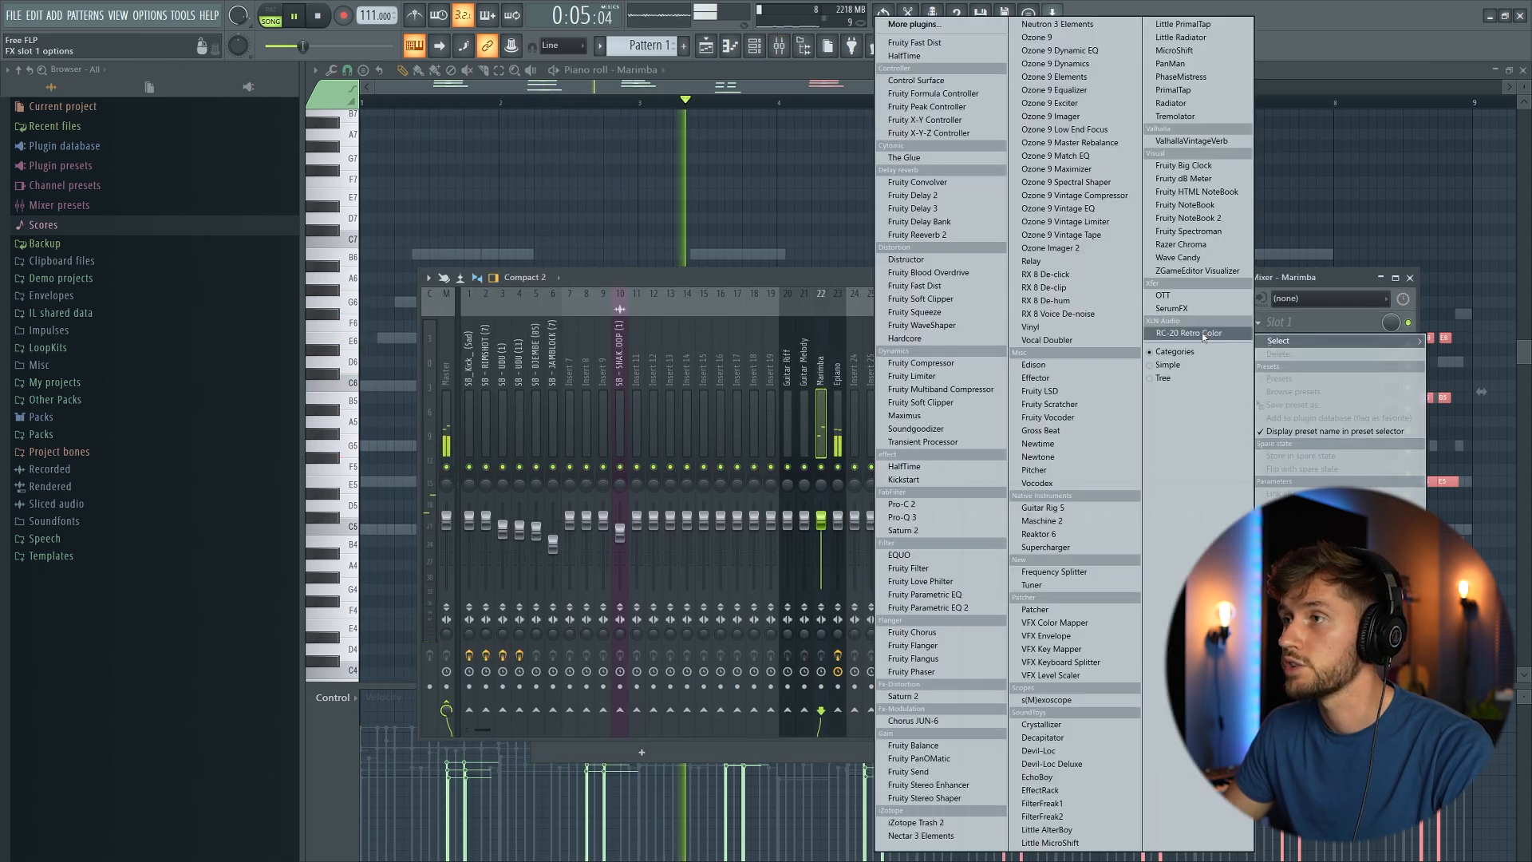
{"action": "left_click", "coordinate": [1192, 140]}
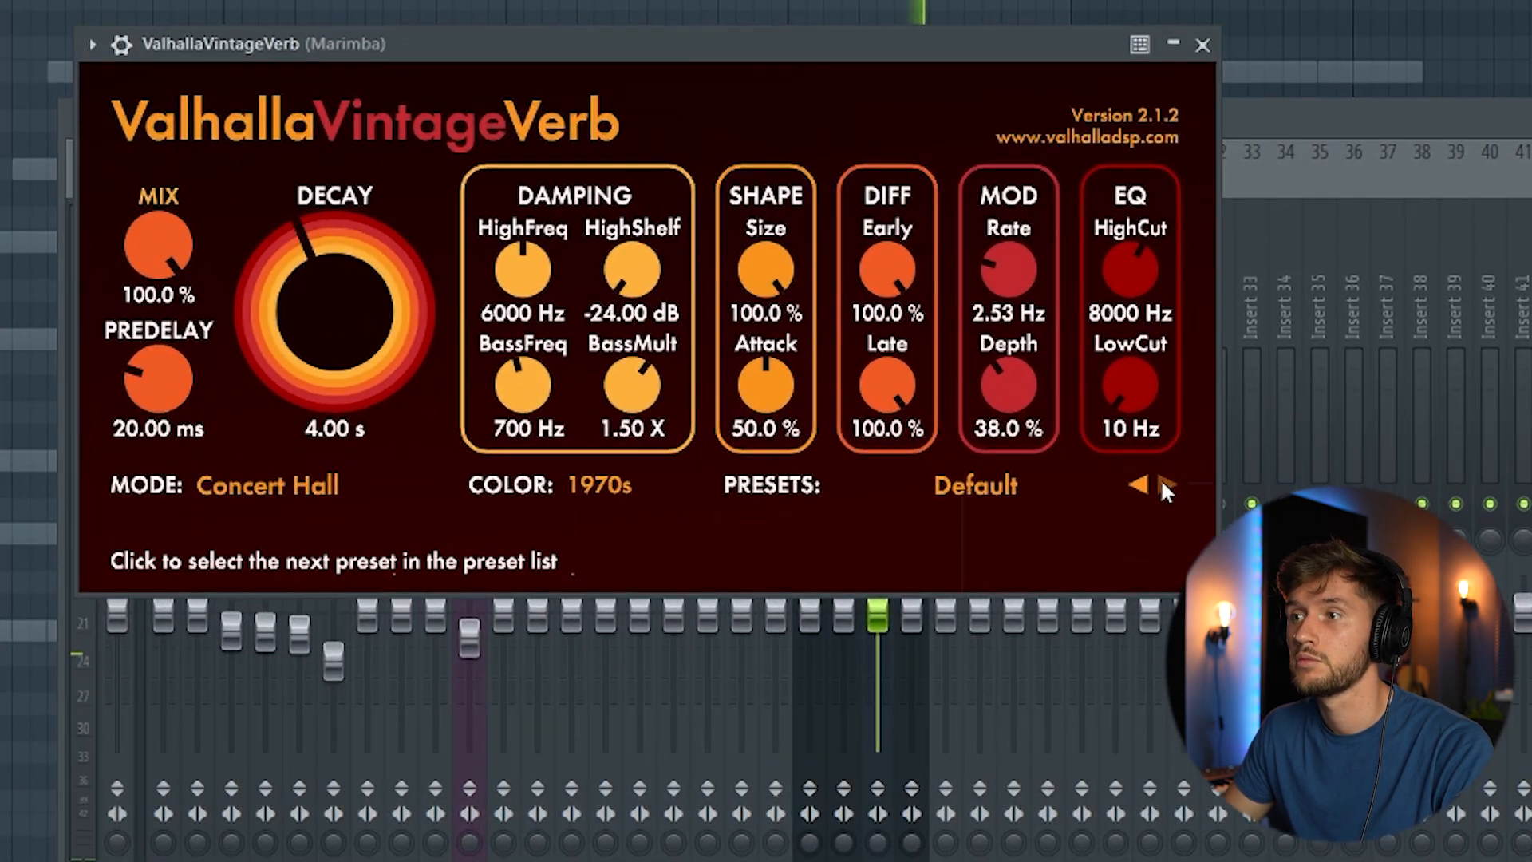
Choose the Ambience preset for the Marimba reverb, with a 1.03 s decay and a 15.2 % mix
{"action": "left_click", "coordinate": [1163, 484]}
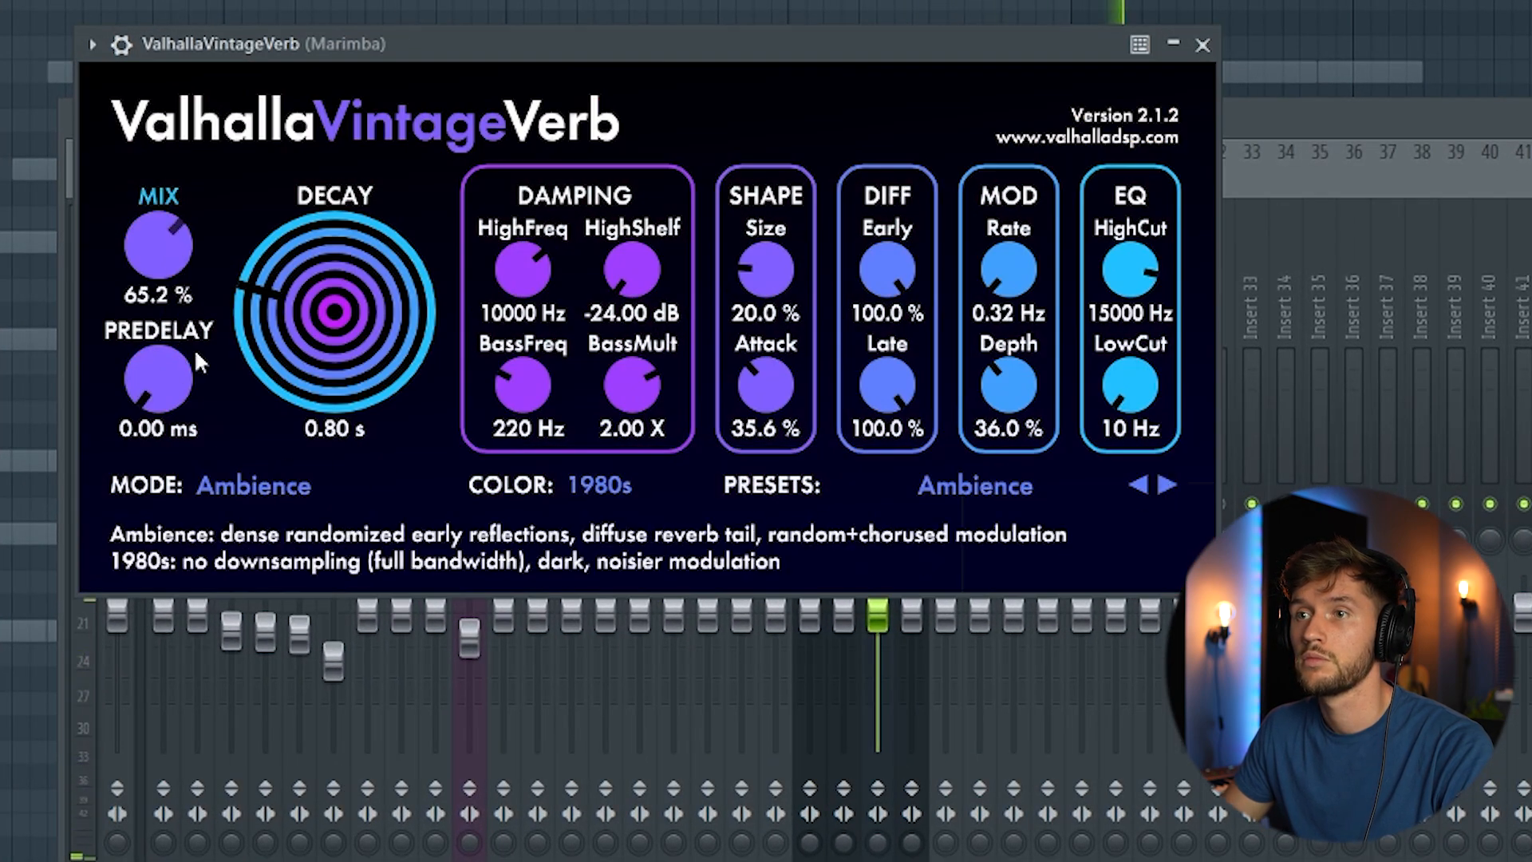
{"action": "left_click_drag", "start_coordinate": [349, 308], "coordinate": [355, 313]}
{"action": "left_click_drag", "start_coordinate": [172, 254], "coordinate": [172, 256]}
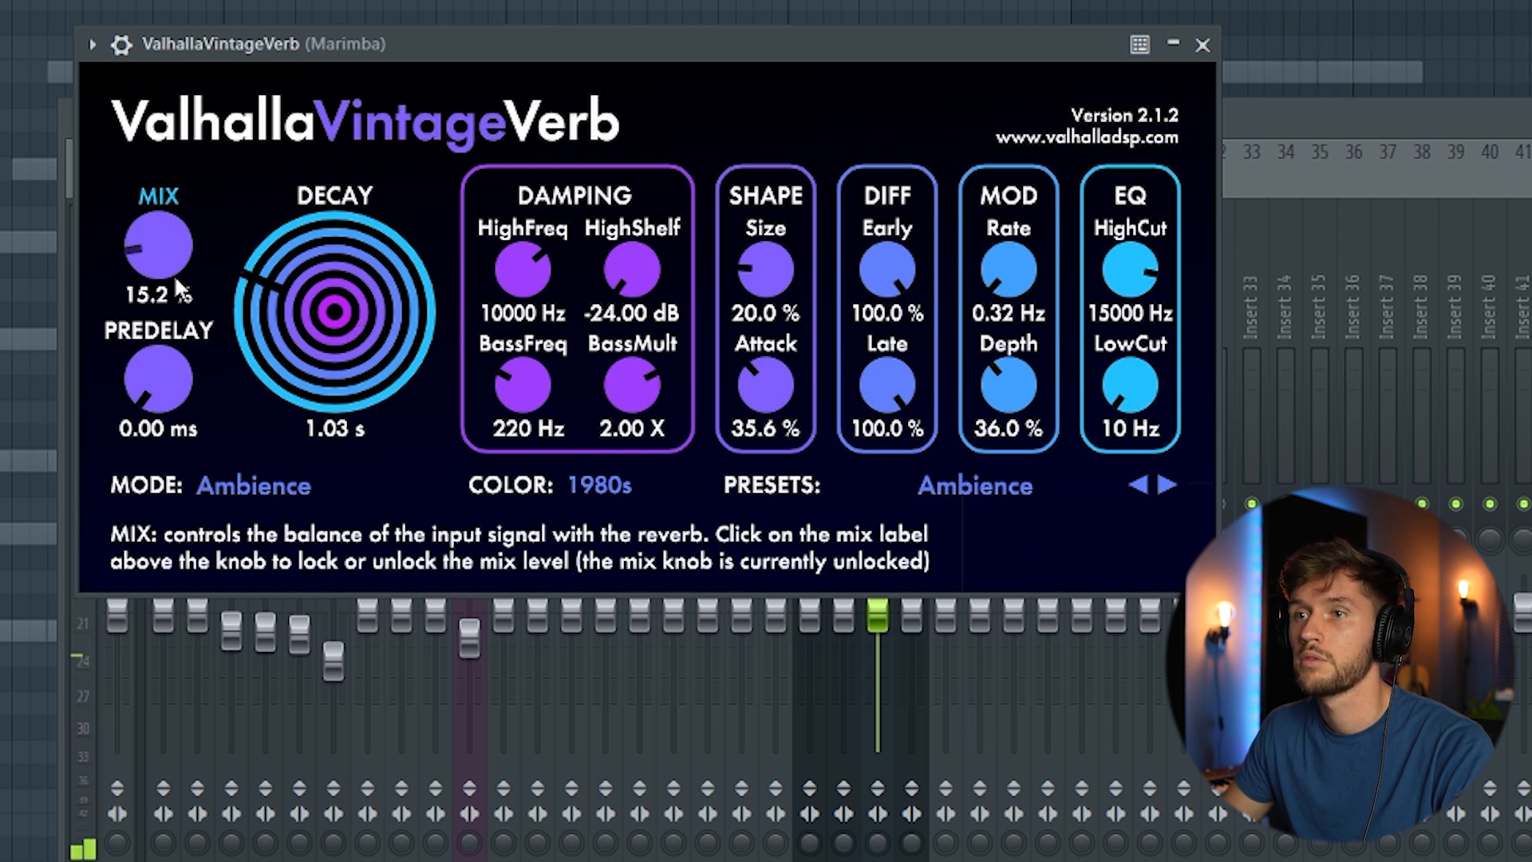
Unmute the Guitar Melody channel, show its mixer track and play it together with the Marimba and Epiano
{"action": "key", "text": "F6"}
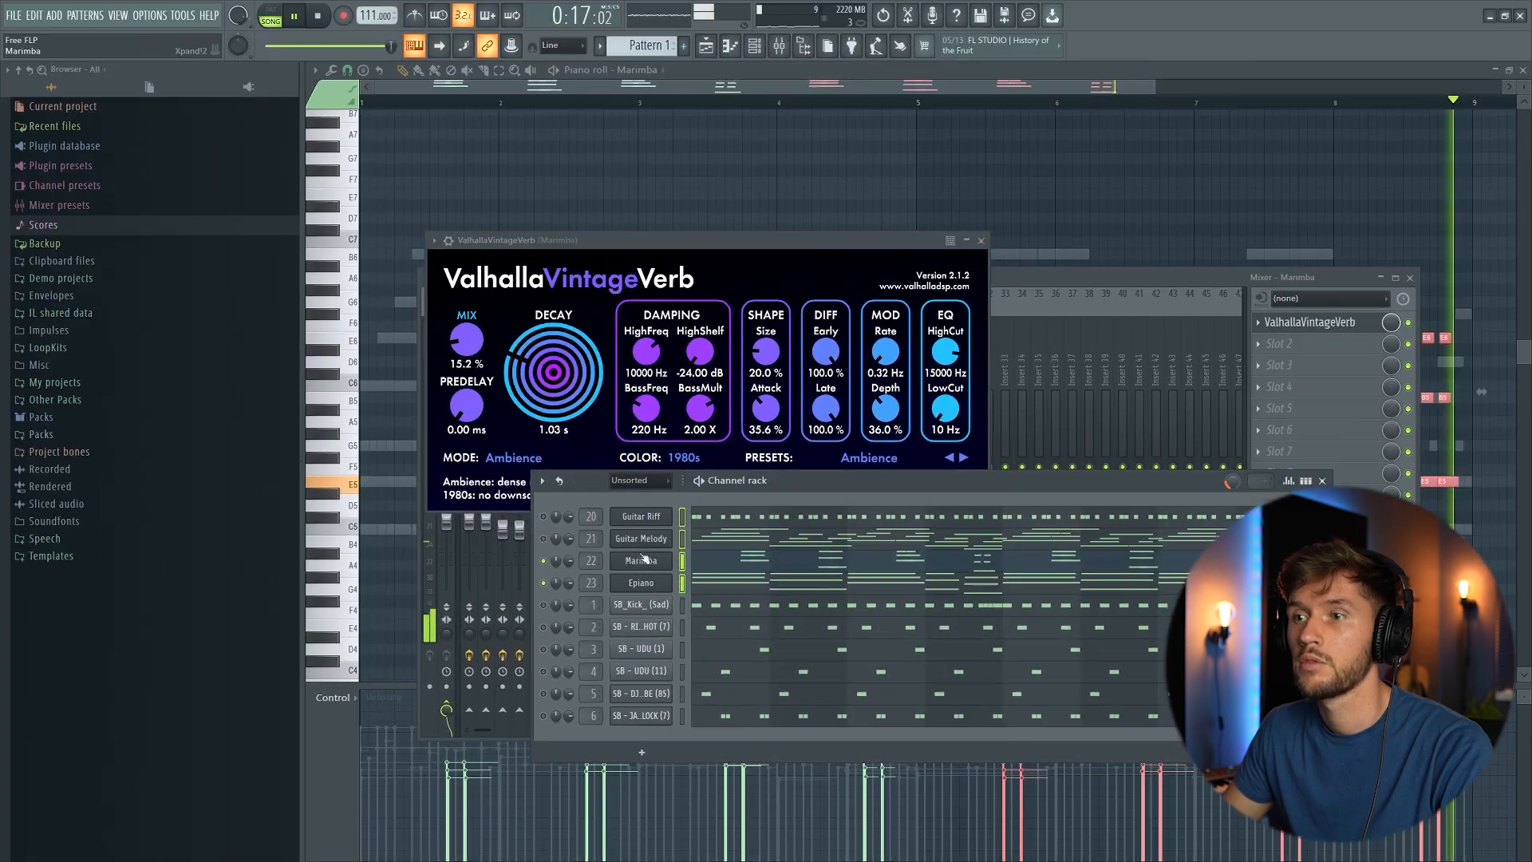
{"action": "key", "text": "space"}
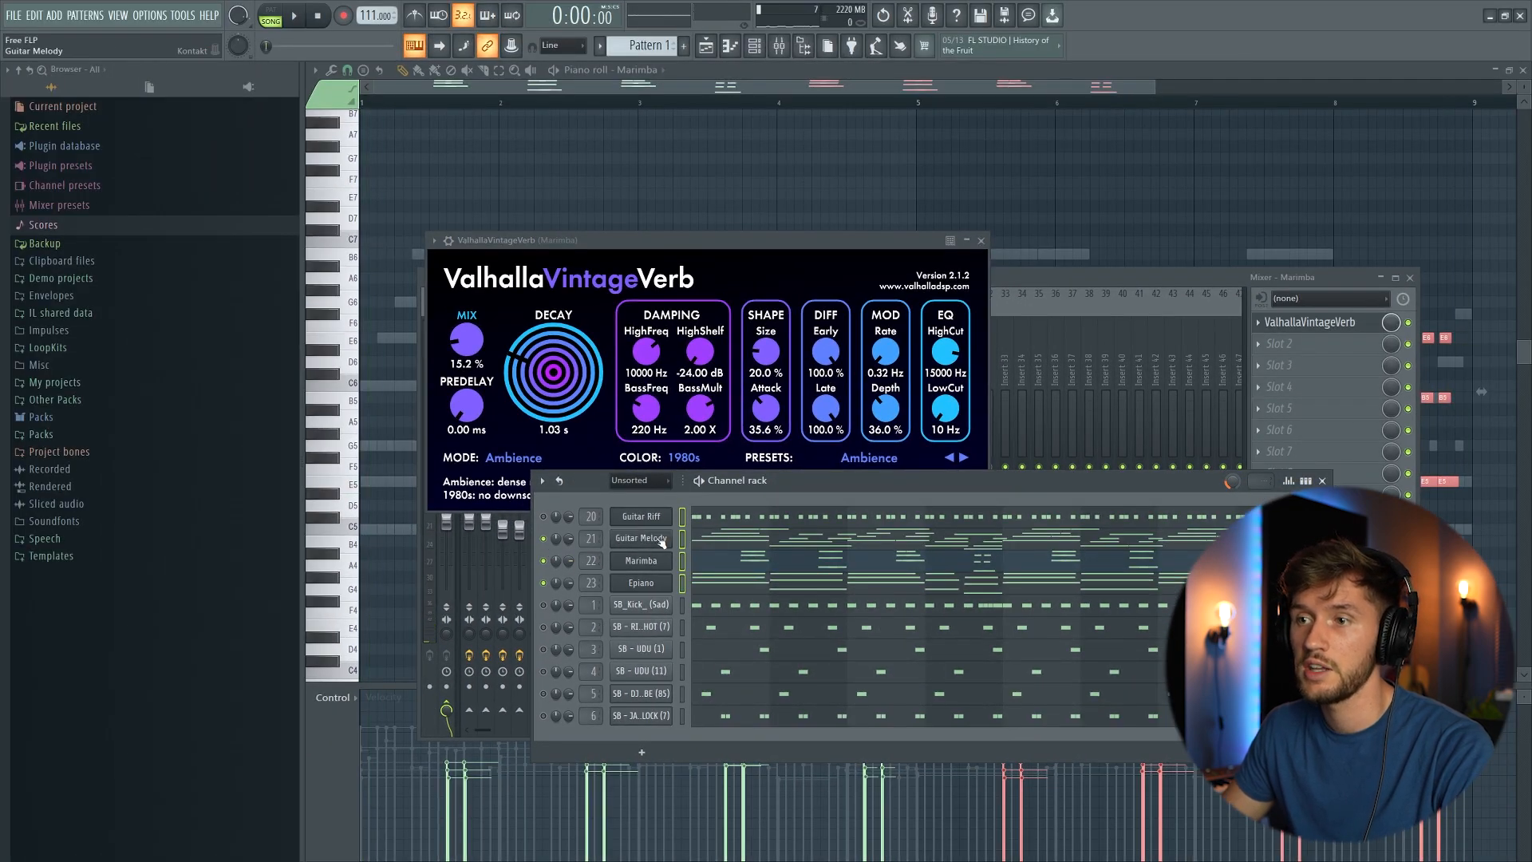
{"action": "left_click", "coordinate": [662, 541]}
{"action": "key", "text": "F9"}
{"action": "key", "text": "space"}
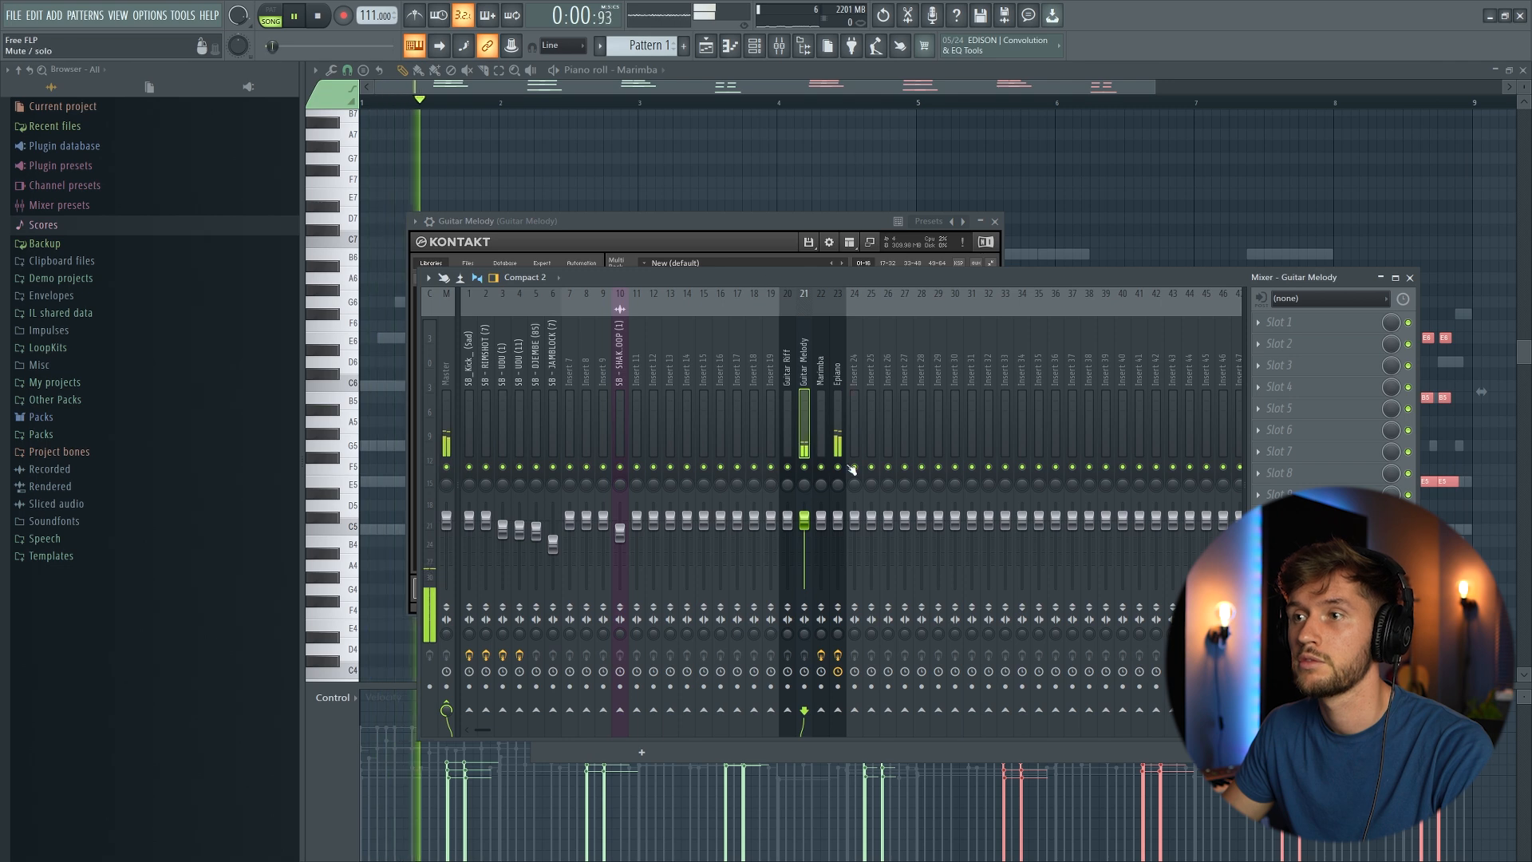
Add RC-20 Retro Color to the Guitar Melody track and switch off its Noise module
{"action": "left_click", "coordinate": [1274, 324]}
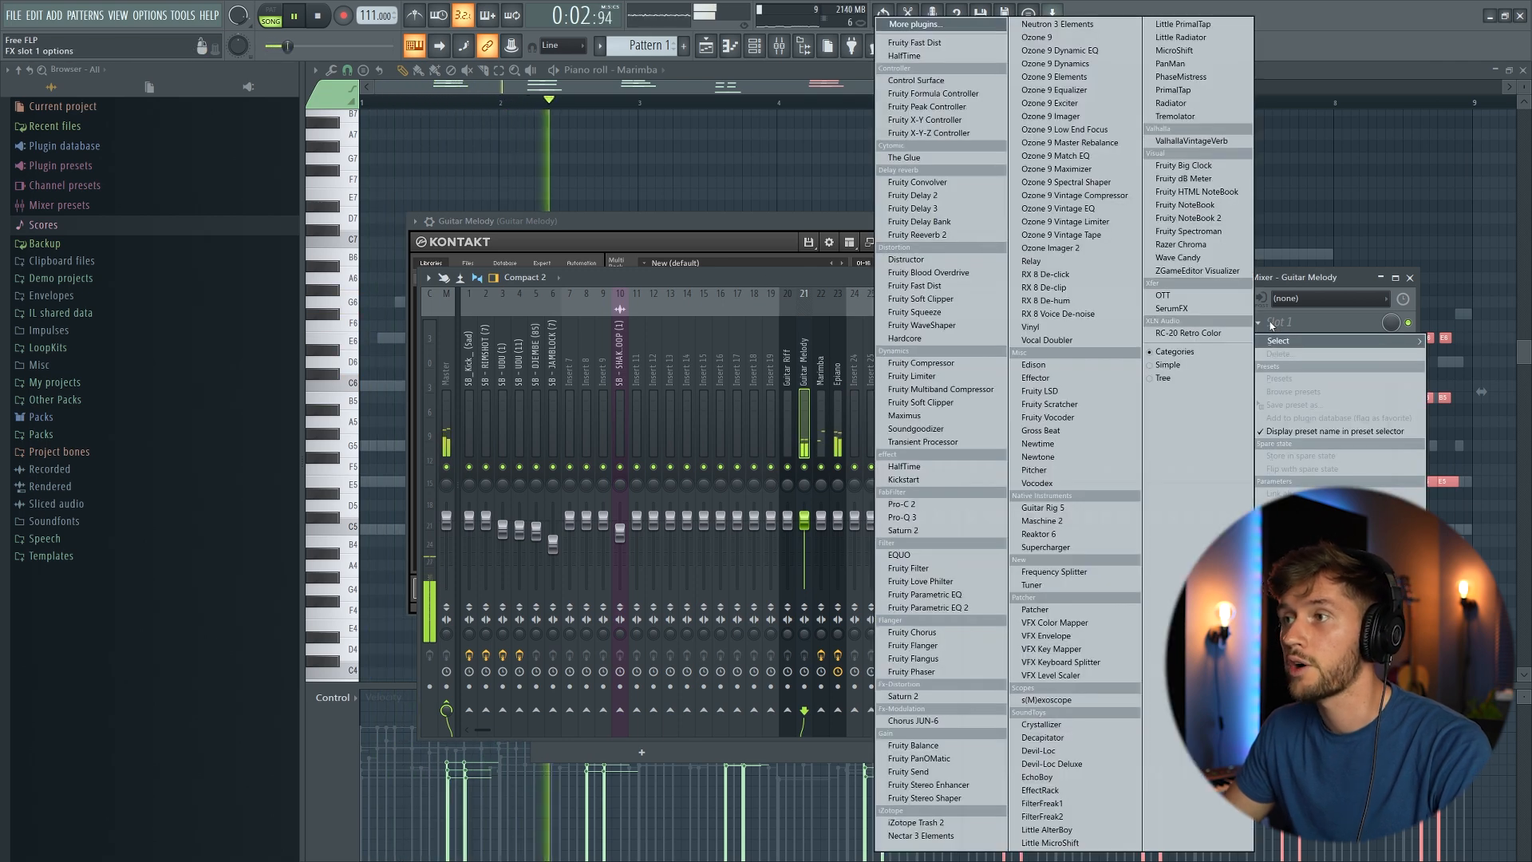
{"action": "left_click", "coordinate": [1205, 336]}
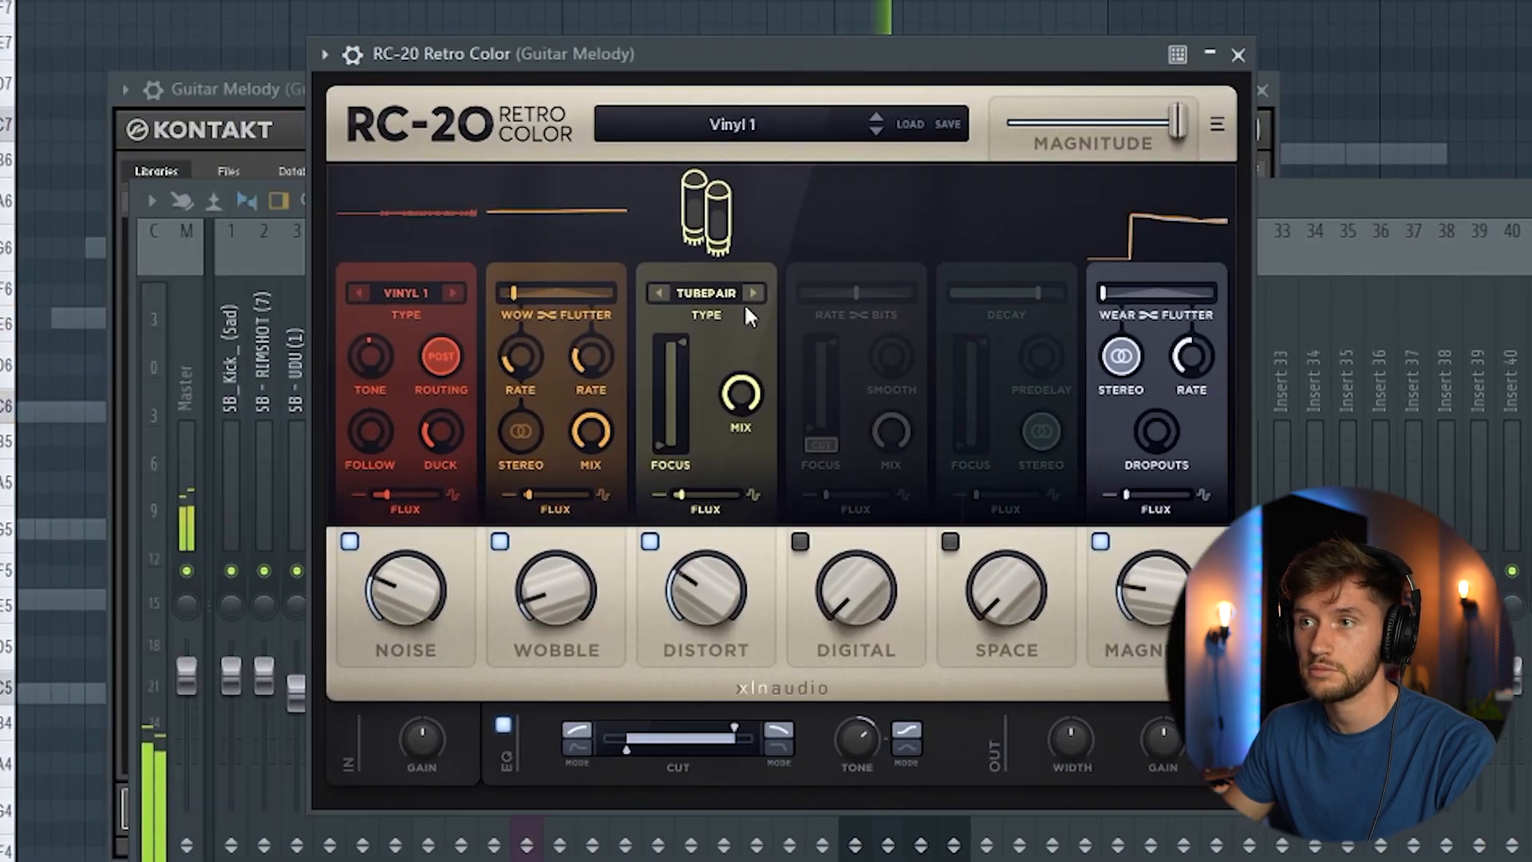
{"action": "left_click", "coordinate": [349, 542]}
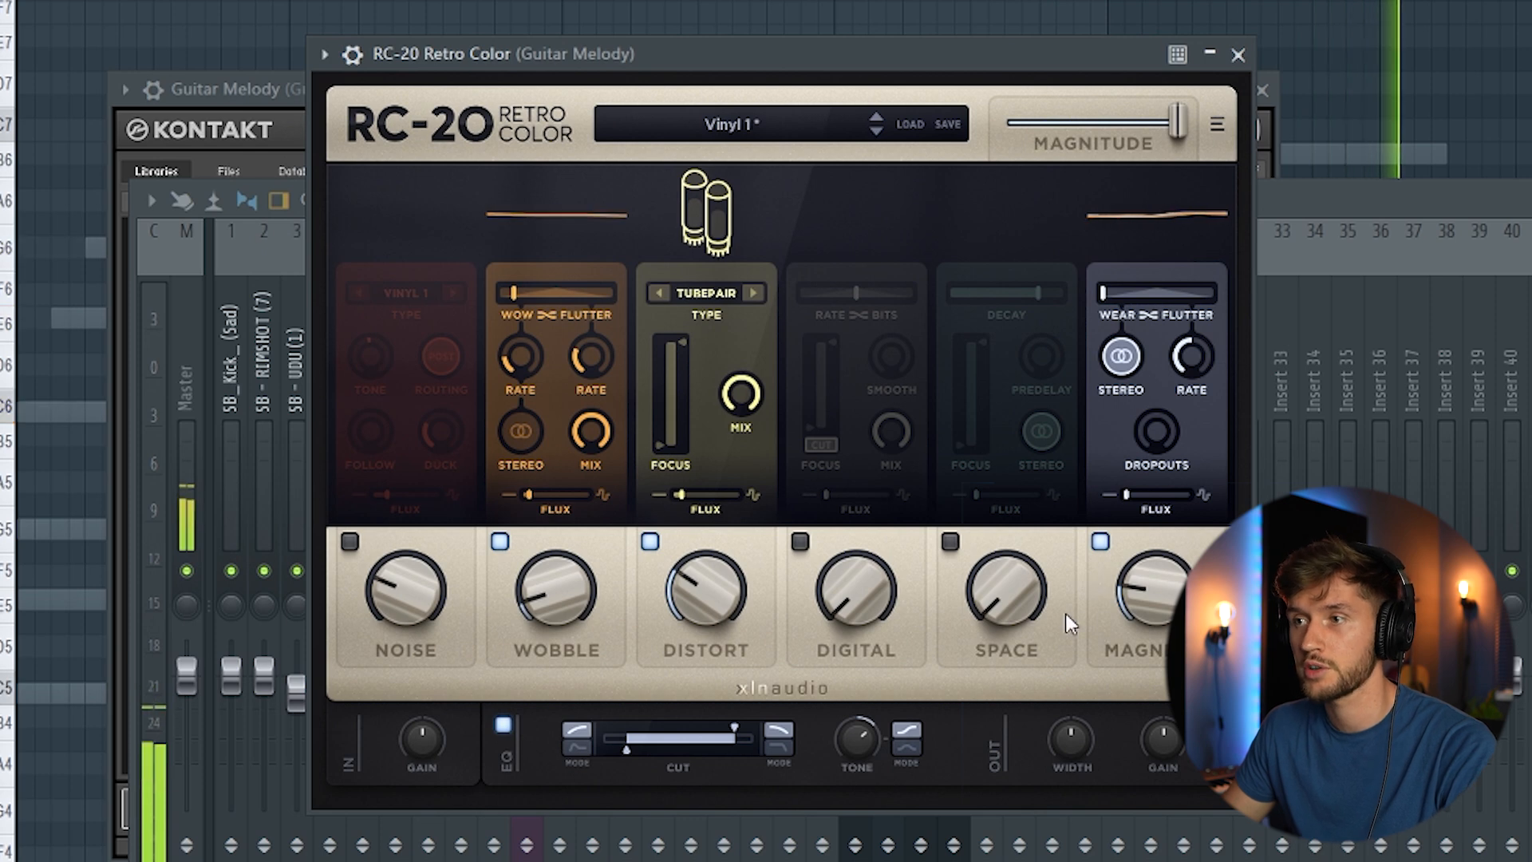
Add Pro-Q 3 to the Guitar Melody track, cutting about 3 dB near 300 Hz and boosting about 2 dB around 4.5 kHz
{"action": "mouse_move", "coordinate": [710, 582]}
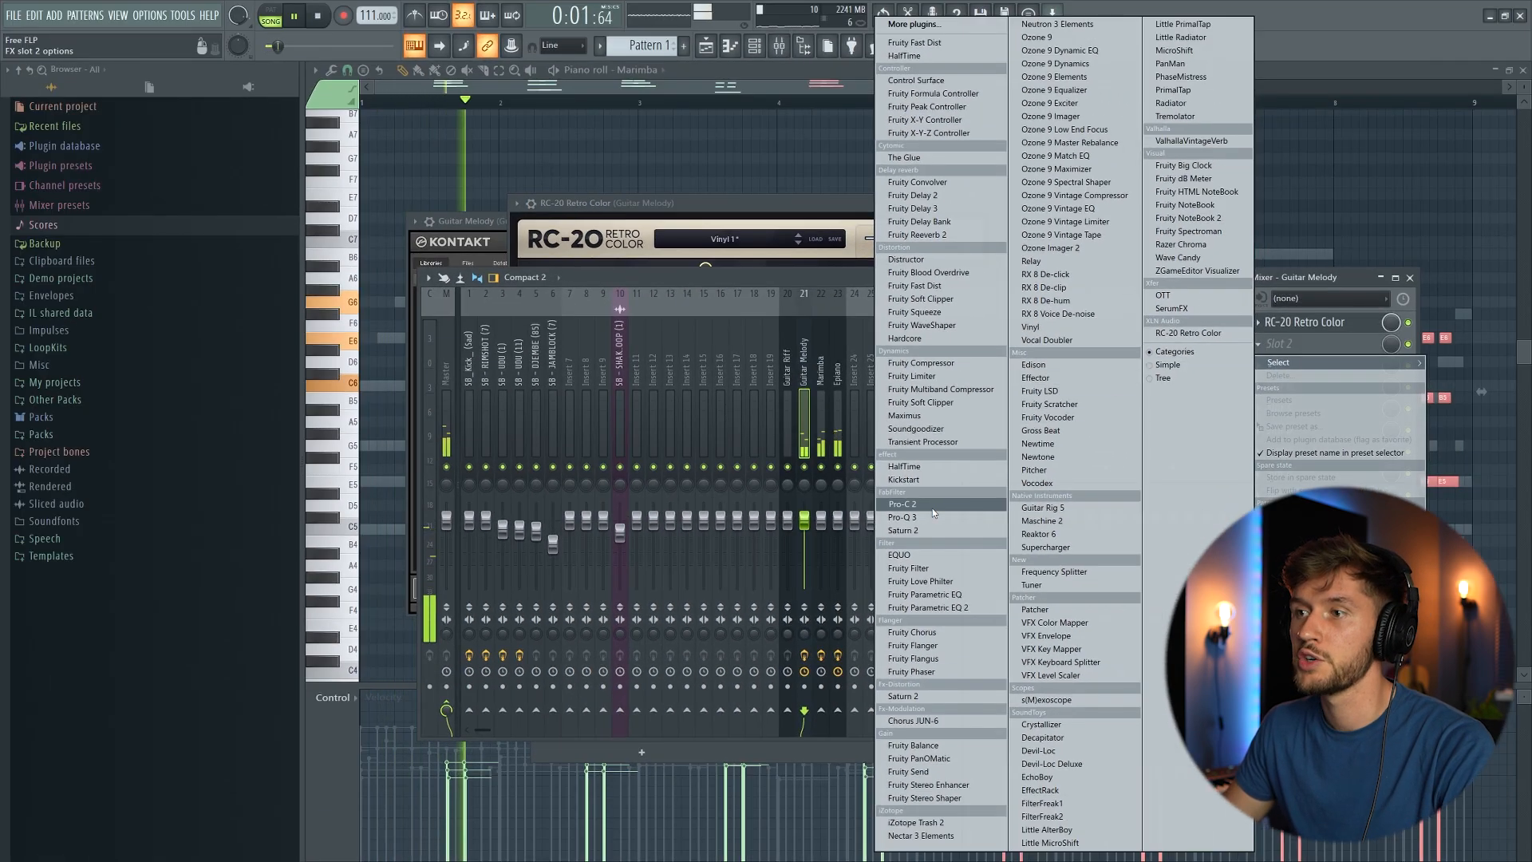
{"action": "left_click", "coordinate": [923, 517]}
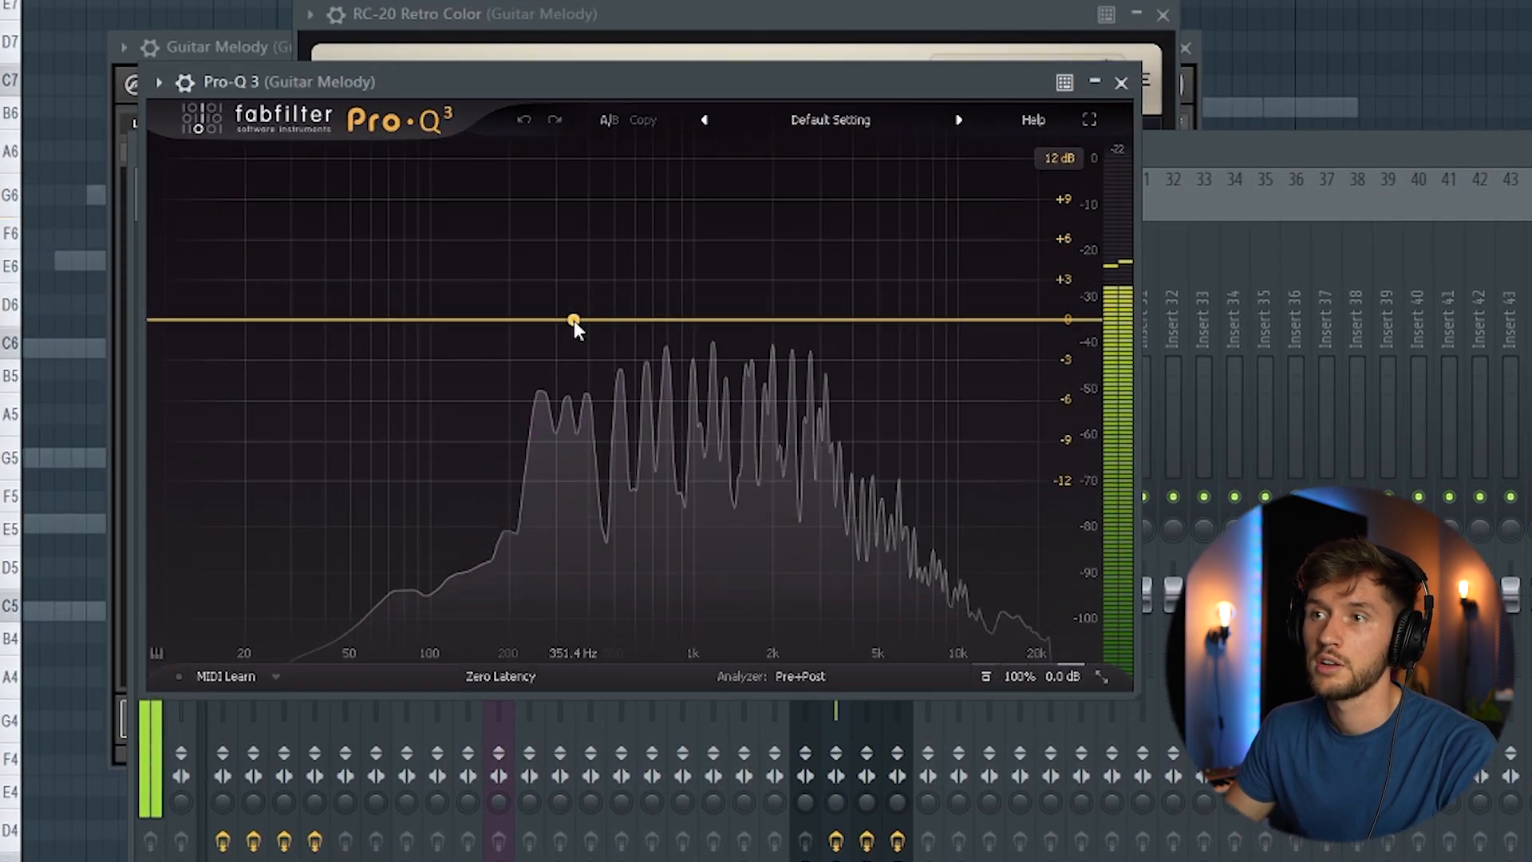
{"action": "left_click_drag", "start_coordinate": [621, 346], "coordinate": [622, 287]}
{"action": "left_click_drag", "start_coordinate": [573, 241], "coordinate": [552, 363]}
{"action": "left_click_drag", "start_coordinate": [786, 321], "coordinate": [862, 296]}
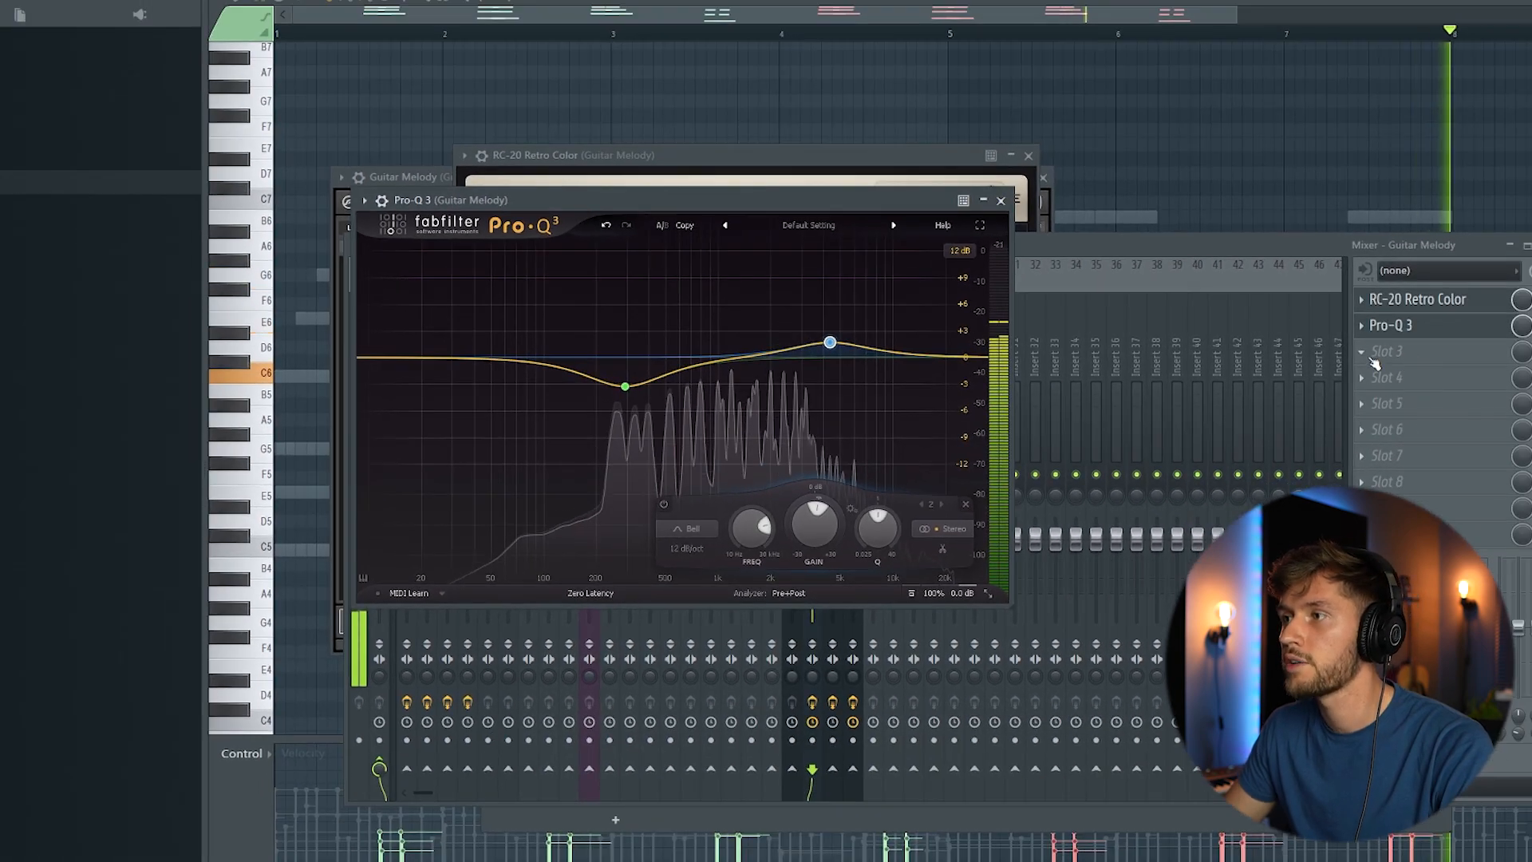
Add ValhallaVintageVerb after Pro-Q 3 on the Guitar Melody track with a 30 % mix and 0 ms predelay
{"action": "left_click", "coordinate": [1370, 353]}
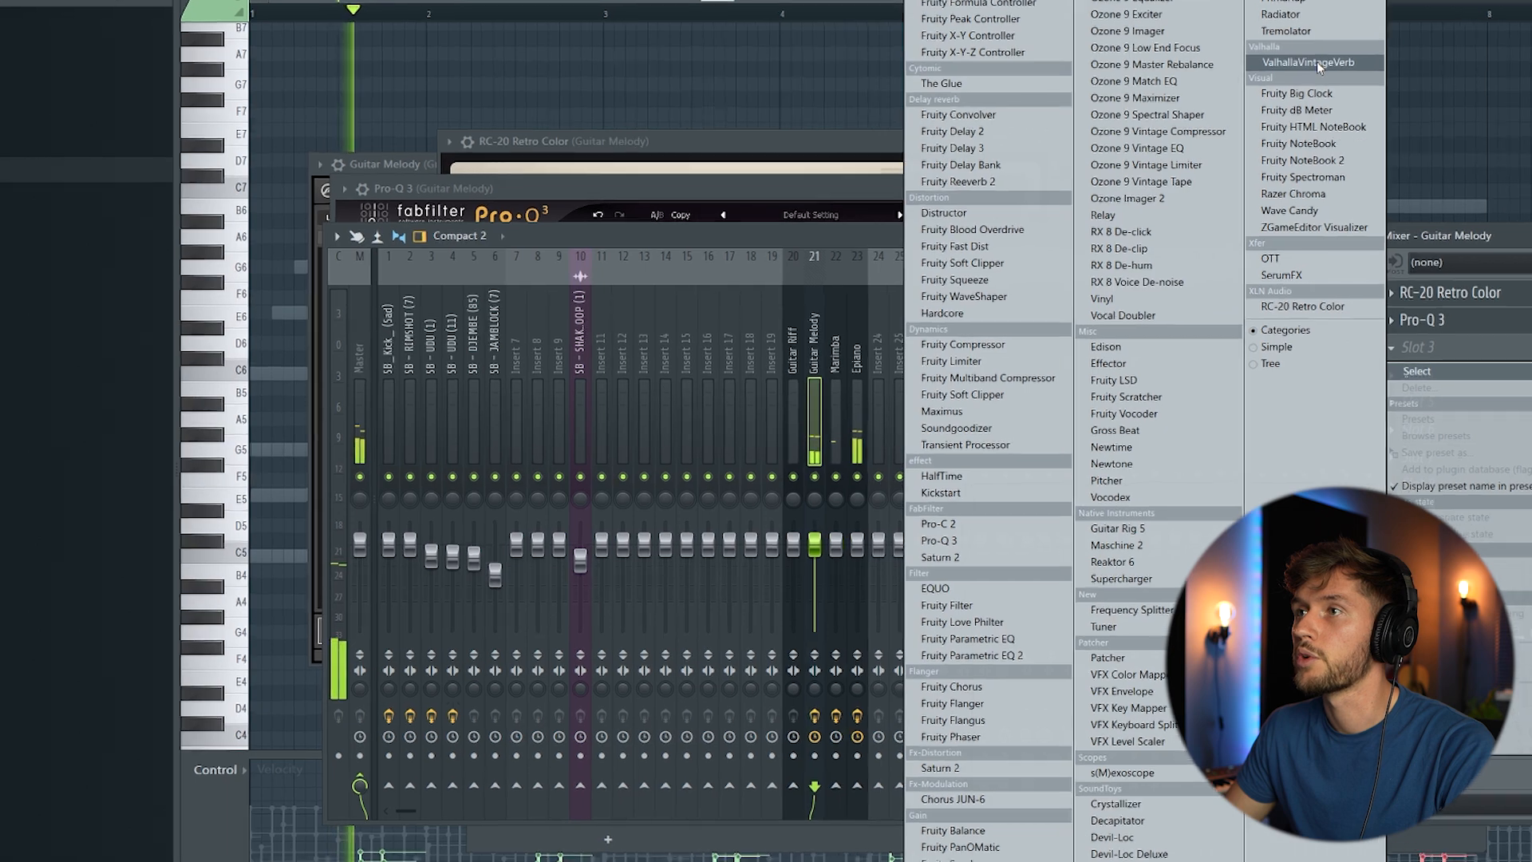
{"action": "left_click", "coordinate": [1286, 79]}
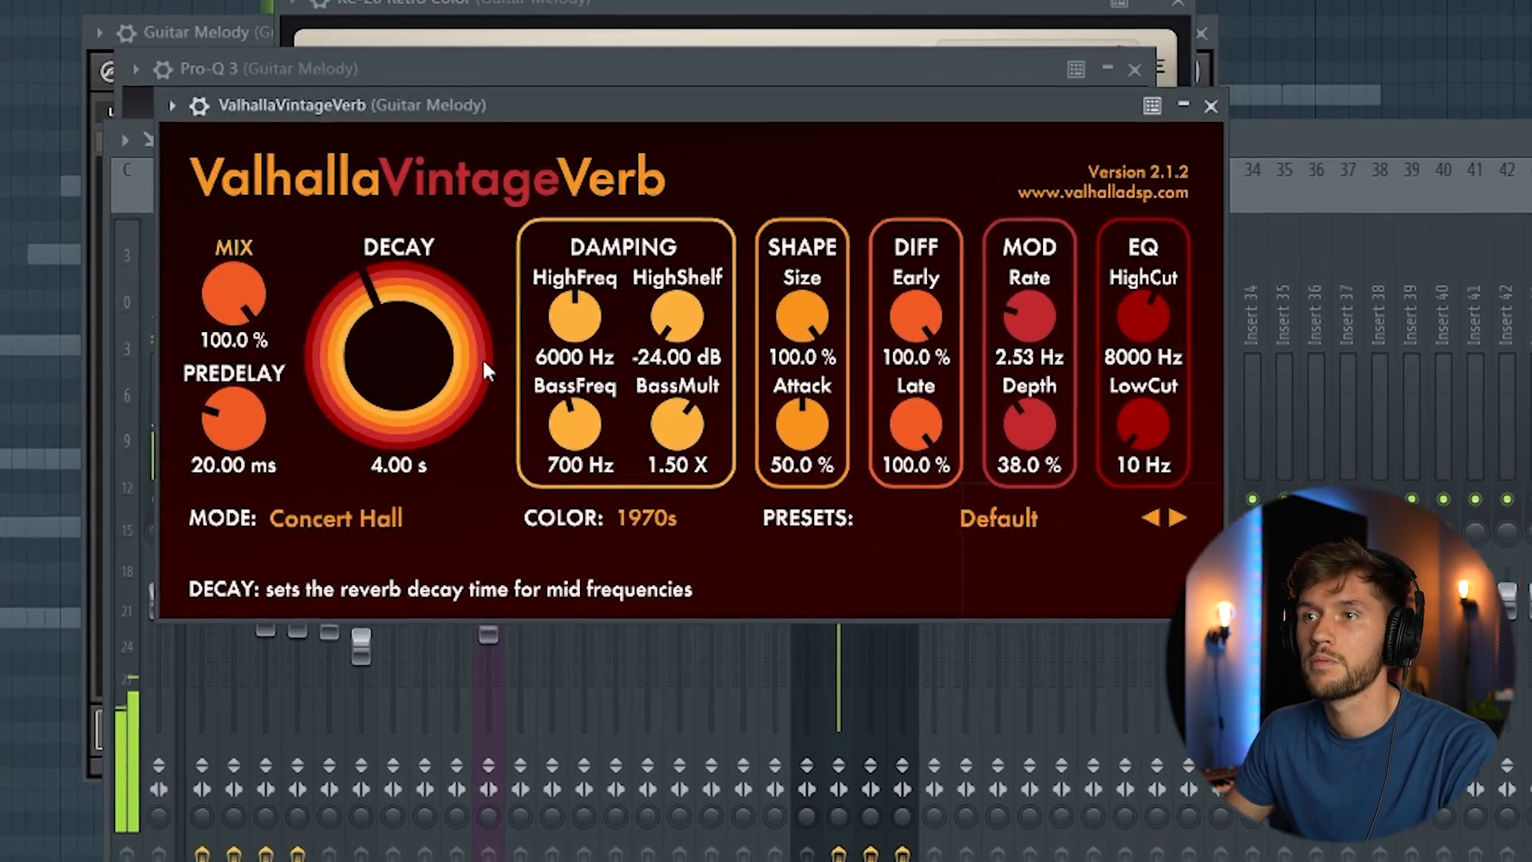
{"action": "left_click_drag", "start_coordinate": [232, 291], "coordinate": [240, 510]}
Switch the Guitar Melody reverb to Smooth Room mode with a 1.85 s decay and a 560 Hz low cut
{"action": "left_click", "coordinate": [323, 527]}
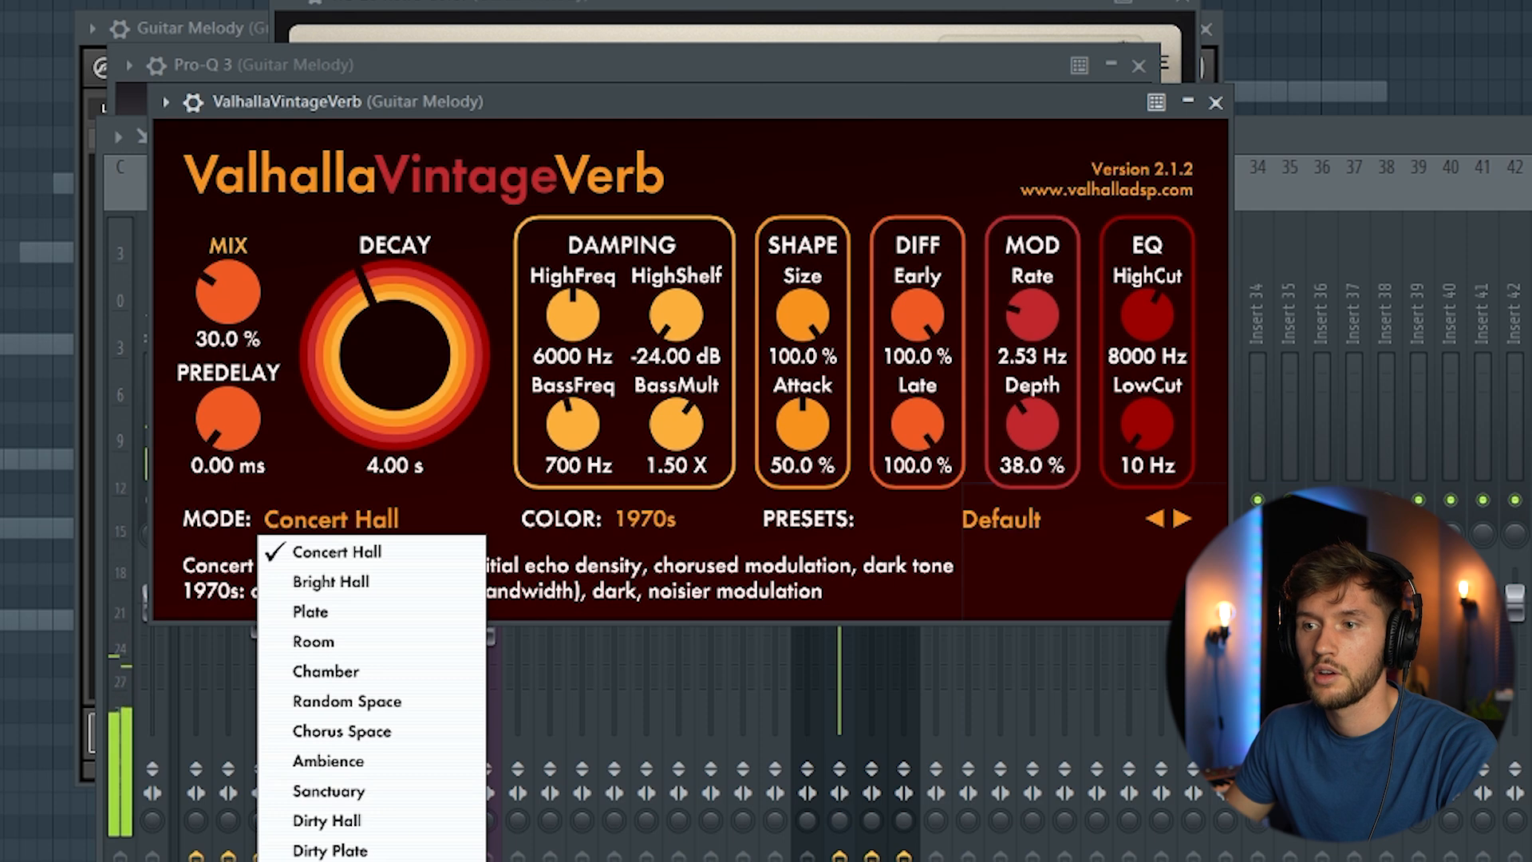
{"action": "left_click", "coordinate": [335, 858]}
{"action": "left_click_drag", "start_coordinate": [403, 355], "coordinate": [407, 399]}
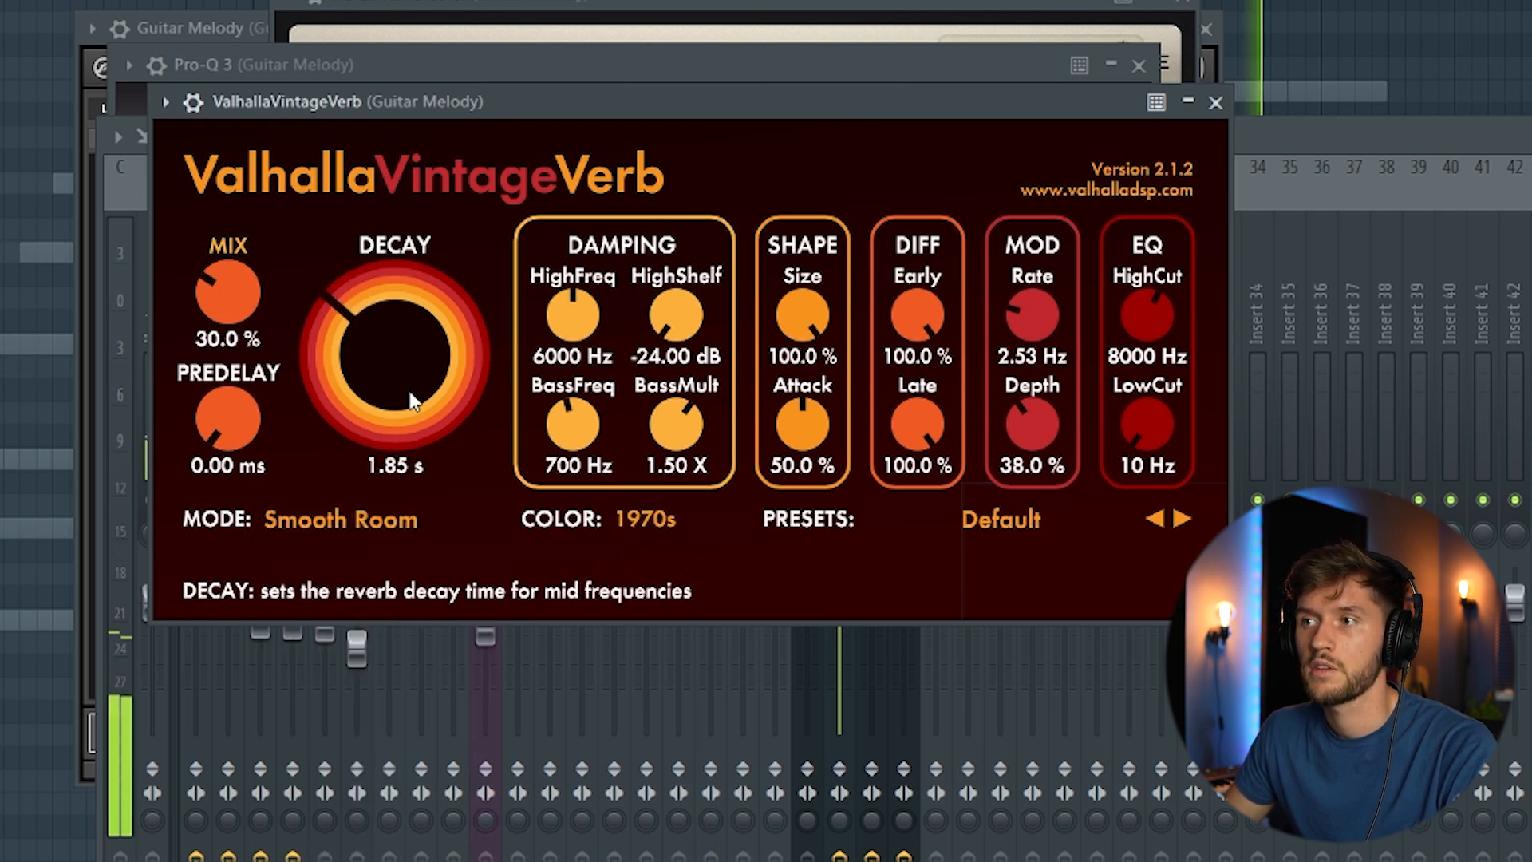
{"action": "left_click_drag", "start_coordinate": [1157, 422], "coordinate": [1143, 369]}
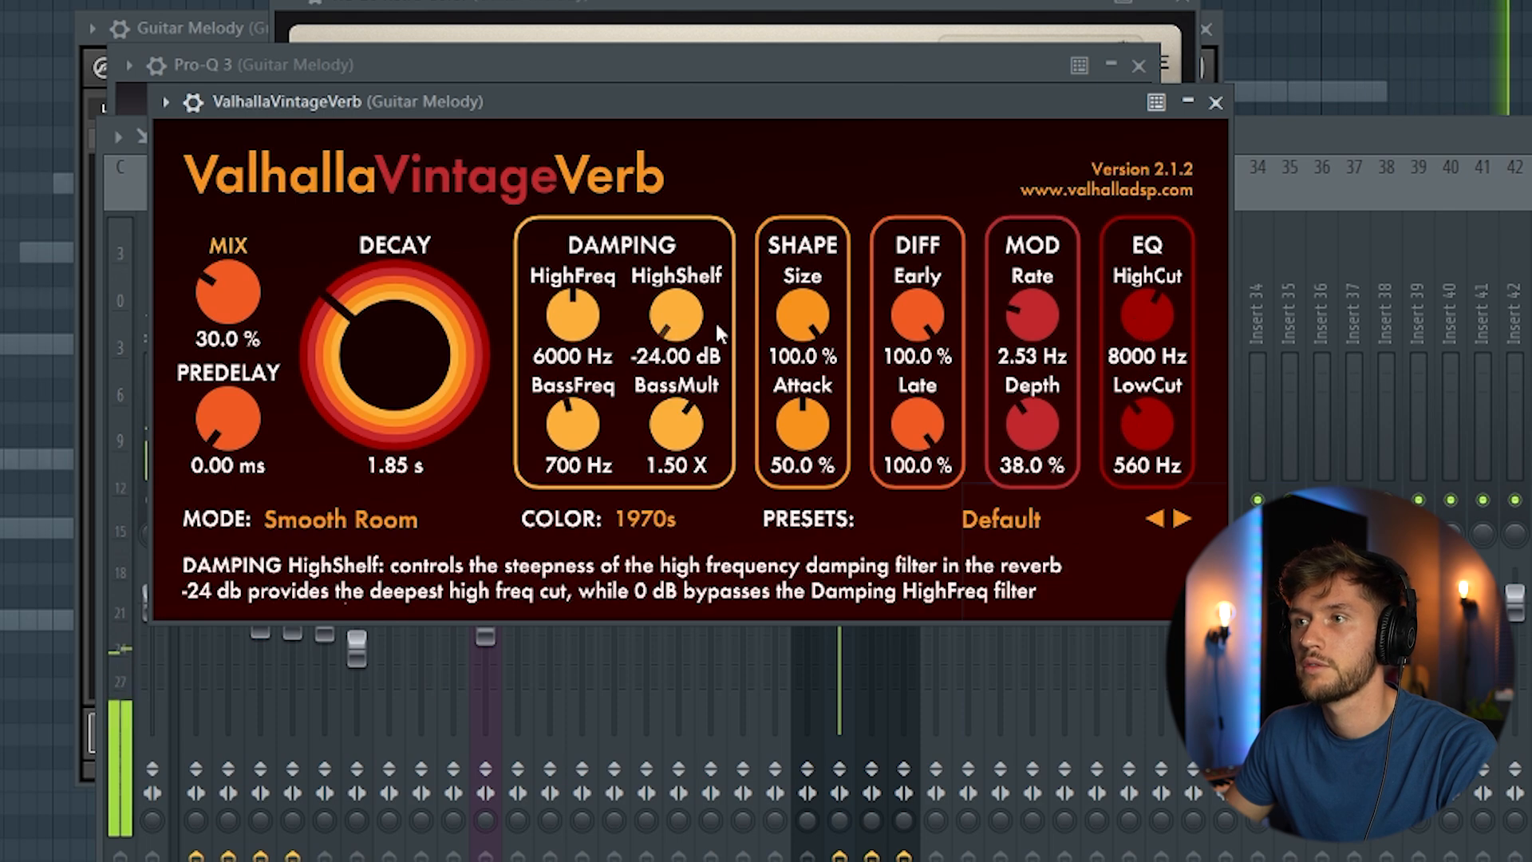
Set the Guitar Melody reverb's size to 46.8 %, modulation depth to 22.8 % and mix to 22.8 %
{"action": "left_click_drag", "start_coordinate": [794, 320], "coordinate": [816, 472]}
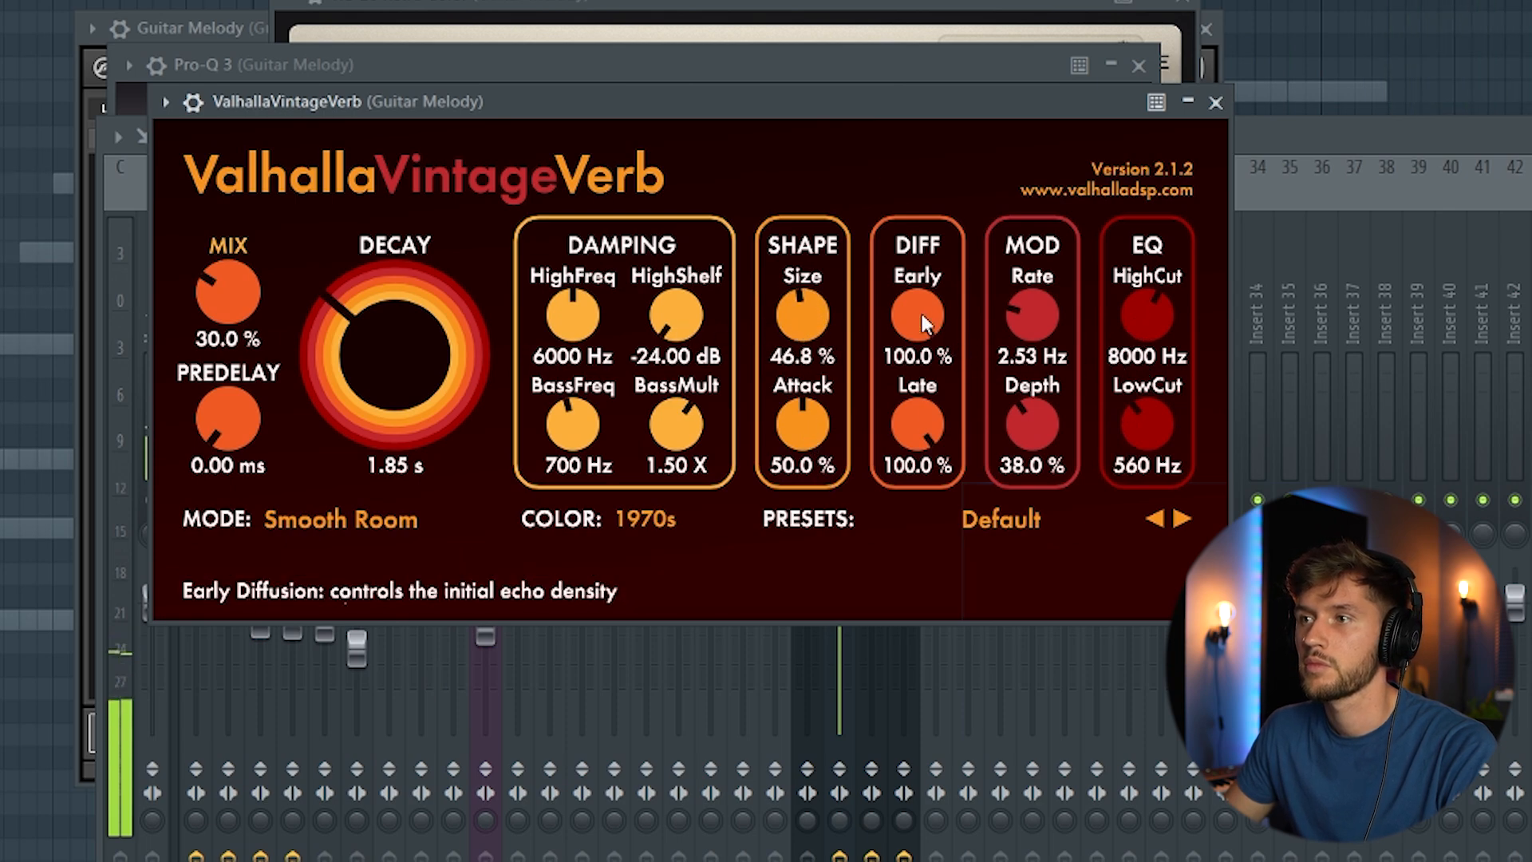
{"action": "left_click_drag", "start_coordinate": [1026, 414], "coordinate": [1024, 466]}
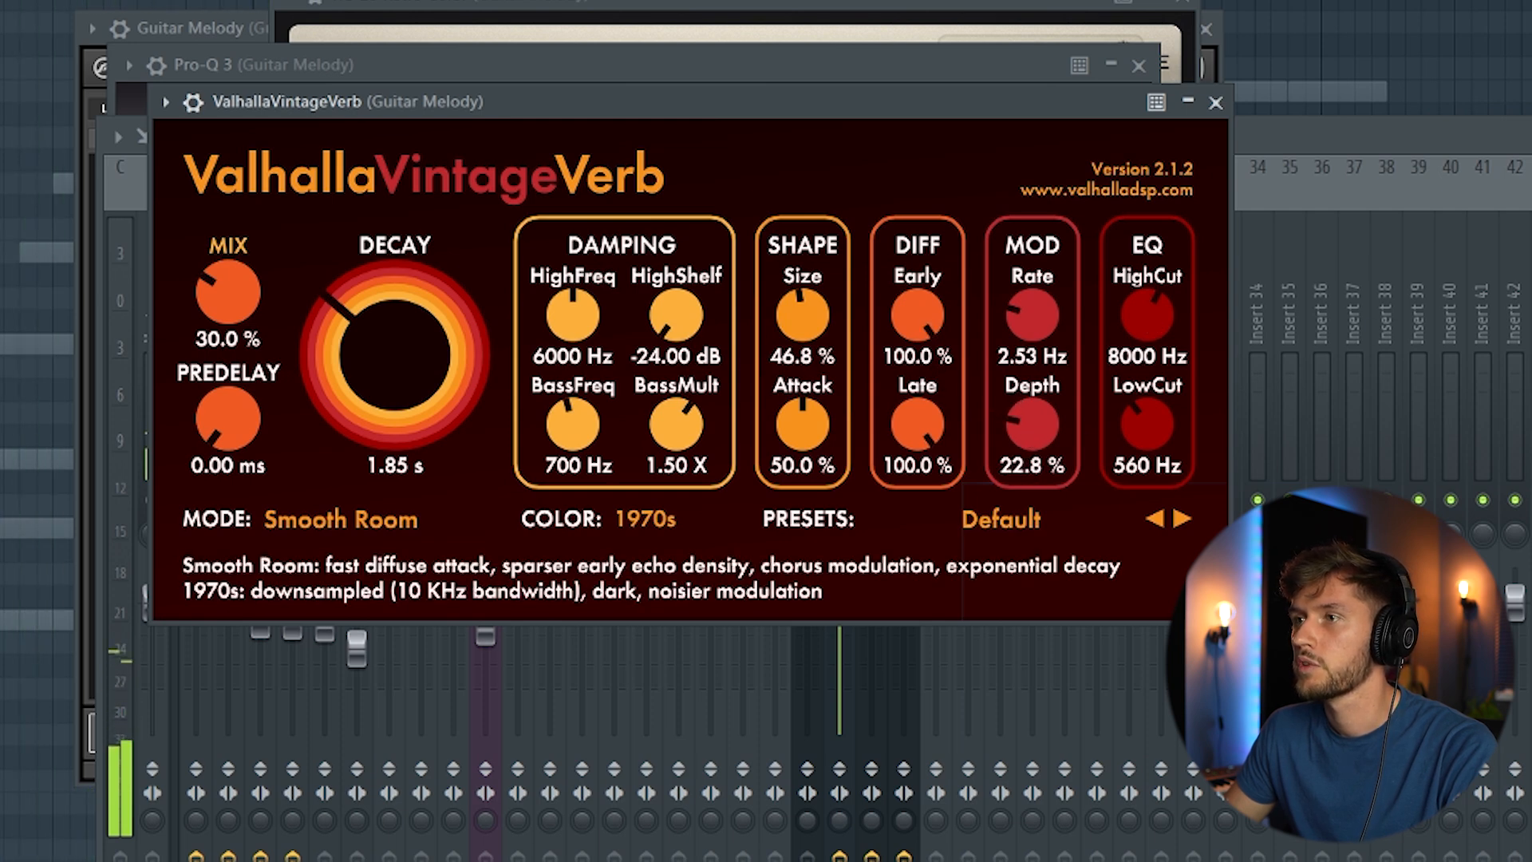
{"action": "left_click_drag", "start_coordinate": [228, 281], "coordinate": [231, 289]}
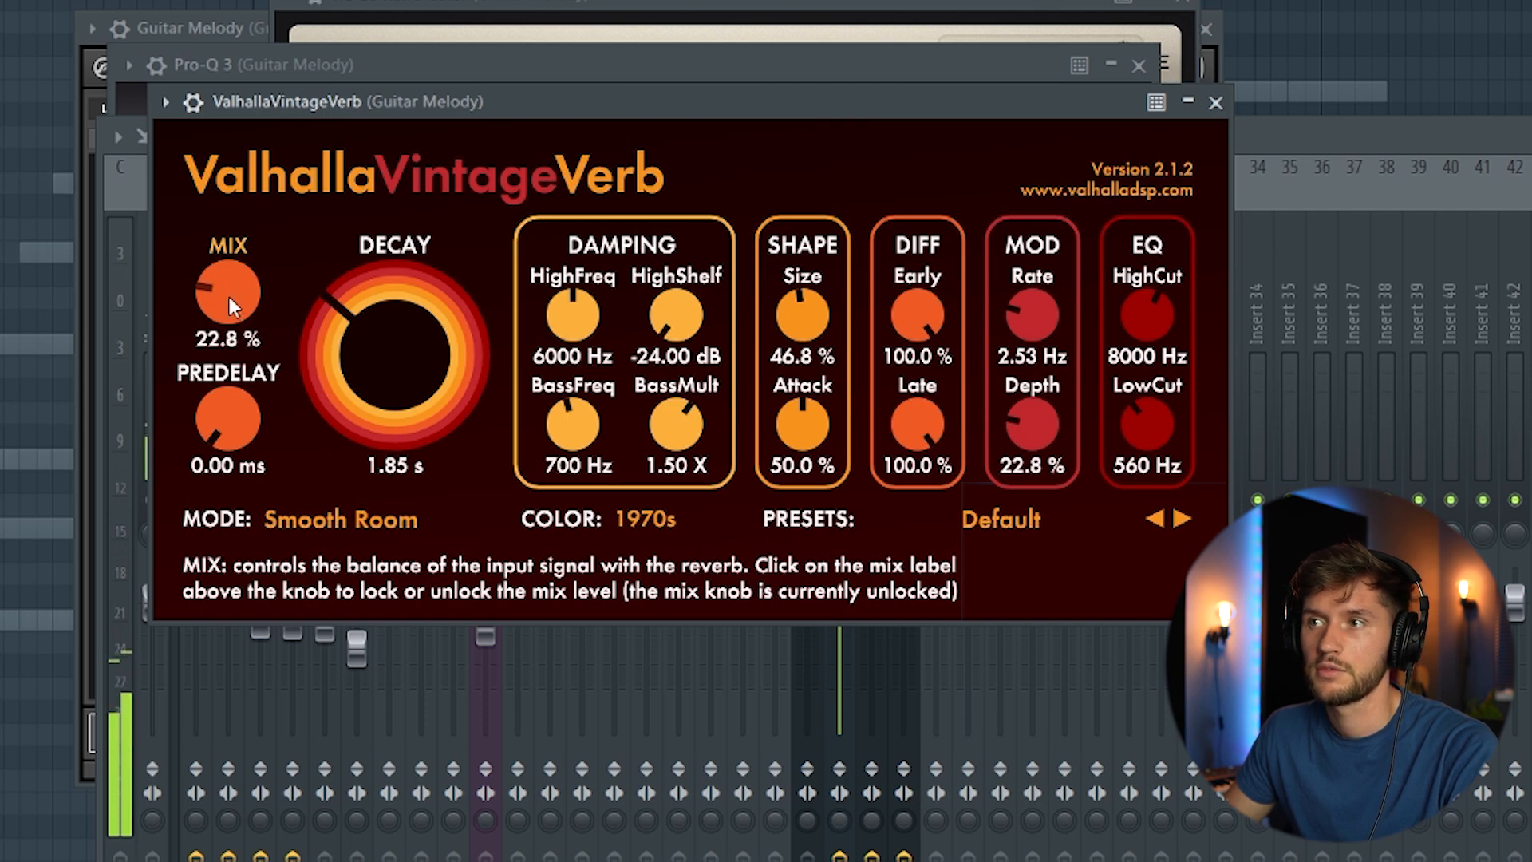
Play the melodic parts and insert Pro-Q 3 in the first effect slot of the Guitar Riff mixer track
{"action": "key", "text": "F6"}
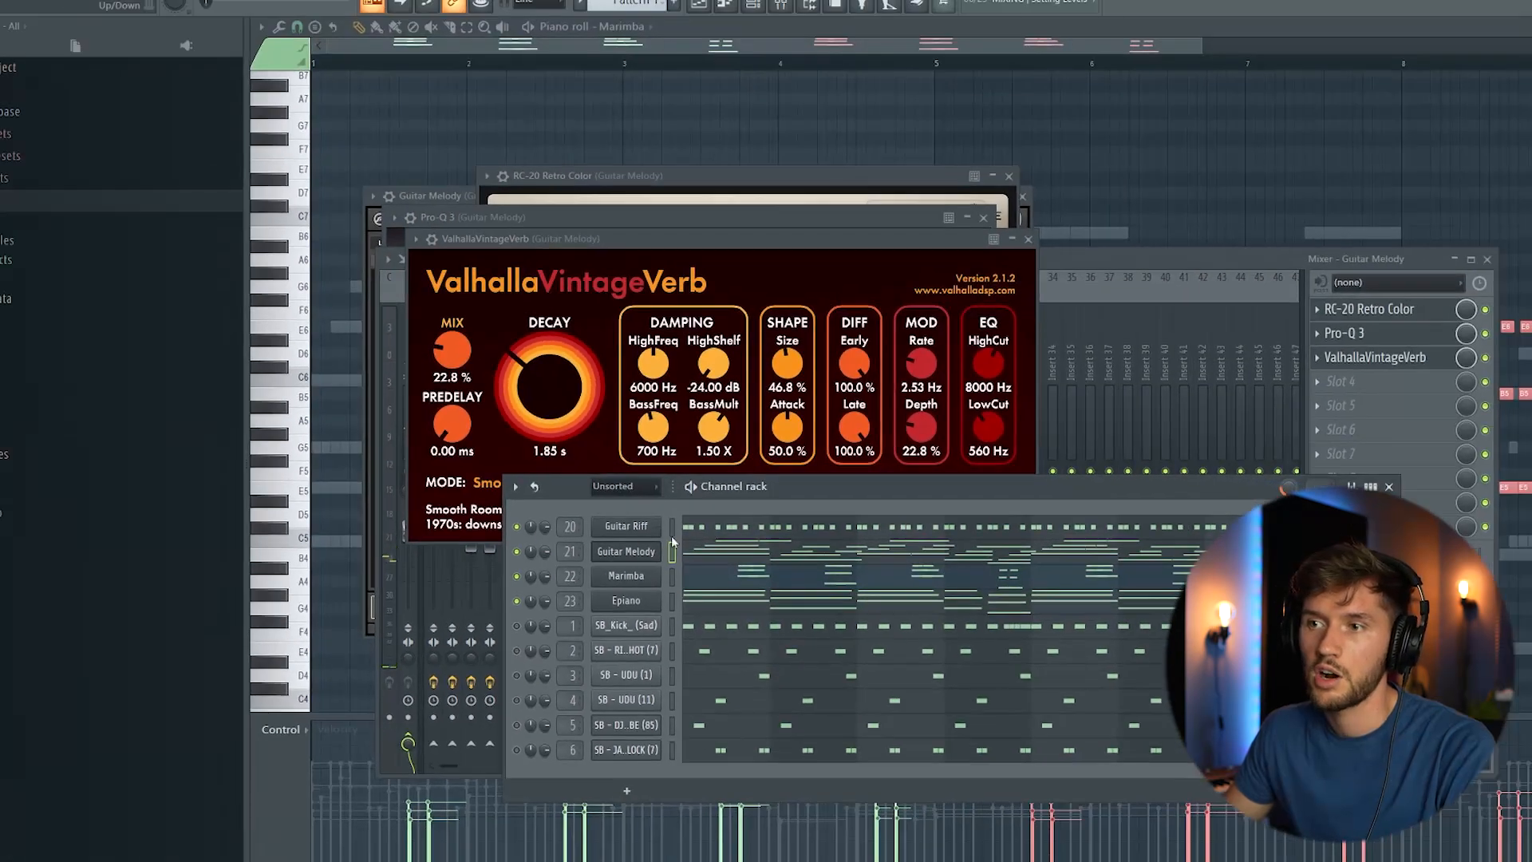
{"action": "key", "text": "space"}
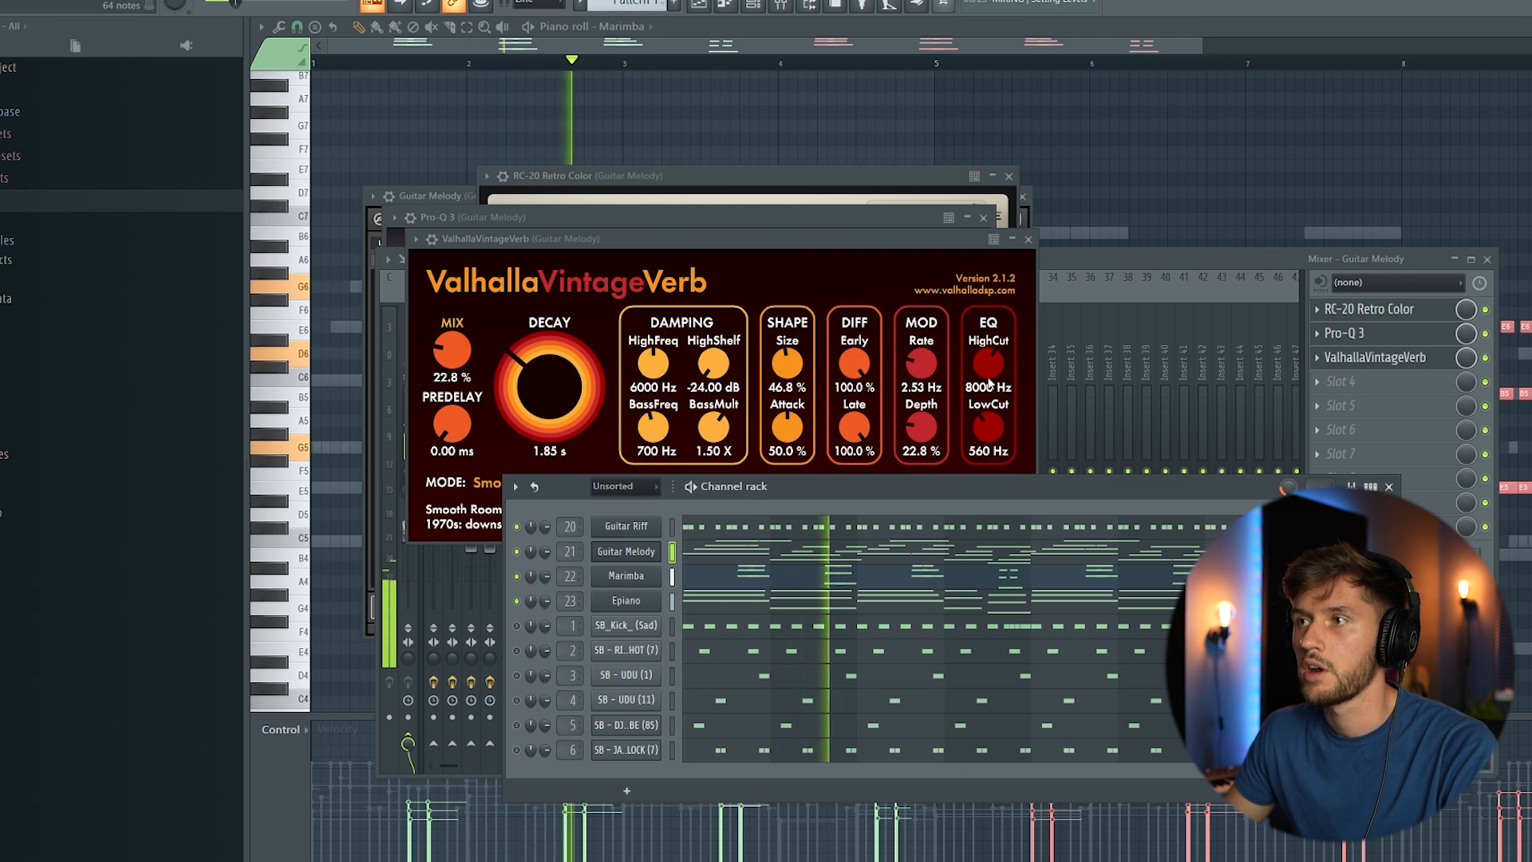
{"action": "left_click", "coordinate": [1075, 262]}
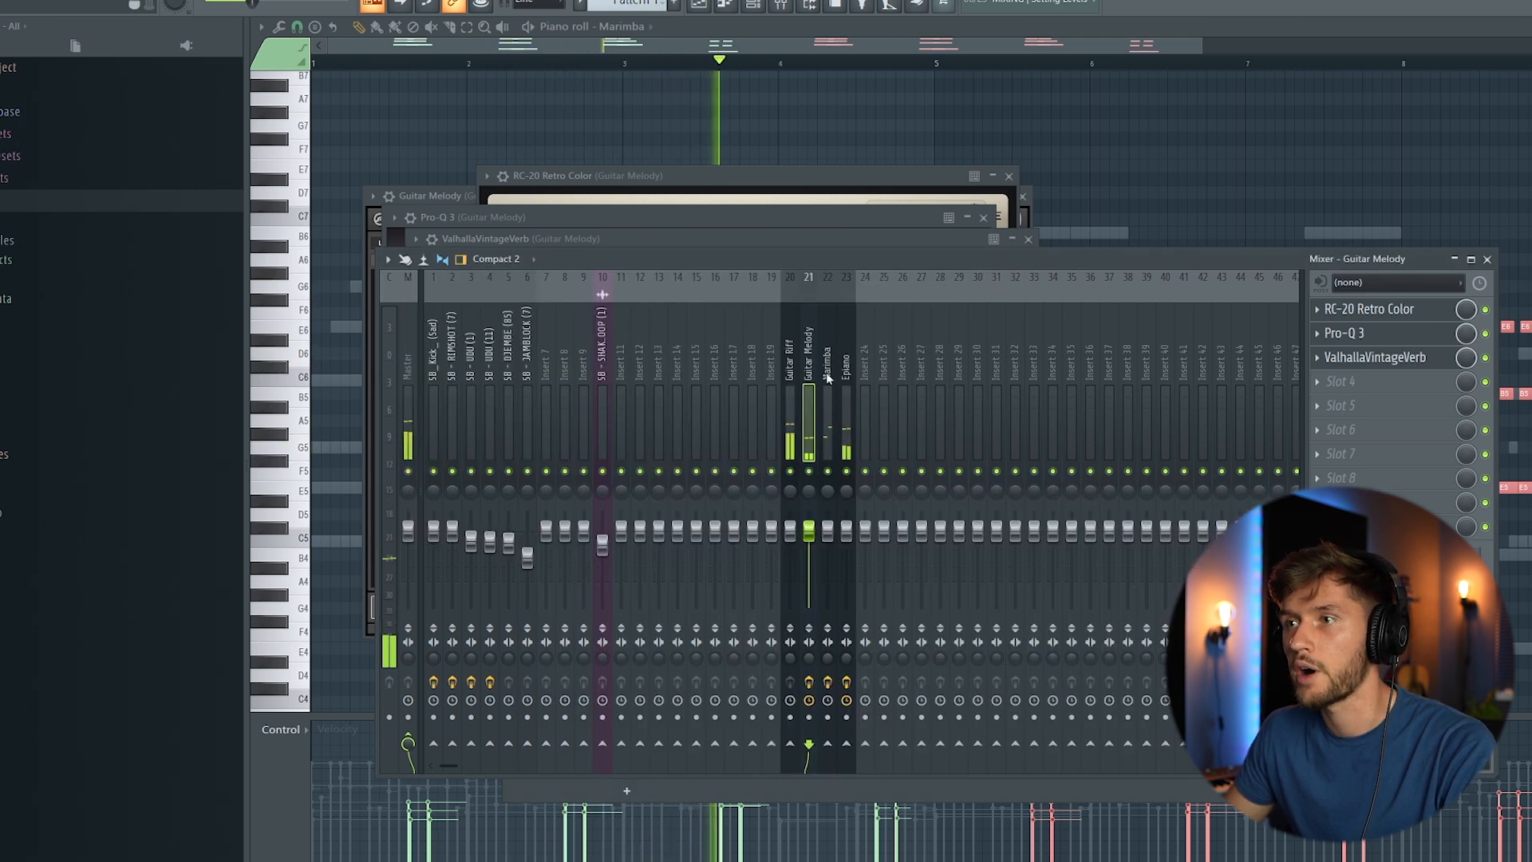
{"action": "left_click", "coordinate": [794, 361]}
{"action": "left_click", "coordinate": [1318, 310]}
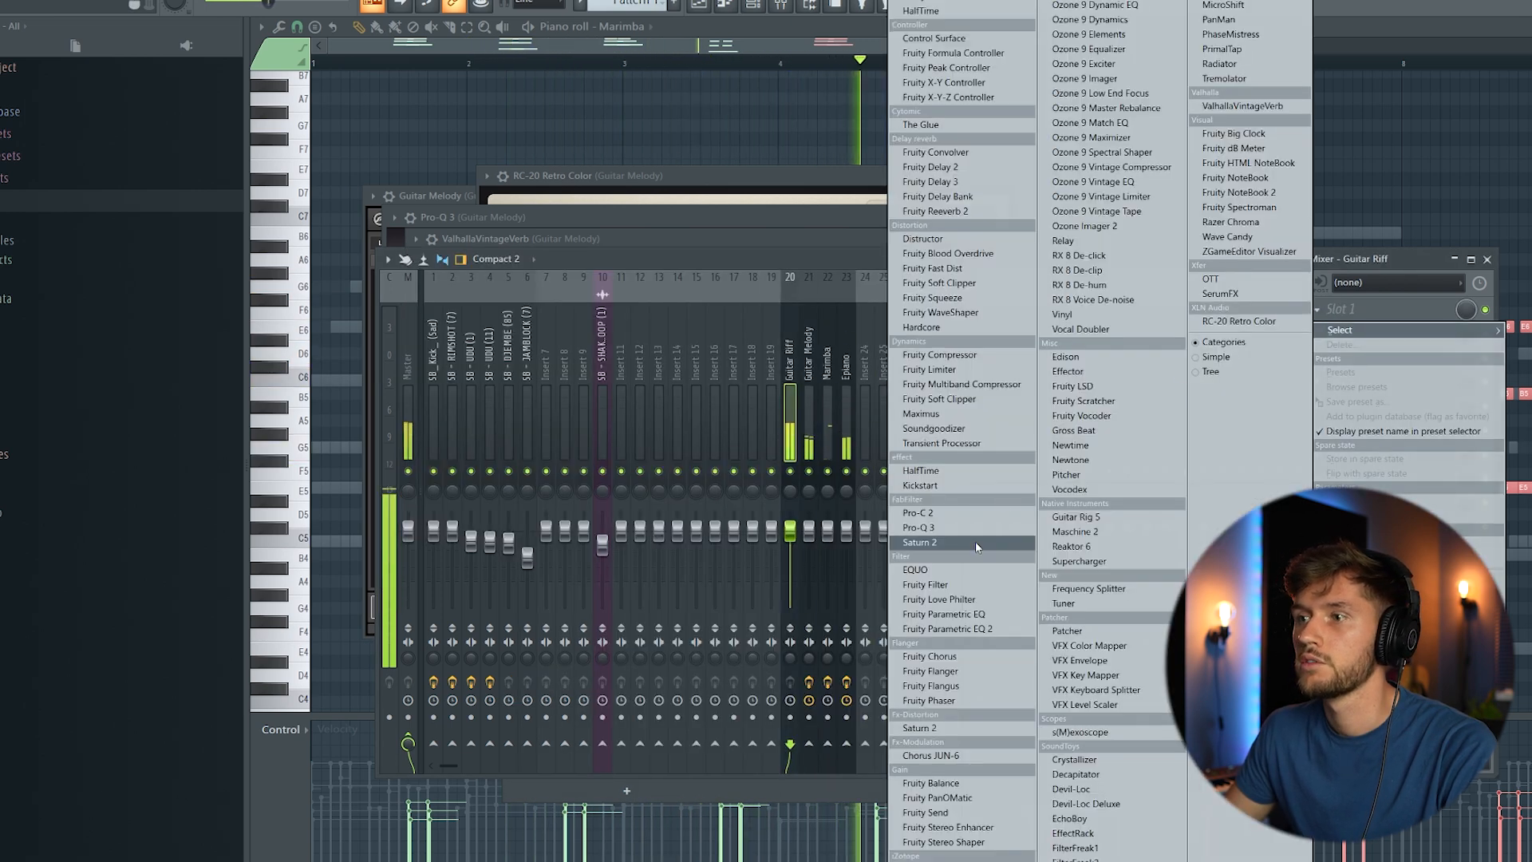
{"action": "left_click", "coordinate": [939, 533]}
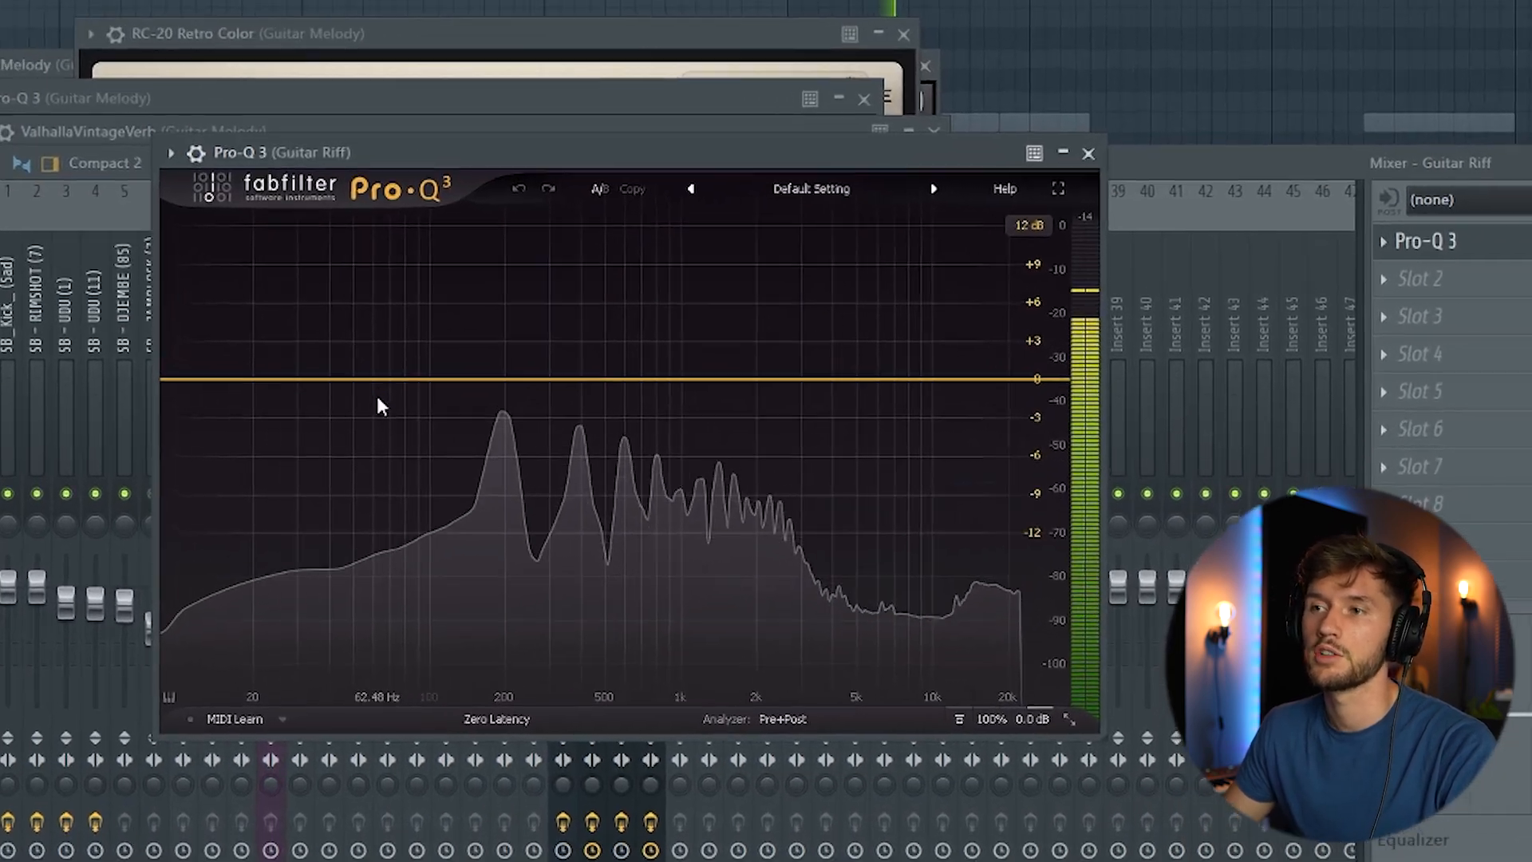
Add a low cut near 160 Hz and a bell dip of about 4 dB around 200 Hz to the Guitar Riff EQ
{"action": "left_click_drag", "start_coordinate": [376, 404], "coordinate": [471, 433]}
{"action": "right_click", "coordinate": [330, 320]}
{"action": "mouse_move", "coordinate": [428, 411]}
{"action": "left_click", "coordinate": [582, 465]}
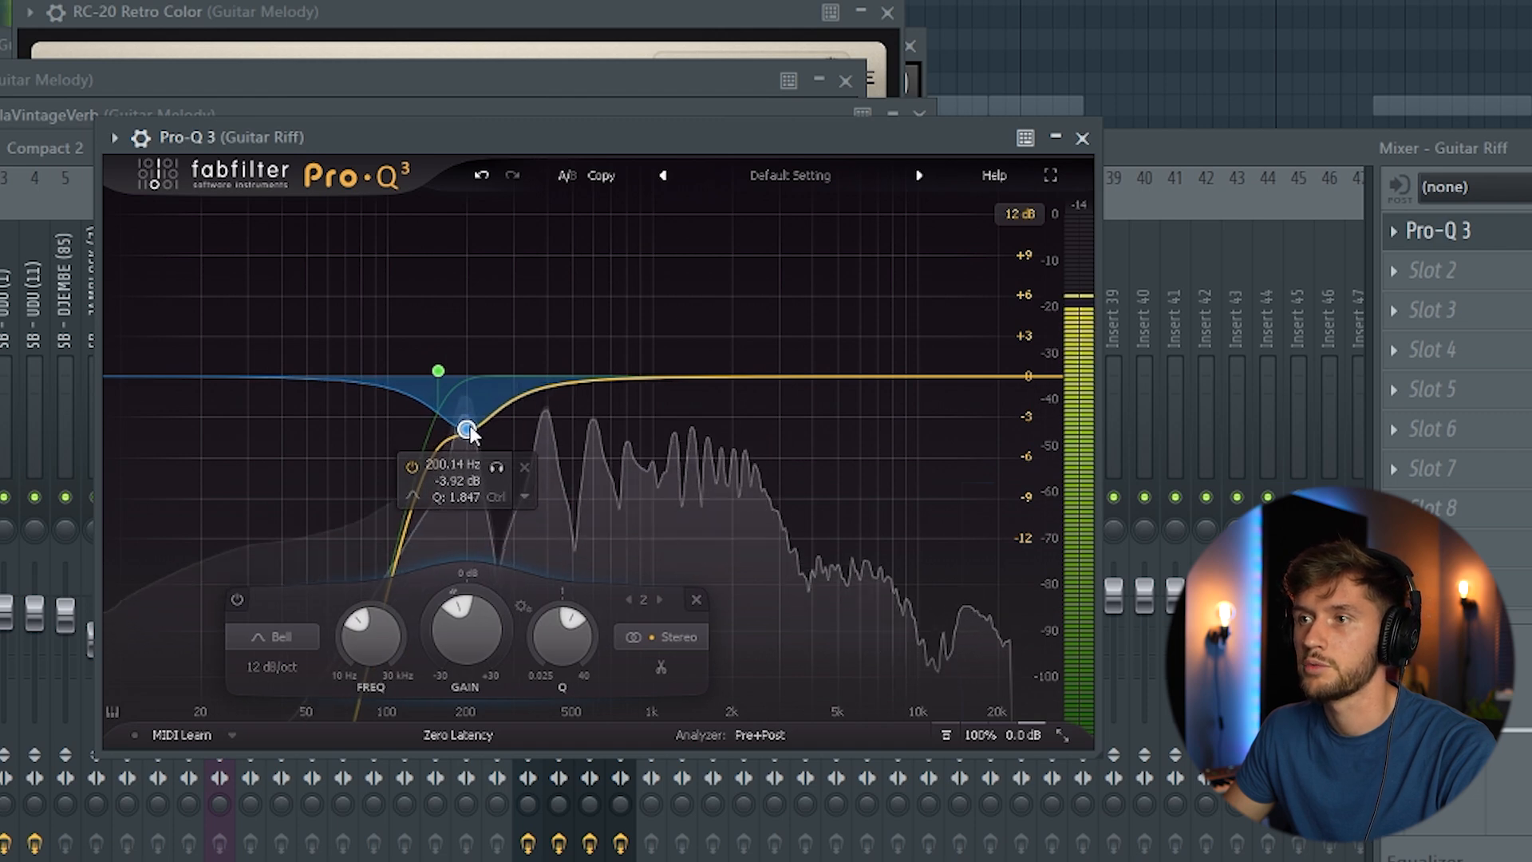
Add a high cut at about 8.2 kHz to the Guitar Riff EQ and close the equalizer
{"action": "left_click_drag", "start_coordinate": [773, 377], "coordinate": [853, 345]}
{"action": "right_click", "coordinate": [852, 345]}
{"action": "mouse_move", "coordinate": [906, 435]}
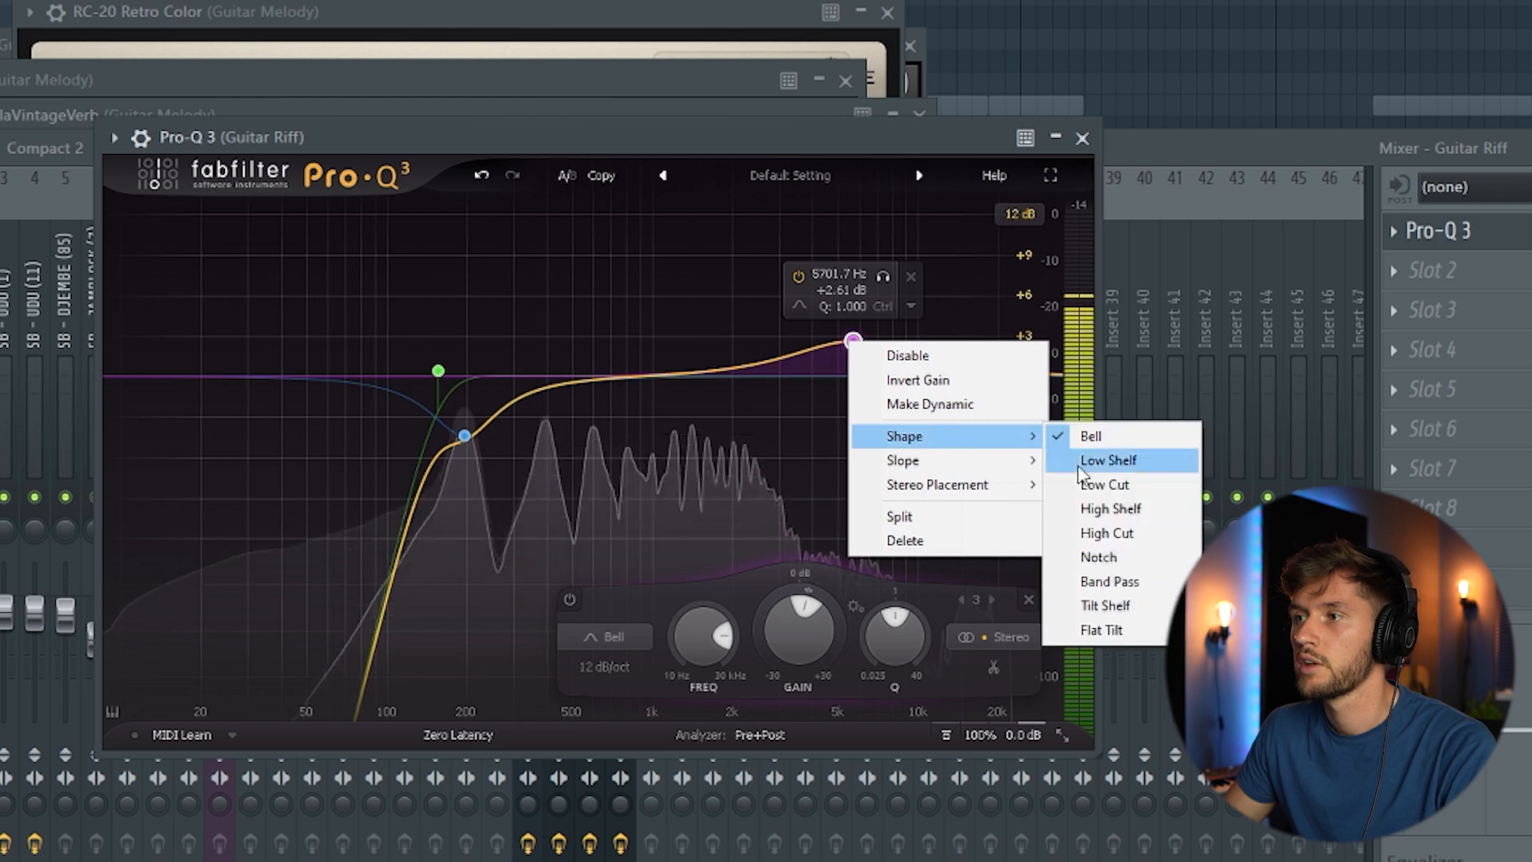
{"action": "left_click", "coordinate": [1115, 534]}
{"action": "left_click_drag", "start_coordinate": [856, 383], "coordinate": [897, 385]}
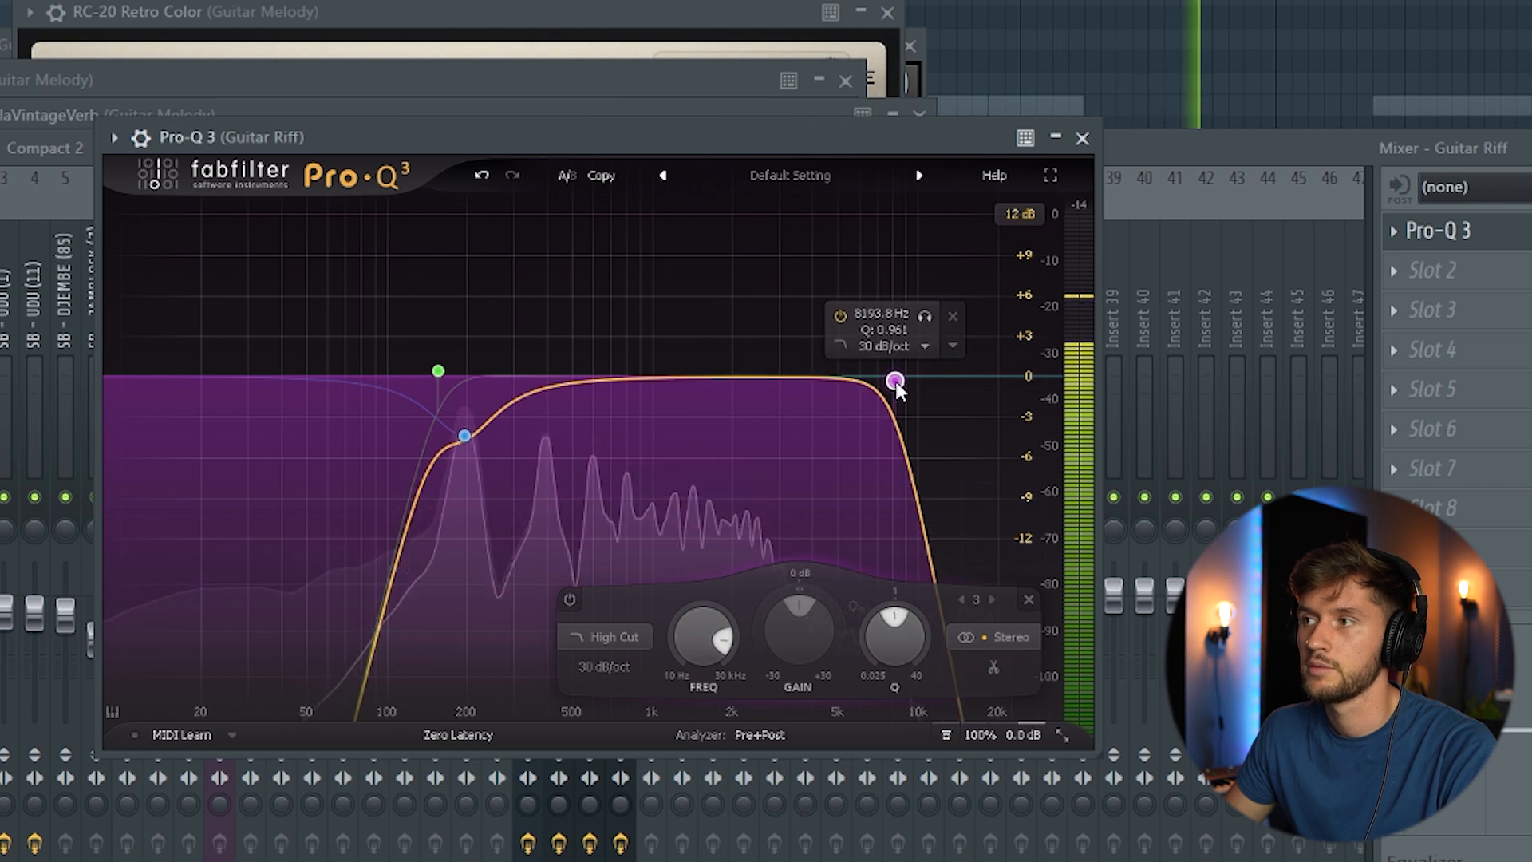
{"action": "left_click", "coordinate": [1193, 151]}
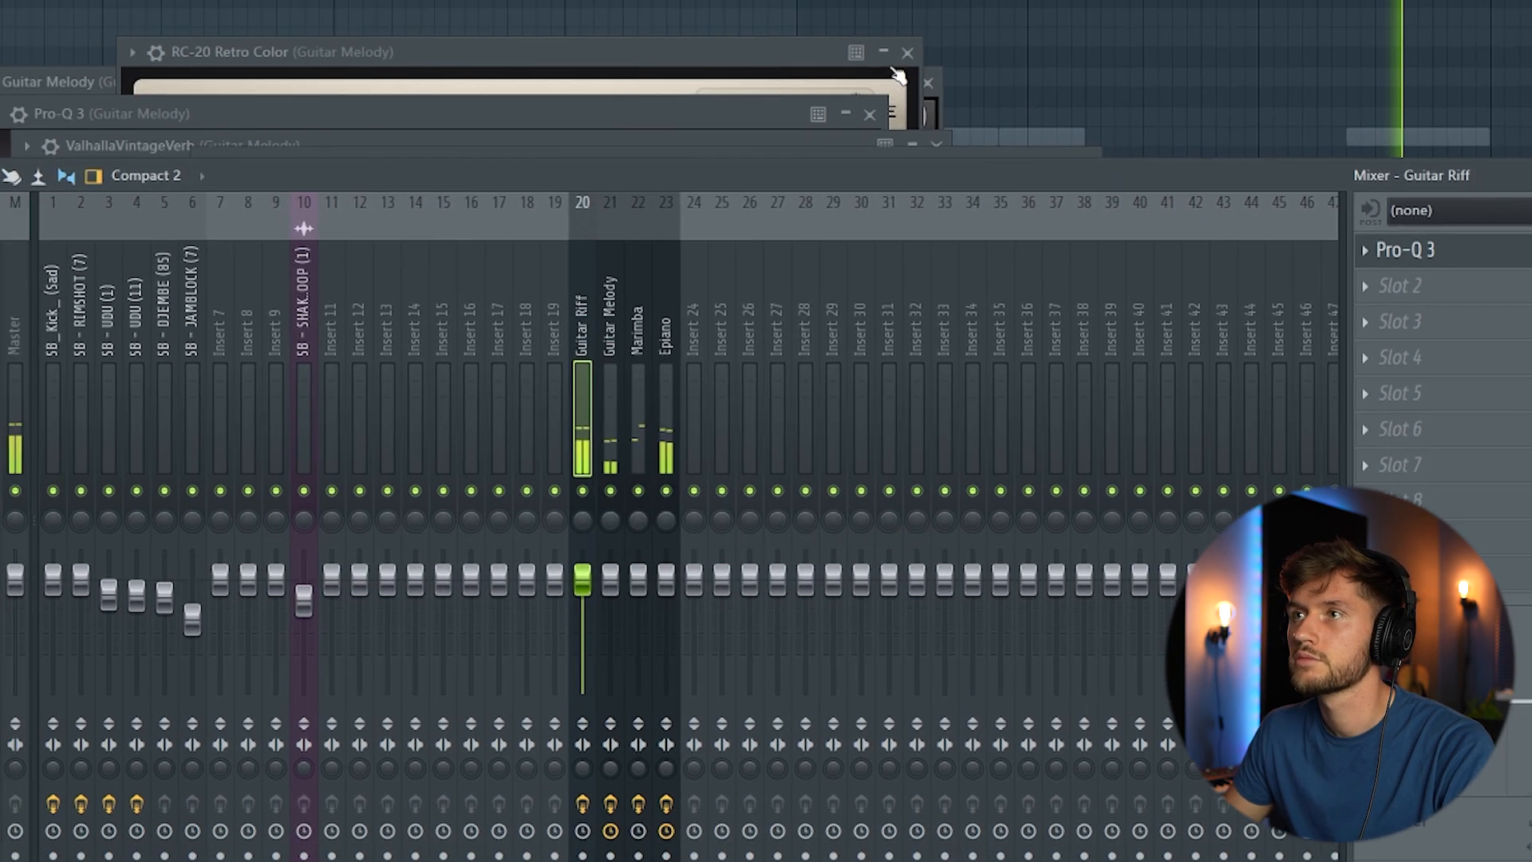
Re-enable the drum channels and play the full beat with the percussion and melodic parts together
{"action": "left_click", "coordinate": [747, 37]}
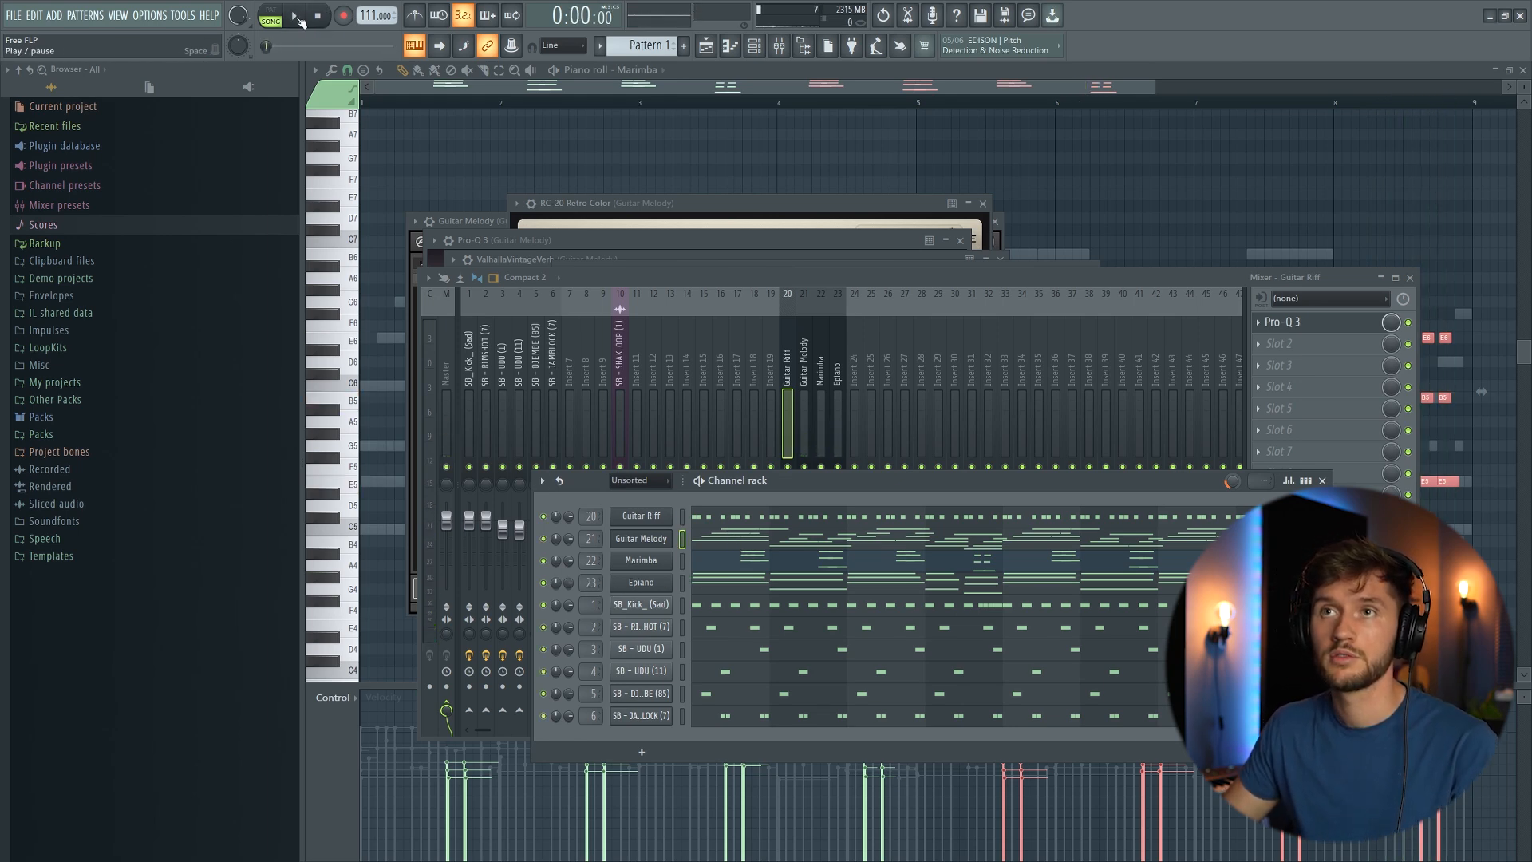
{"action": "left_click", "coordinate": [296, 17]}
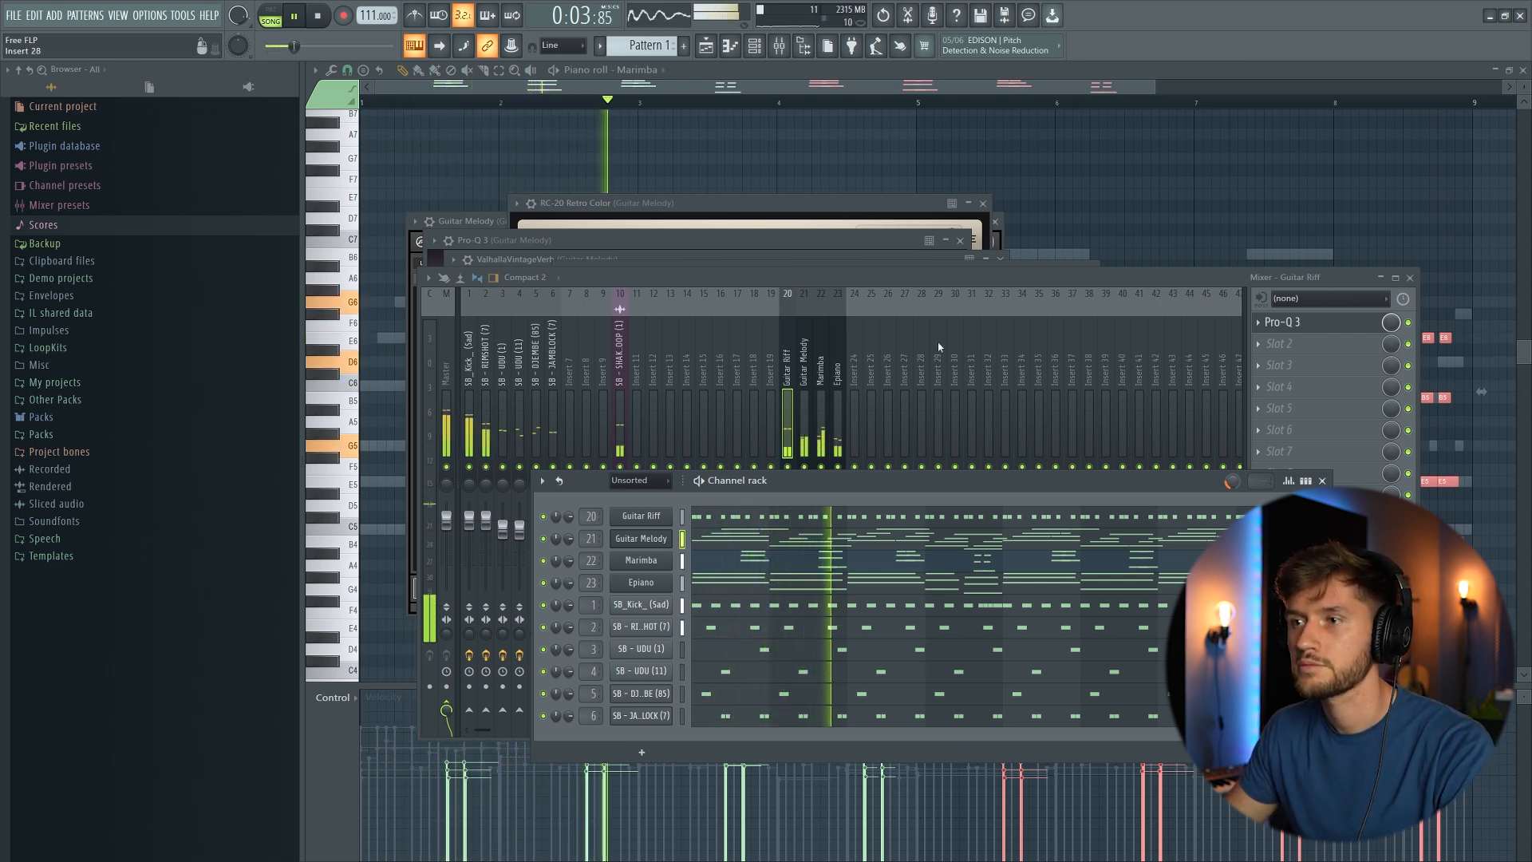
{"action": "left_click_drag", "start_coordinate": [771, 479], "coordinate": [702, 390]}
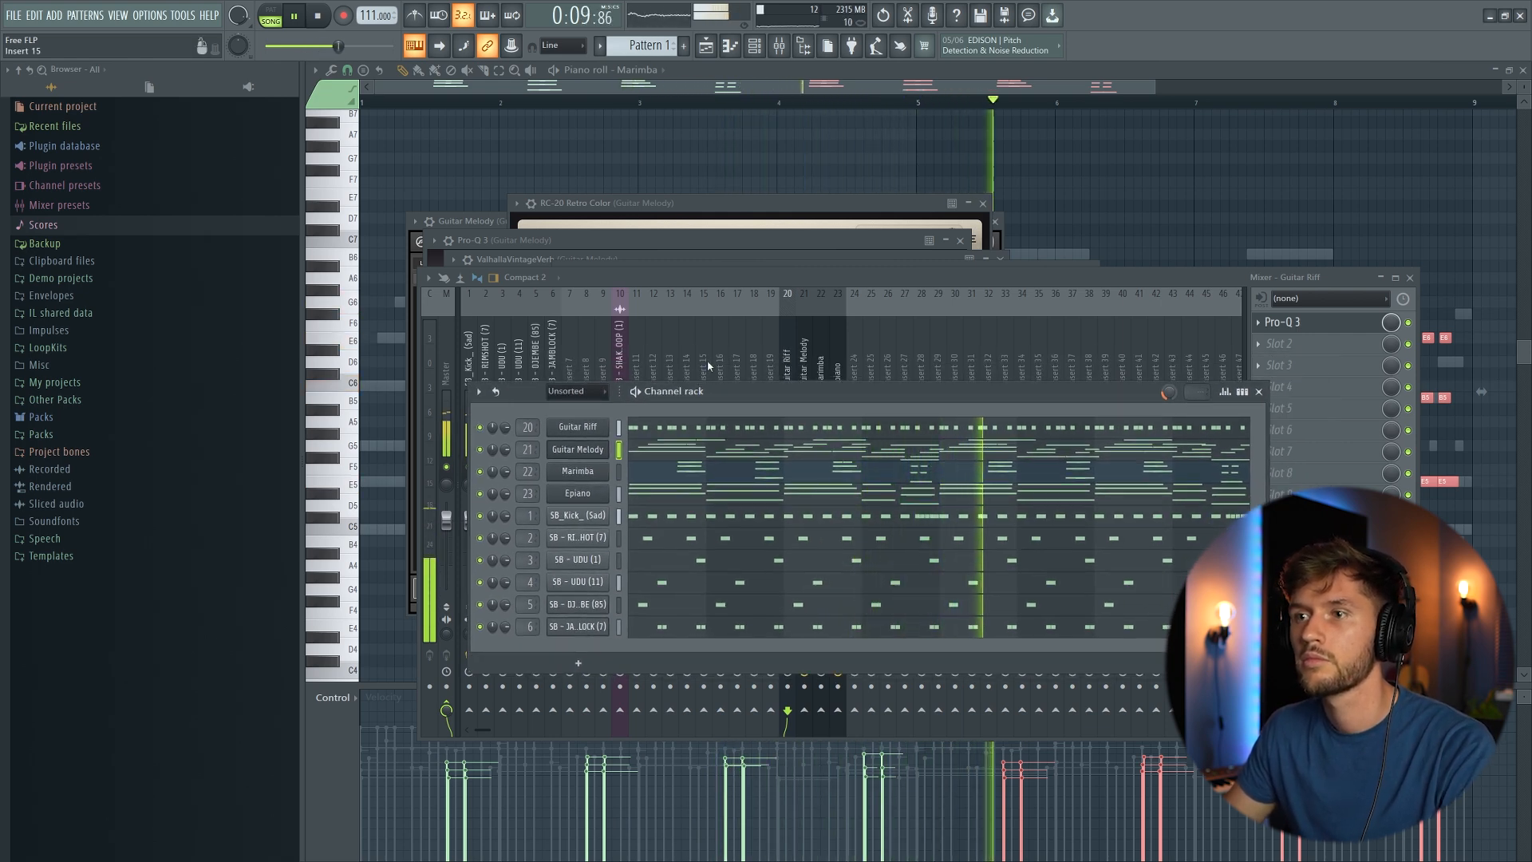
{"action": "key", "text": "F6"}
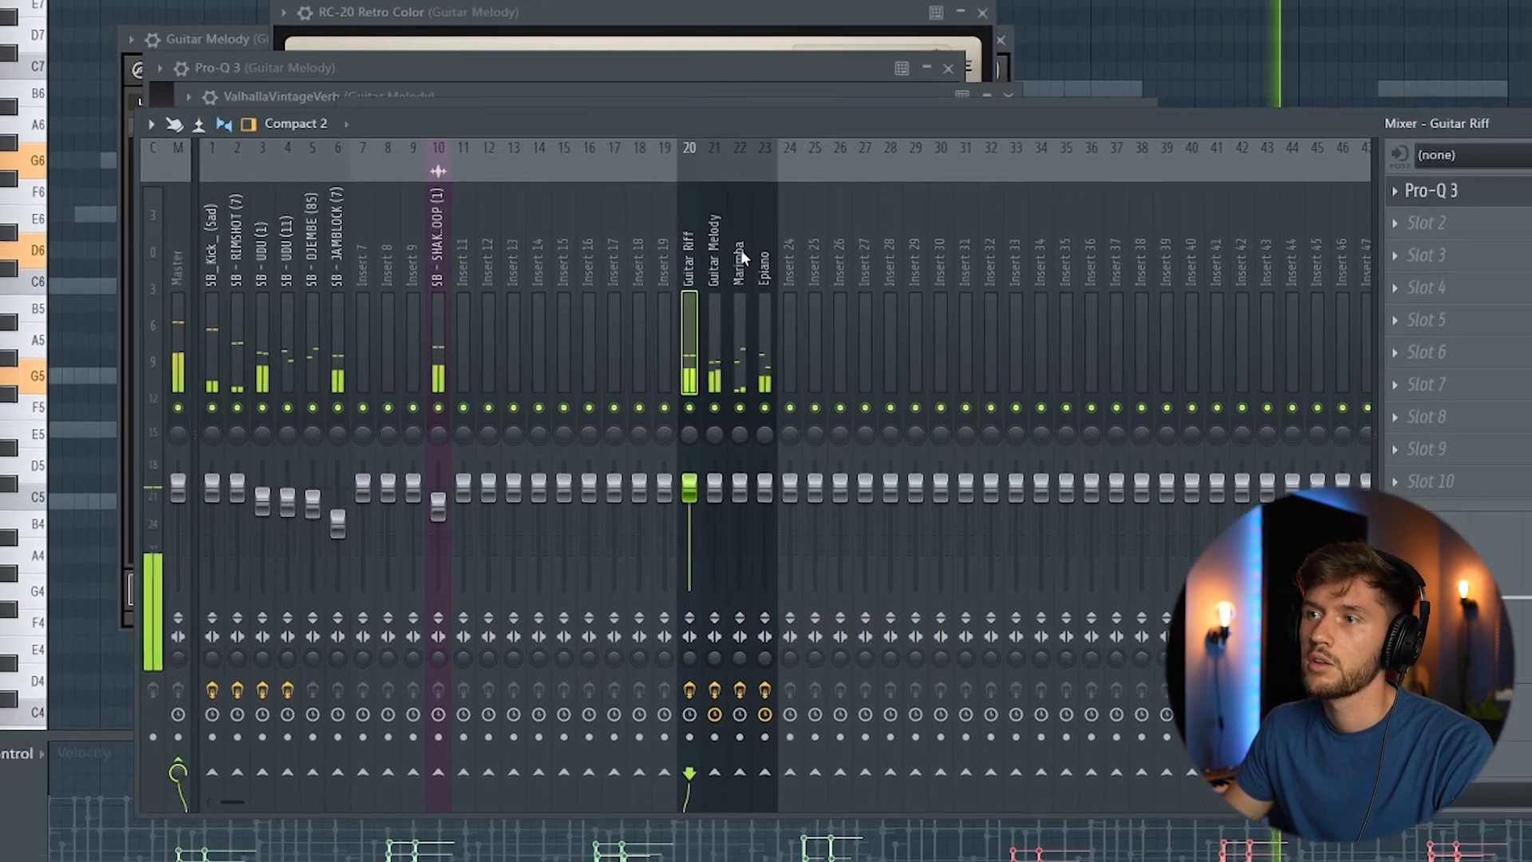
Balance the melodic tracks by slightly lowering the Marimba, Epiano, Guitar Melody and Guitar Riff mixer faders
{"action": "left_click_drag", "start_coordinate": [797, 511], "coordinate": [797, 522]}
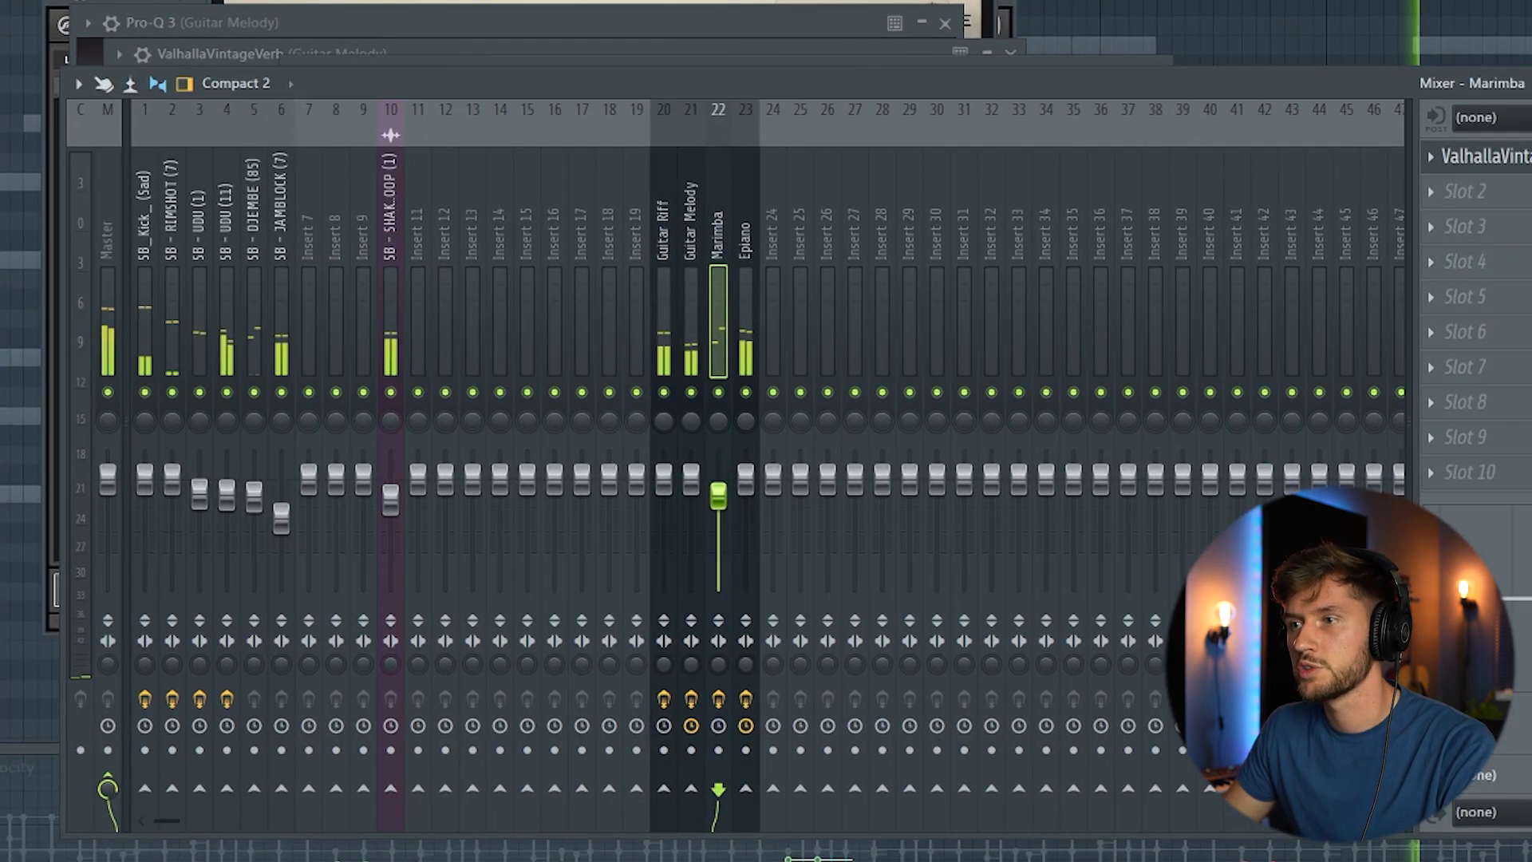
{"action": "left_click", "coordinate": [745, 485]}
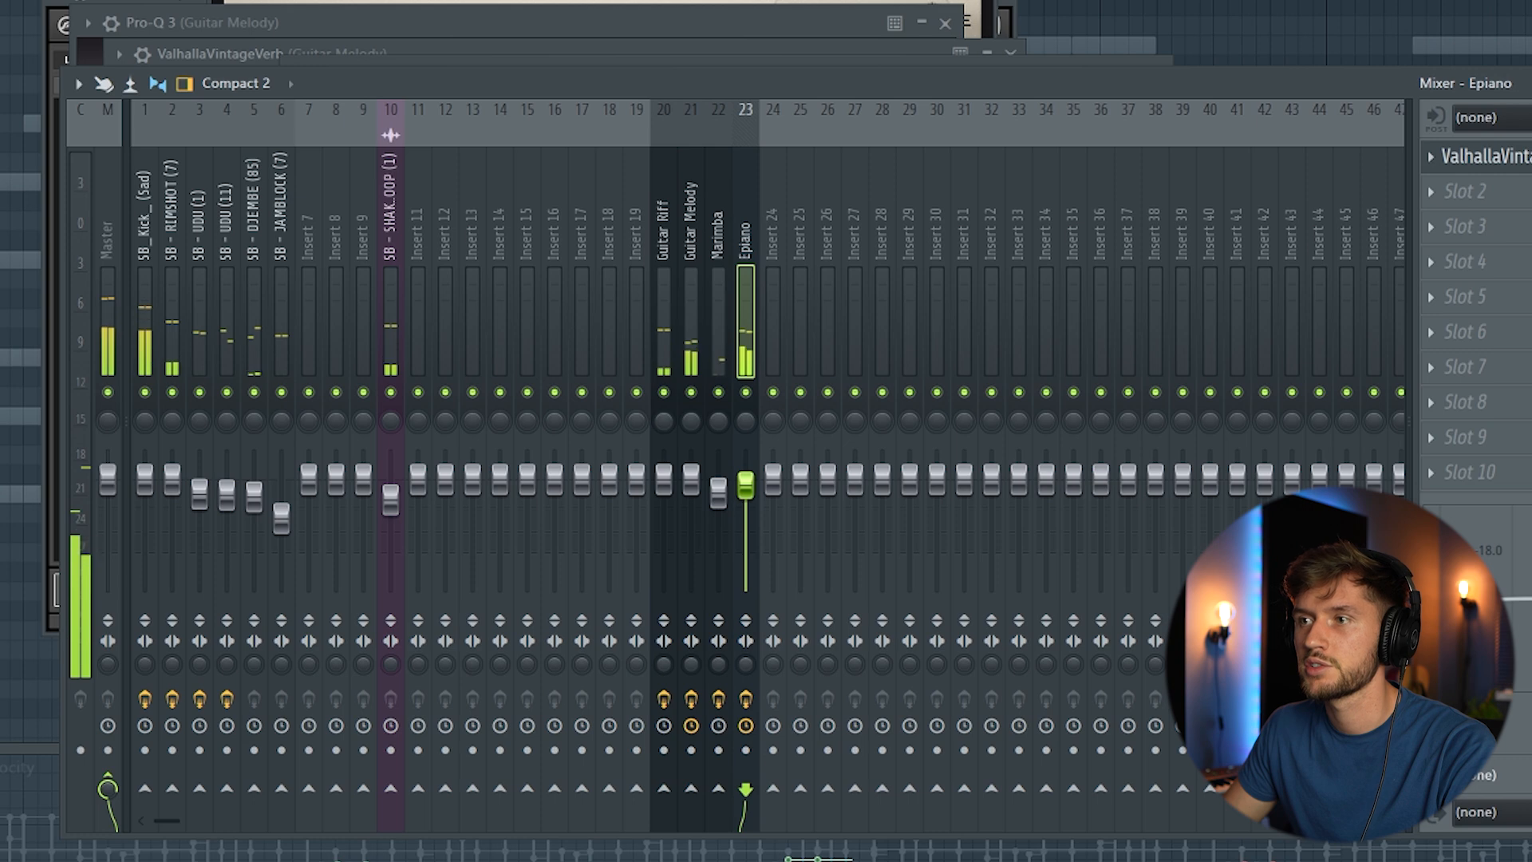
{"action": "left_click", "coordinate": [691, 279]}
{"action": "left_click_drag", "start_coordinate": [691, 483], "coordinate": [691, 494]}
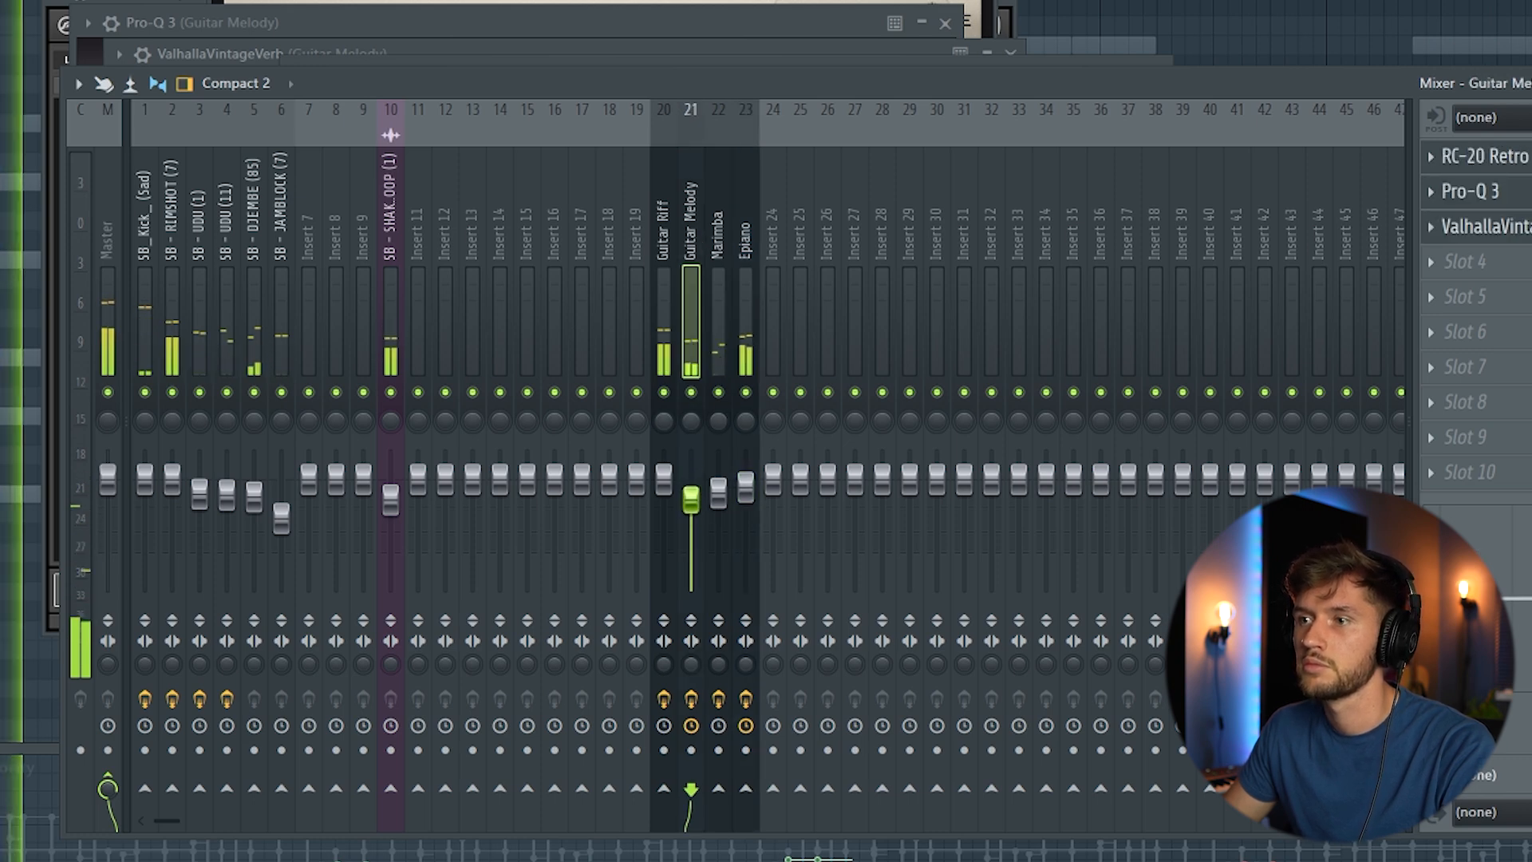
{"action": "left_click", "coordinate": [664, 280]}
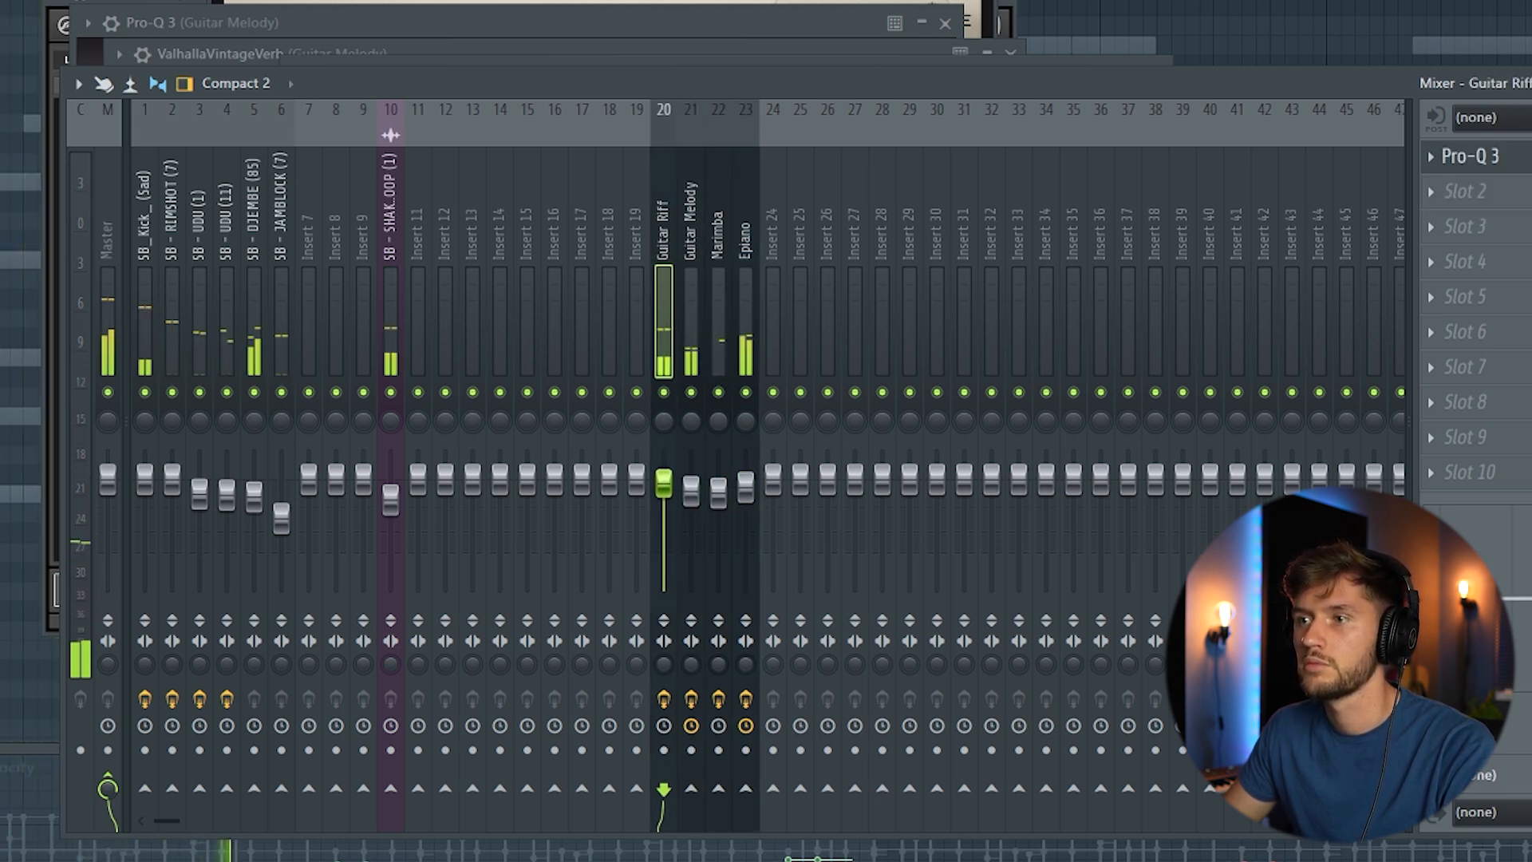
{"action": "left_click_drag", "start_coordinate": [691, 492], "coordinate": [692, 484]}
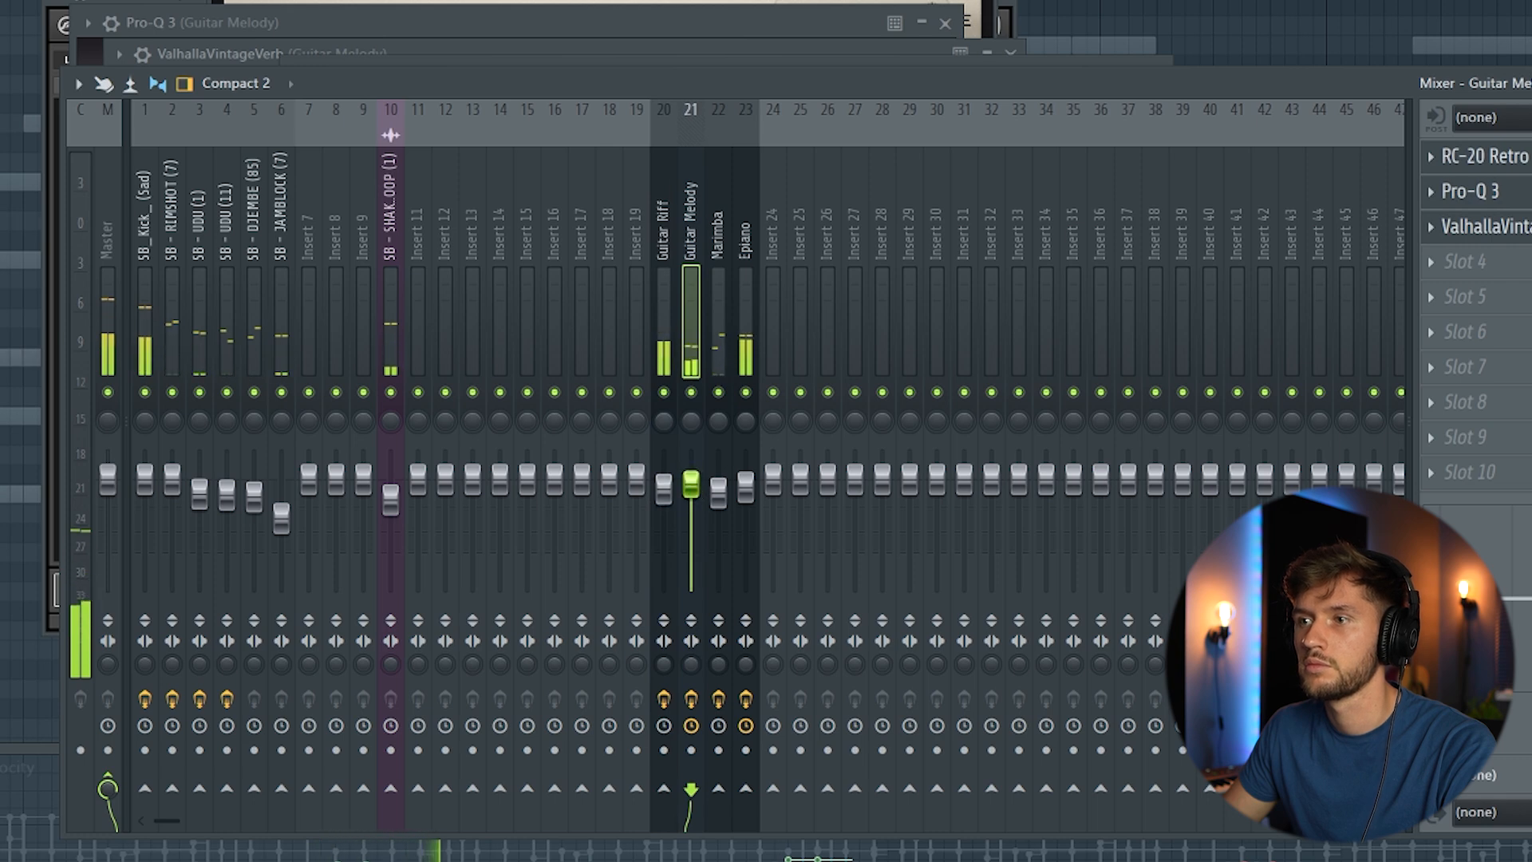